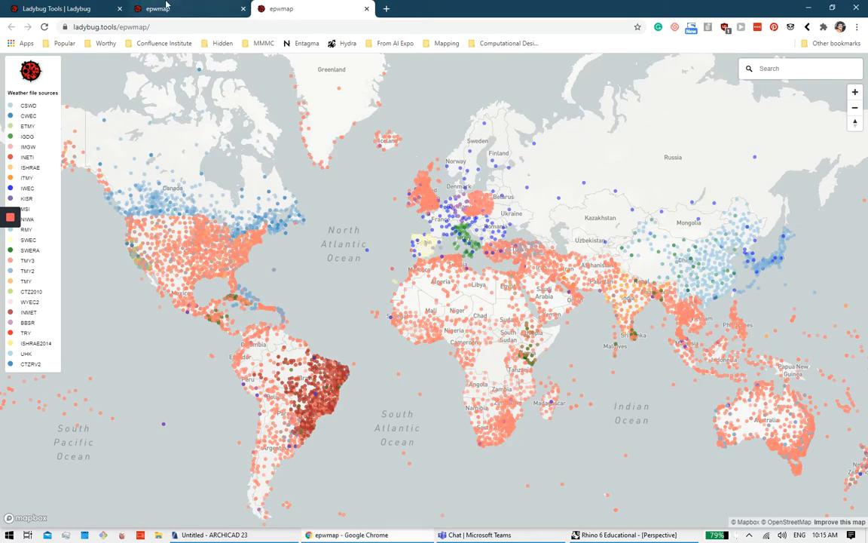
Step: Switch to the Ladybug Tools tab, return to the page top and glance at the TOOLS list
click(87, 7)
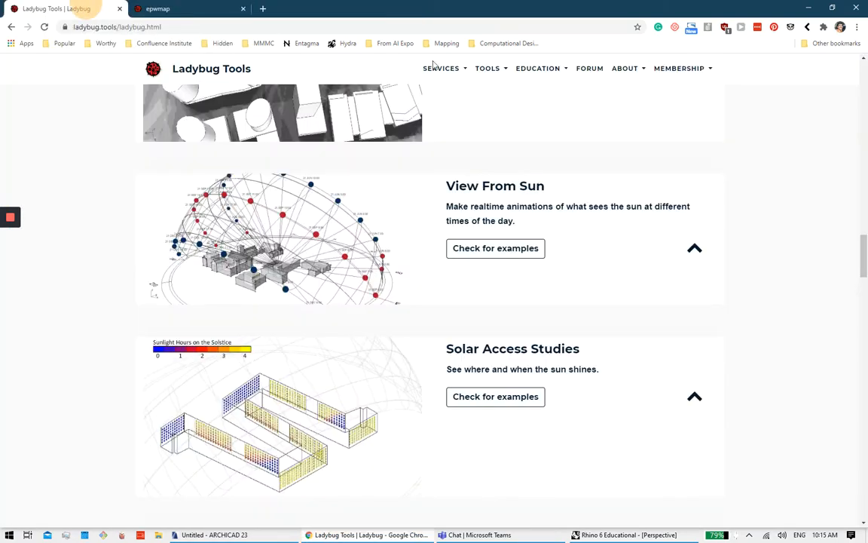
scroll(543, 193, up, 15)
scroll(526, 125, up, 7)
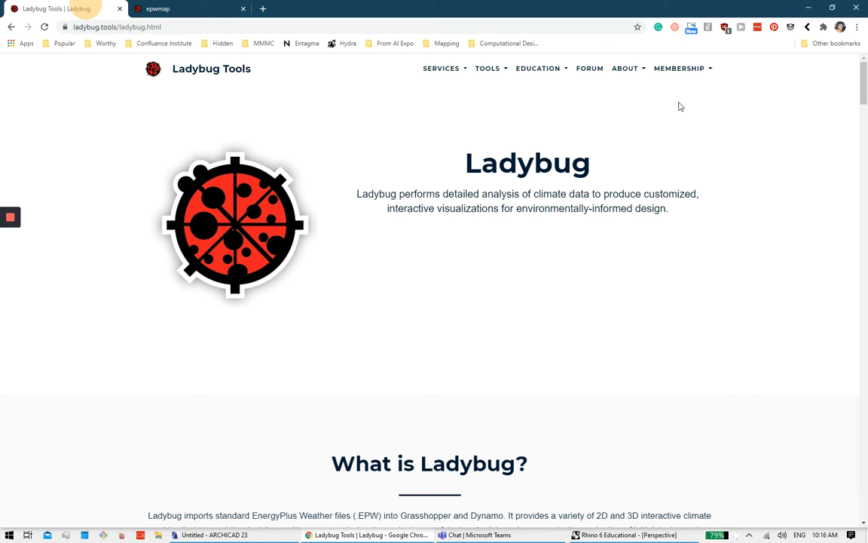
scroll(635, 172, down, 2)
scroll(554, 173, up, 2)
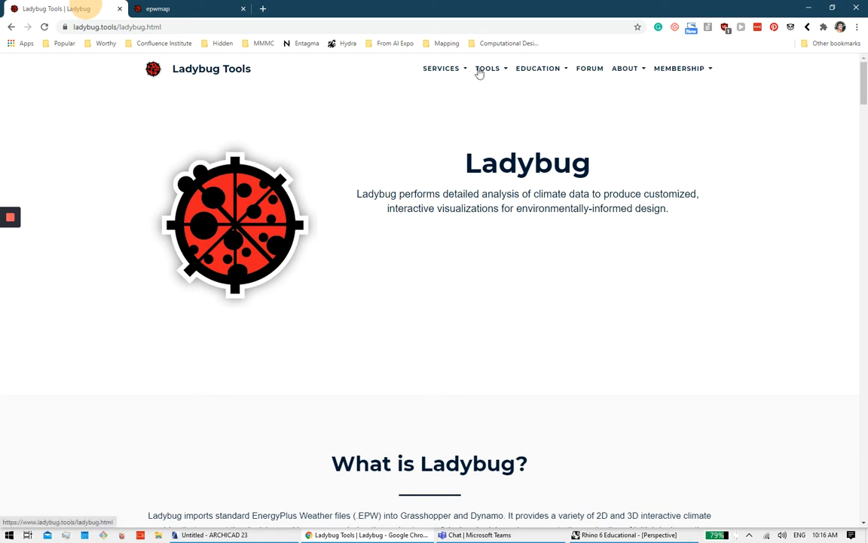
click(503, 71)
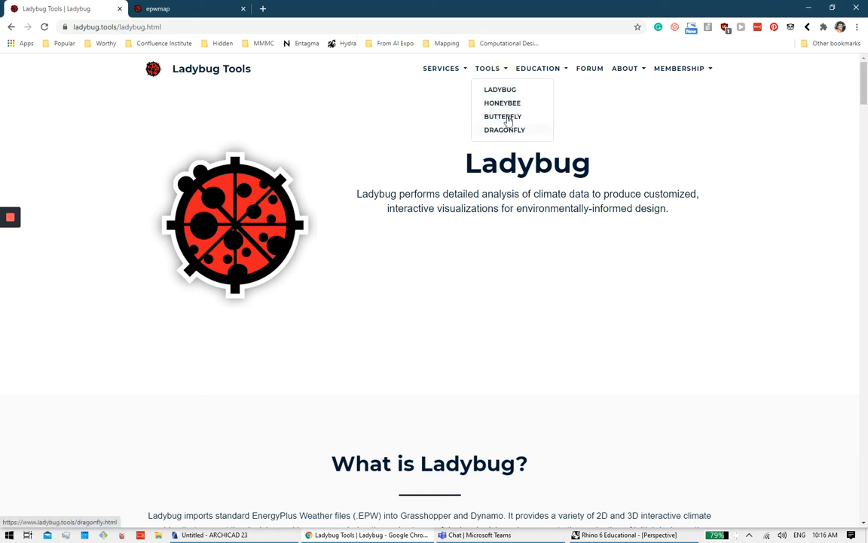
click(422, 104)
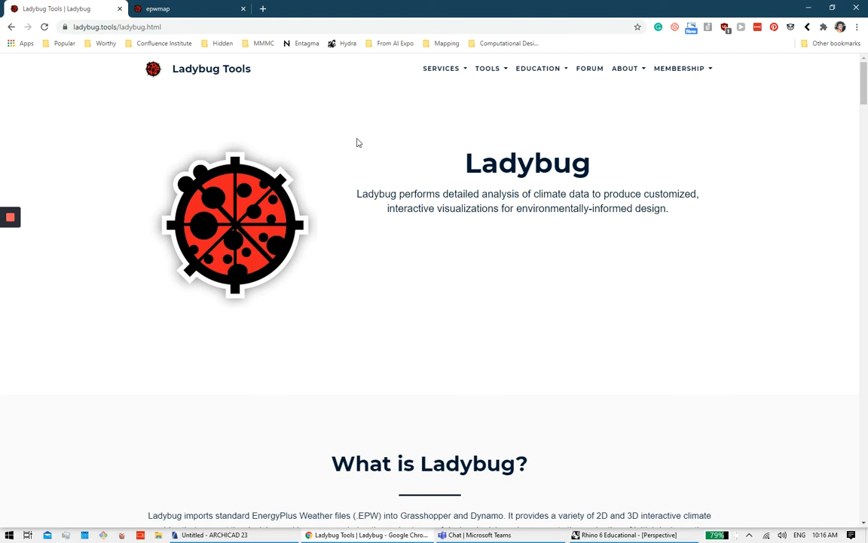
Step: Browse the Ladybug Tools home page down to its logo grid, then minimise Chrome
click(231, 69)
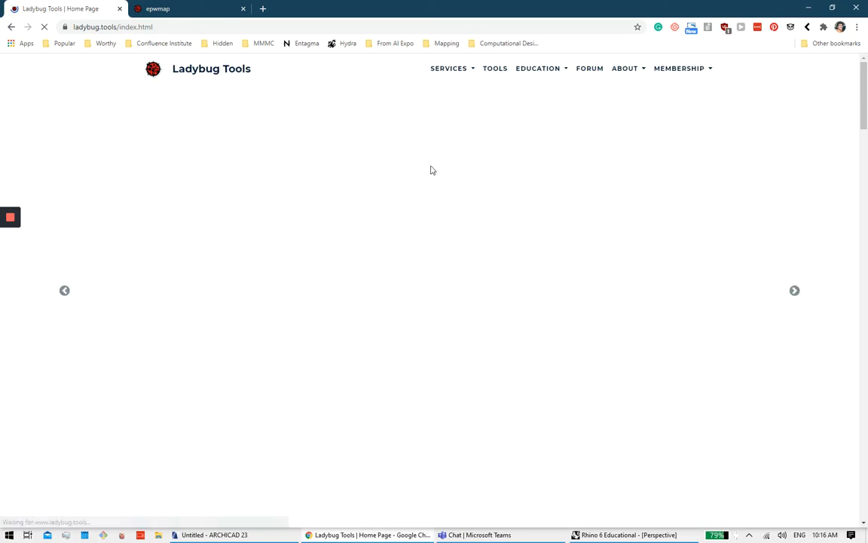
scroll(476, 173, down, 7)
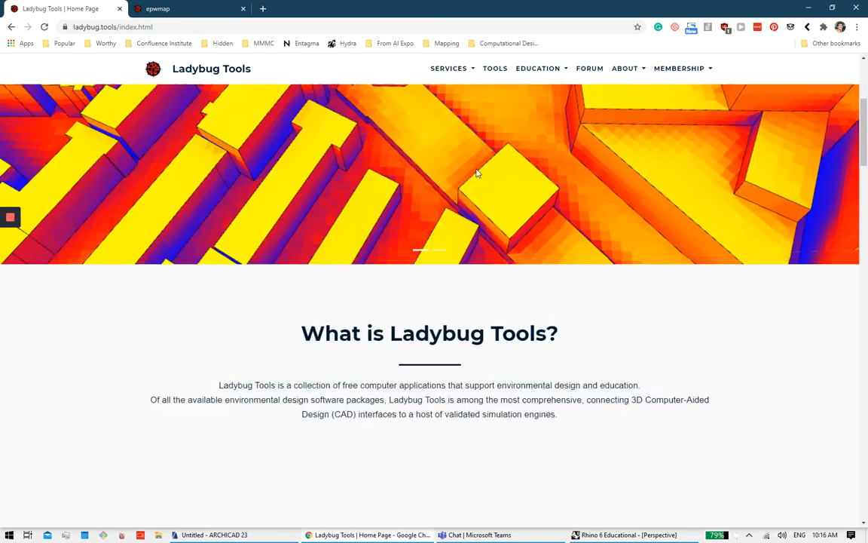
scroll(476, 173, down, 15)
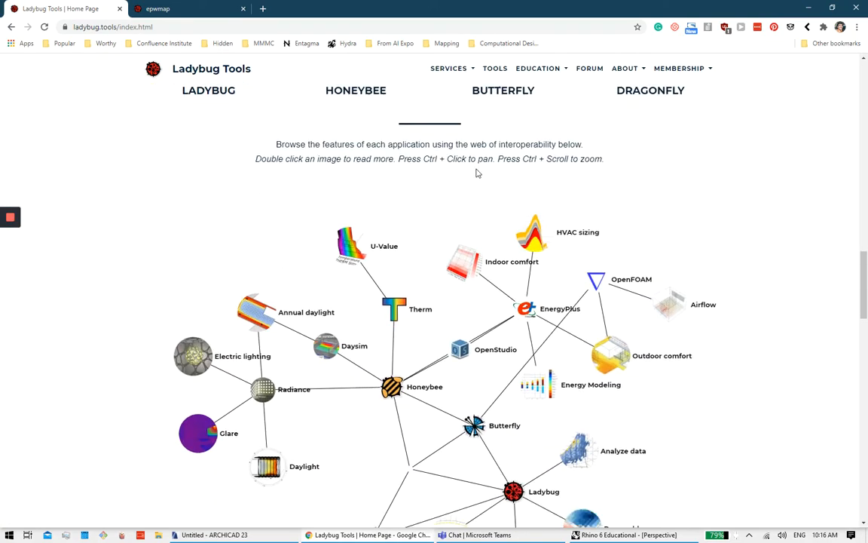
scroll(475, 173, down, 4)
scroll(477, 173, up, 6)
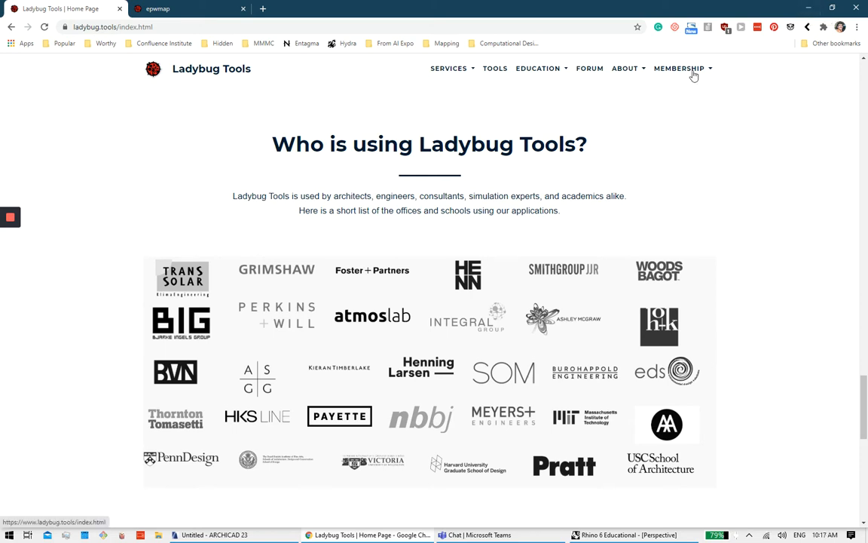
click(803, 6)
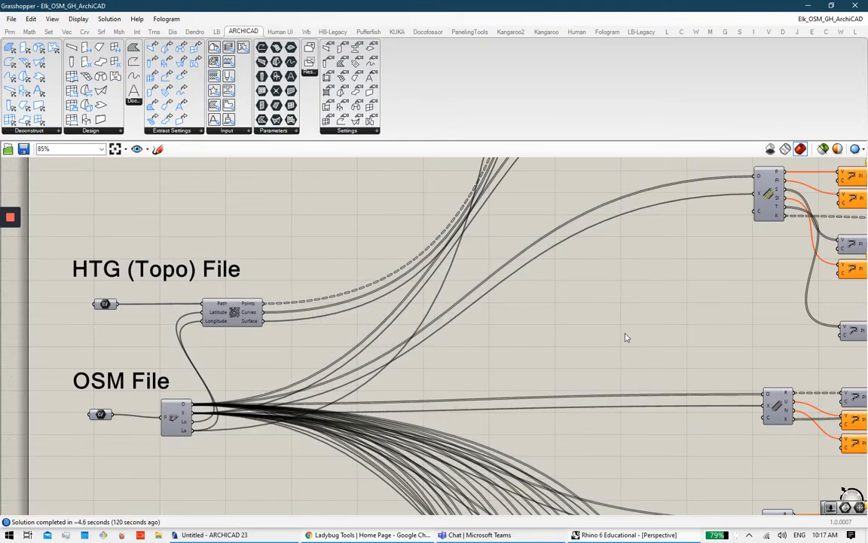
scroll(490, 320, down, 1)
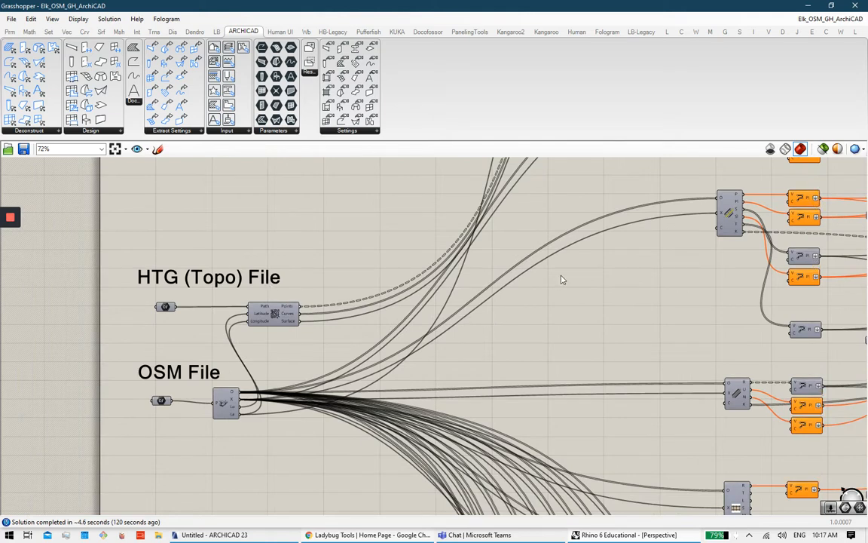
scroll(562, 279, down, 10)
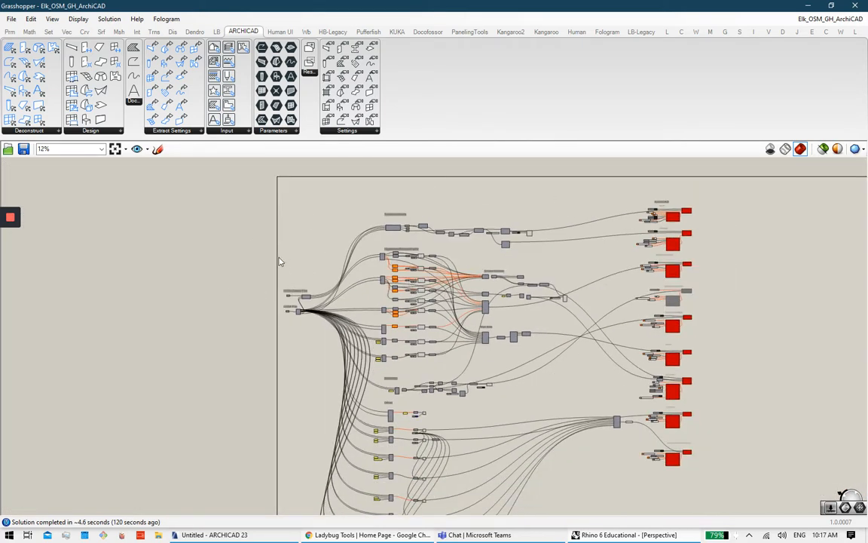
scroll(309, 260, up, 10)
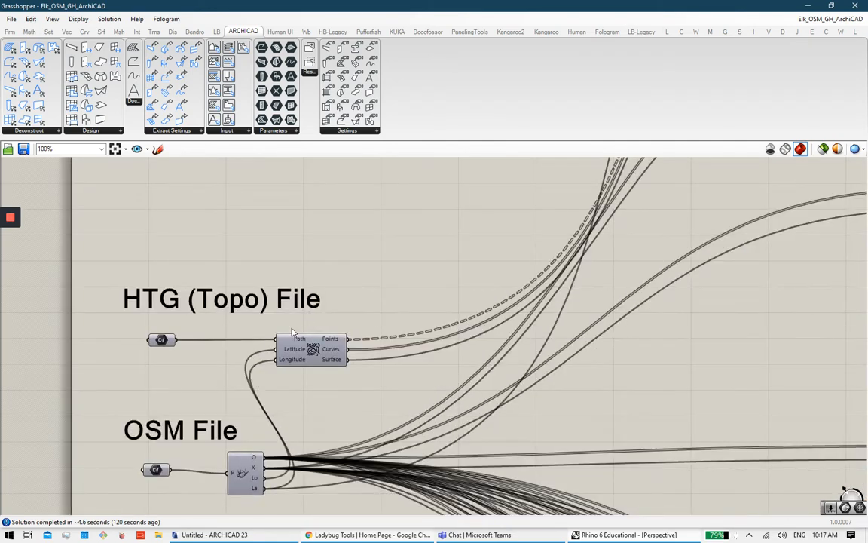
right_click(171, 414)
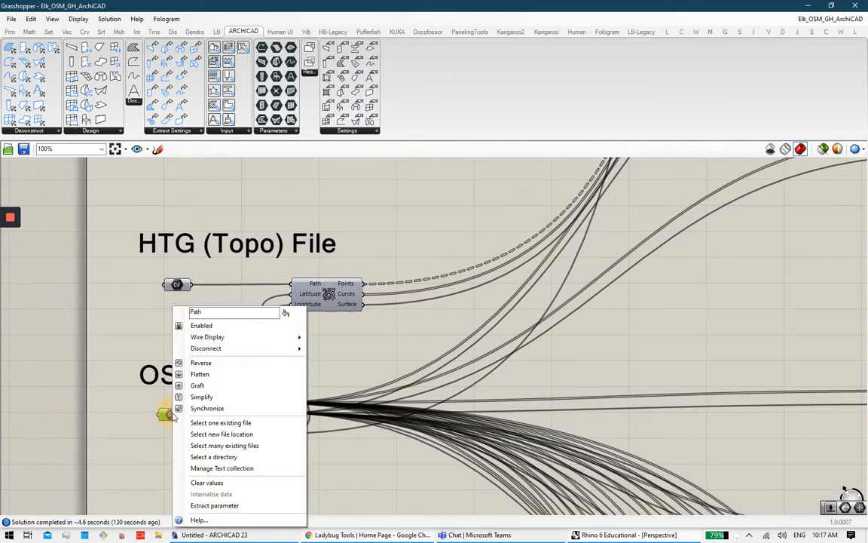
click(226, 423)
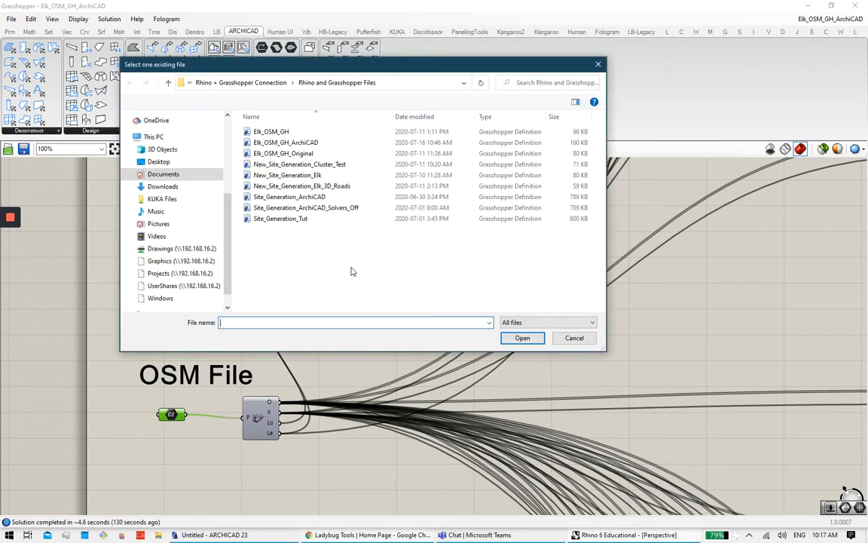
click(279, 85)
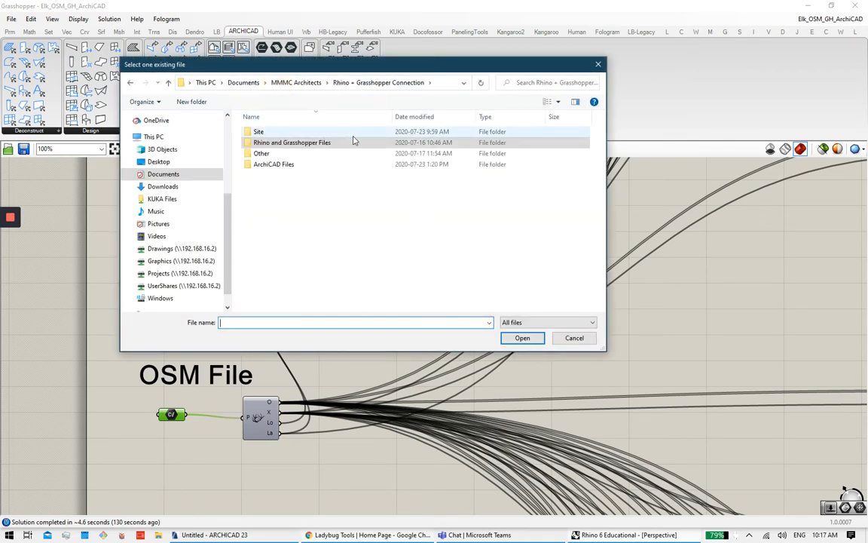
double_click(343, 131)
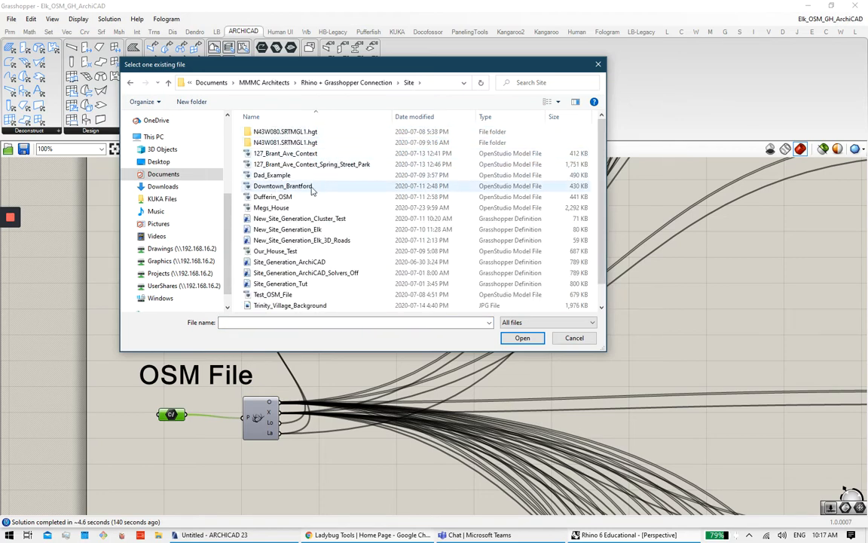
click(273, 153)
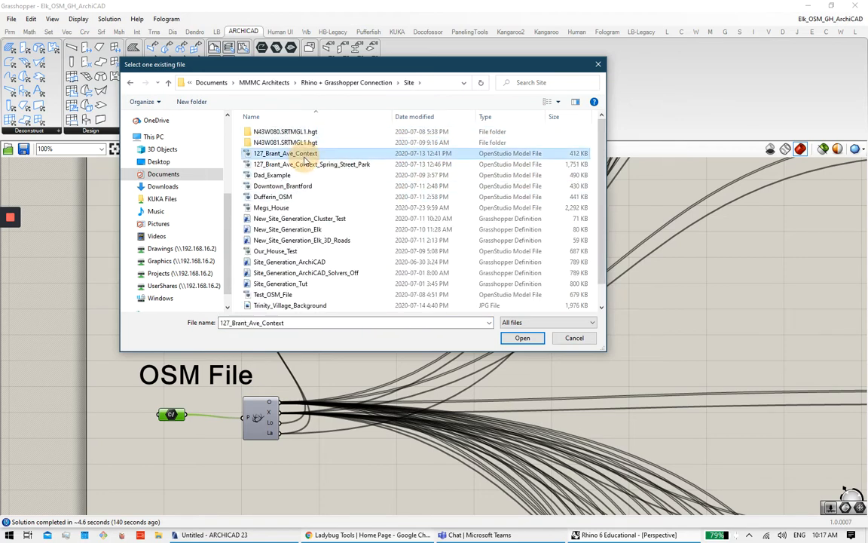
click(520, 339)
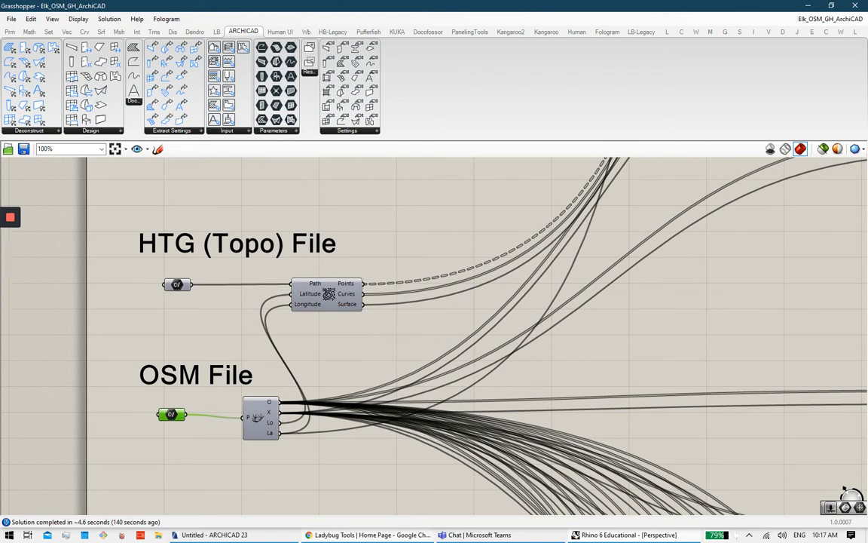
Step: Bring Rhino forward and maximise the Top viewport over the site
key(alt+Tab)
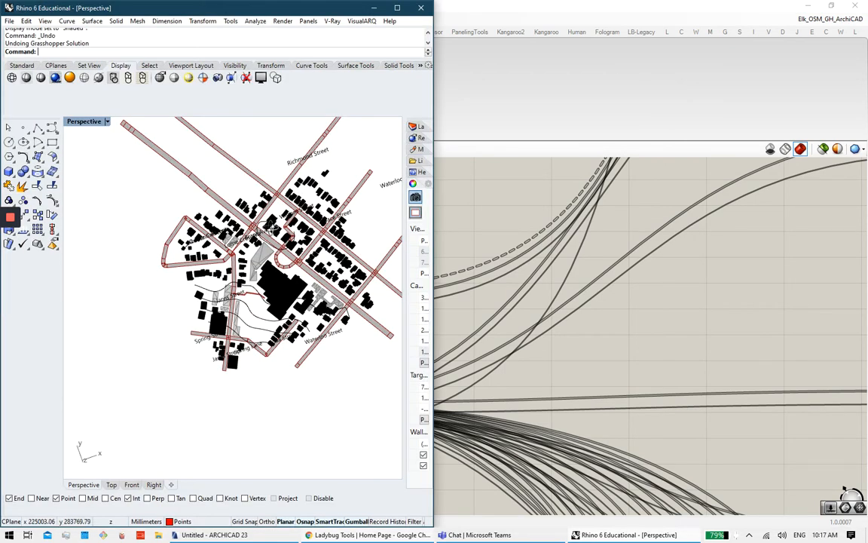
right_drag(269, 229, 264, 256)
double_click(85, 124)
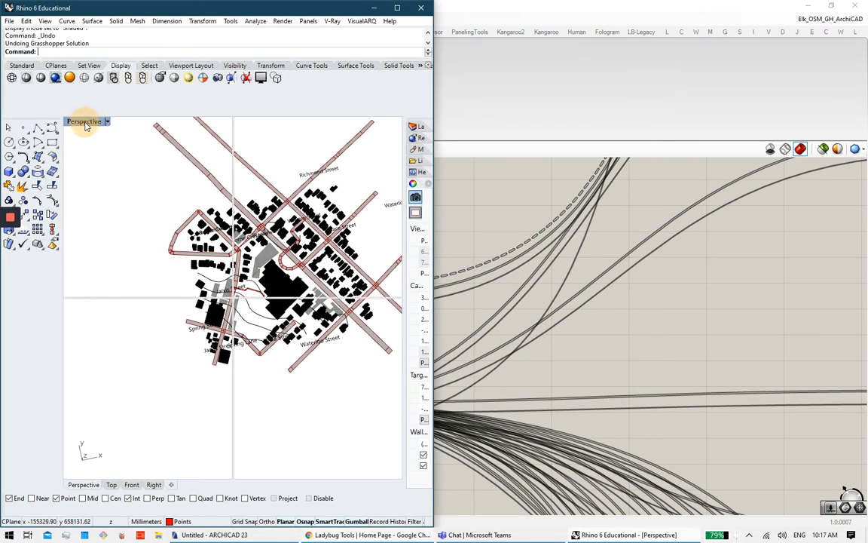
double_click(74, 123)
Step: Zoom and pan the Top view to frame the roads, buildings and street names
scroll(277, 219, down, 8)
right_drag(267, 210, 275, 301)
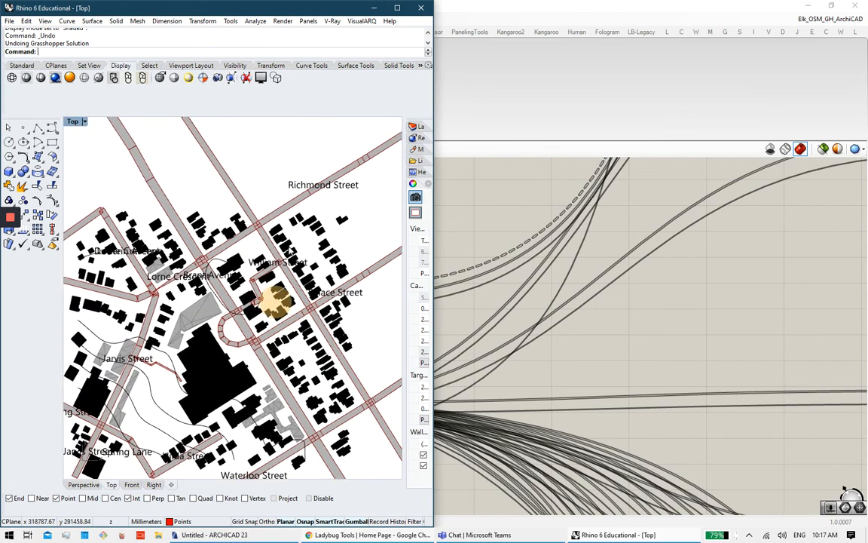
scroll(286, 247, down, 6)
right_drag(272, 253, 251, 255)
scroll(281, 265, up, 8)
scroll(280, 264, up, 2)
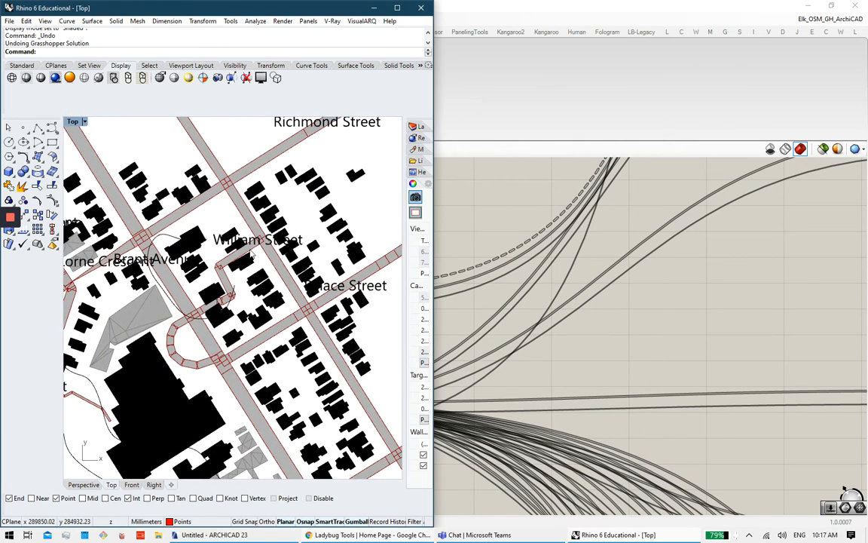
scroll(250, 251, down, 6)
right_drag(259, 209, 280, 213)
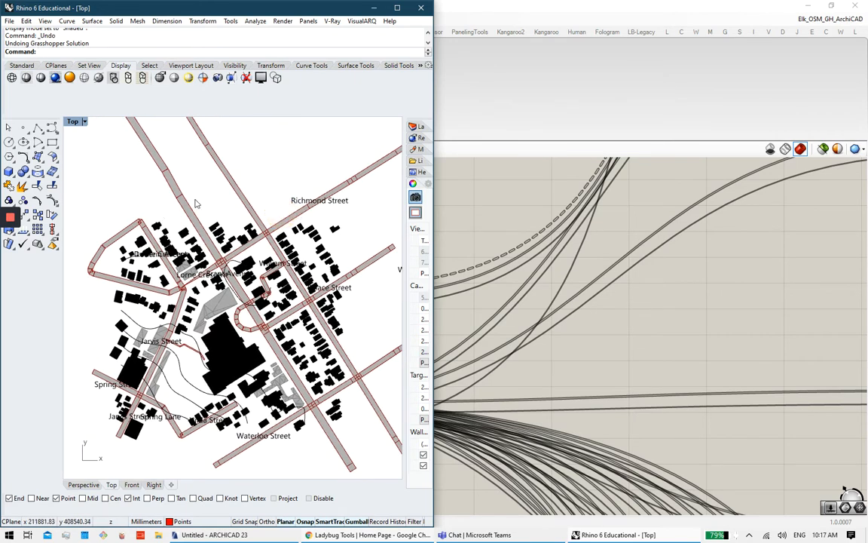
mouse_move(10, 219)
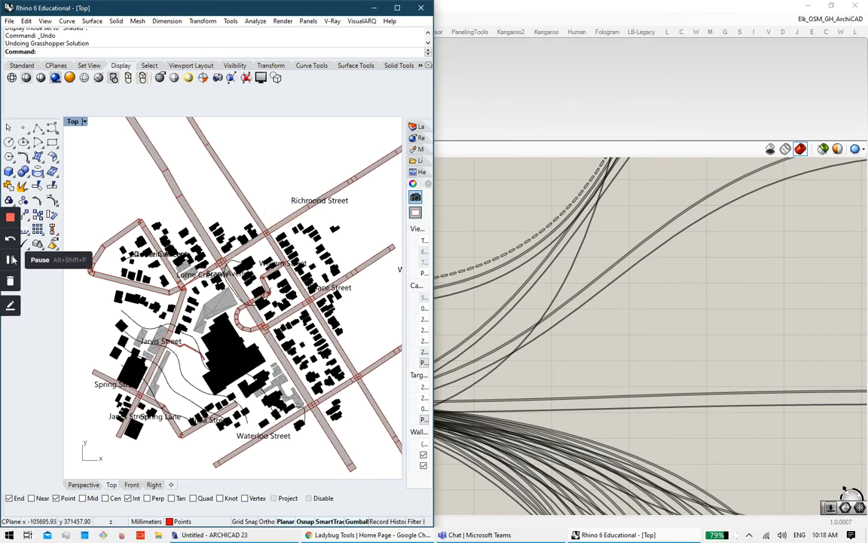
click(10, 259)
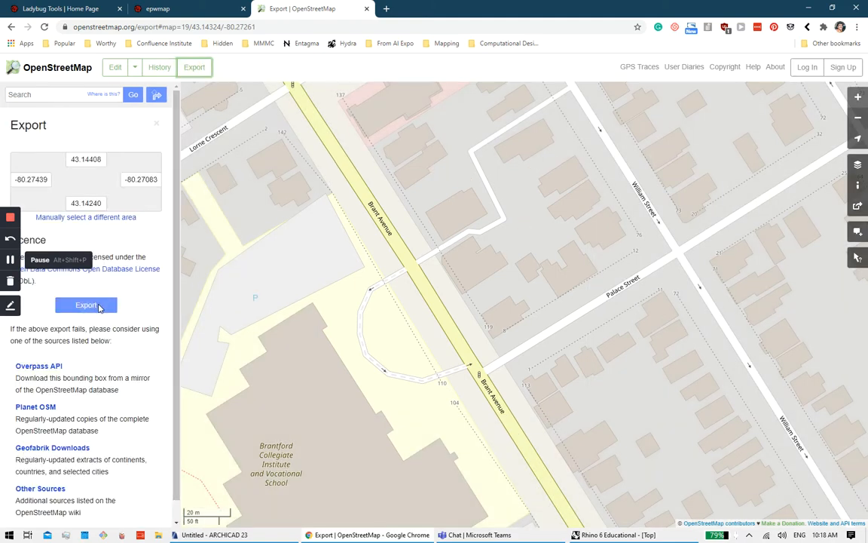
Step: Box a smaller area around Brant Avenue on OpenStreetMap and export it as an .osm file
click(95, 307)
click(199, 67)
click(133, 218)
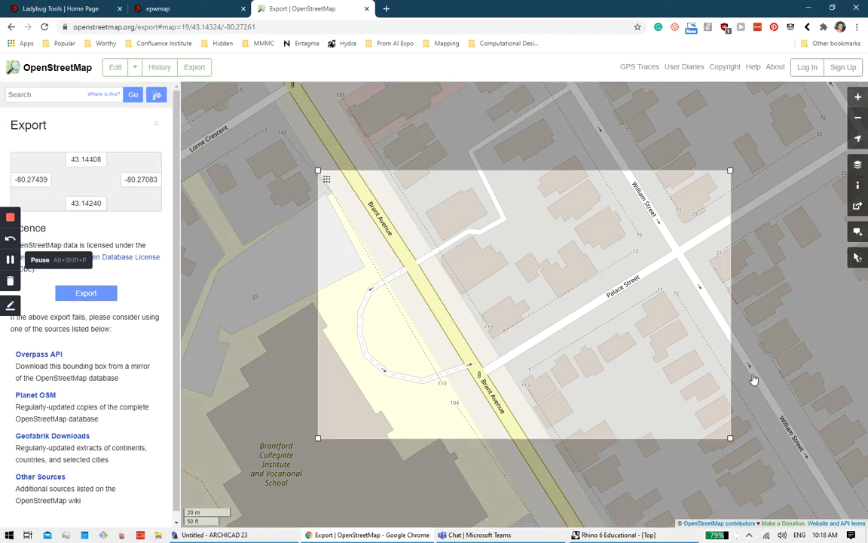
drag(733, 435, 545, 419)
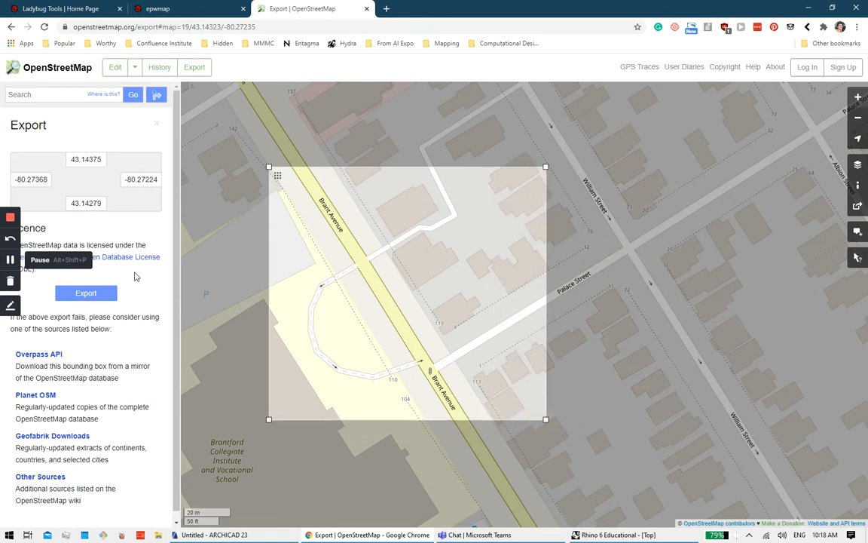
click(88, 294)
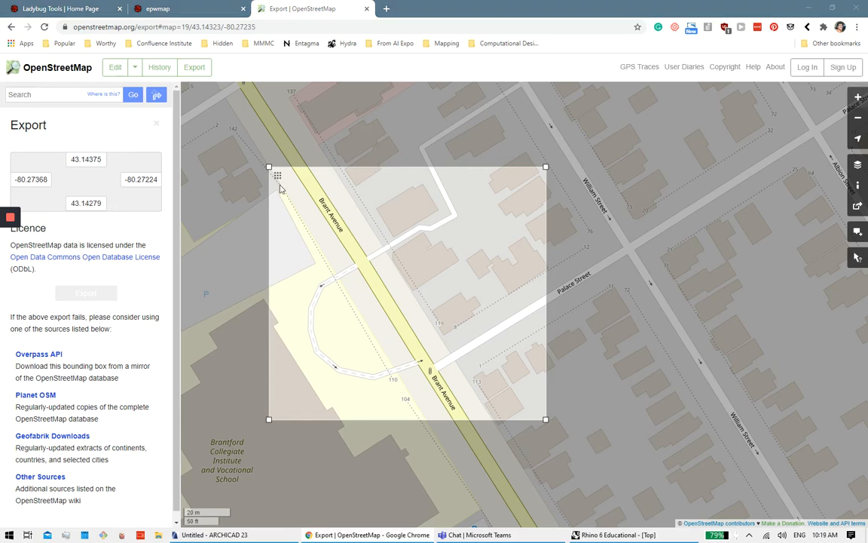
scroll(54, 101, up, 3)
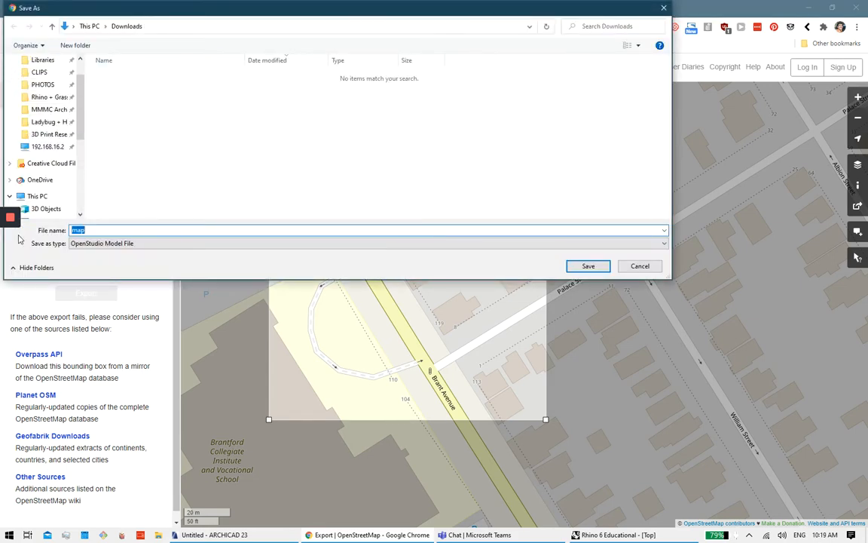
key(Escape)
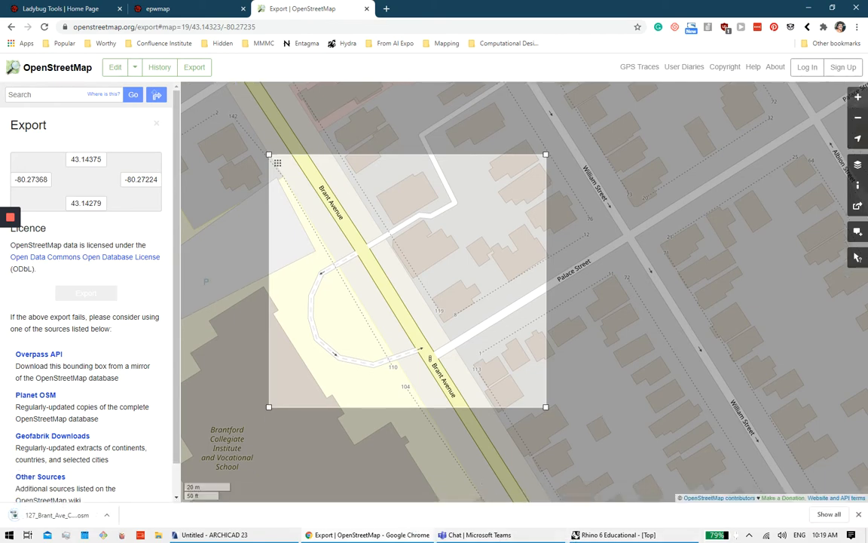
click(219, 535)
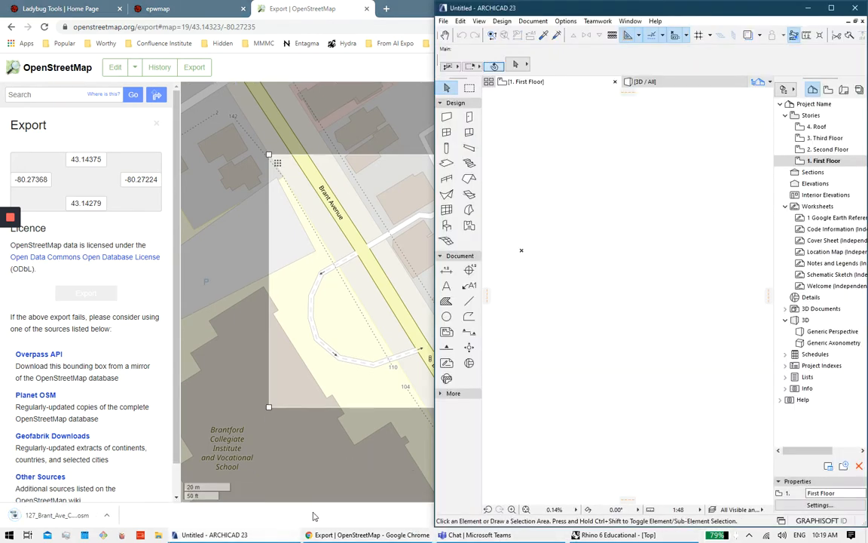
click(588, 535)
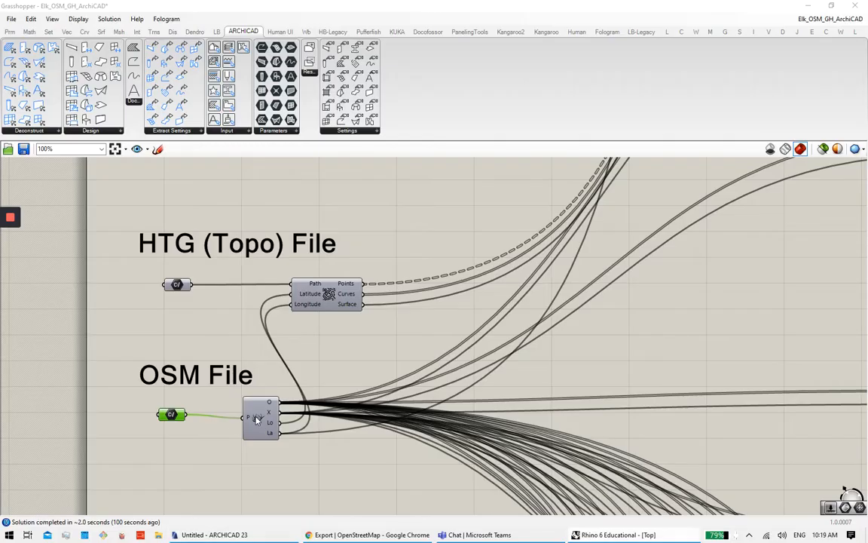
click(174, 429)
right_click(171, 420)
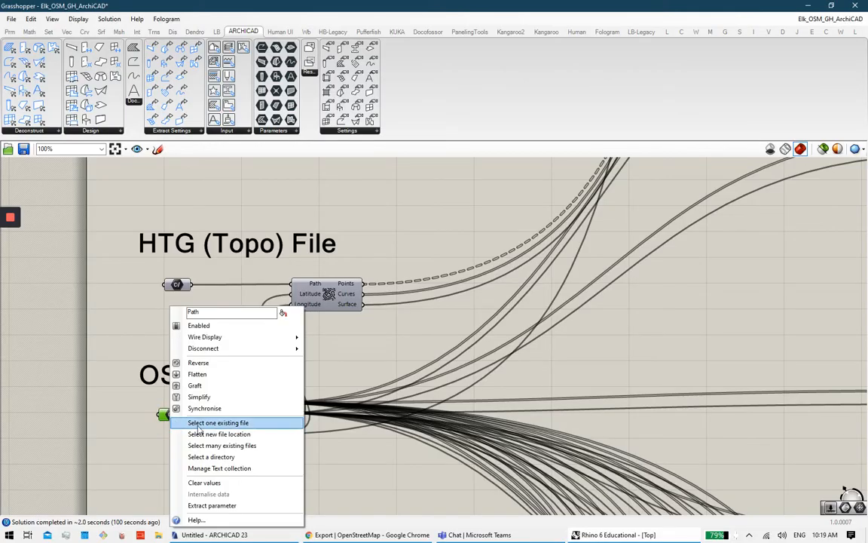
click(230, 421)
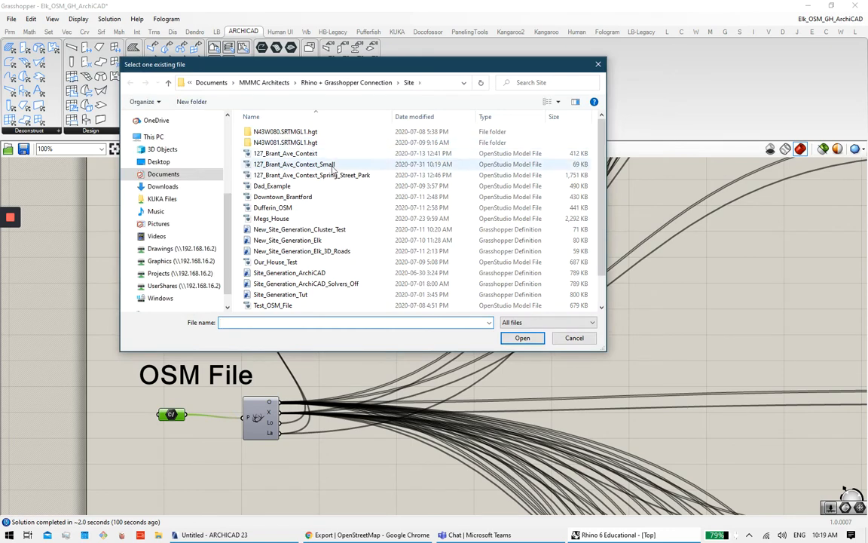
click(302, 164)
click(523, 338)
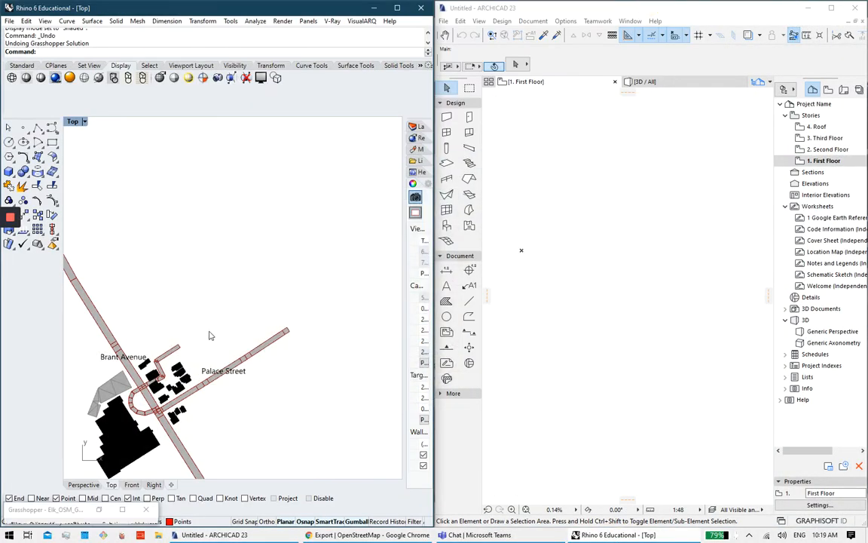
Step: Restore the minimised Grasshopper window to full screen and pan to the Street Names components
scroll(260, 284, down, 5)
scroll(268, 287, up, 5)
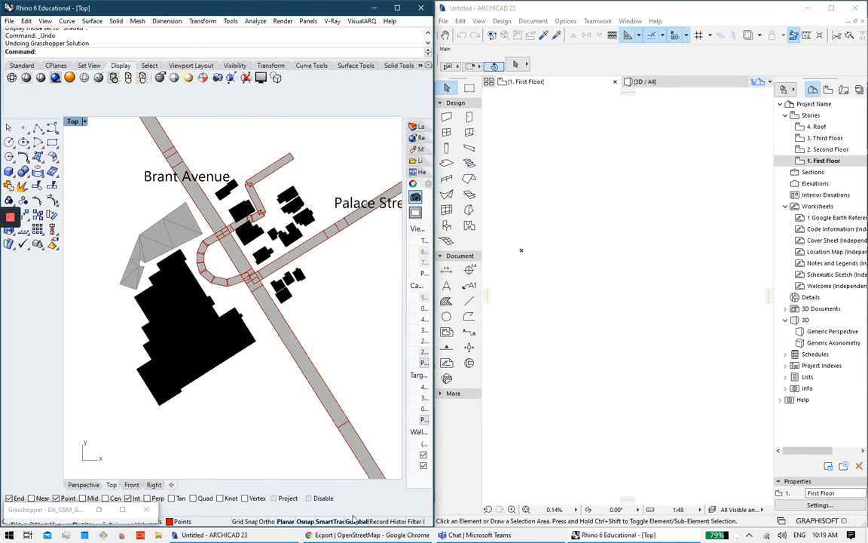
drag(56, 511, 177, 133)
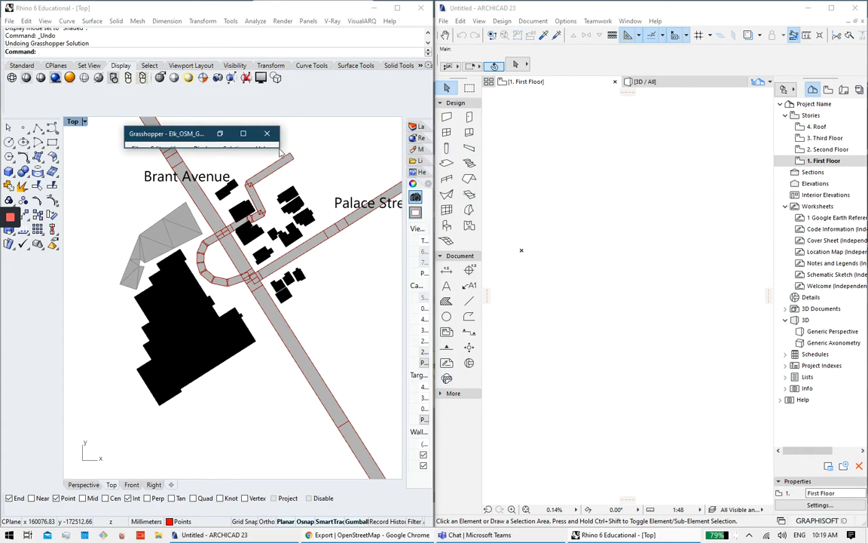
click(245, 134)
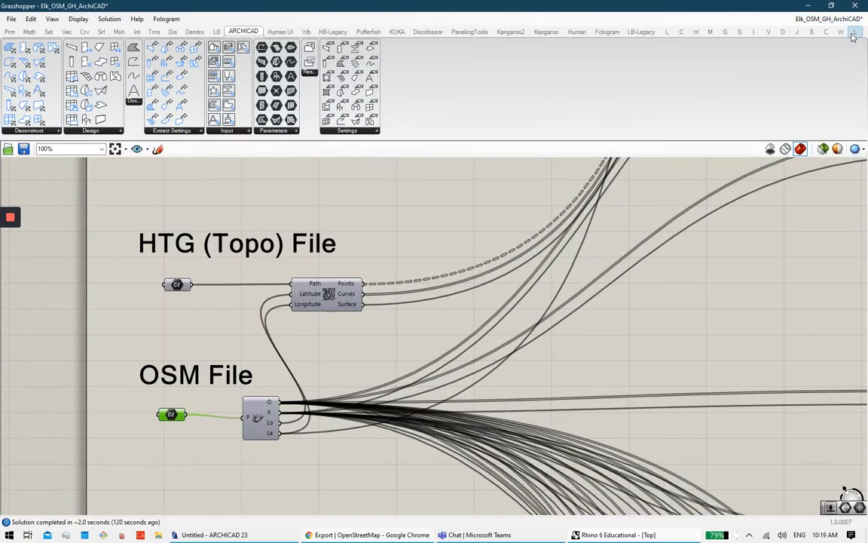
scroll(663, 322, down, 4)
right_drag(689, 330, 382, 319)
Step: Close the Ladybug_ArchiCAD_Wind_Rose definition without saving
mouse_move(828, 19)
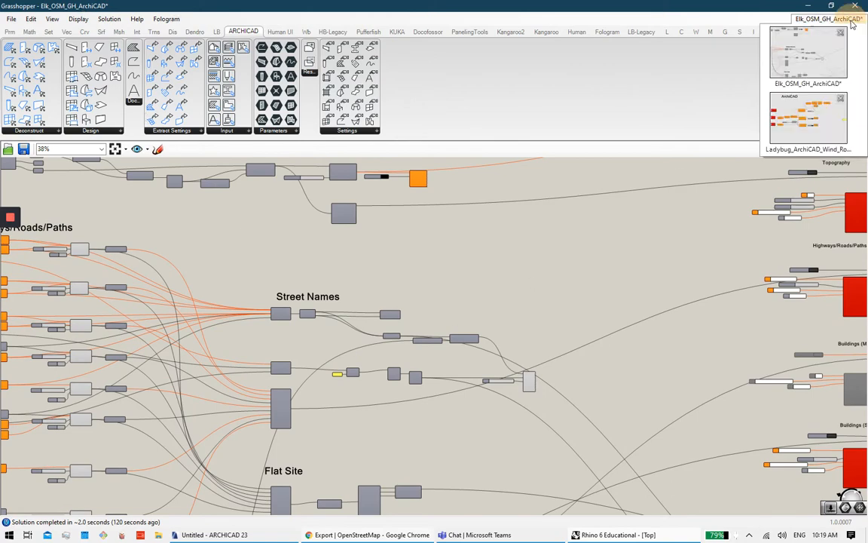
click(841, 98)
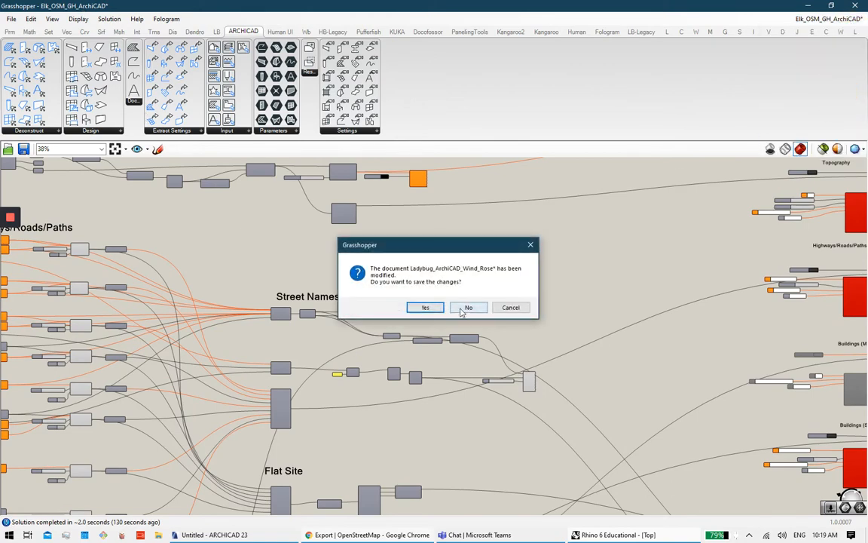
click(426, 280)
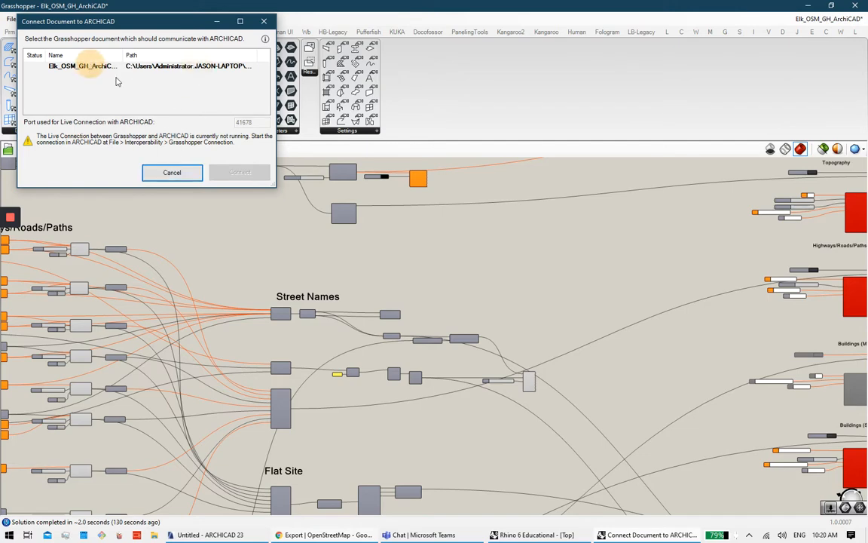
click(181, 173)
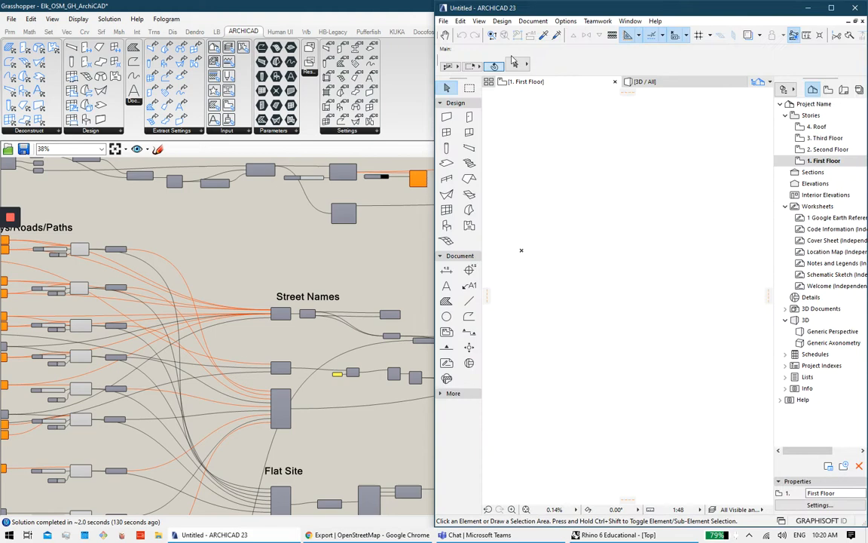
Step: Start ARCHICAD's Grasshopper Connection and connect it to the Elk_OSM_GH_ArchiCAD definition
click(443, 20)
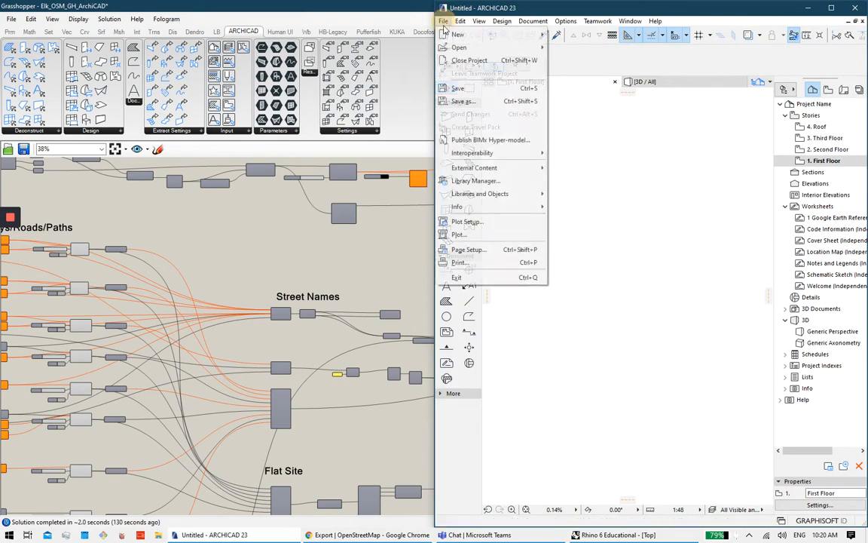
mouse_move(503, 155)
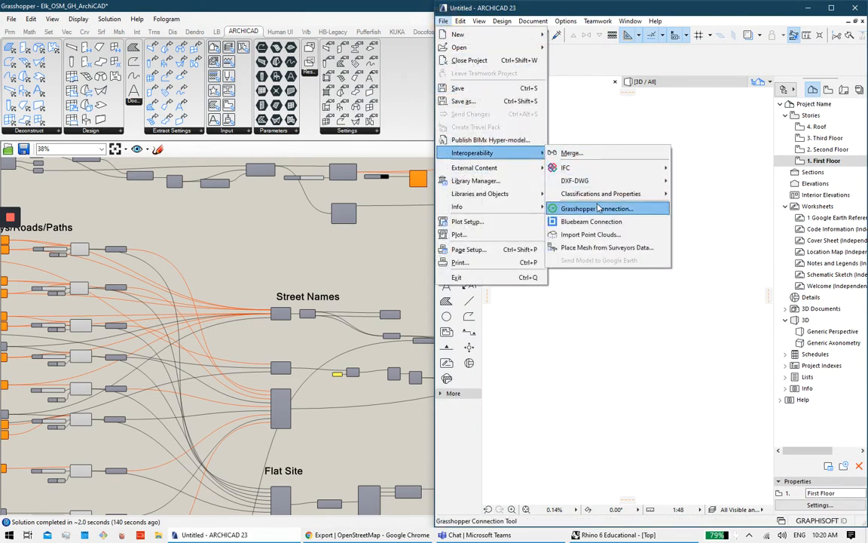
click(596, 208)
click(201, 220)
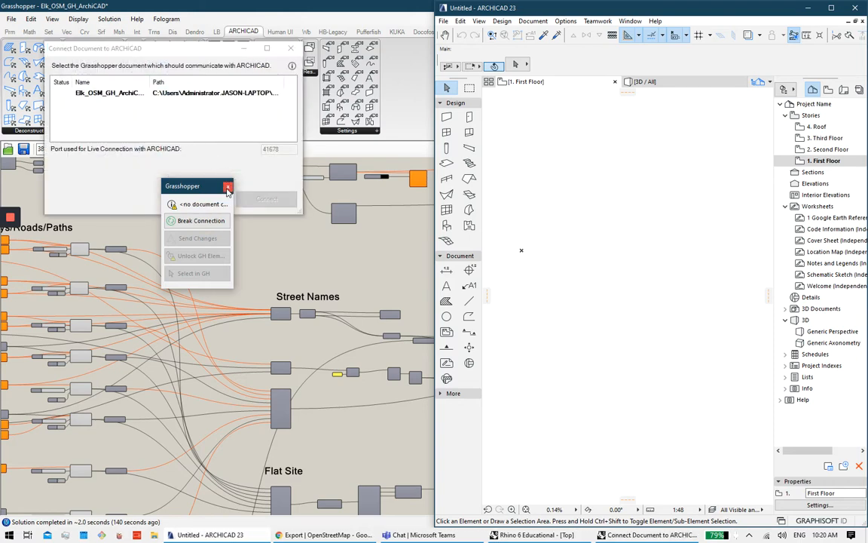
click(216, 116)
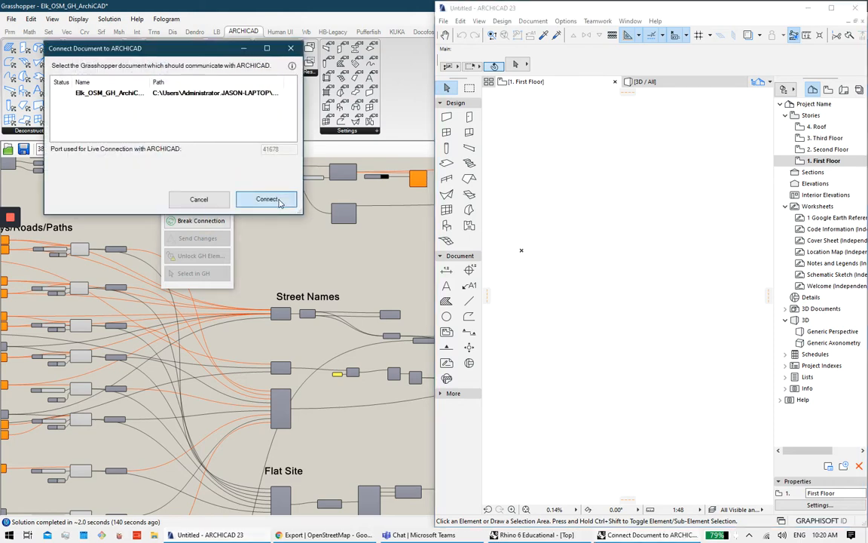
click(260, 198)
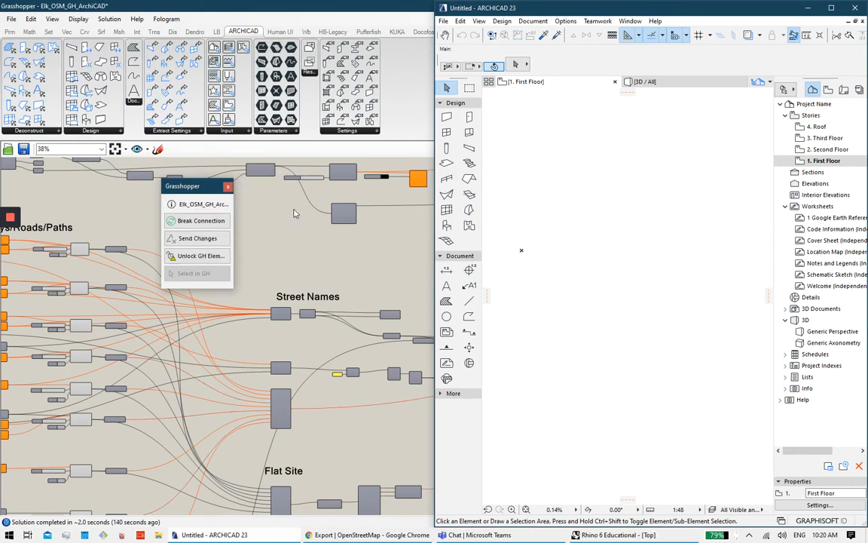
click(227, 185)
scroll(325, 210, down, 3)
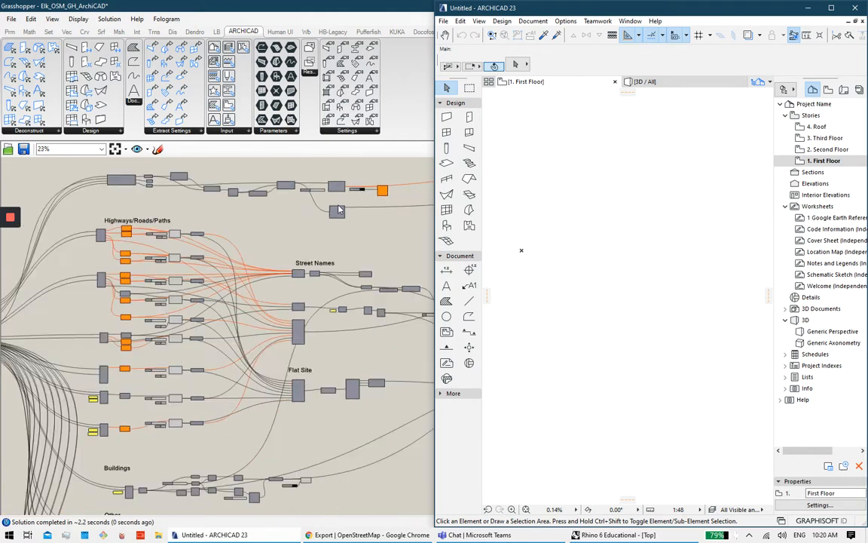
Step: Enable road slab syncing and toggle the Buildings (Slab Version) sync on and back off
right_drag(388, 220, 142, 278)
scroll(435, 217, up, 8)
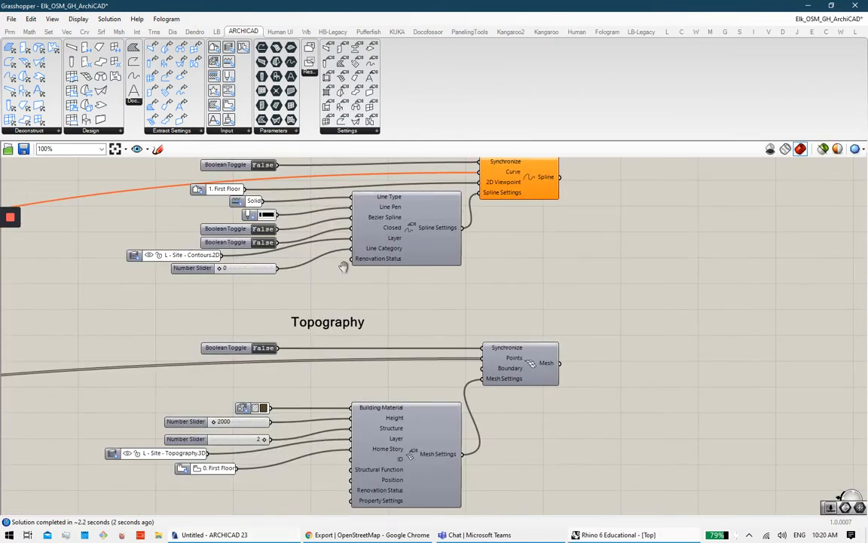
right_drag(425, 367, 425, 315)
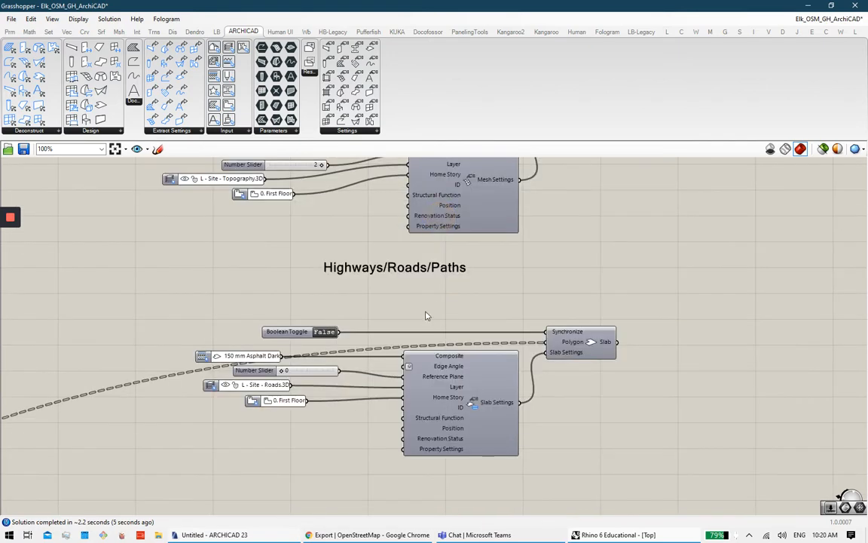
click(325, 332)
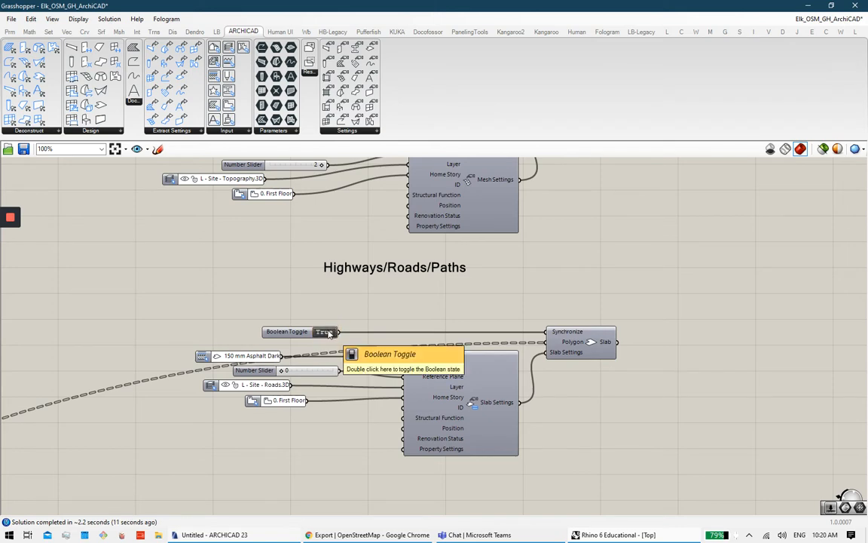
right_drag(387, 344, 408, 218)
right_drag(419, 411, 414, 202)
right_drag(399, 395, 388, 337)
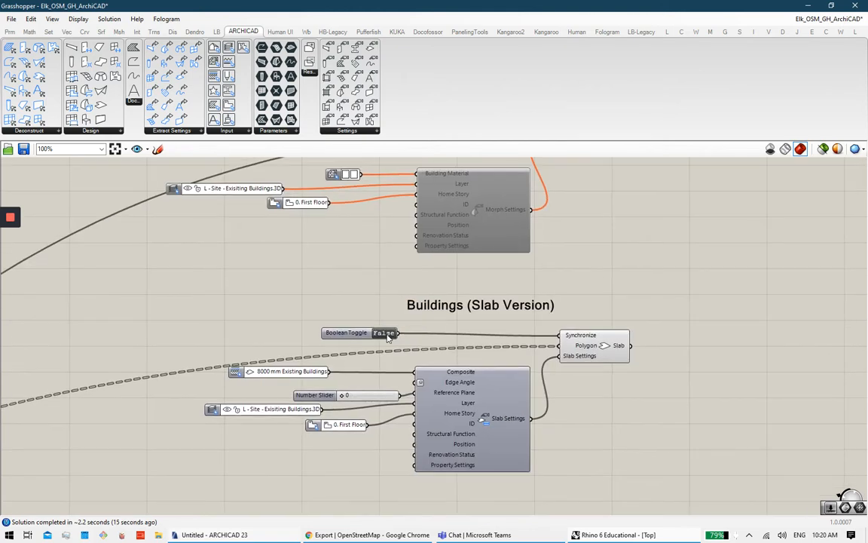
click(386, 333)
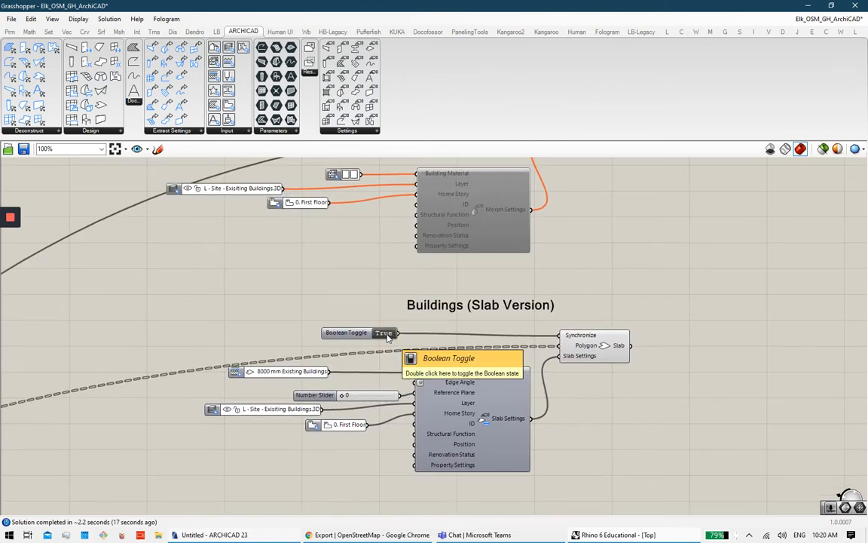
click(387, 336)
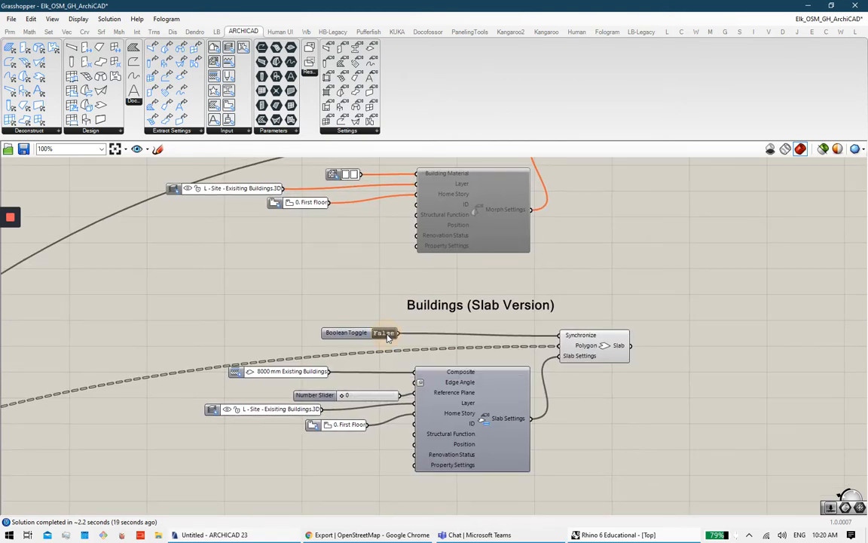
Step: Toggle the Flat Site slab sync on, then back off
right_drag(524, 434, 498, 168)
scroll(457, 318, down, 2)
right_drag(457, 318, 445, 226)
scroll(391, 260, up, 3)
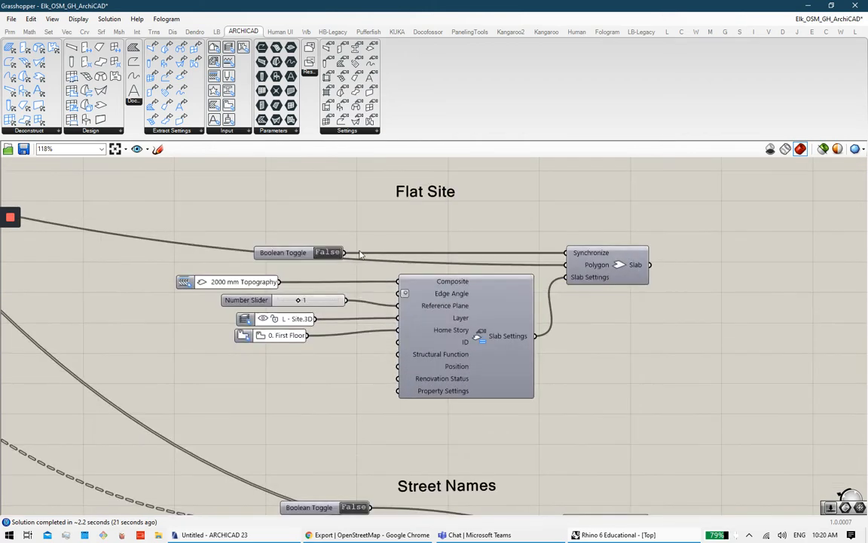
click(327, 256)
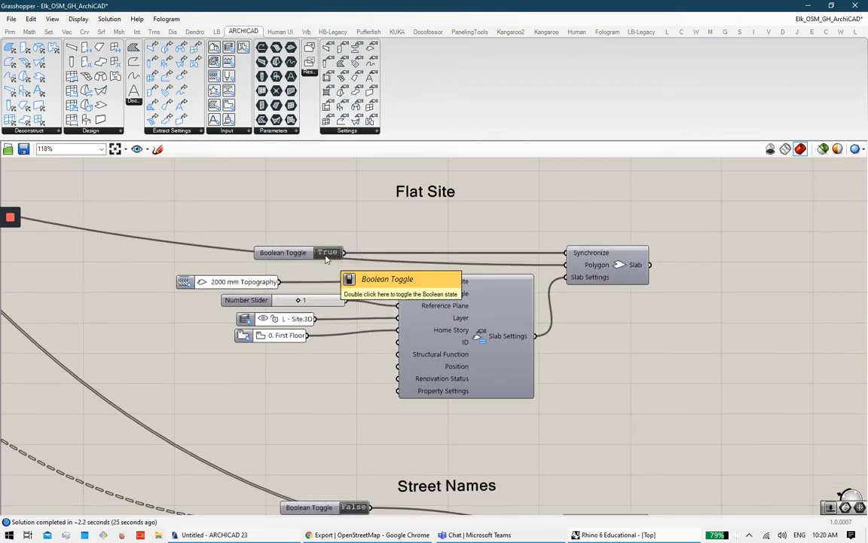
click(326, 257)
Step: Switch the Parking Lots sync toggle to True and back to False
right_drag(415, 430, 468, 298)
scroll(467, 299, down, 2)
right_drag(475, 347, 465, 257)
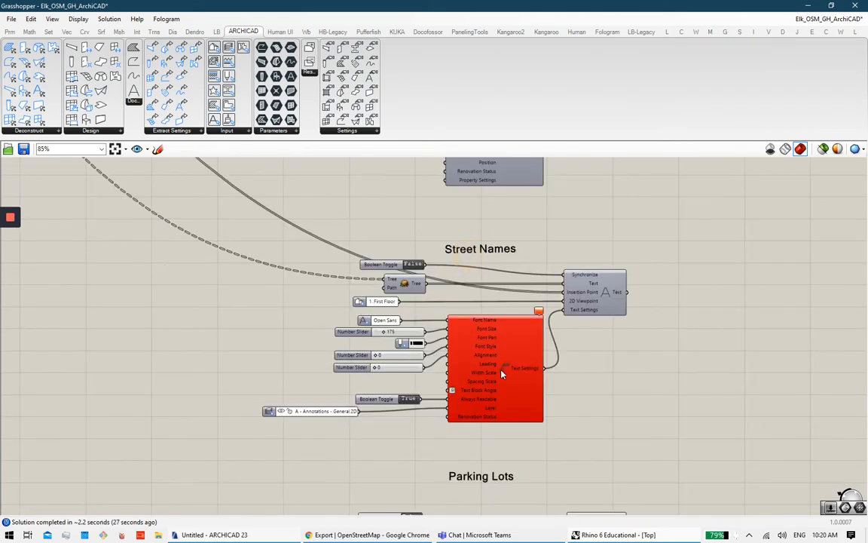
right_drag(503, 375, 502, 297)
right_drag(404, 396, 414, 356)
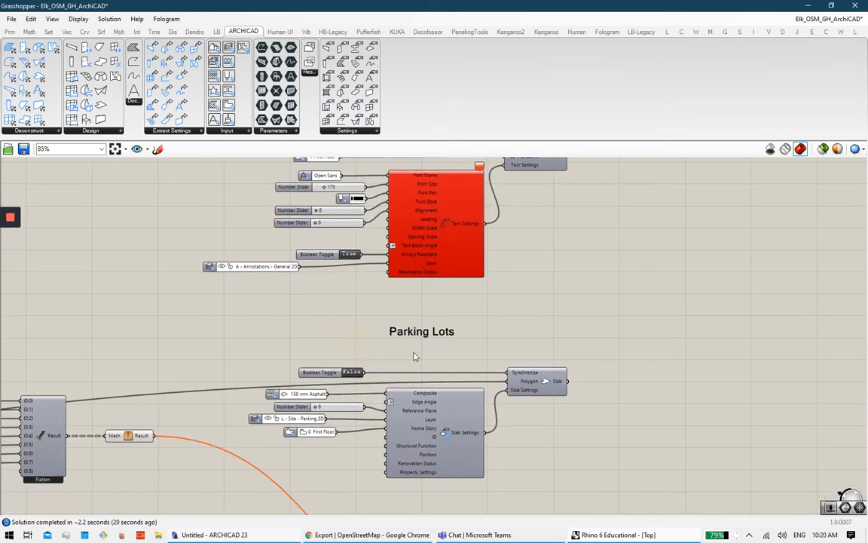
scroll(374, 377, up, 2)
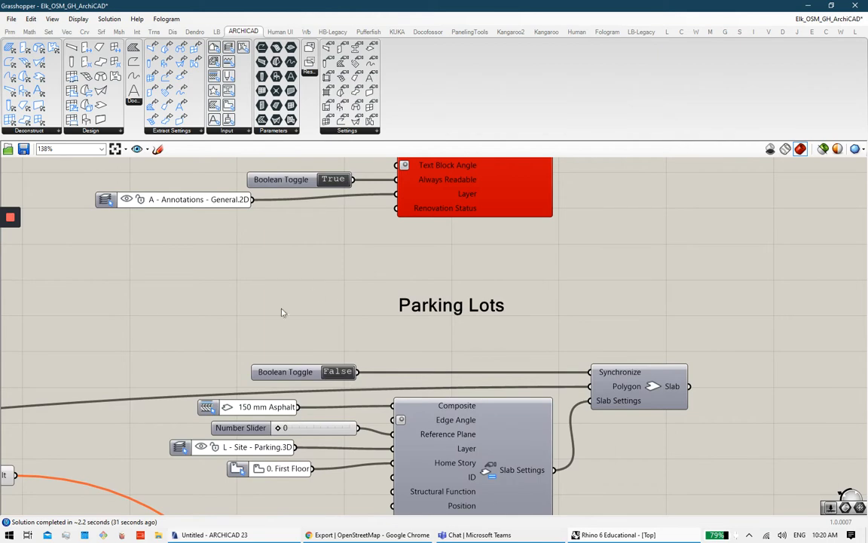
double_click(339, 371)
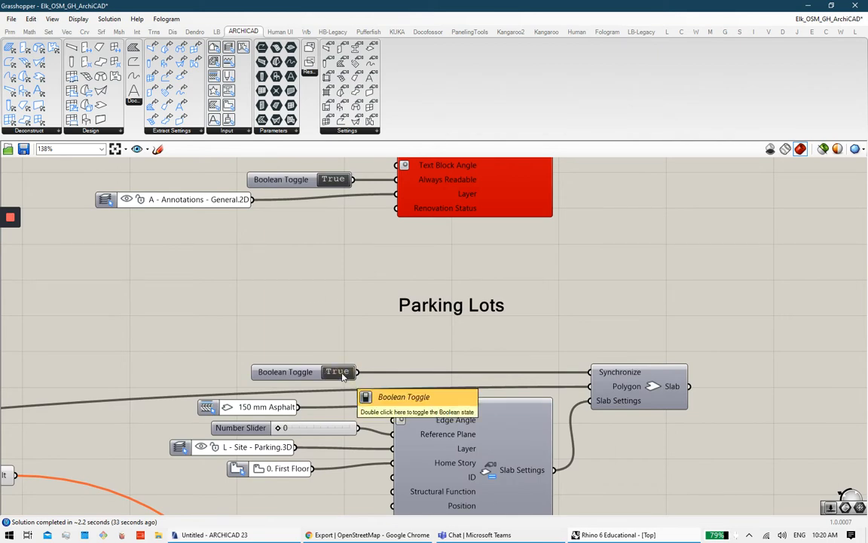
double_click(342, 375)
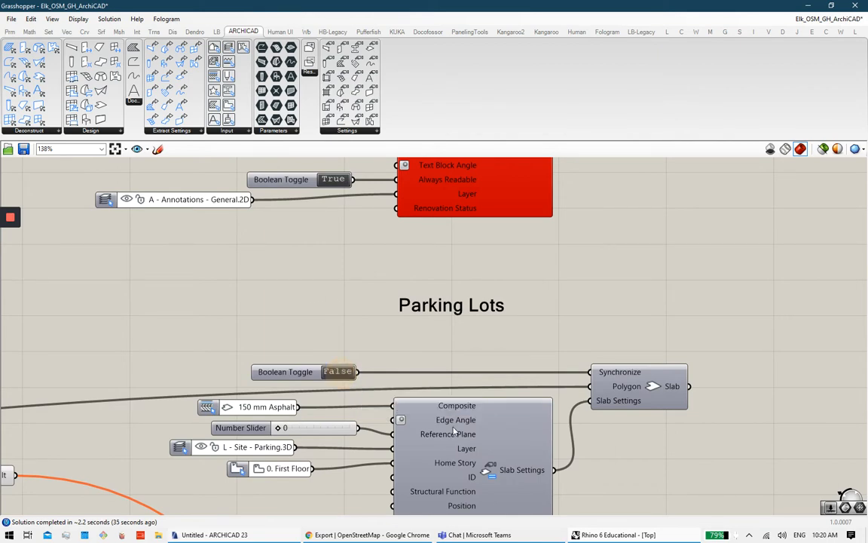
Step: Switch the Parks/Gardens/Golf Courses sync toggle to True and back to False
right_drag(491, 458, 489, 293)
scroll(465, 394, down, 5)
right_drag(464, 504, 455, 326)
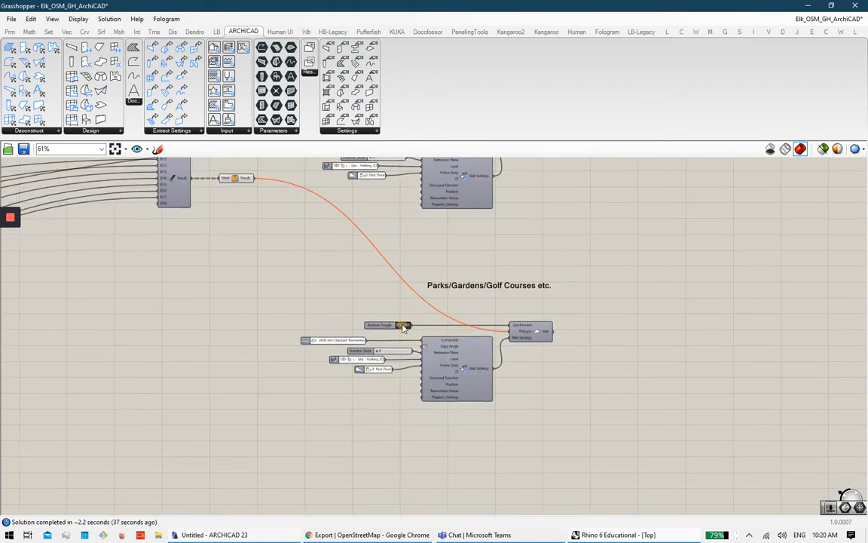
double_click(404, 326)
scroll(404, 327, up, 3)
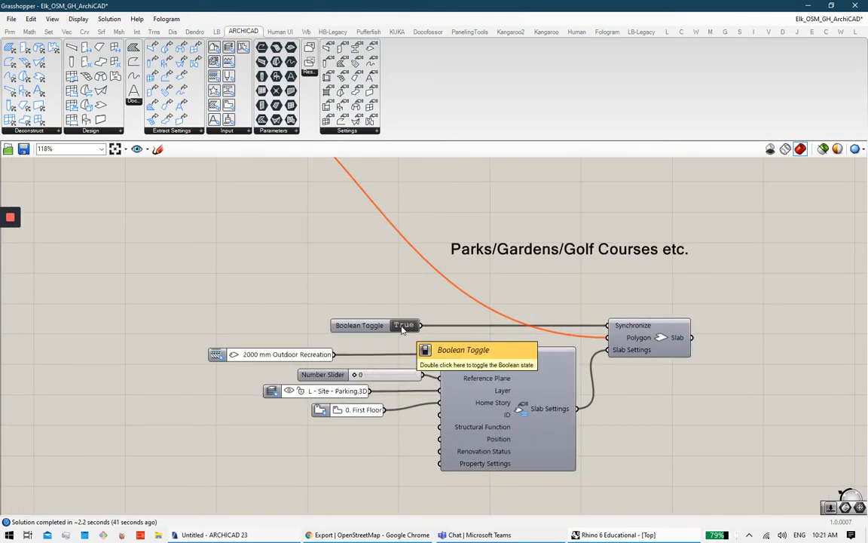
double_click(403, 328)
right_drag(585, 377, 456, 336)
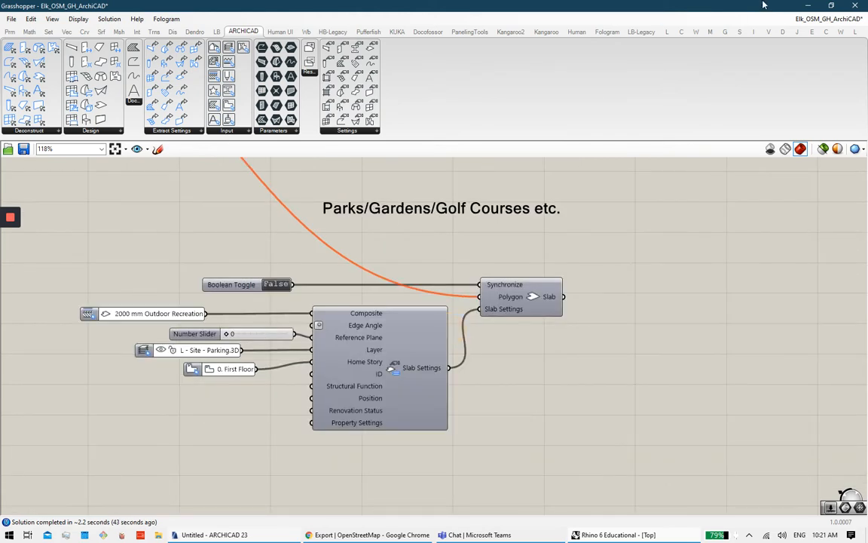
Step: Minimise Grasshopper, switch ARCHICAD to 3D and open the Grasshopper Connection palette
click(805, 6)
scroll(543, 233, up, 3)
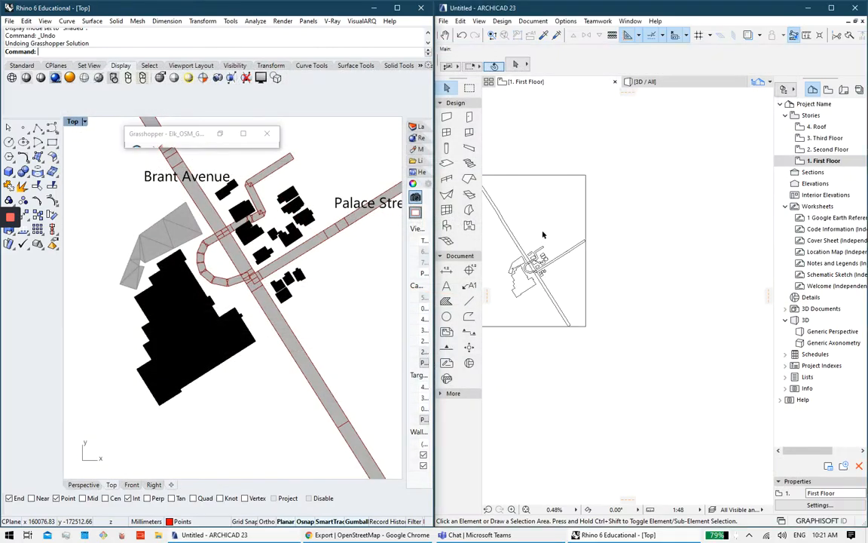
scroll(651, 238, up, 4)
mouse_move(651, 237)
middle_down()
mouse_move(611, 247)
mouse_move(646, 227)
middle_up()
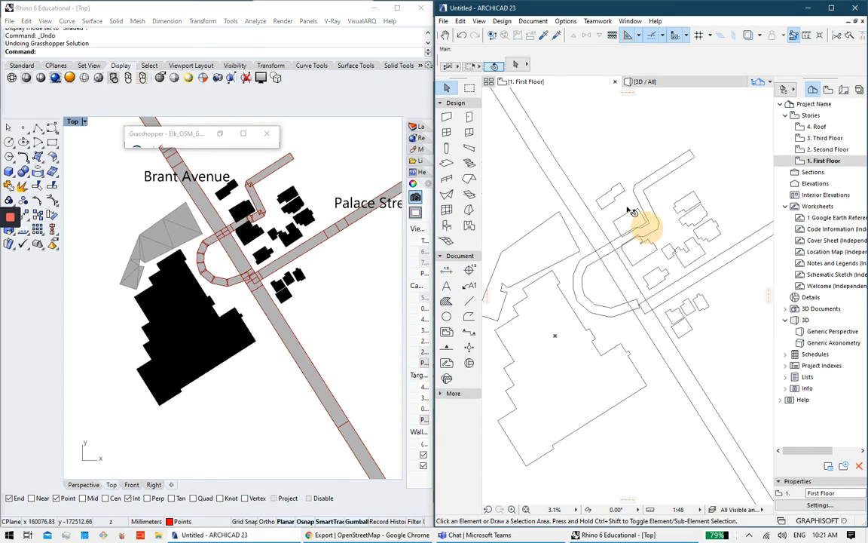
click(641, 81)
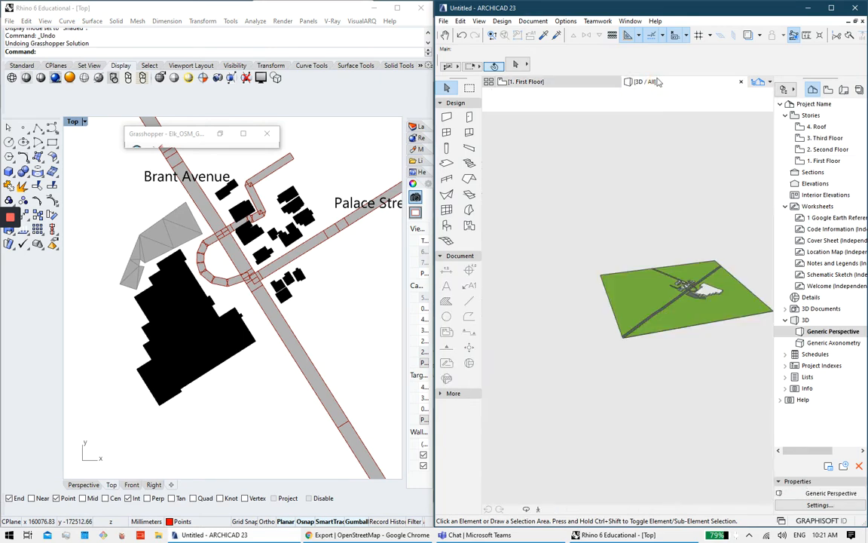
click(445, 21)
mouse_move(498, 153)
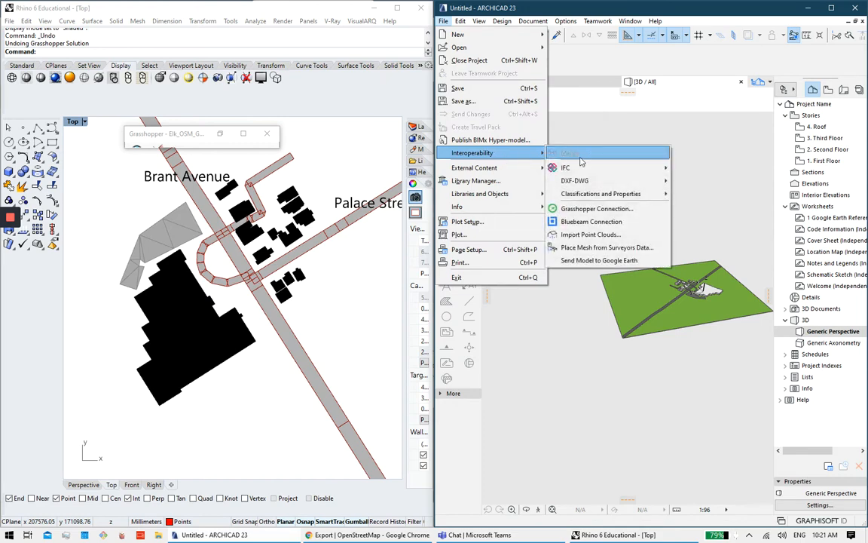
click(608, 210)
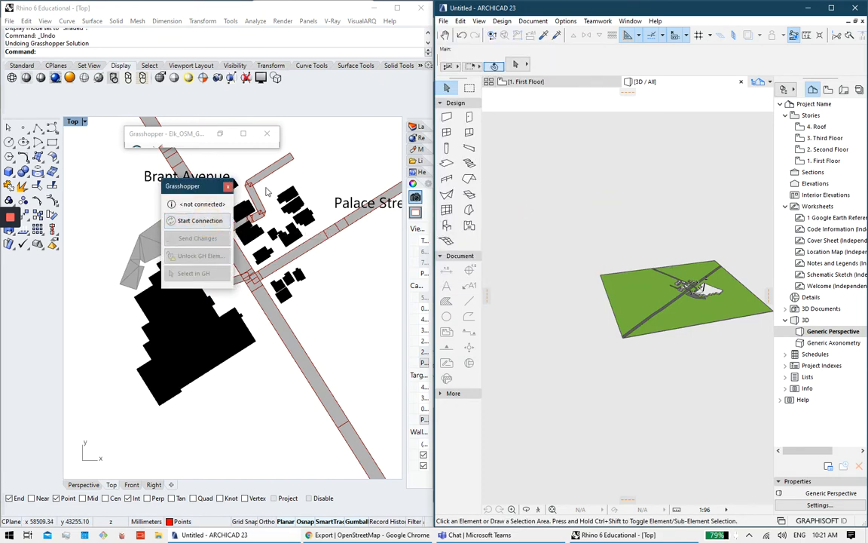
Step: Unlock all project elements, accepting the undo-history warning, and orbit the 3D site
click(444, 21)
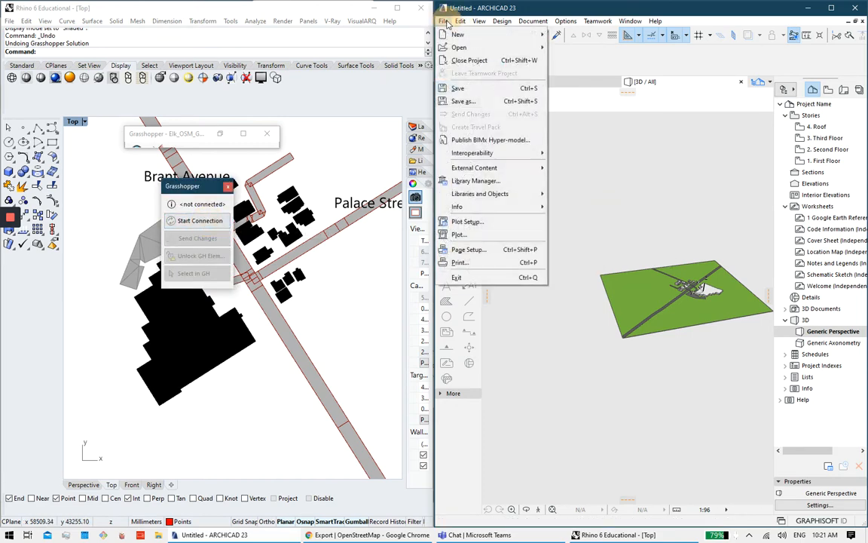
click(459, 21)
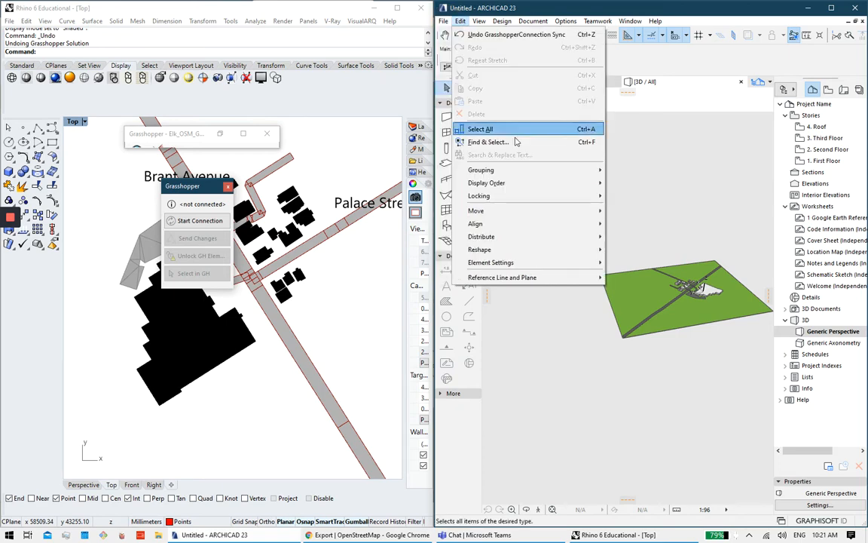
mouse_move(562, 199)
click(634, 222)
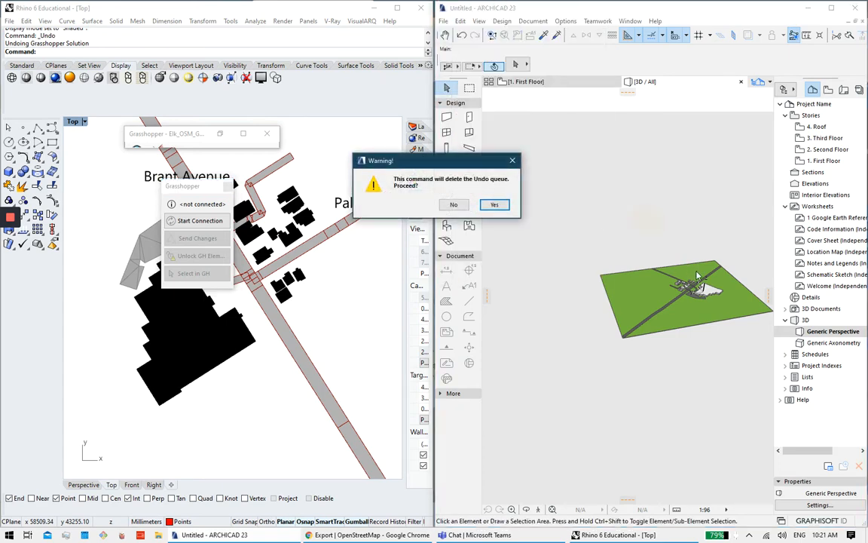
click(494, 205)
scroll(650, 289, up, 5)
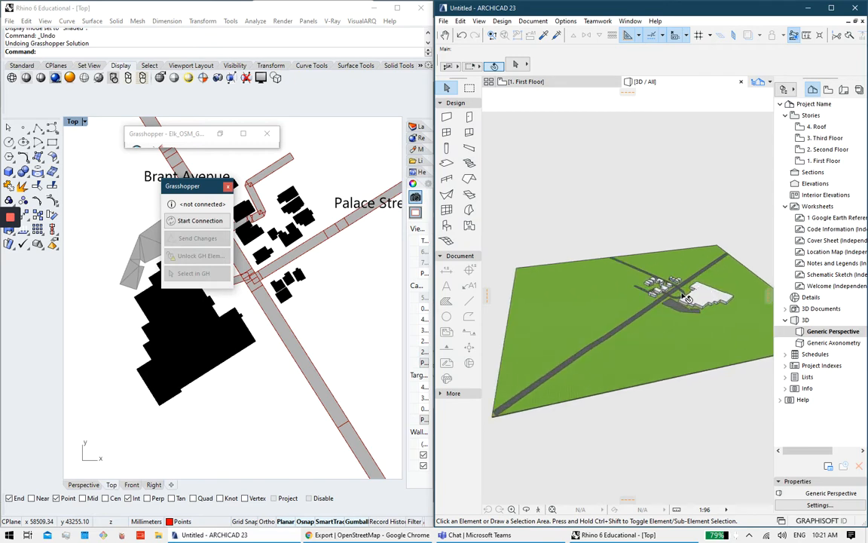
scroll(650, 288, up, 8)
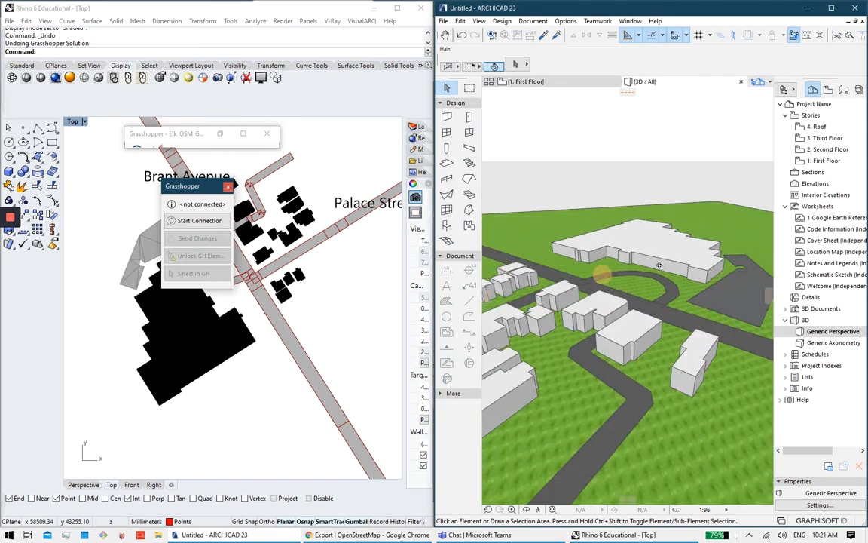
shift+middle_drag(596, 293, 590, 271)
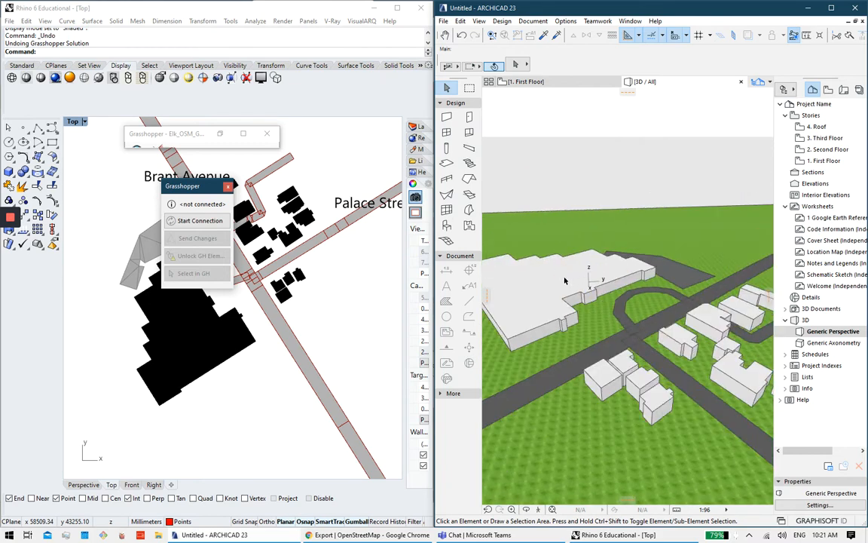
Step: Raise the large building slab's thickness into a tall mass, then deselect it
click(564, 281)
click(559, 285)
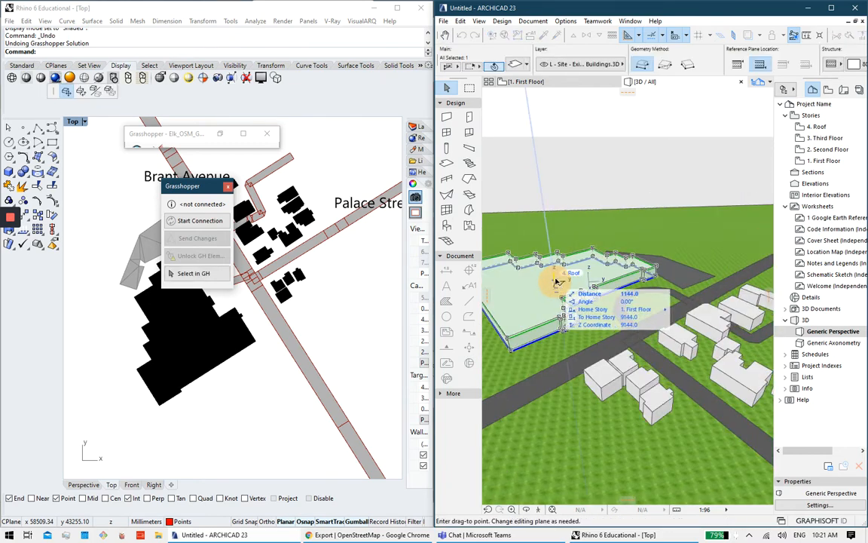
click(558, 283)
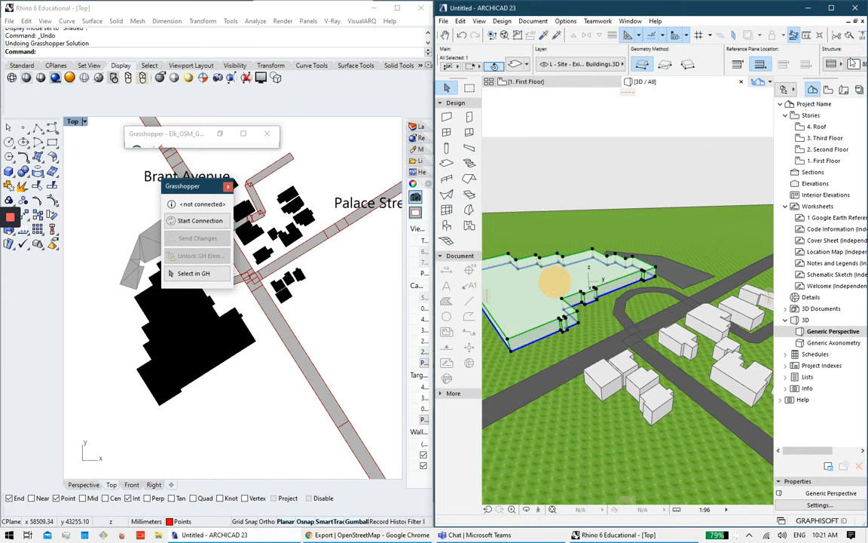
click(511, 342)
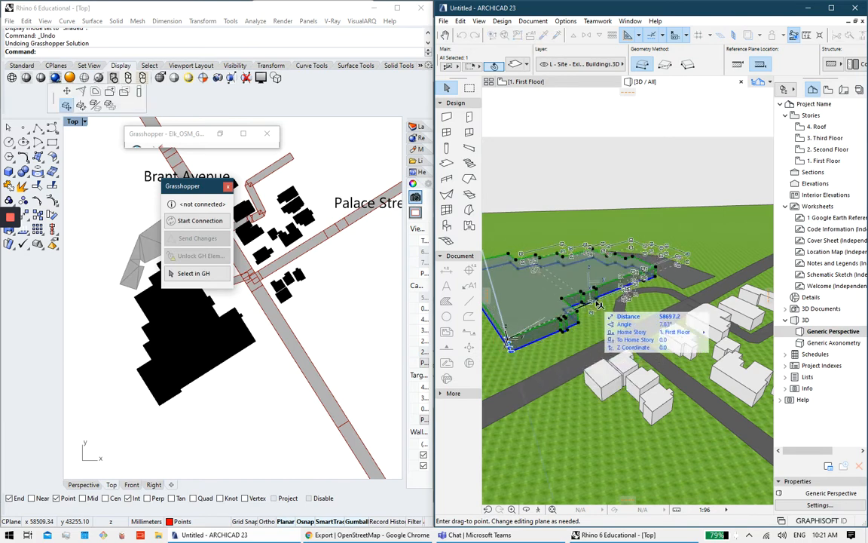
click(509, 341)
click(509, 342)
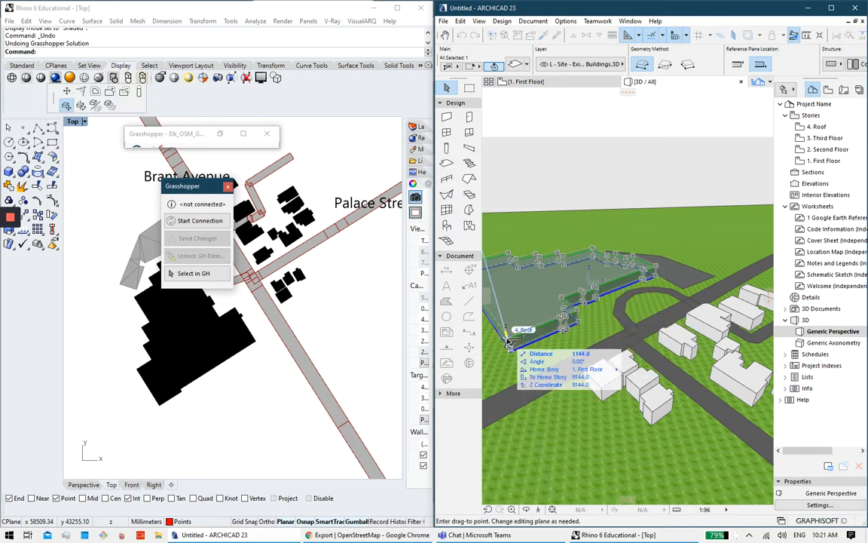
click(508, 342)
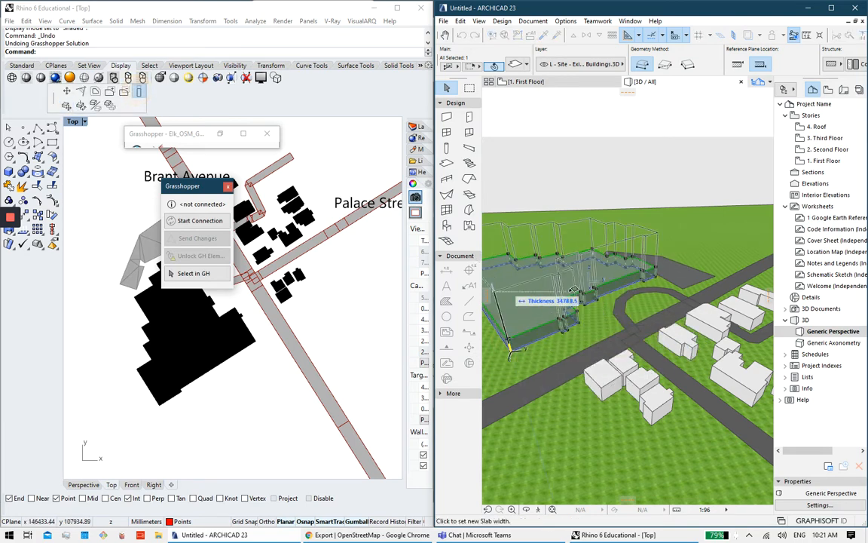
scroll(585, 287, up, 2)
shift+middle_drag(585, 287, 742, 235)
click(633, 262)
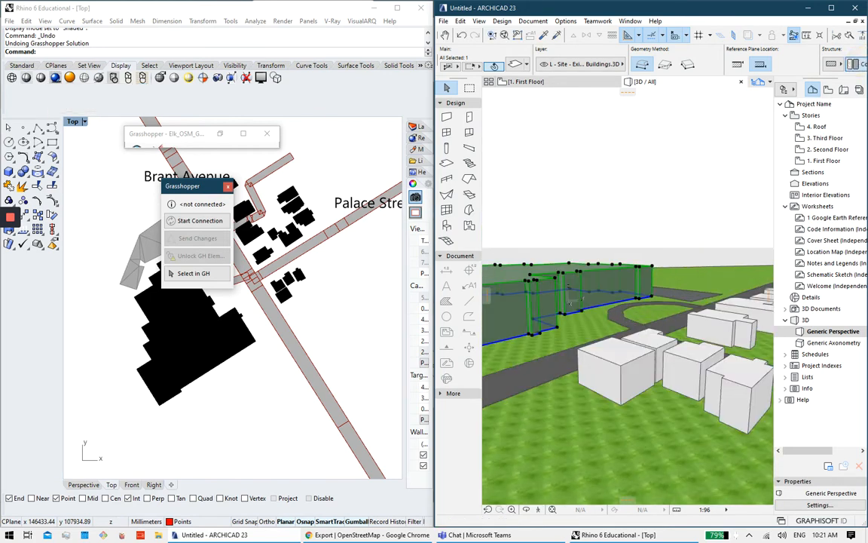
click(526, 248)
mouse_move(627, 241)
shift+middle_down()
mouse_move(645, 237)
mouse_move(671, 259)
mouse_move(625, 195)
mouse_move(652, 245)
mouse_move(628, 294)
mouse_move(631, 231)
shift+middle_up()
scroll(602, 285, down, 5)
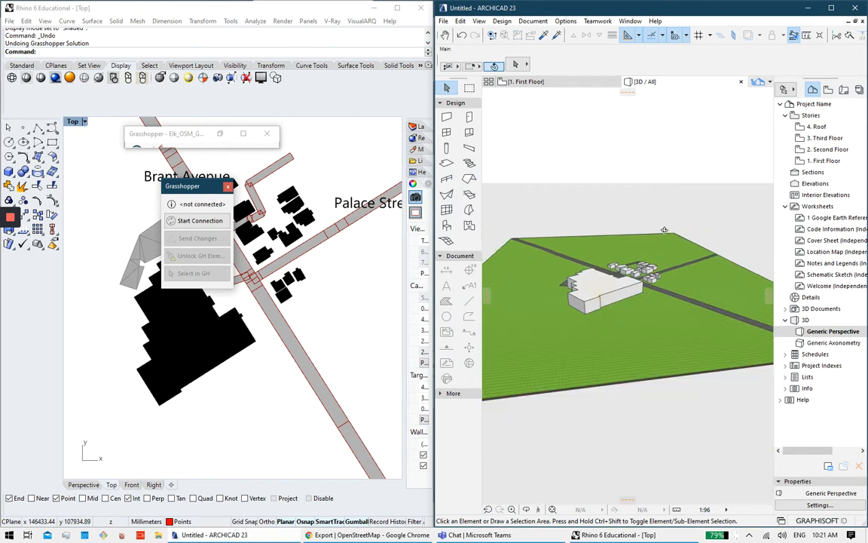
scroll(631, 296, up, 7)
scroll(631, 295, down, 5)
shift+middle_drag(628, 313, 630, 250)
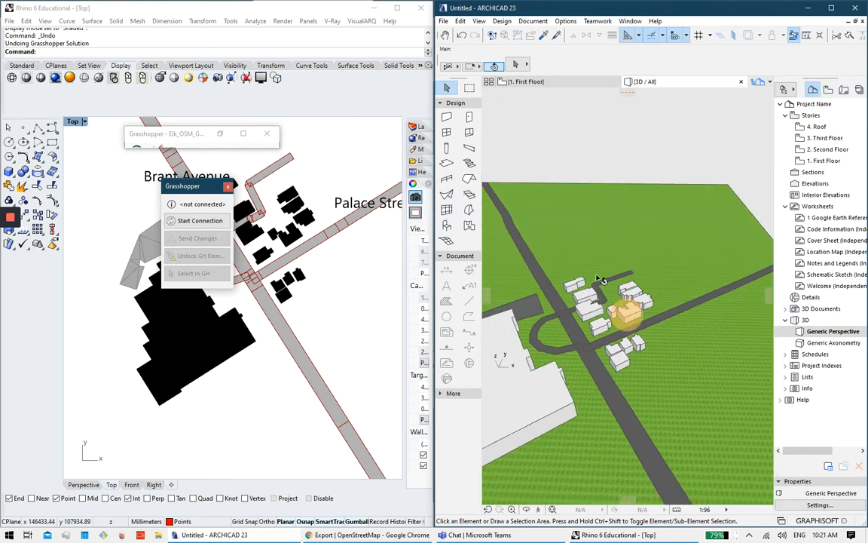
scroll(601, 279, up, 8)
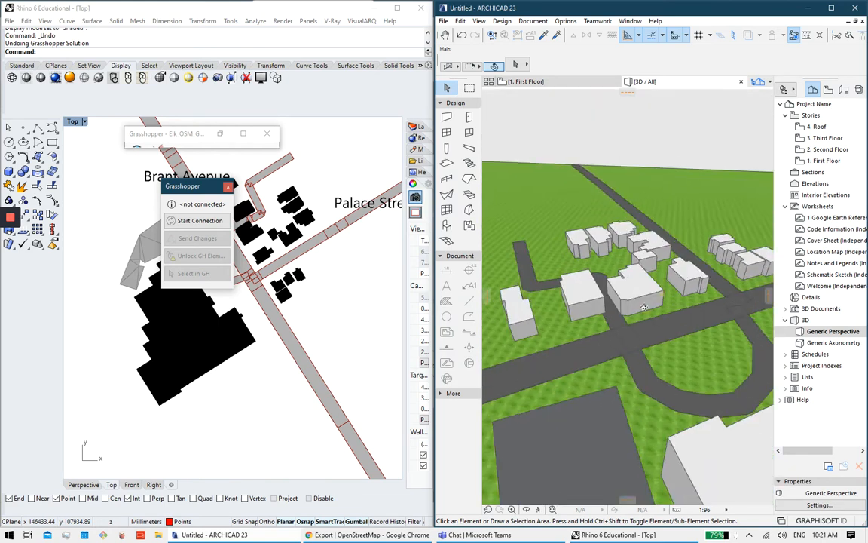
shift+middle_drag(644, 307, 614, 294)
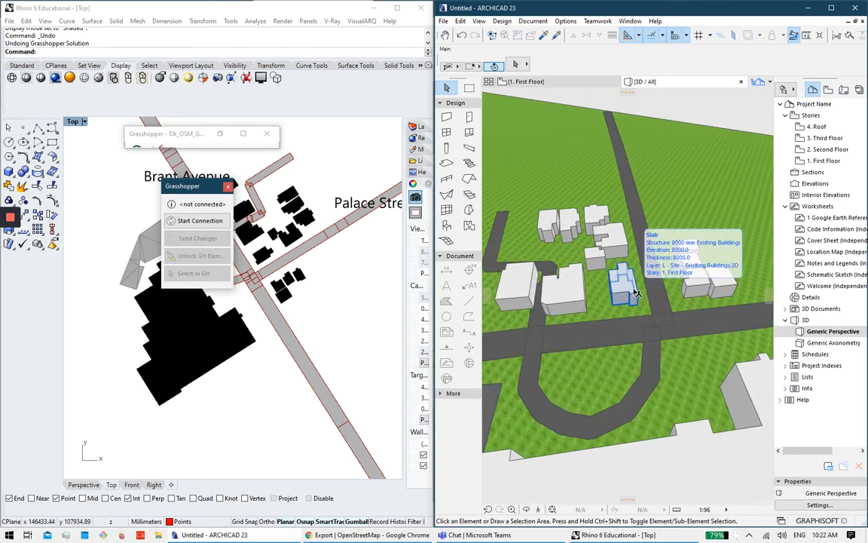
scroll(588, 282, down, 2)
middle_drag(589, 282, 660, 244)
scroll(670, 266, up, 1)
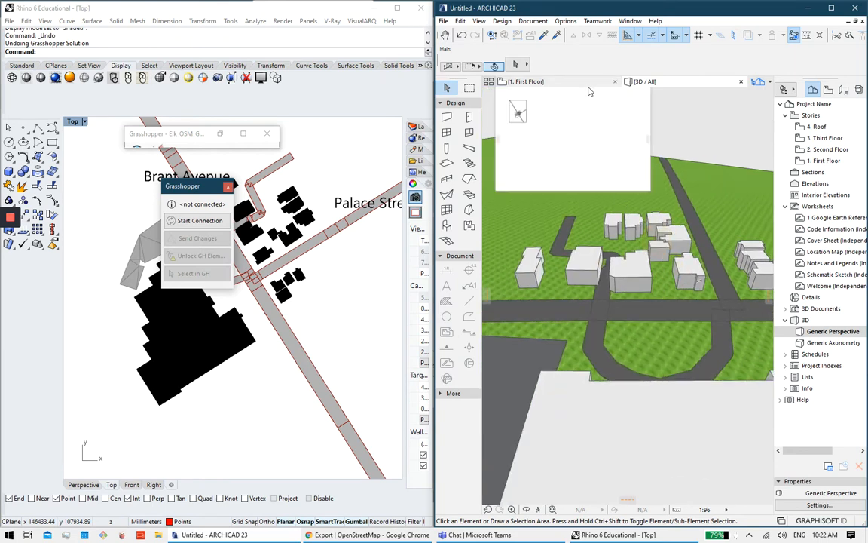
Step: Switch to the First Floor plan and pan the view to Brant Avenue
click(524, 82)
scroll(280, 240, up, 3)
middle_click(323, 305)
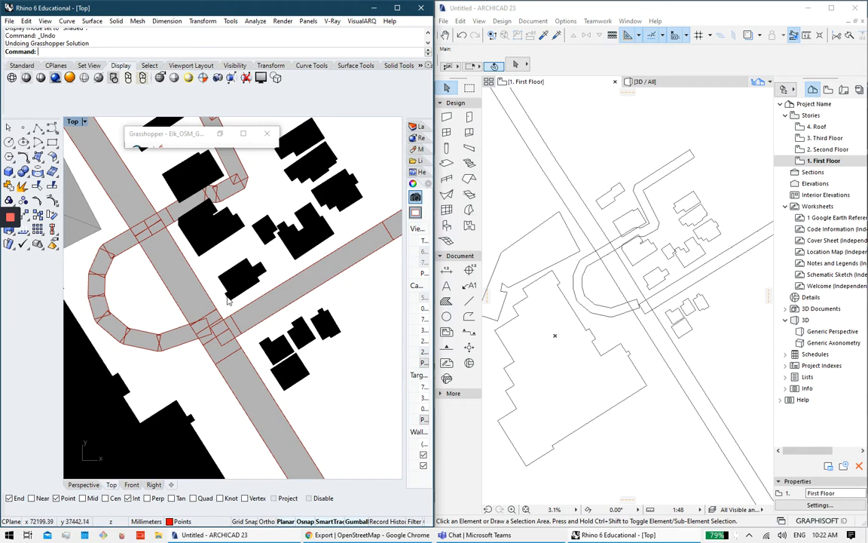
right_drag(240, 286, 322, 331)
scroll(323, 332, down, 5)
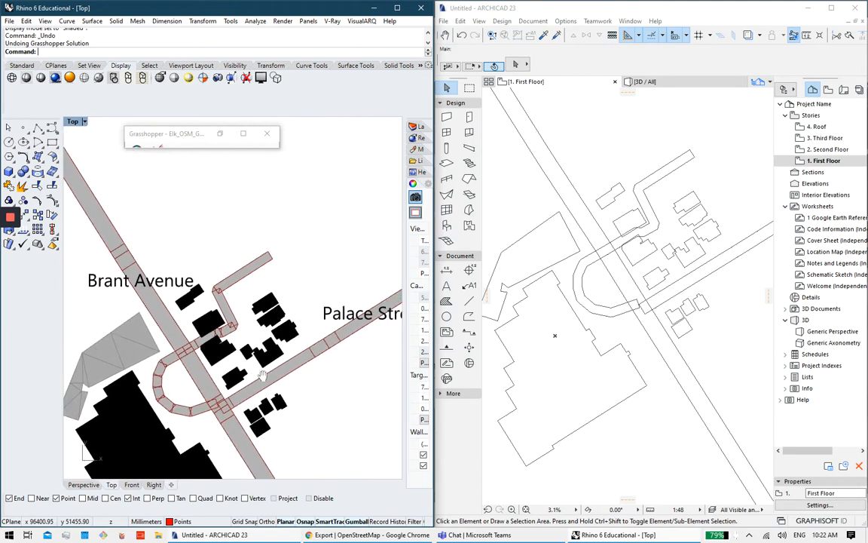
scroll(230, 340, up, 3)
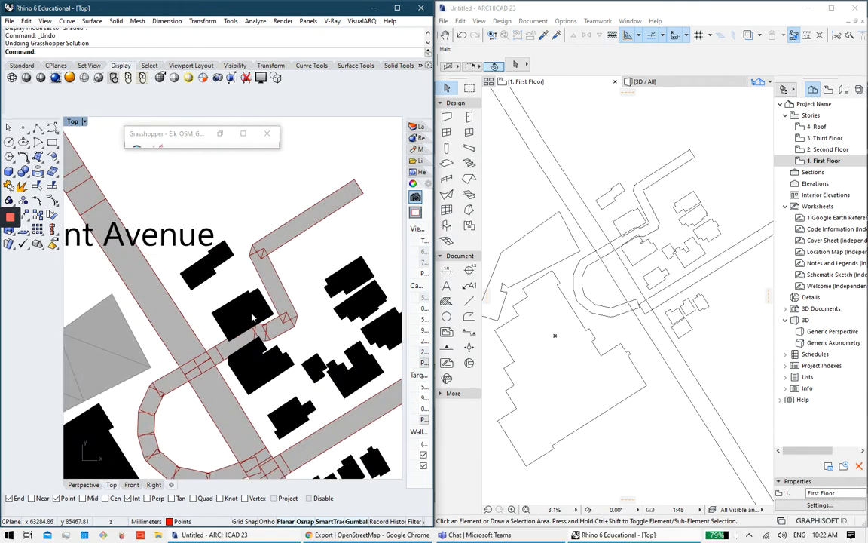
Step: Zoom in on the building outlines and road edges, then bring Grasshopper up full screen
mouse_move(252, 343)
right_down()
mouse_move(280, 340)
mouse_move(267, 375)
mouse_move(256, 349)
right_up()
scroll(281, 340, up, 6)
scroll(267, 369, down, 4)
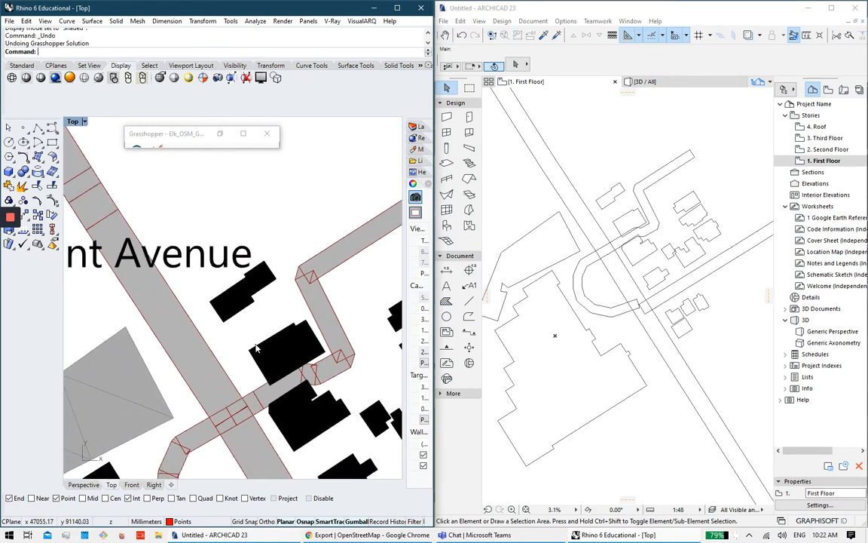
scroll(277, 359, down, 2)
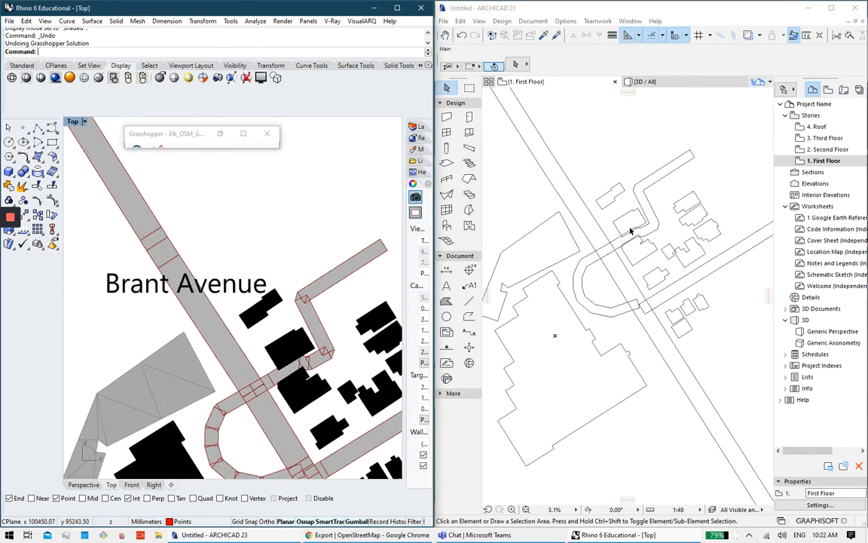
scroll(630, 219, up, 5)
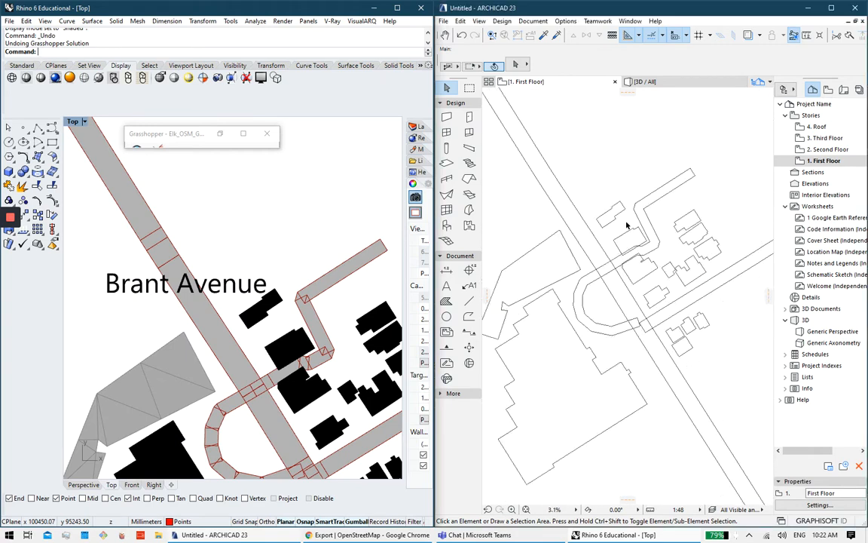
scroll(623, 232, up, 2)
scroll(612, 200, up, 1)
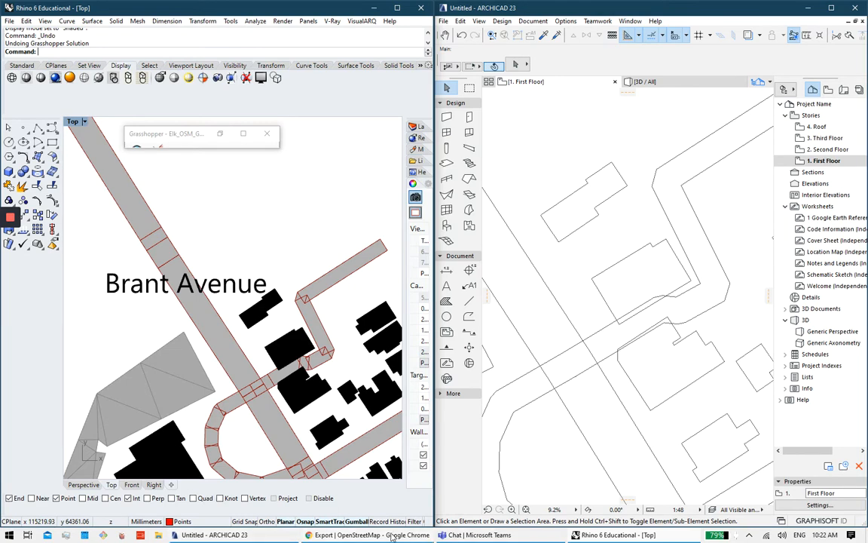
click(243, 133)
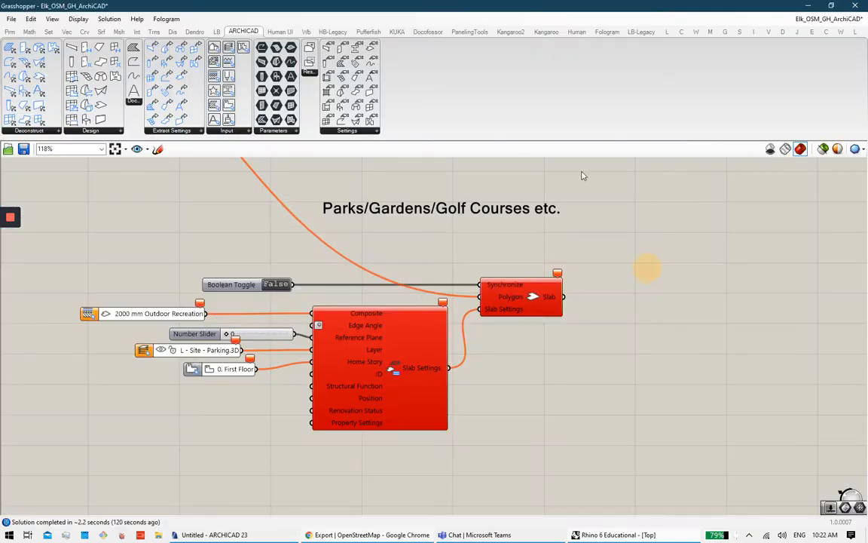
Step: Open Ladybug_ArchiCAD_Wind_Rose from Ladybug + Honeybee > Rhino and Grasshopper Files
click(11, 19)
click(33, 45)
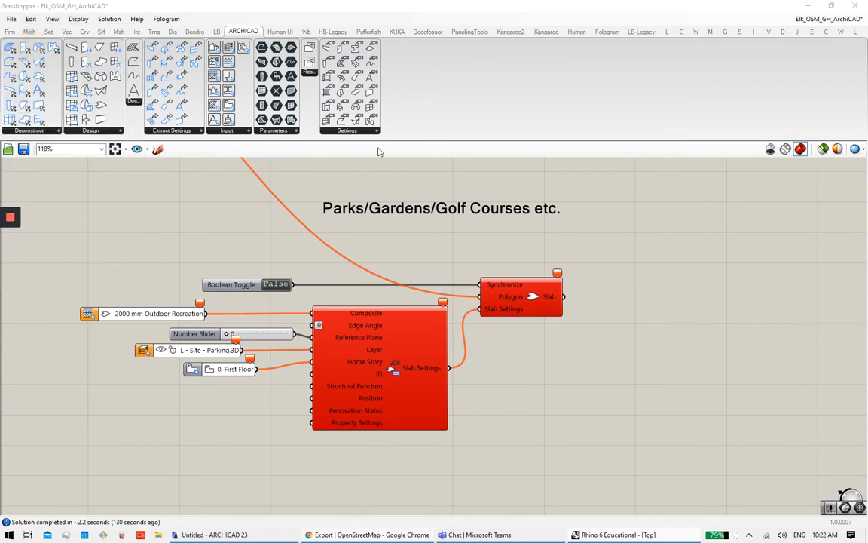
click(264, 82)
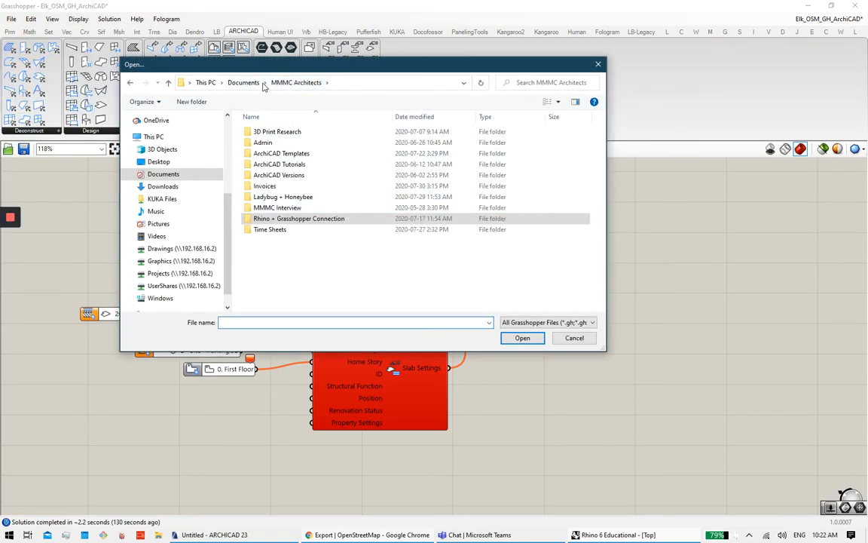
scroll(189, 230, up, 2)
scroll(190, 229, up, 3)
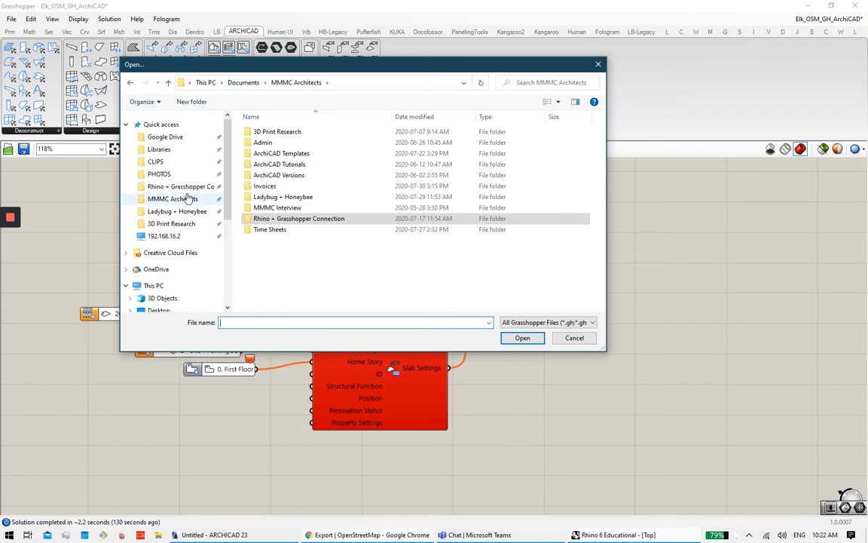
click(183, 213)
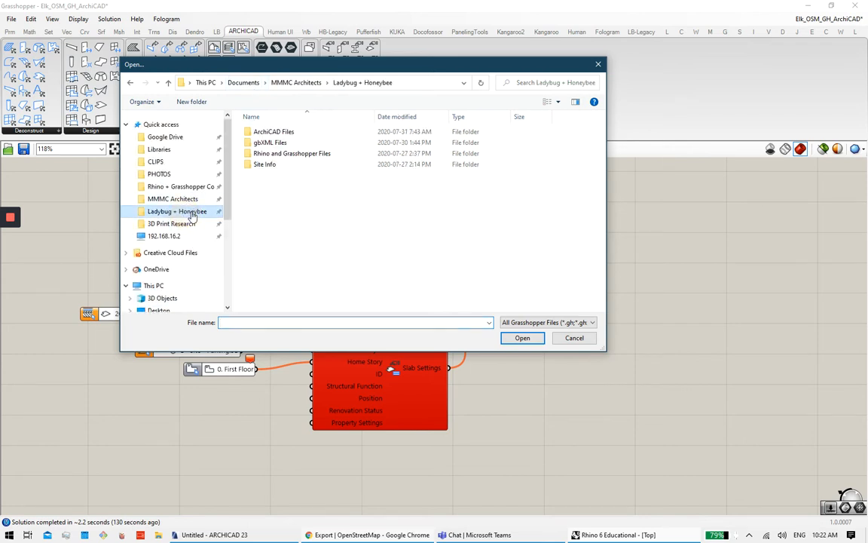
double_click(285, 154)
click(296, 208)
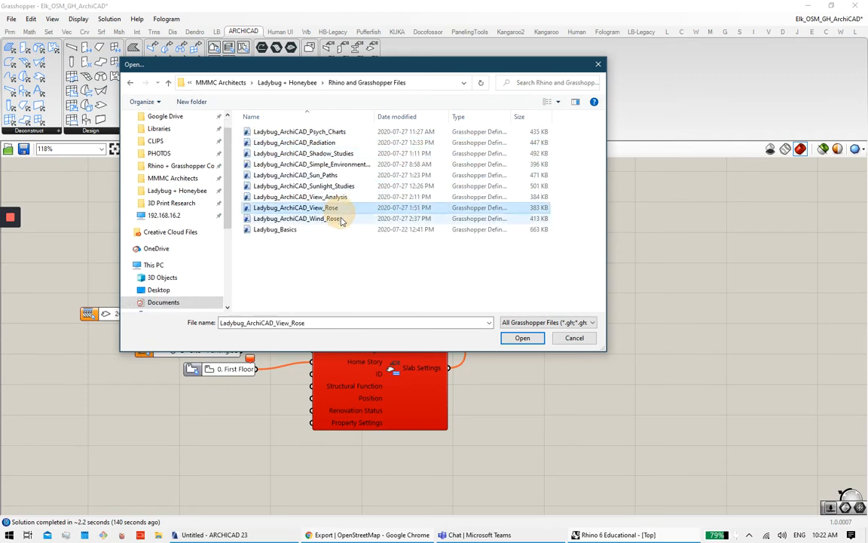
click(297, 218)
click(522, 339)
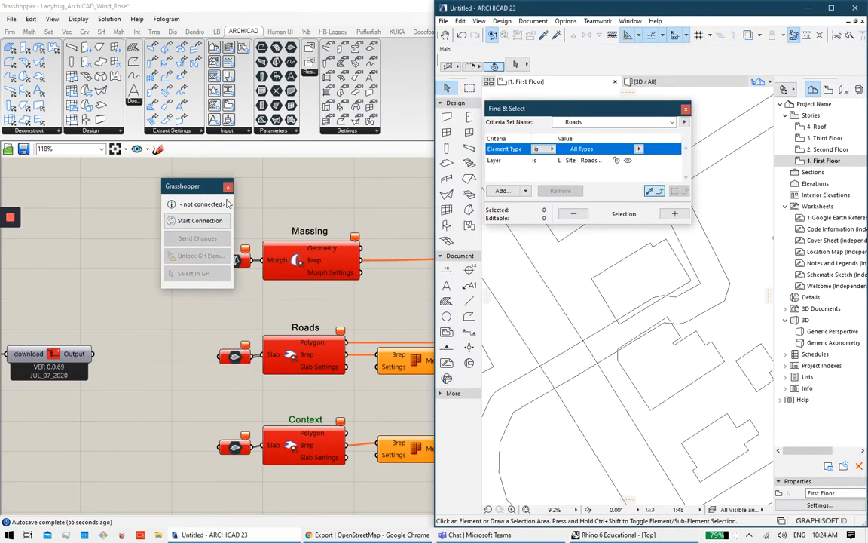
Step: Zoom out and center the INIT, ArchiCAD and WIND ROSES groups on the canvas
scroll(279, 199, down, 7)
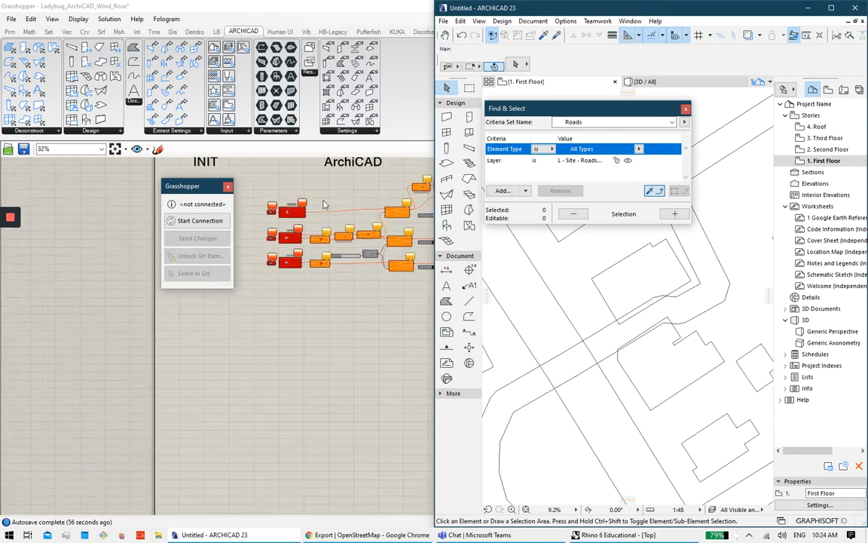
right_drag(332, 324, 337, 380)
scroll(338, 377, down, 3)
right_drag(404, 363, 292, 365)
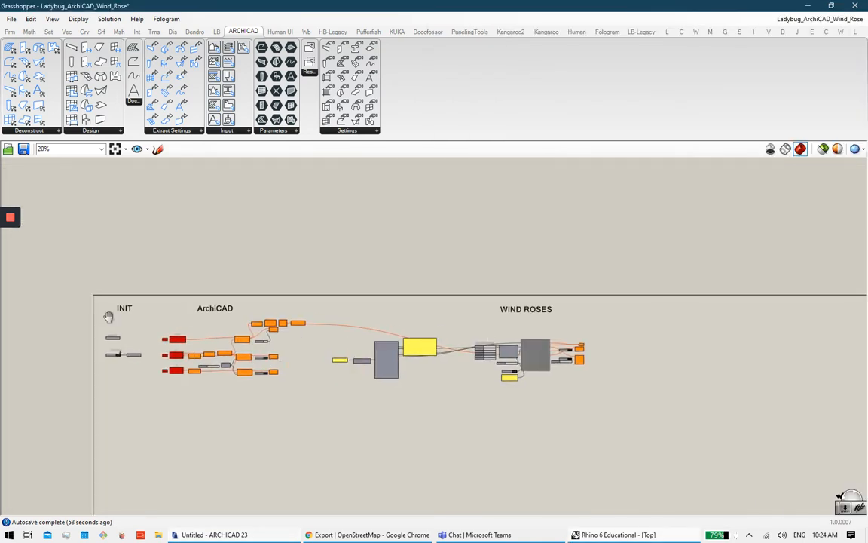
right_drag(108, 316, 176, 312)
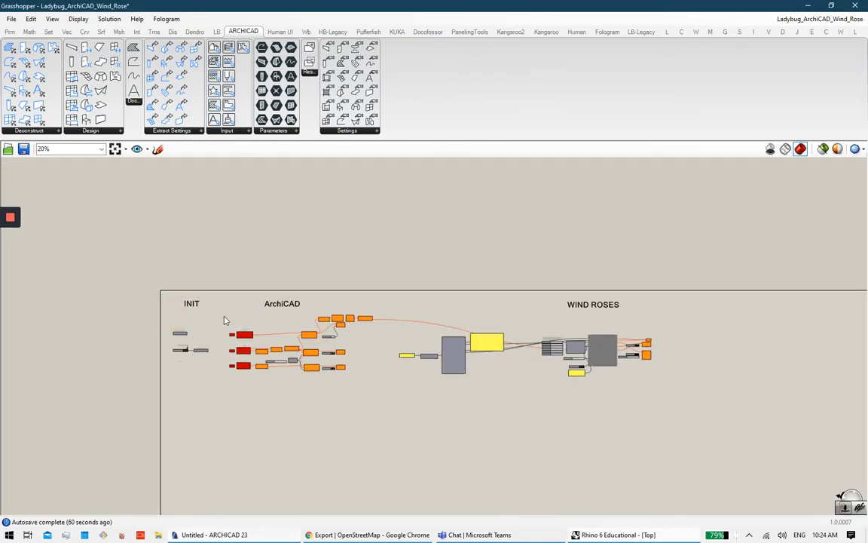
scroll(202, 300, up, 6)
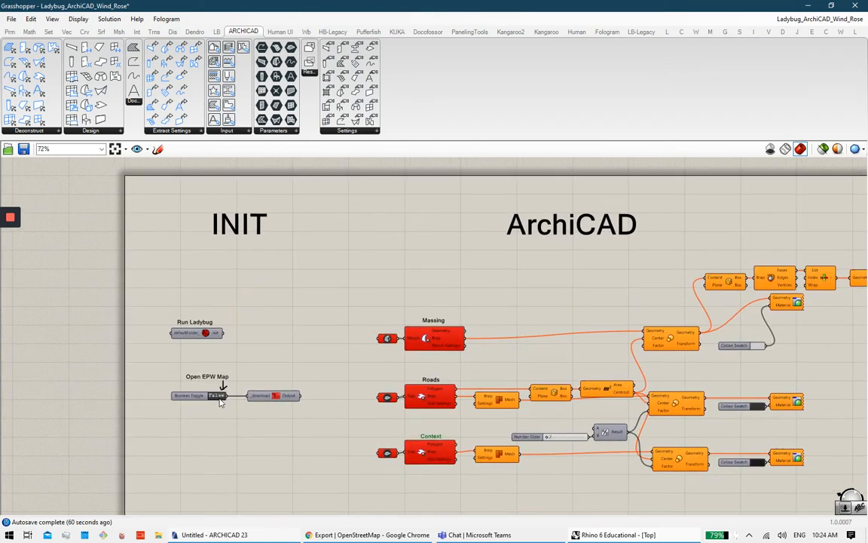
scroll(221, 401, up, 2)
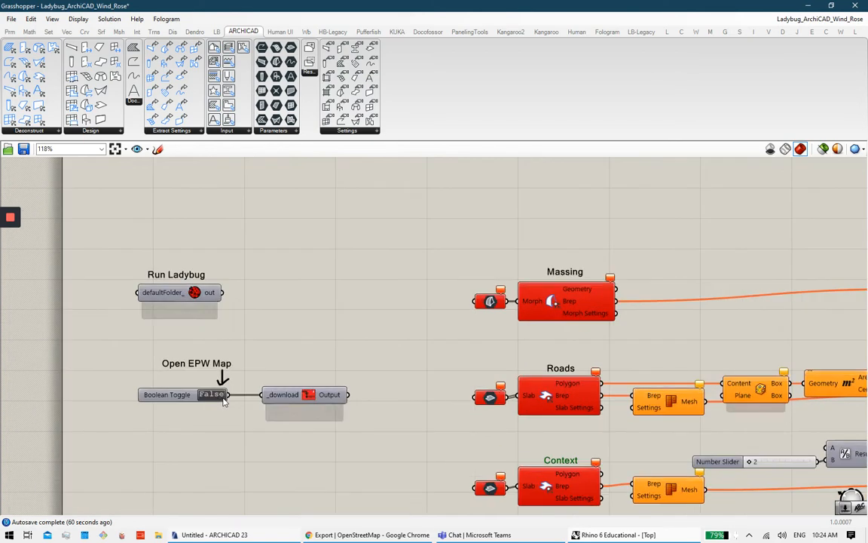
scroll(424, 362, down, 3)
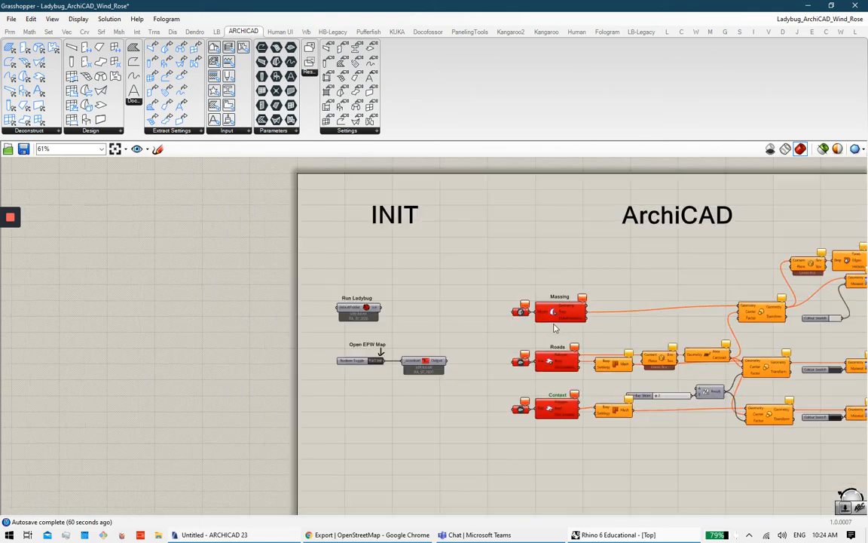
scroll(573, 345, down, 3)
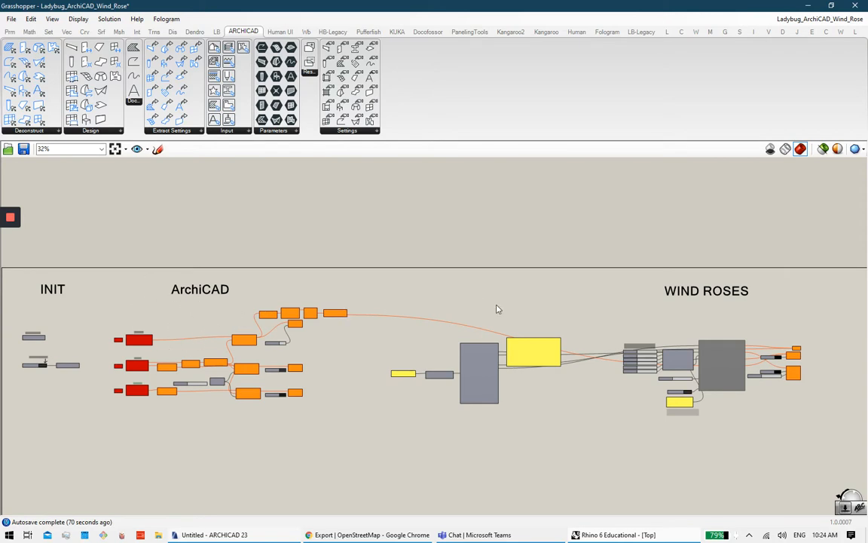
Step: Pan between the WIND ROSES and INIT/ArchiCAD groups, closing in on the Open EPW Map toggle
right_drag(498, 309, 461, 303)
scroll(462, 303, up, 1)
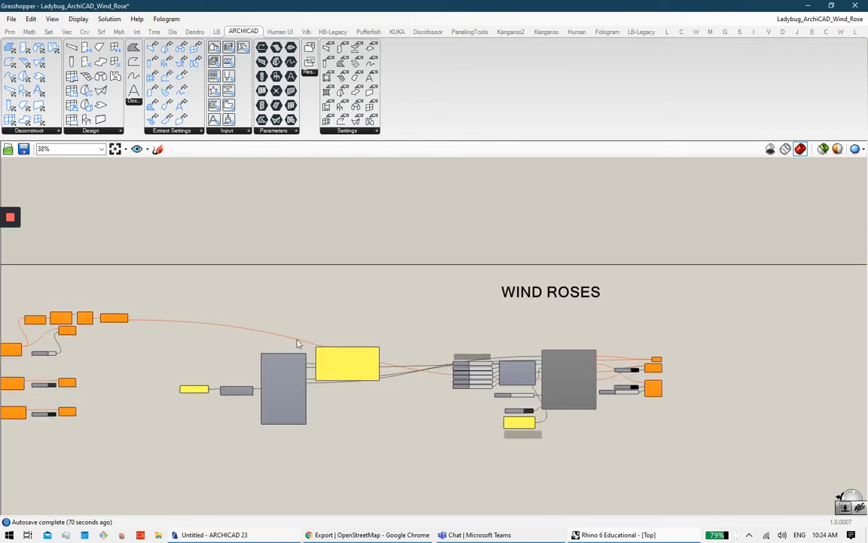
right_drag(298, 344, 467, 363)
right_drag(846, 351, 411, 347)
scroll(567, 346, up, 5)
right_drag(311, 348, 652, 342)
scroll(326, 338, down, 5)
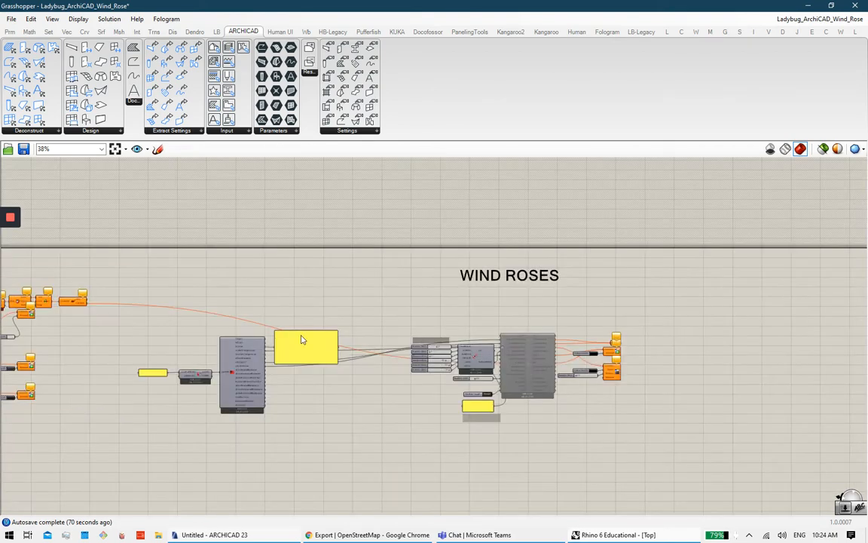
right_drag(303, 339, 748, 341)
right_drag(362, 342, 490, 340)
scroll(336, 347, up, 9)
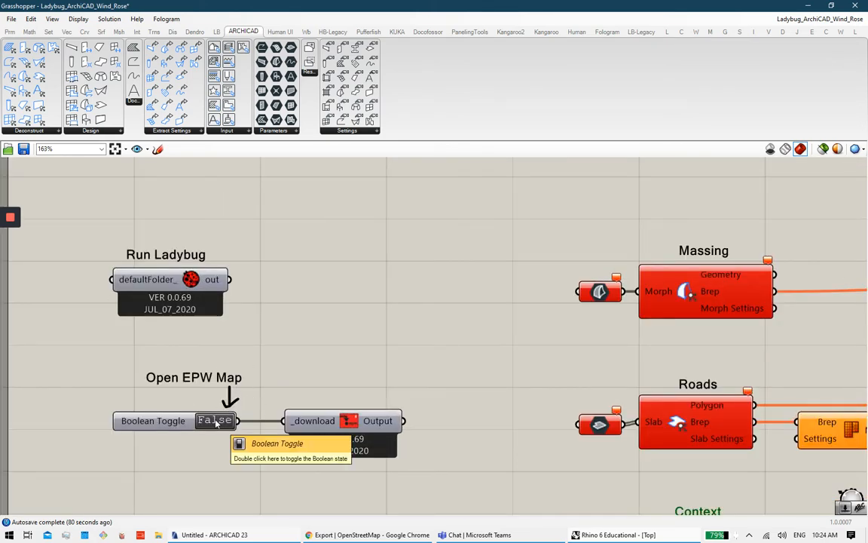
Step: Show the EPW weather-file world map and zoom in around Brantford, Guelph and Cambridge
click(372, 534)
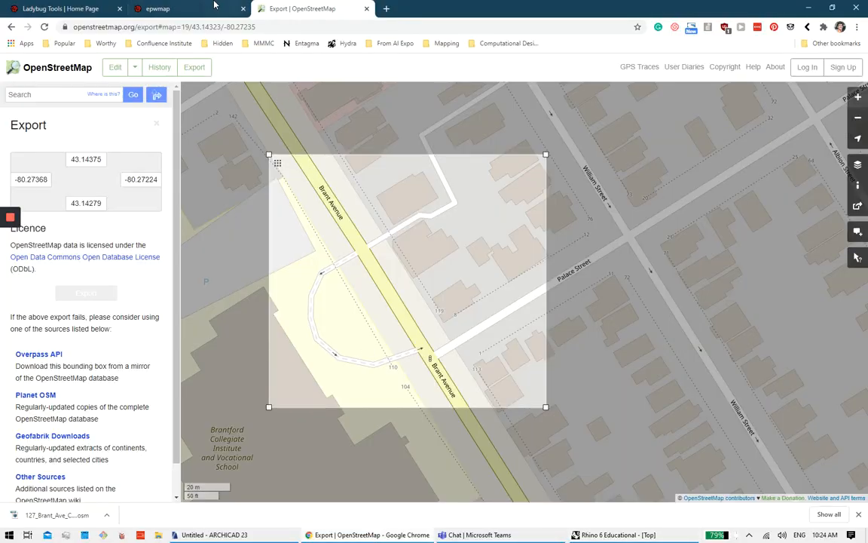
click(158, 9)
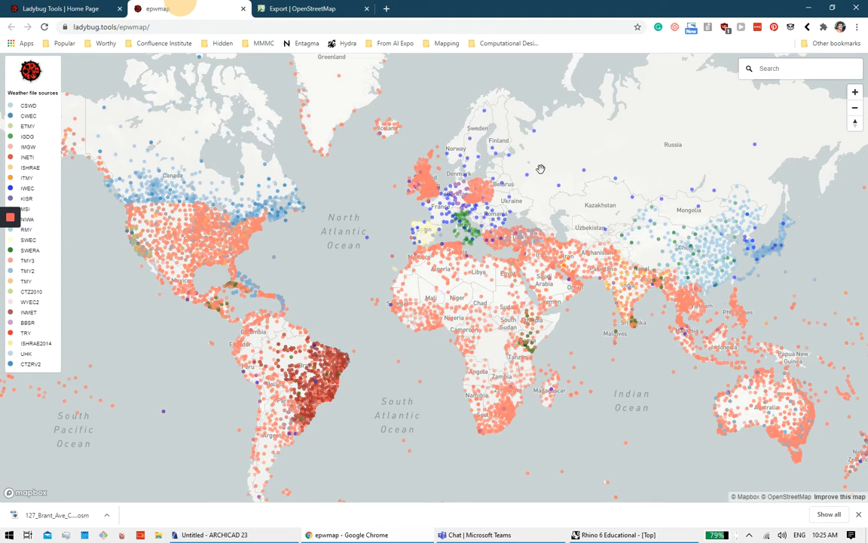
scroll(228, 205, up, 1)
scroll(228, 205, up, 1)
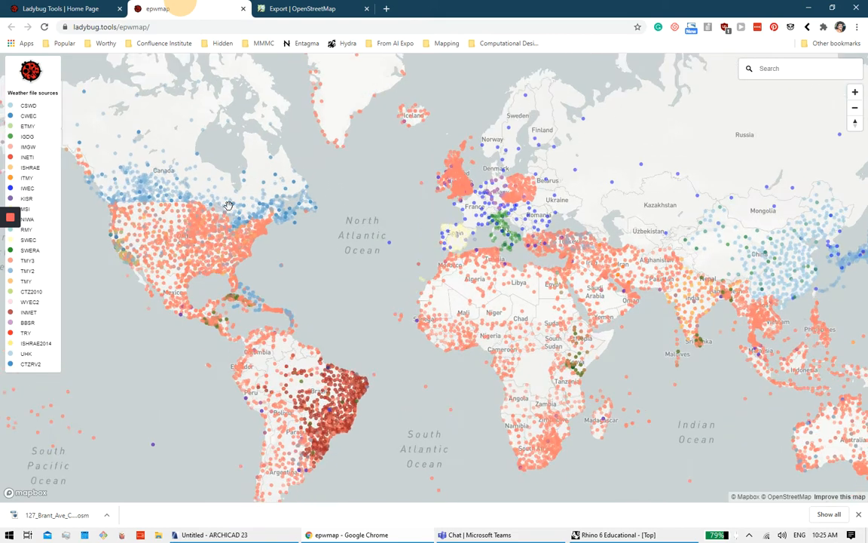
scroll(228, 205, up, 2)
scroll(374, 239, up, 3)
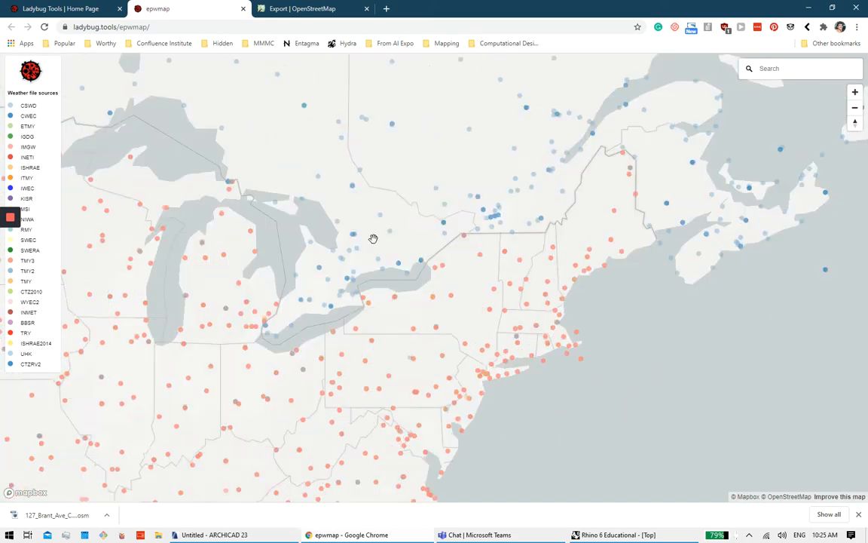
scroll(316, 345, up, 3)
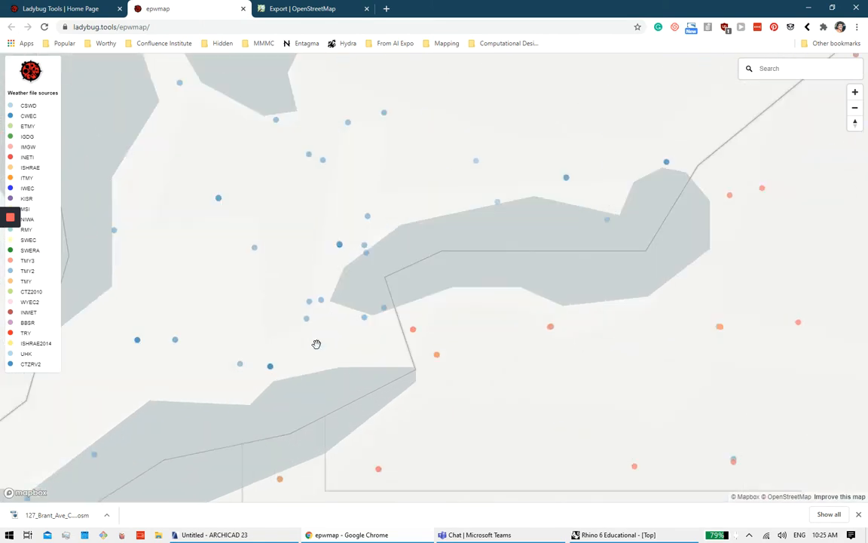
scroll(328, 305, up, 3)
drag(309, 304, 388, 290)
scroll(386, 309, up, 4)
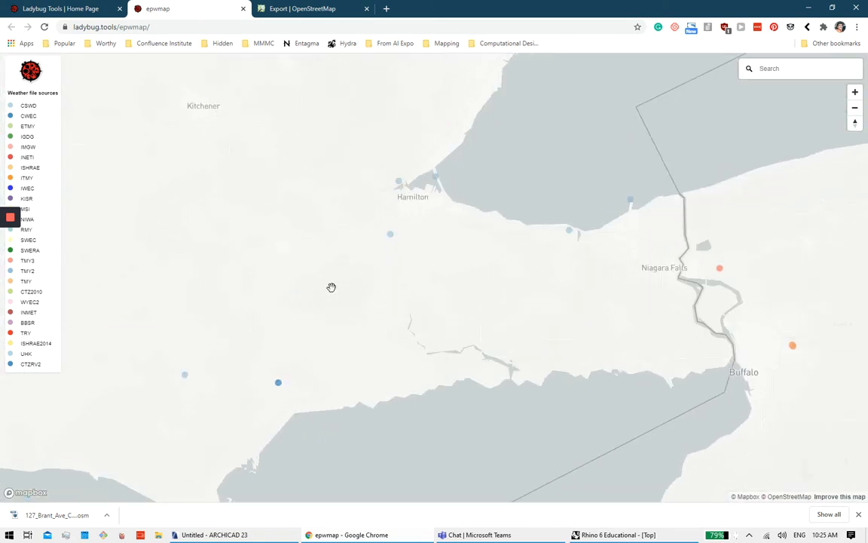
drag(389, 287, 604, 312)
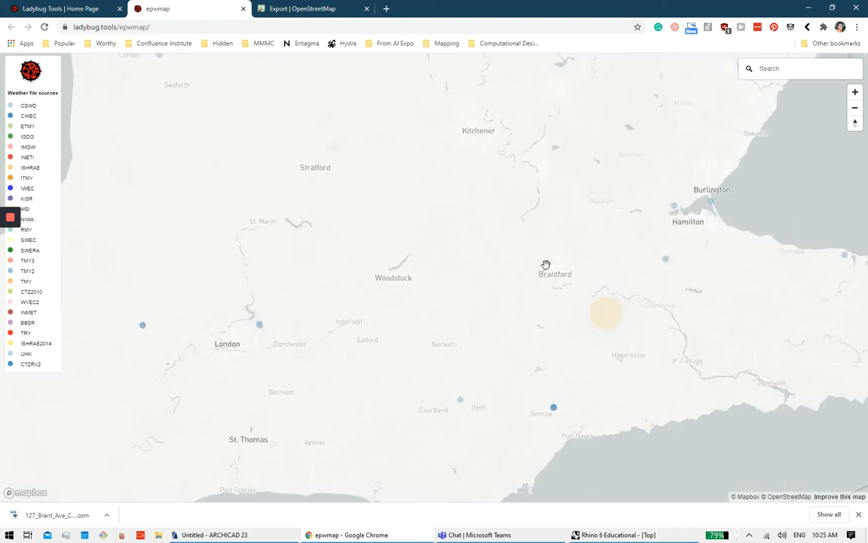
scroll(549, 266, up, 3)
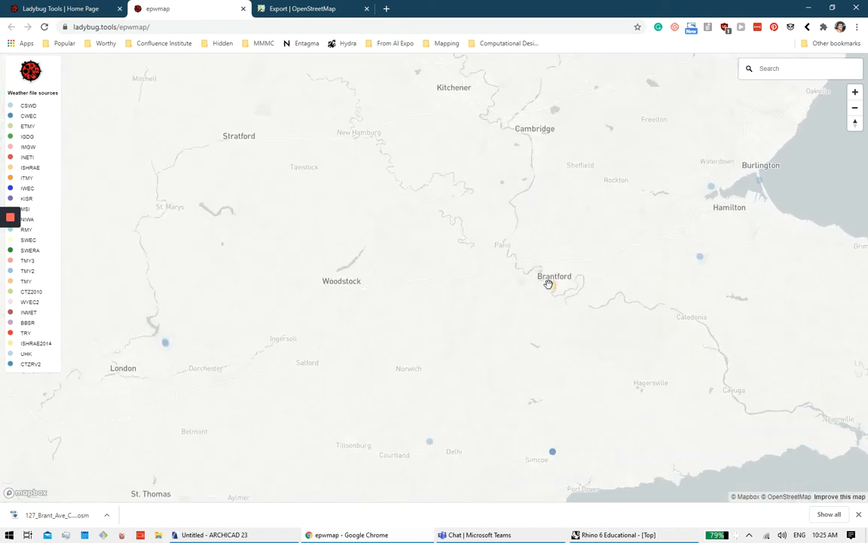
drag(548, 285, 467, 270)
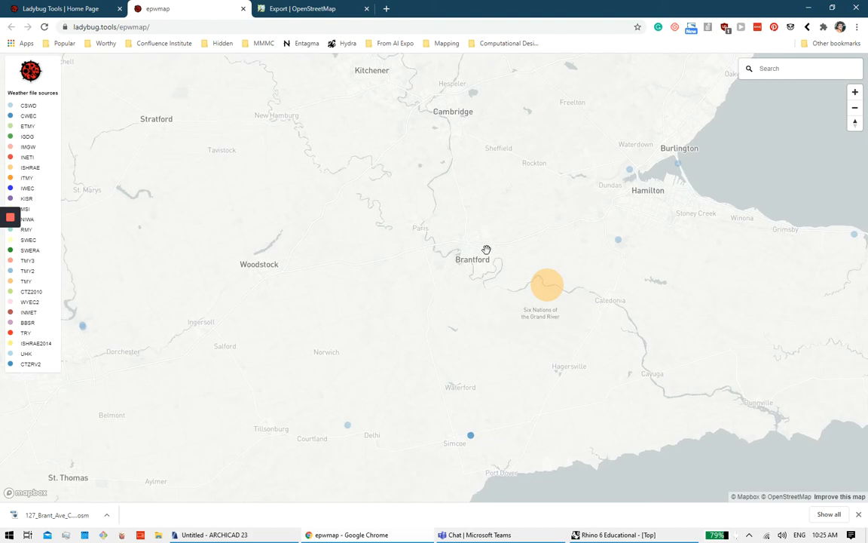
scroll(486, 250, up, 2)
scroll(495, 270, down, 3)
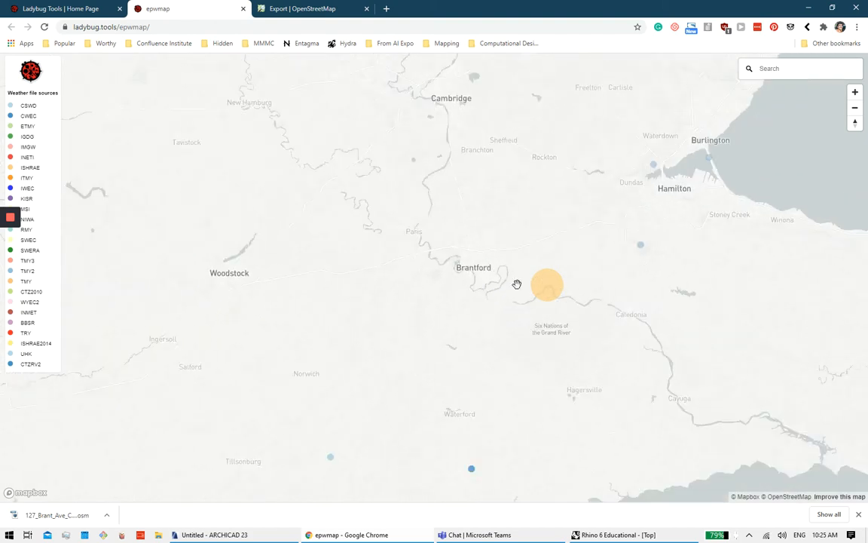
drag(445, 197, 446, 228)
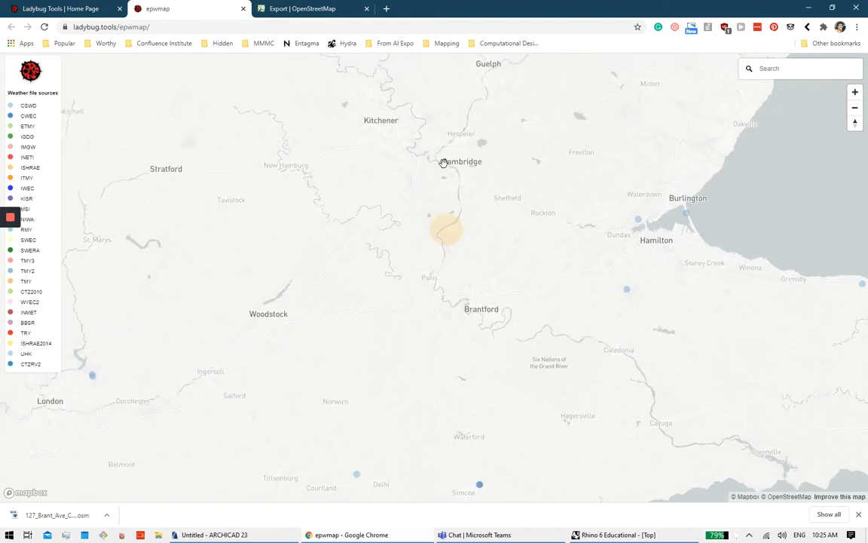
Step: Check the Hamilton Intl AP station details, then return to the Grasshopper definition
click(630, 297)
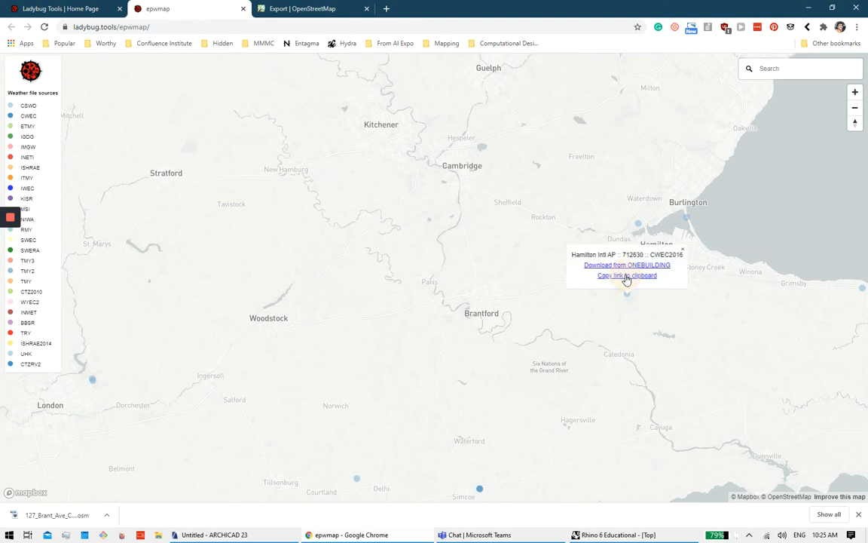
click(554, 305)
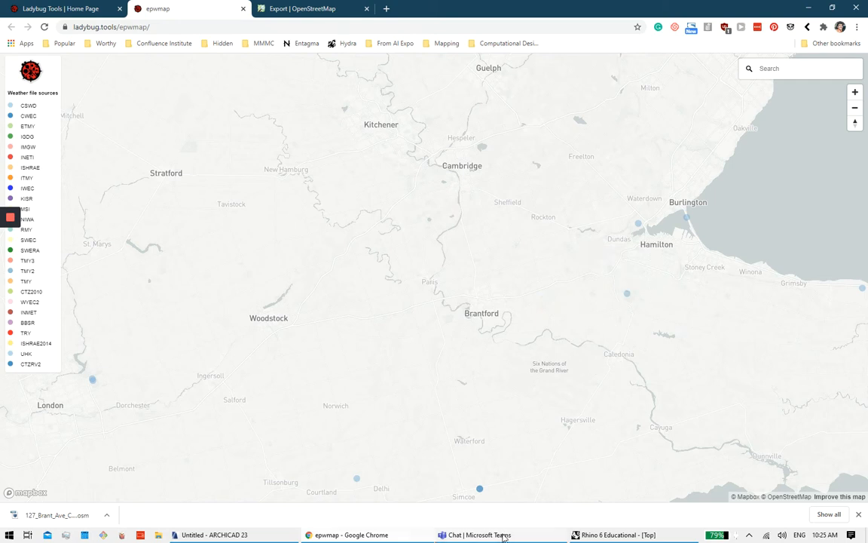
click(592, 536)
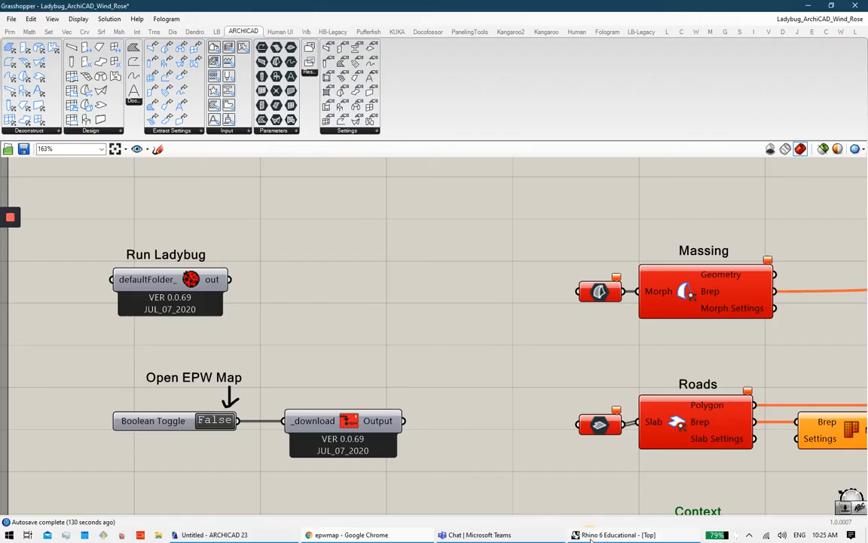
scroll(503, 331, down, 5)
scroll(459, 334, up, 8)
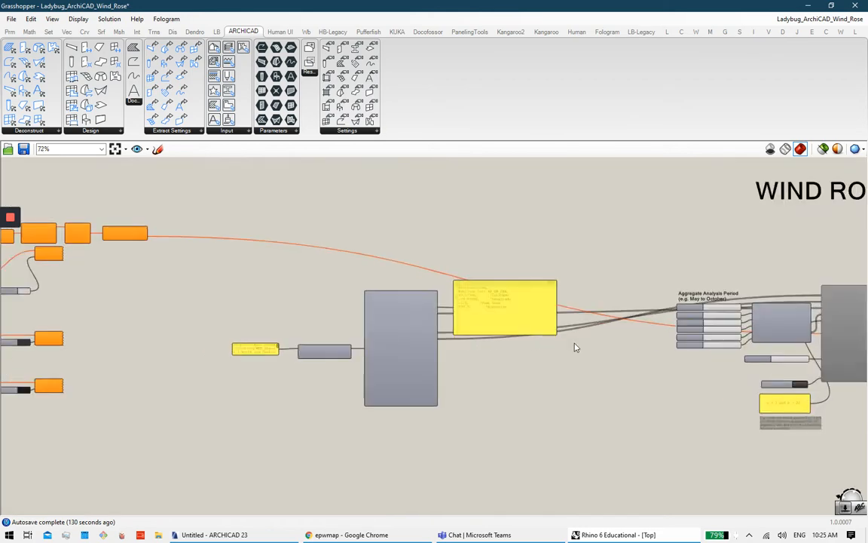
scroll(497, 354, up, 2)
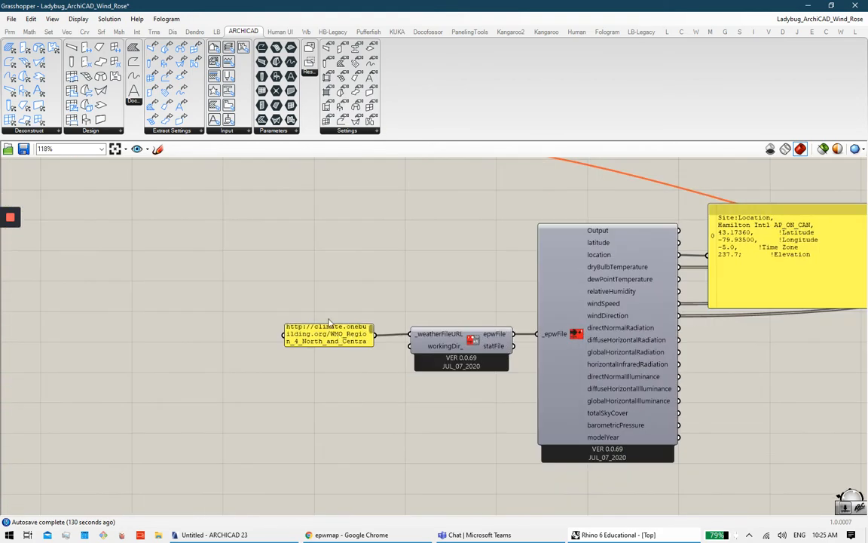
double_click(361, 337)
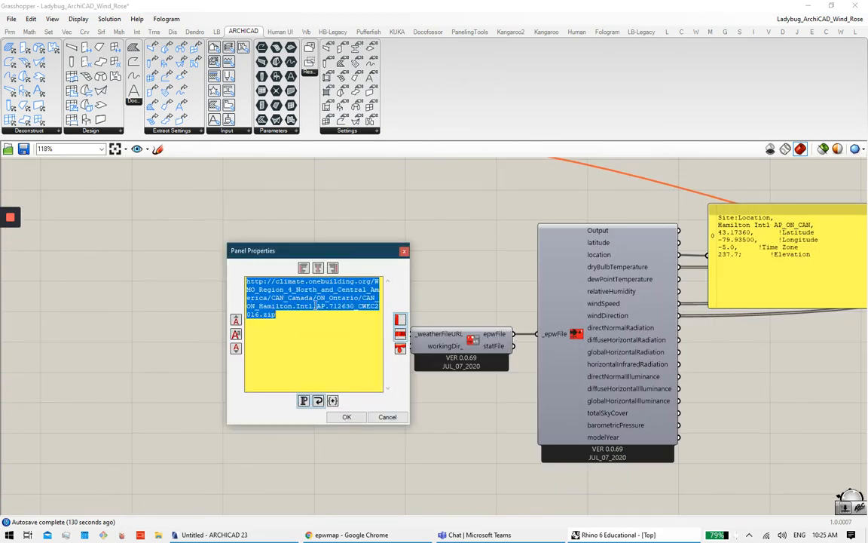
click(404, 251)
scroll(402, 254, down, 4)
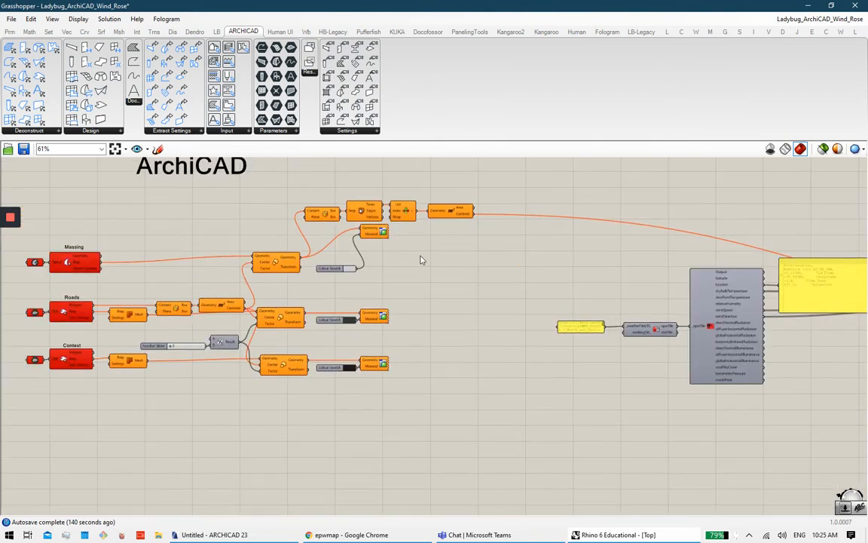
right_drag(420, 256, 591, 269)
right_drag(458, 241, 511, 286)
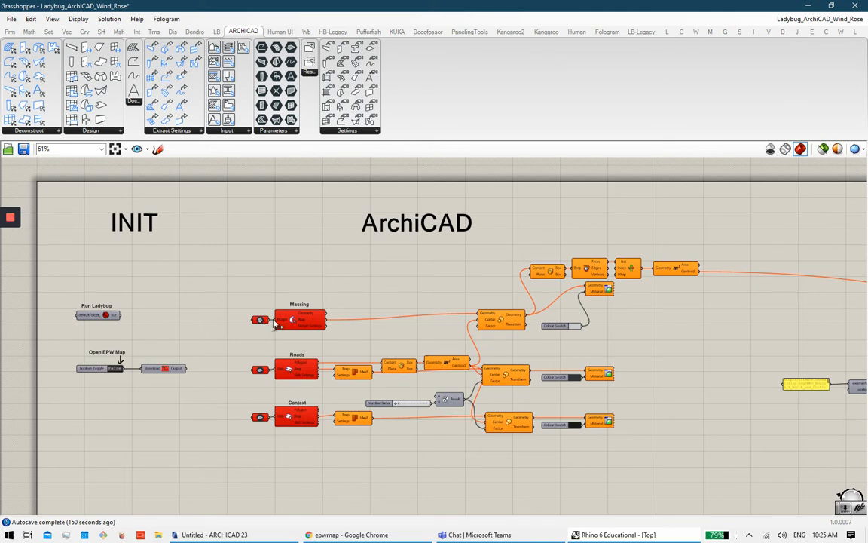
Step: Undo the building slab deletion in ARCHICAD with Ctrl+Z, then open the Massing Morph input's options
scroll(273, 317, up, 3)
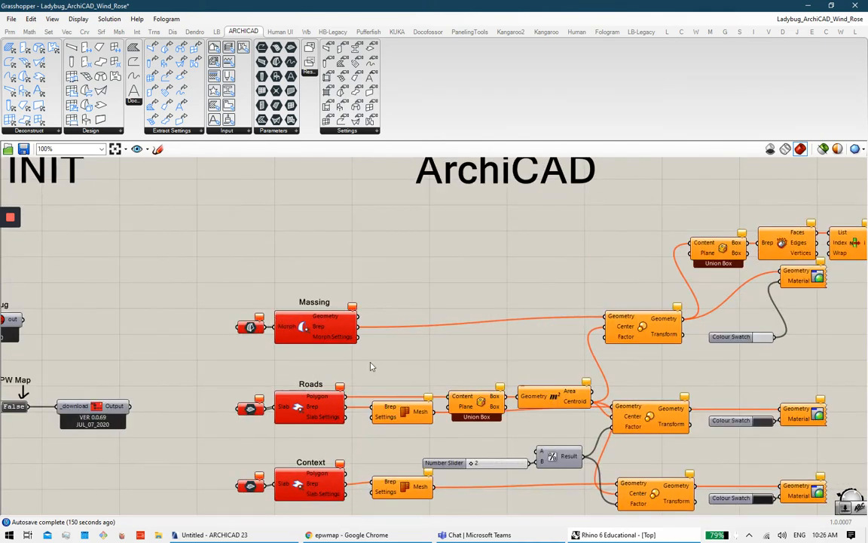
click(279, 536)
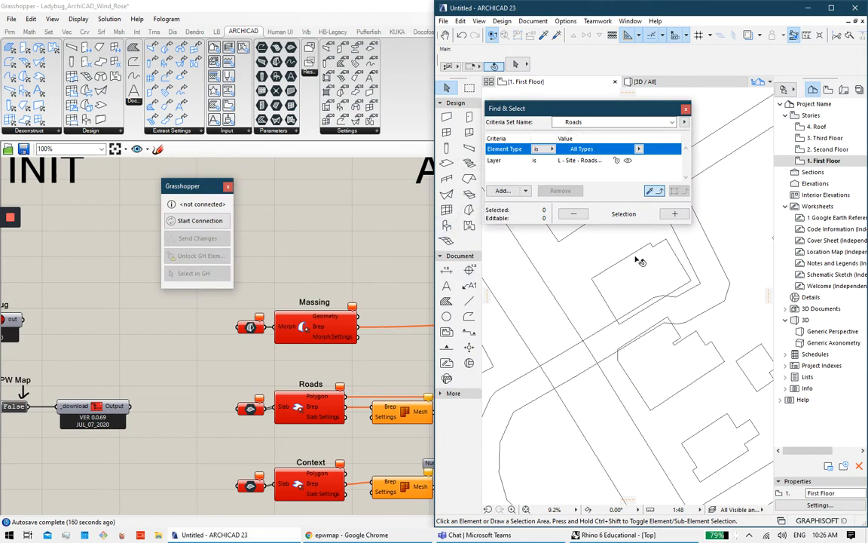
scroll(670, 282, down, 1)
scroll(669, 281, down, 4)
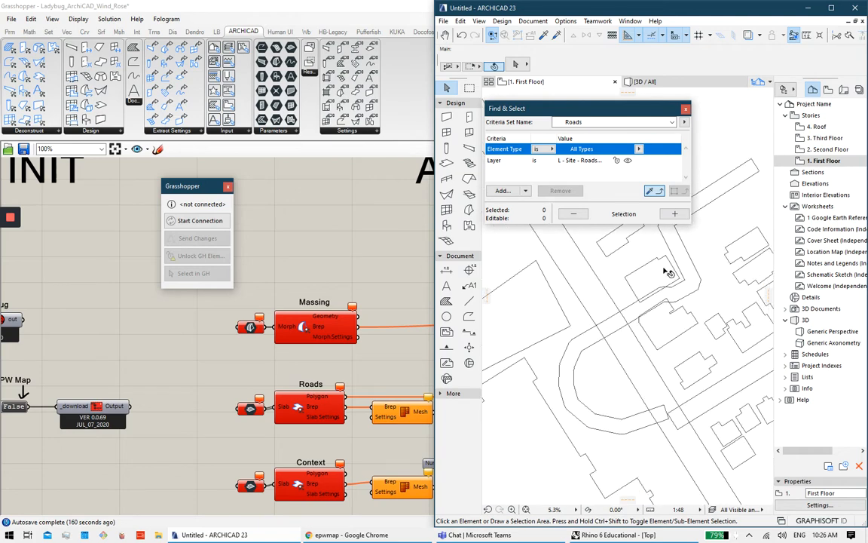
scroll(669, 330, up, 3)
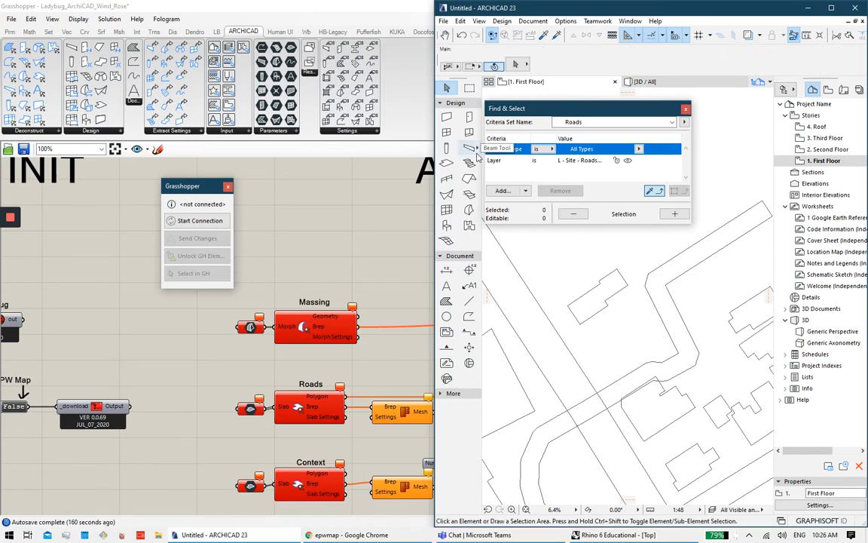
key(ctrl+z)
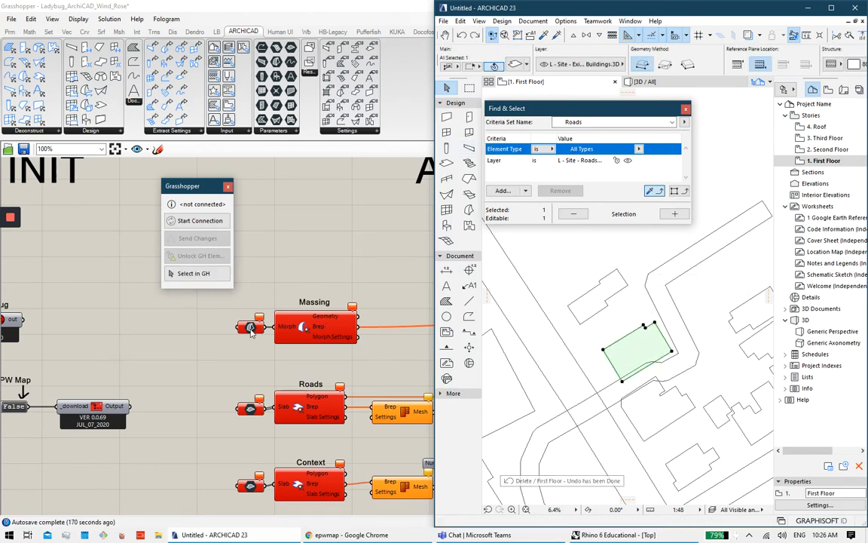
click(251, 332)
right_click(251, 330)
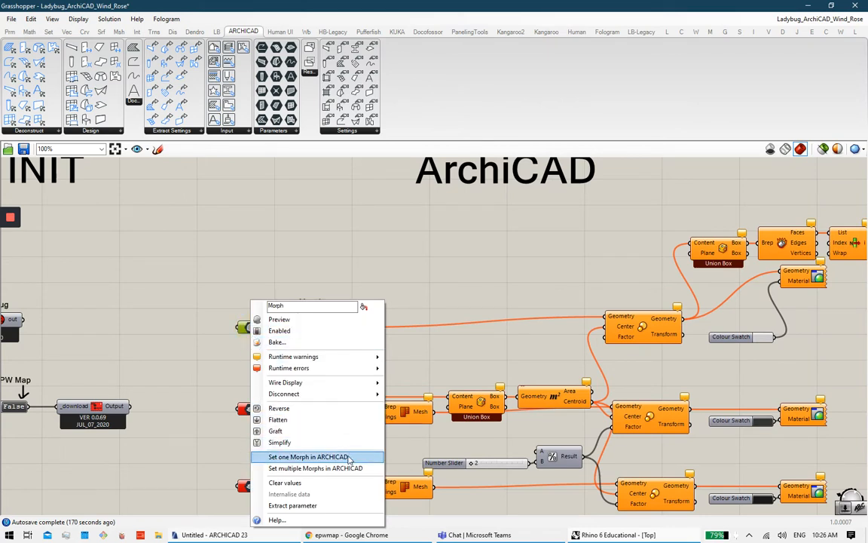
Step: Choose Set one Morph in ARCHICAD and start the live ARCHICAD–Grasshopper connection
click(349, 458)
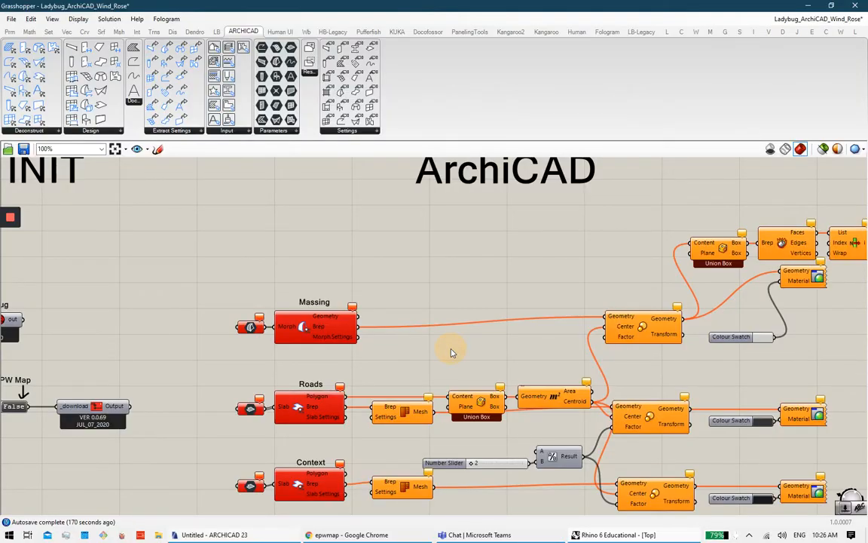
click(257, 329)
click(203, 534)
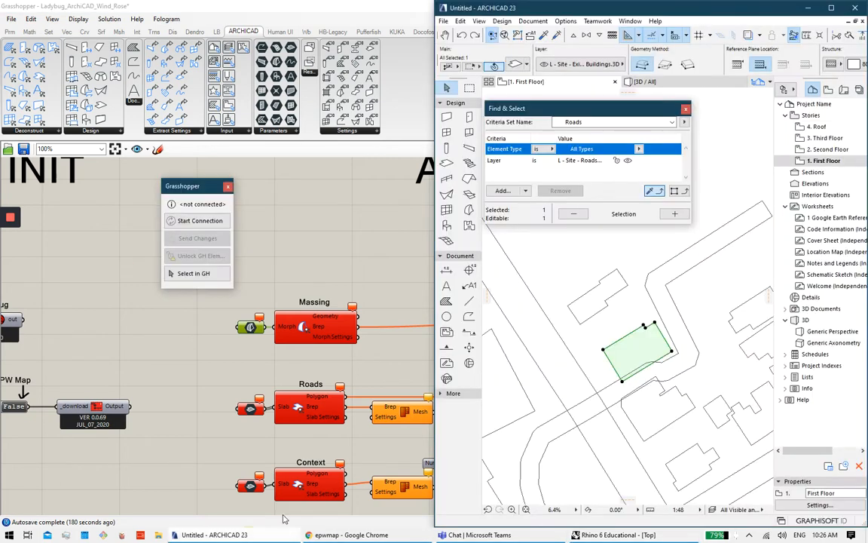
click(198, 221)
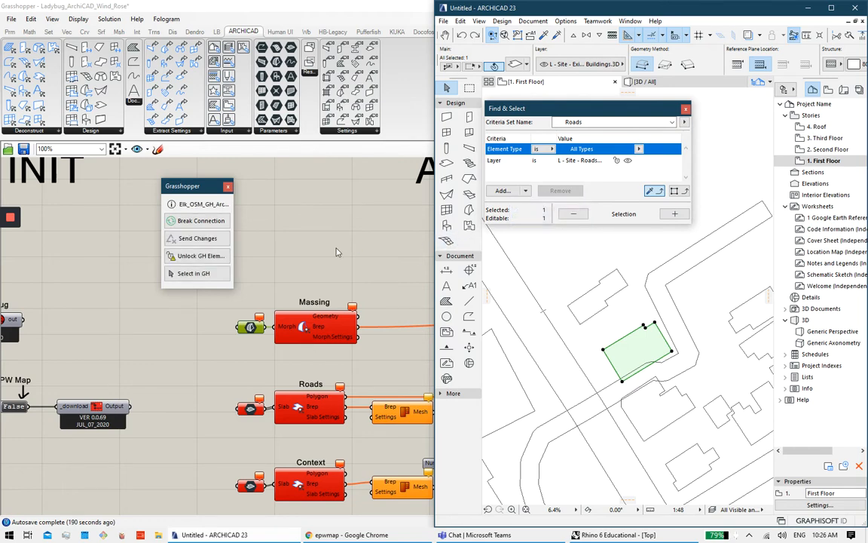
Step: Retry Set one Morph in ARCHICAD twice, picking the building in the plan for Massing
right_click(253, 326)
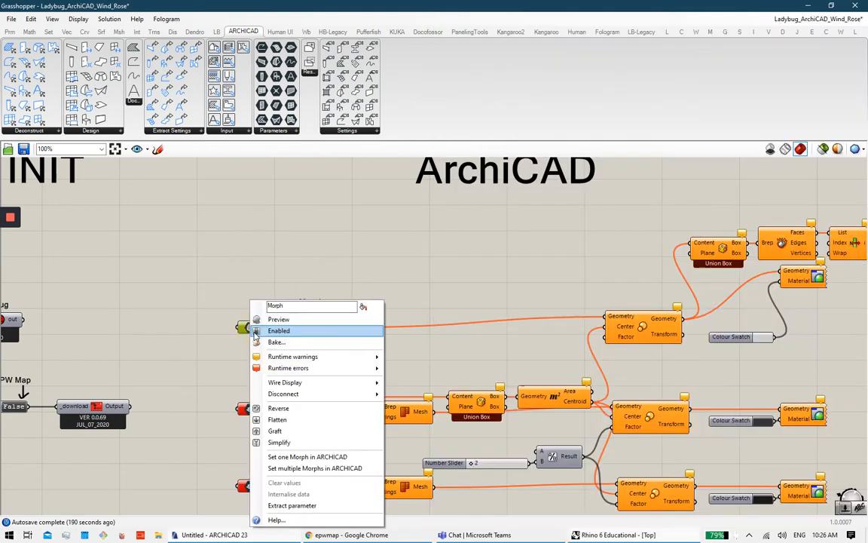
click(331, 462)
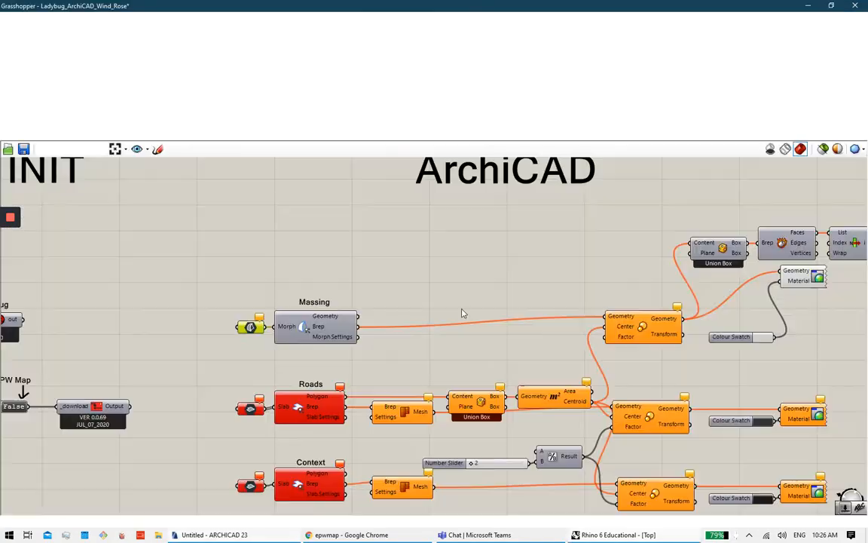
click(462, 292)
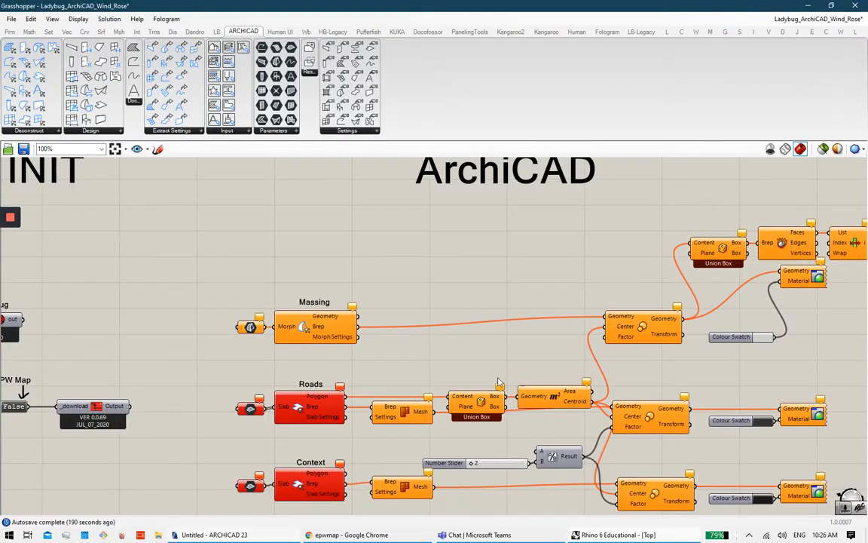
click(252, 330)
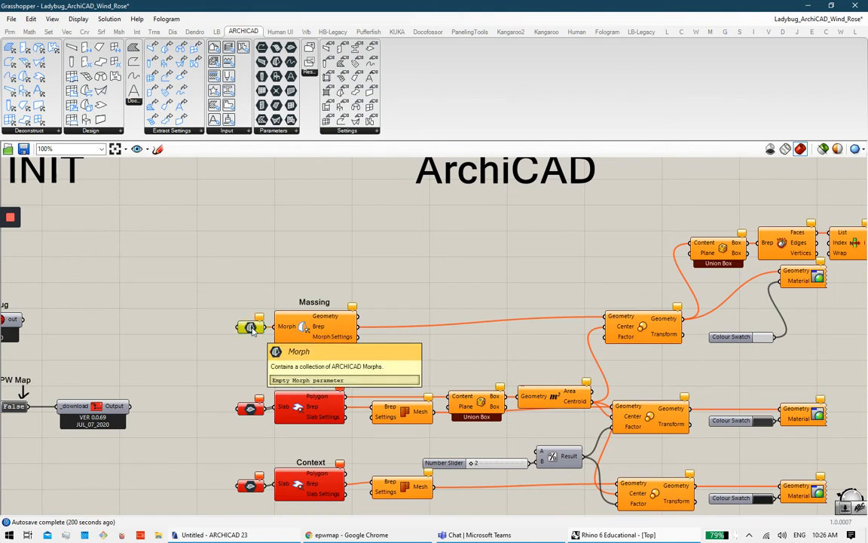
right_click(252, 337)
click(323, 458)
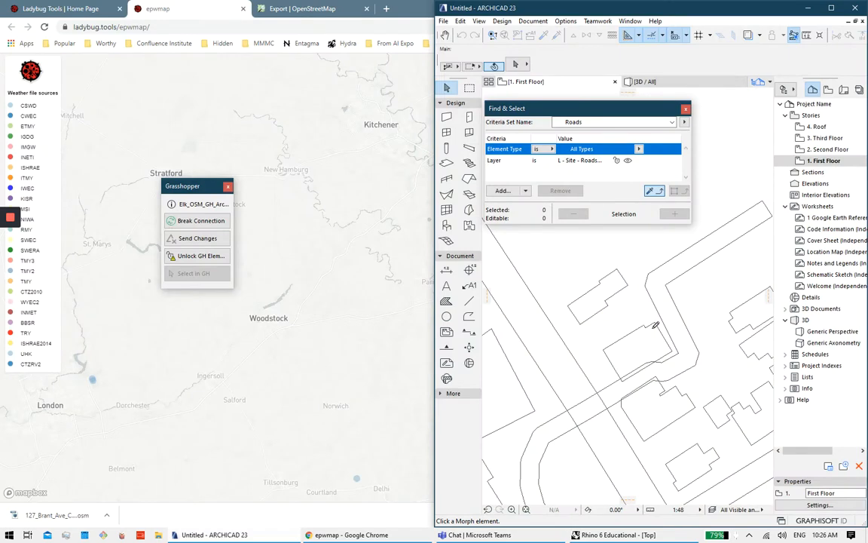
click(648, 328)
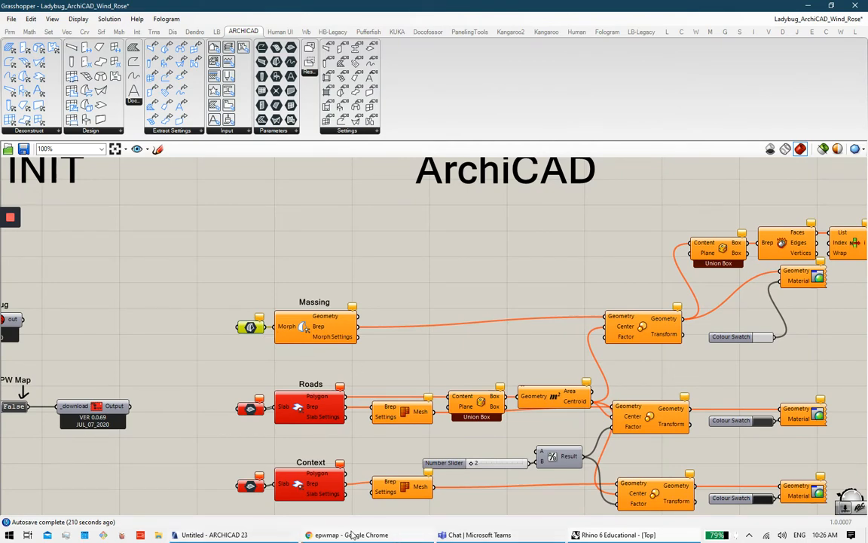
Step: Convert the building slab in the ARCHICAD plan into a morph
click(267, 534)
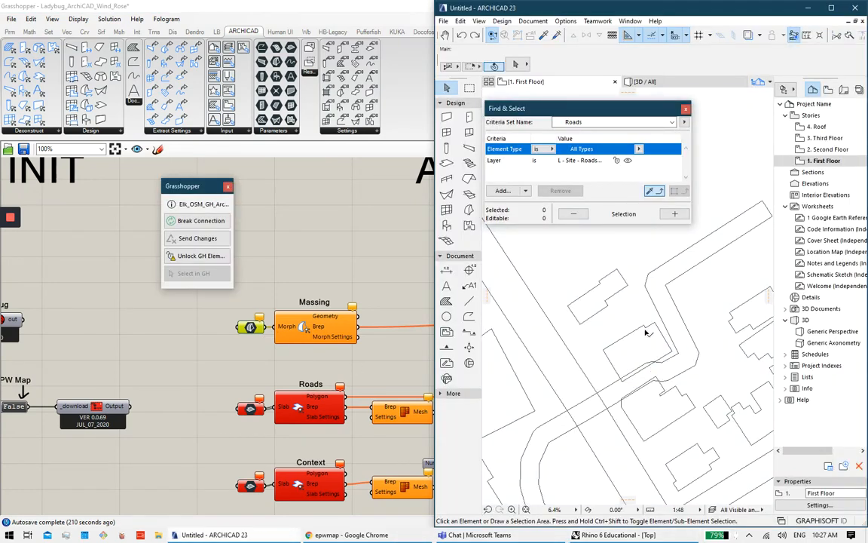
click(646, 332)
right_click(646, 333)
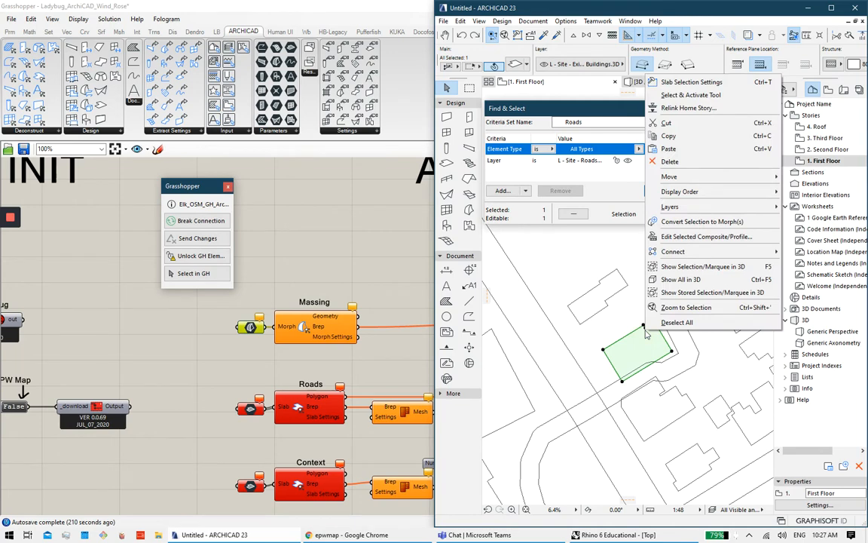
click(701, 221)
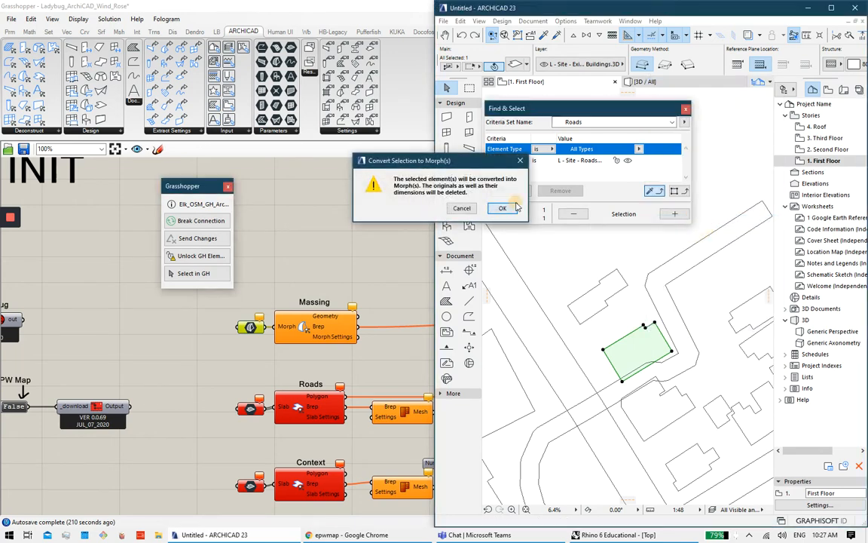
click(516, 207)
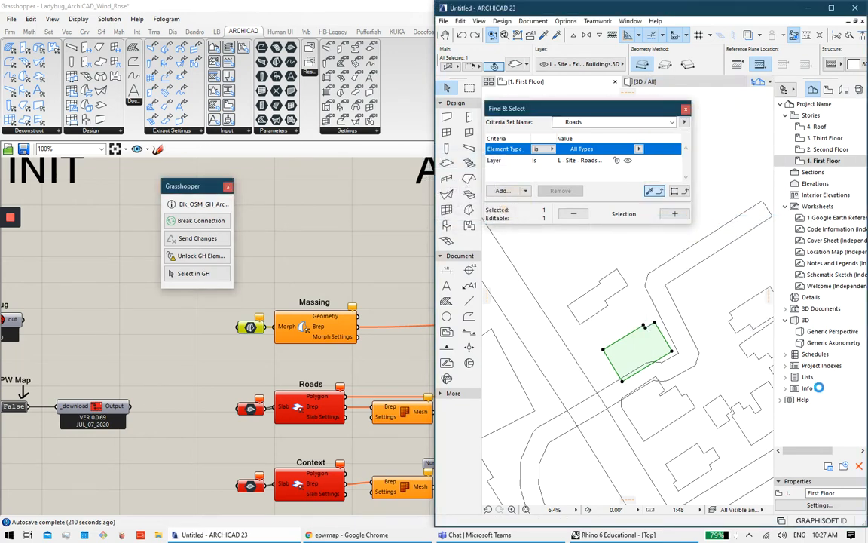
Step: Assign the new morph to the Massing Morph input with Set one Morph in ARCHICAD
click(252, 332)
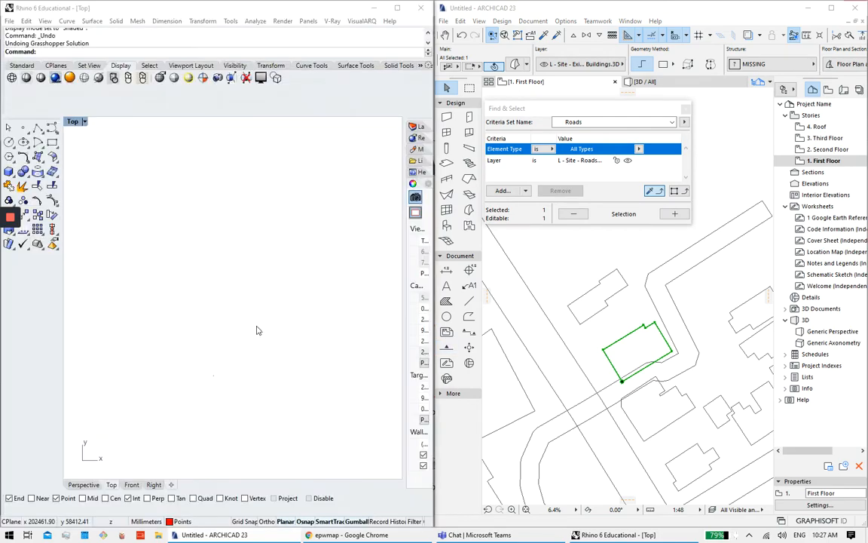
right_click(257, 329)
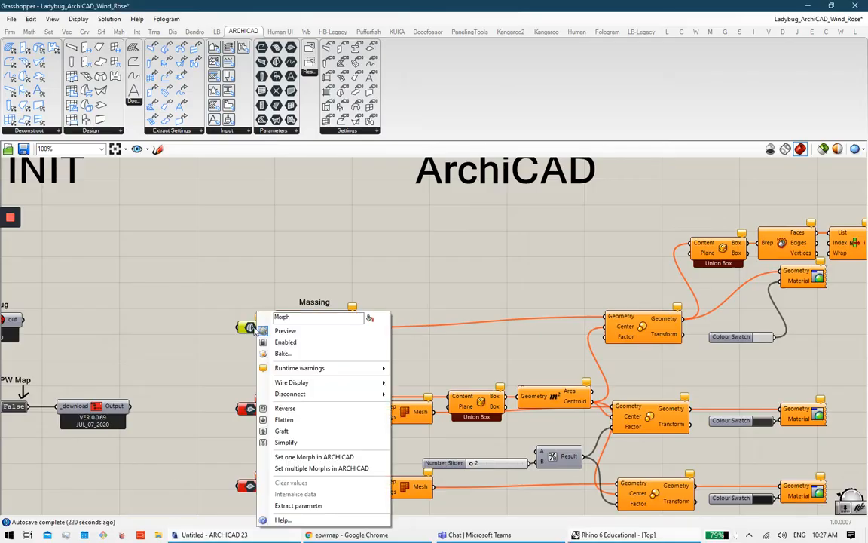
click(336, 457)
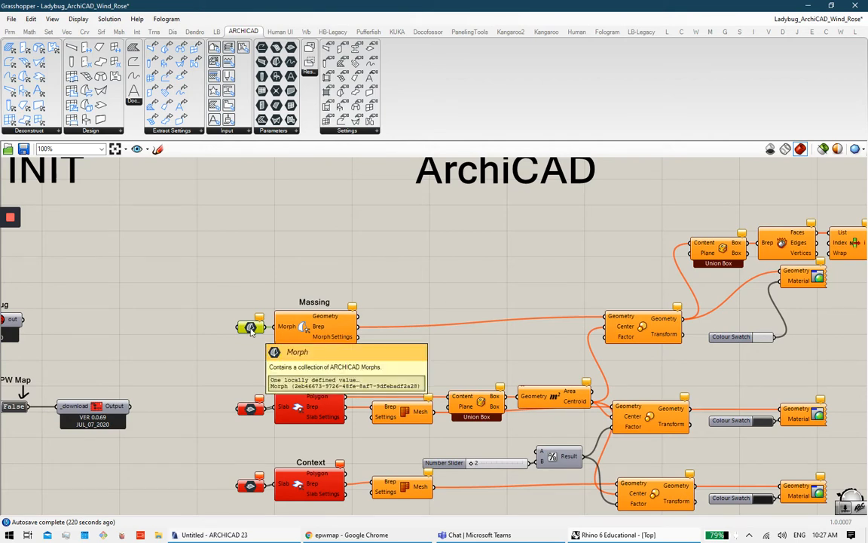
click(233, 296)
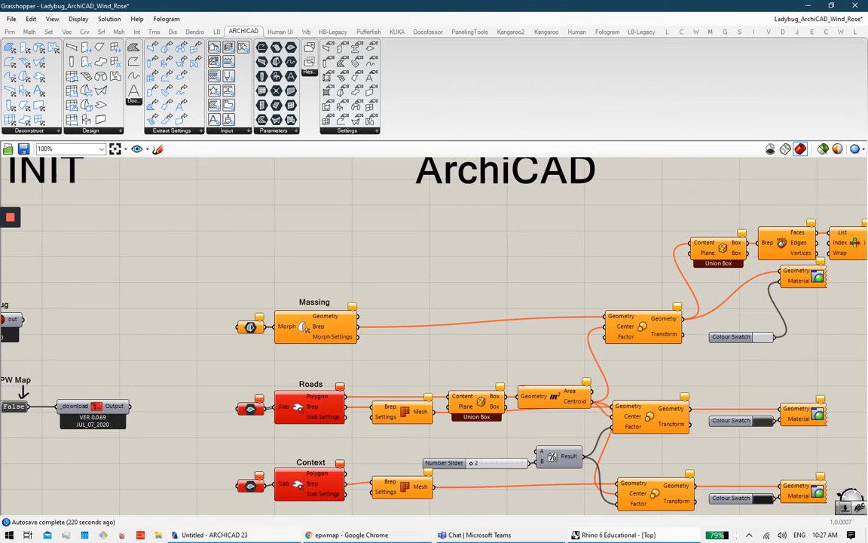
click(260, 536)
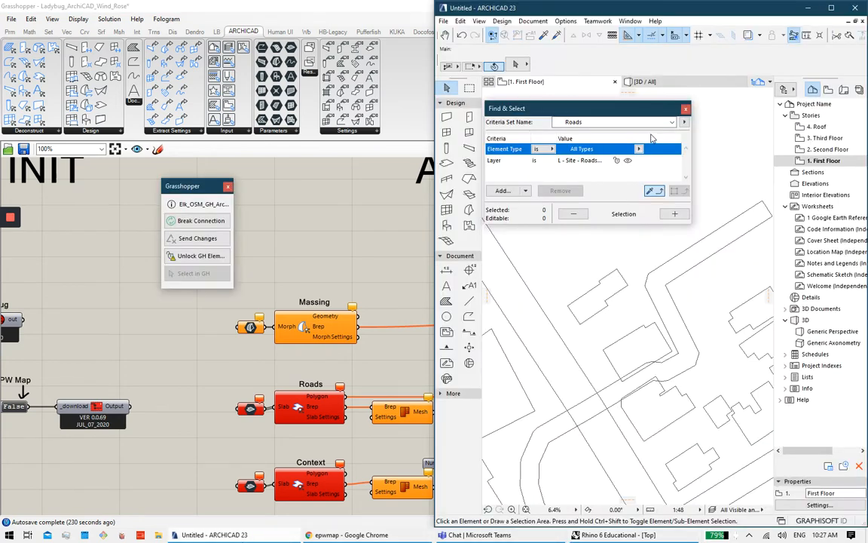
Step: Link the three selected road slabs to the Roads Slab input via 'Set multiple Slabs in ARCHICAD'
click(675, 214)
scroll(645, 317, down, 3)
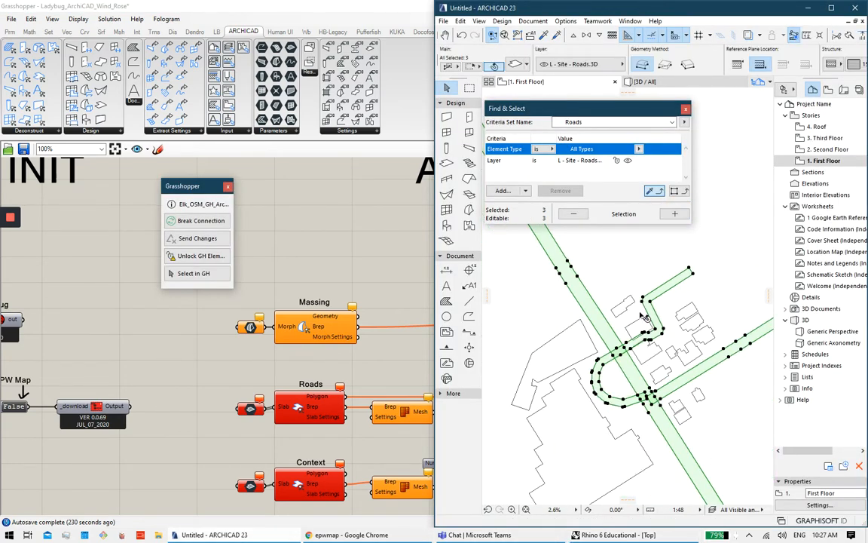
right_click(250, 408)
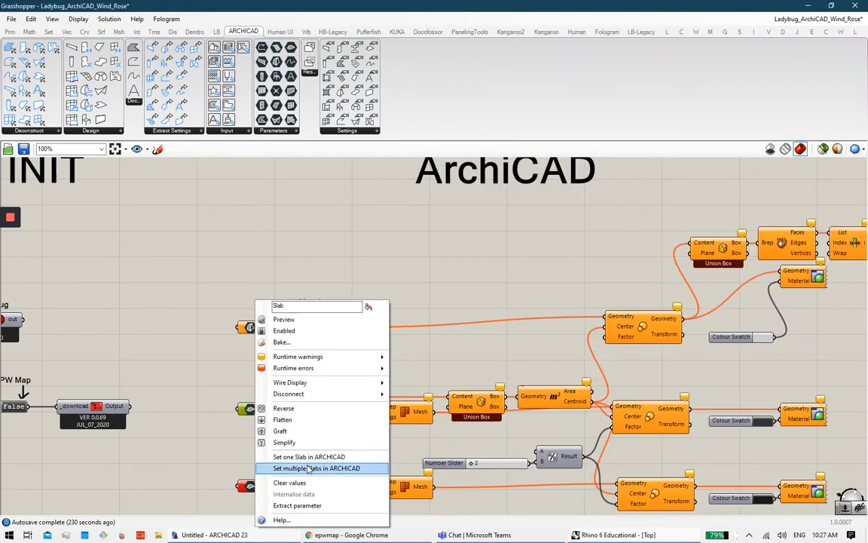
click(309, 469)
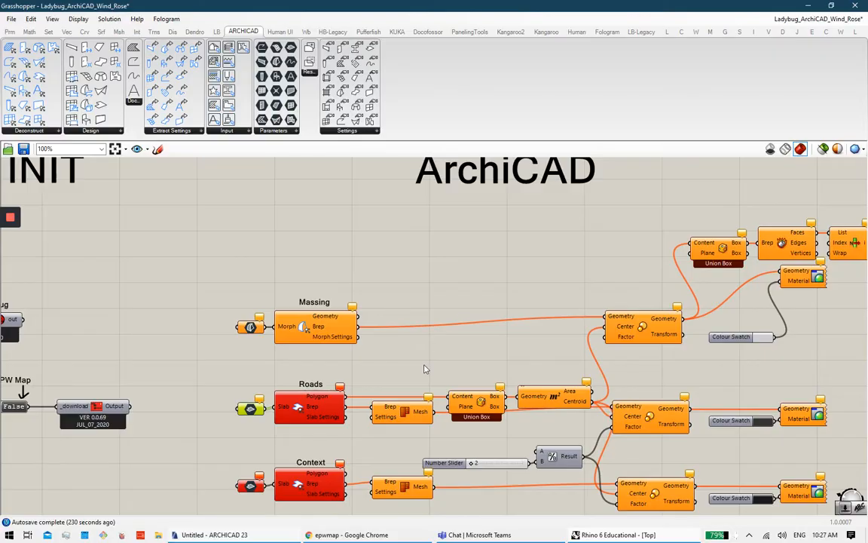
scroll(464, 370, down, 4)
right_drag(468, 367, 449, 345)
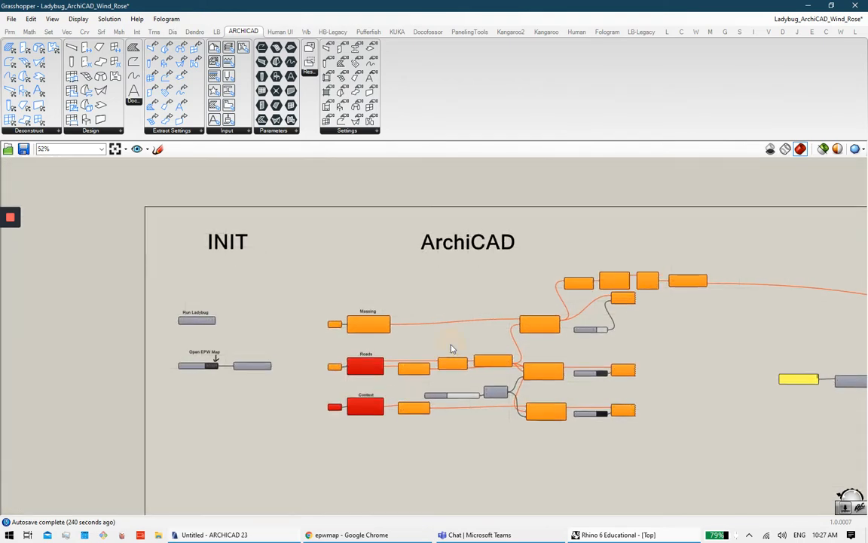
Step: Connect the Ladybug_ArchiCAD_Wind_Rose definition to ARCHICAD through Connect Document to ARCHICAD
scroll(464, 351, up, 3)
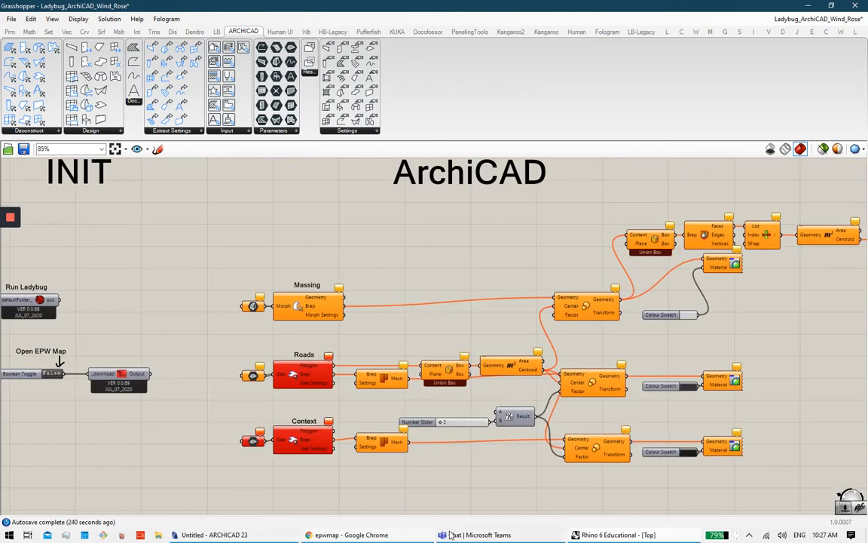
click(278, 538)
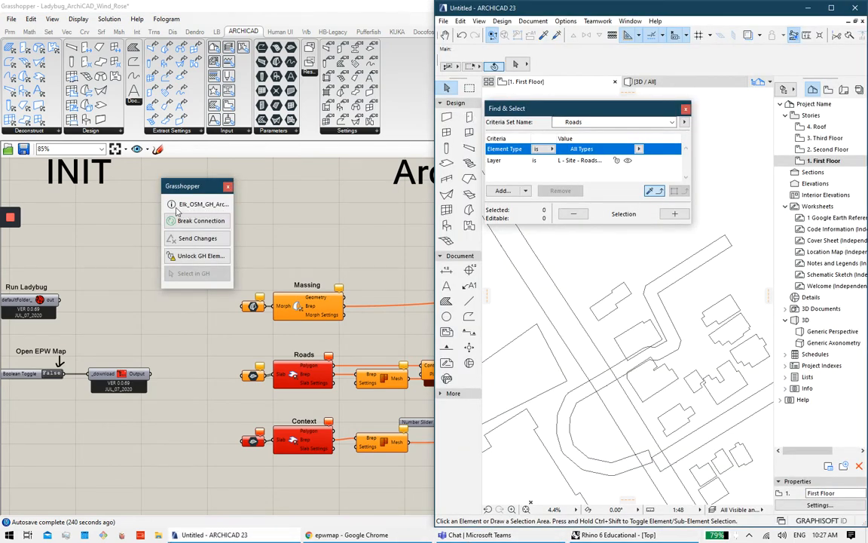
mouse_move(171, 203)
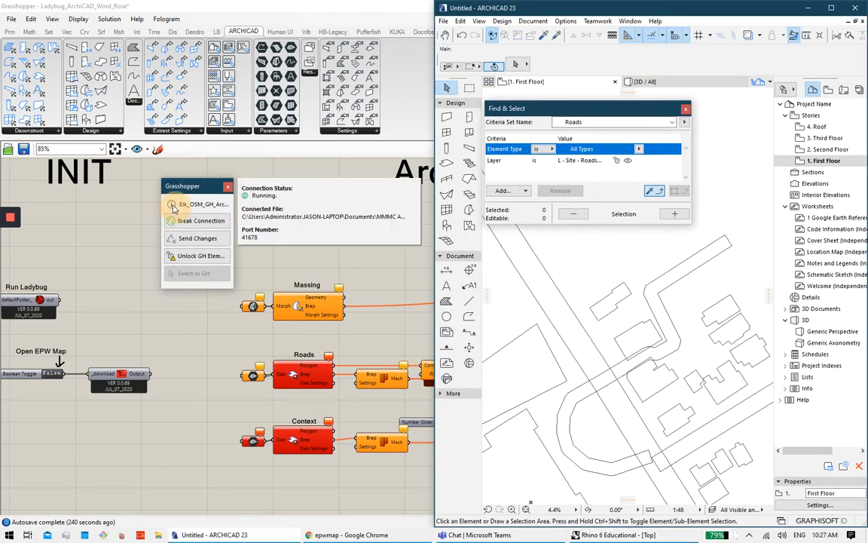
click(337, 178)
click(11, 19)
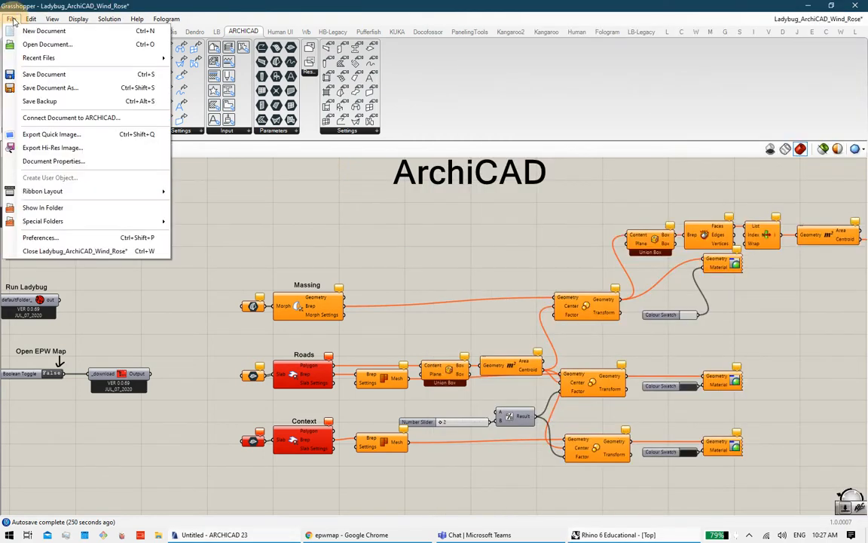
click(46, 118)
click(163, 147)
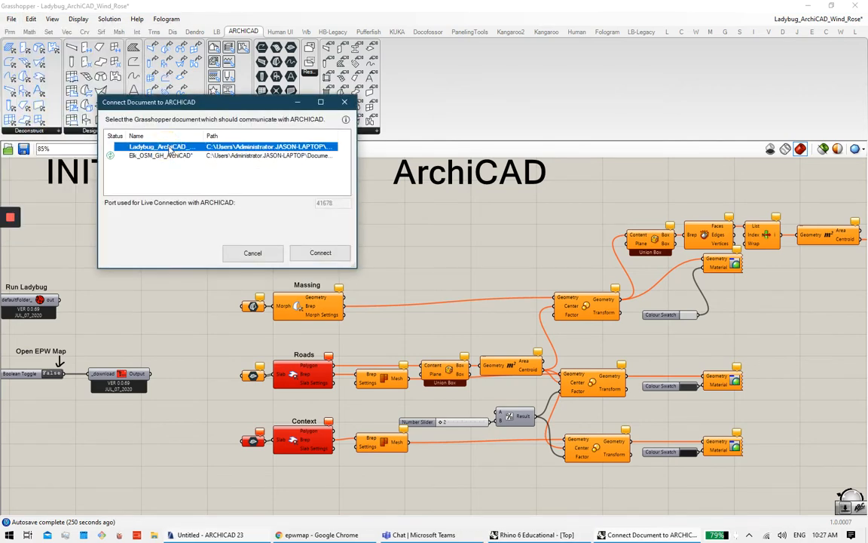
click(320, 253)
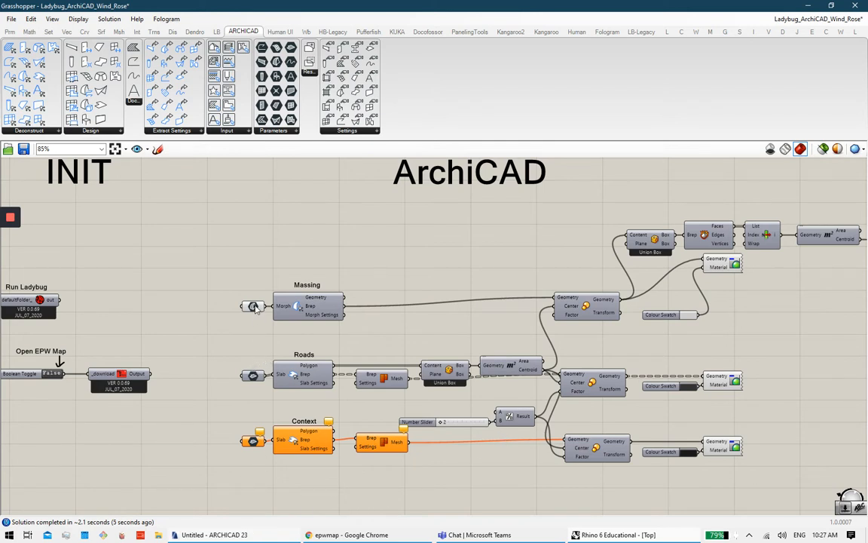
Step: Activate the Roads and Context slab links
middle_click(281, 339)
click(215, 534)
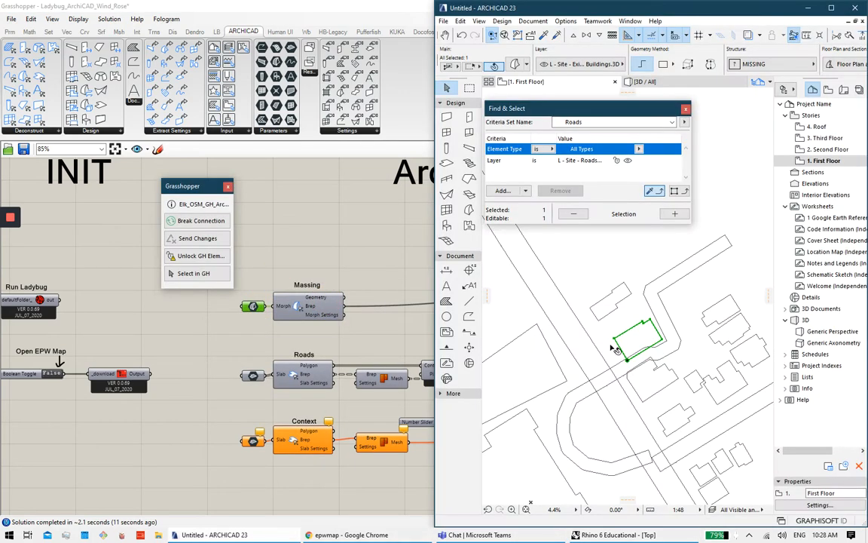
click(255, 376)
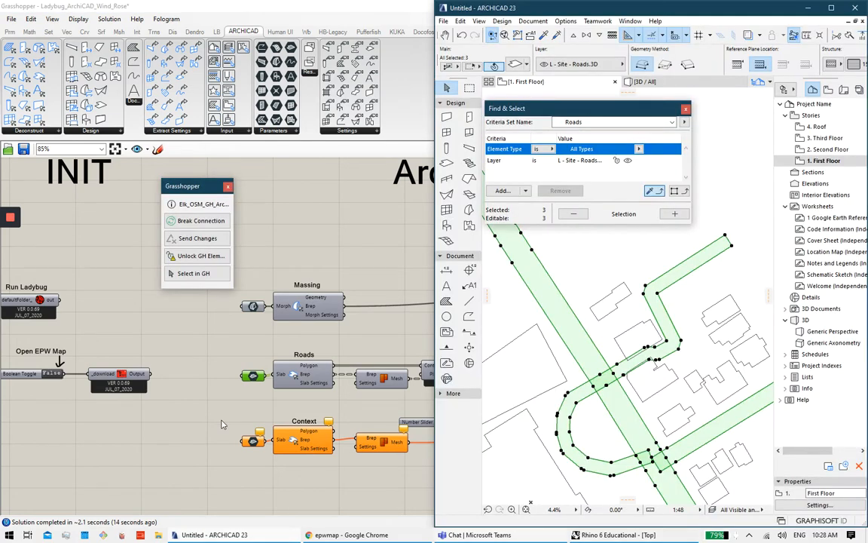
click(223, 418)
click(252, 441)
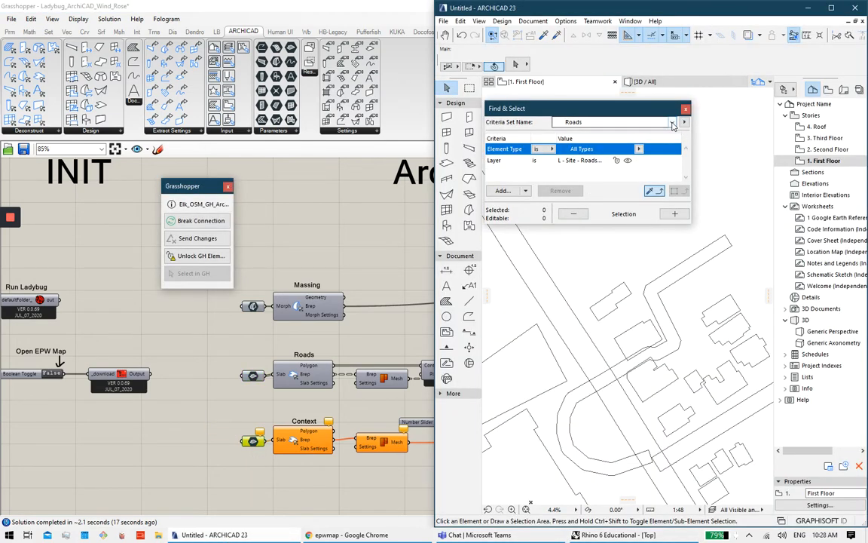
Step: Keep the Roads criteria set, try selecting building outlines in the plan, then clear the selection
click(614, 121)
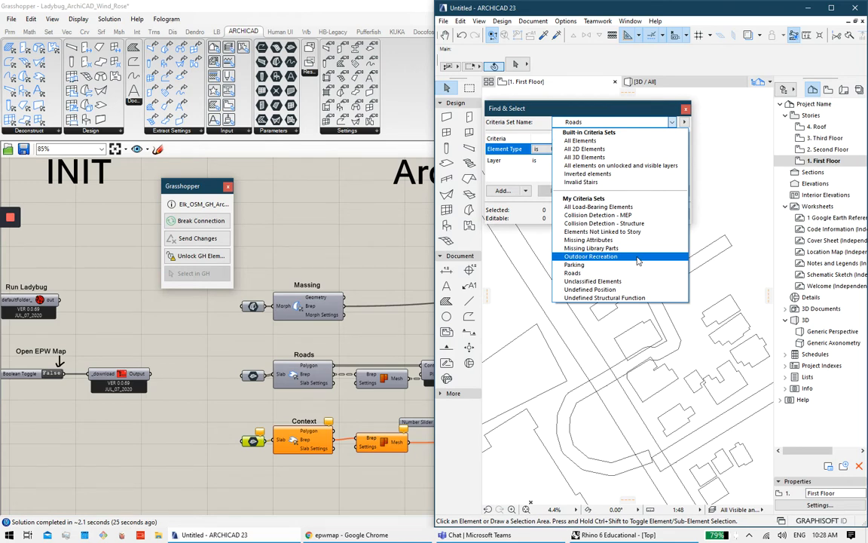
click(681, 269)
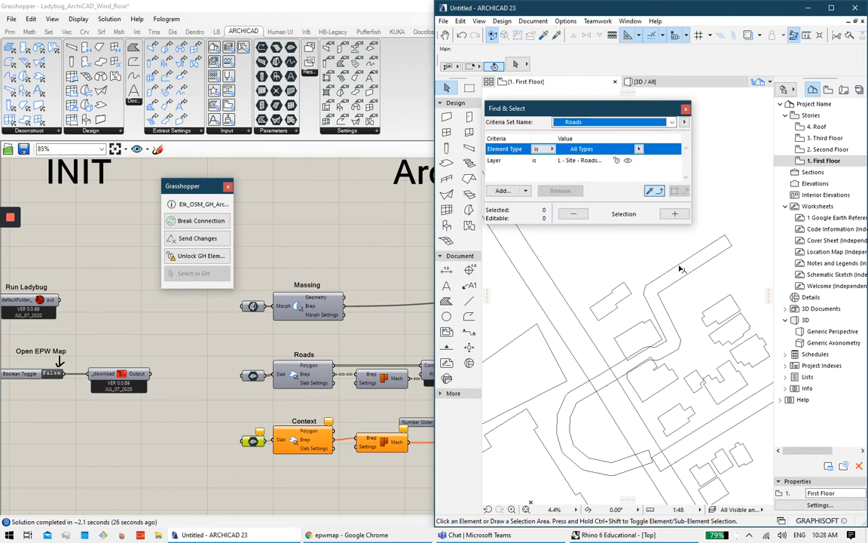
click(626, 298)
click(667, 373)
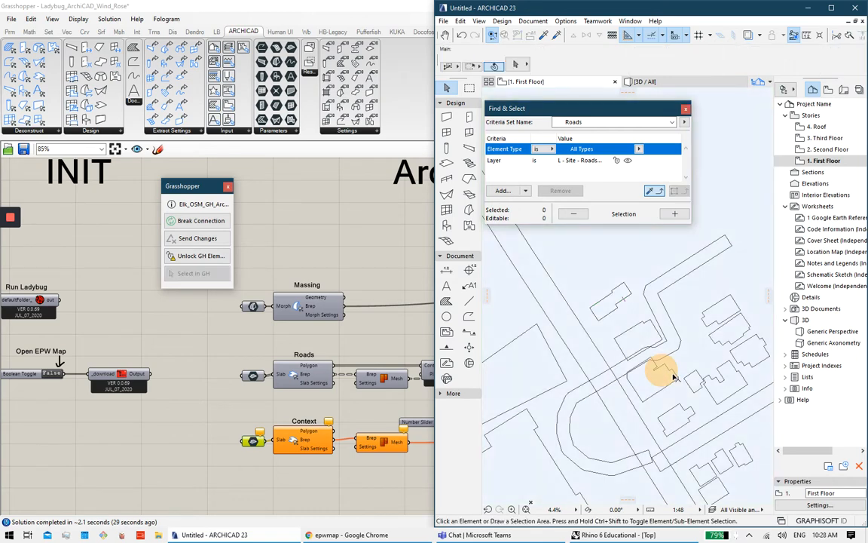
click(663, 369)
key(Escape)
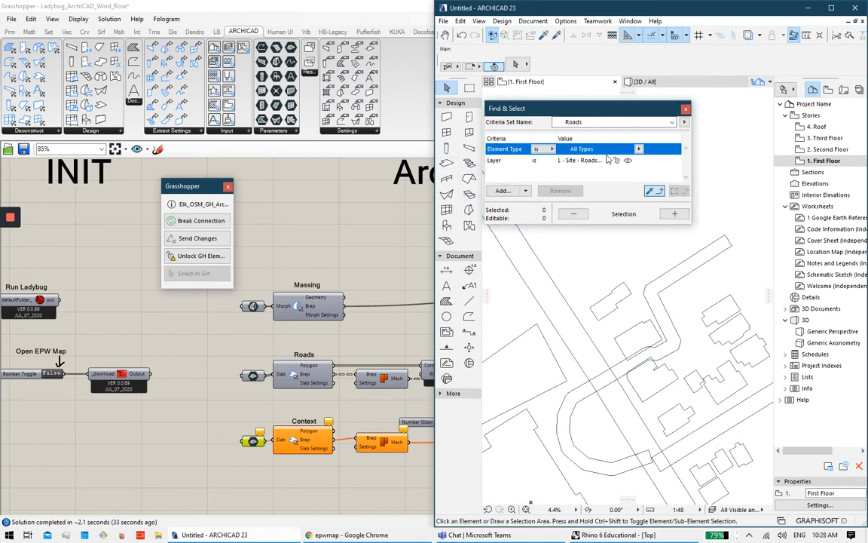
Step: Set the Layer criterion to 'L - Site - Exisiting Buildings.3D', add the matches, and deselect one outline
click(672, 123)
click(674, 122)
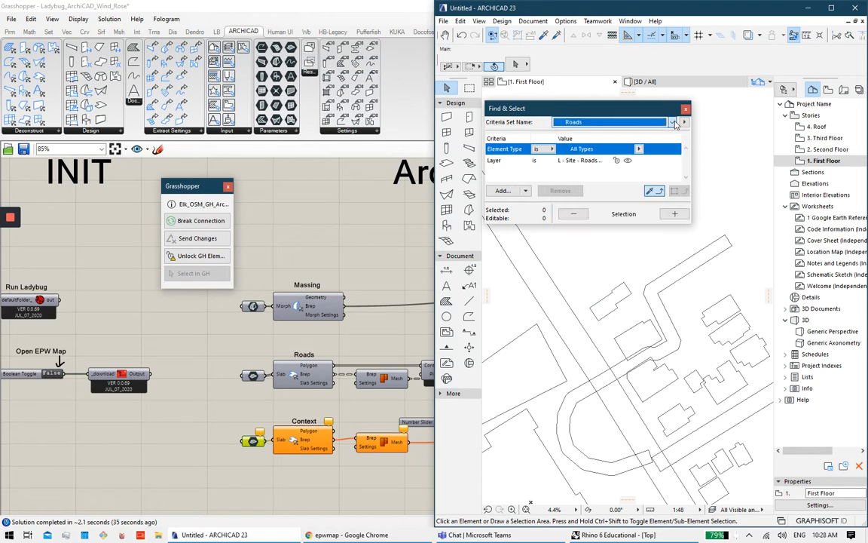
click(600, 161)
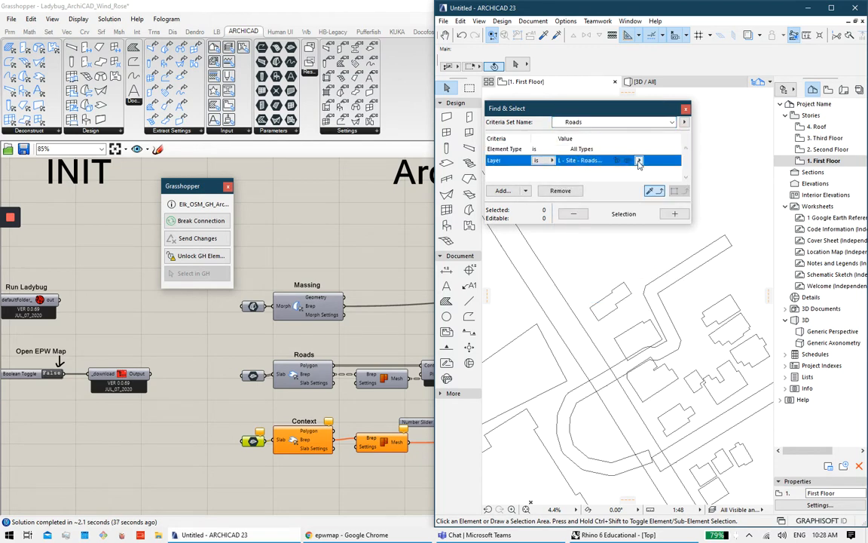
click(638, 163)
scroll(753, 321, down, 4)
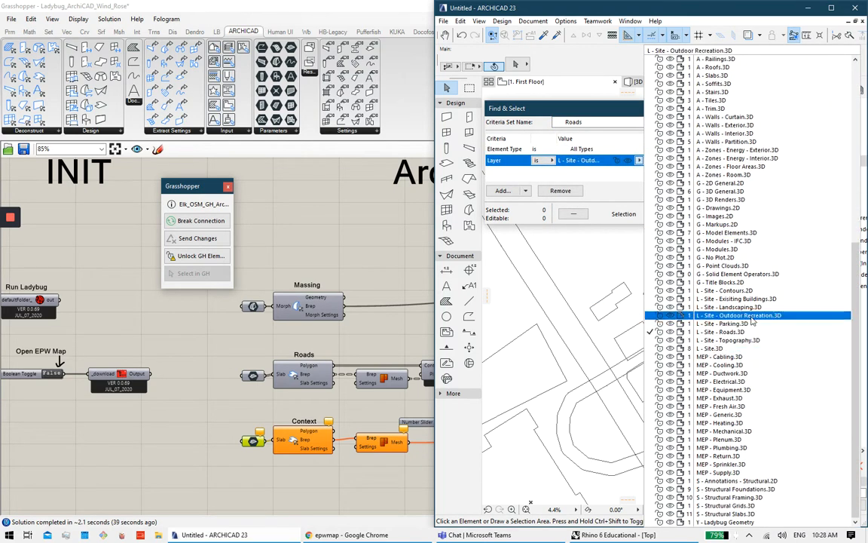
click(735, 298)
click(675, 214)
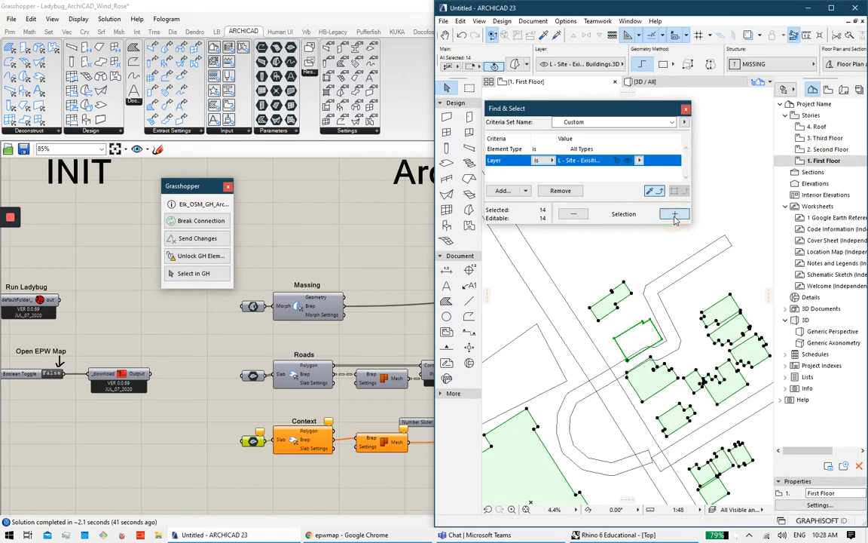
shift+click(651, 328)
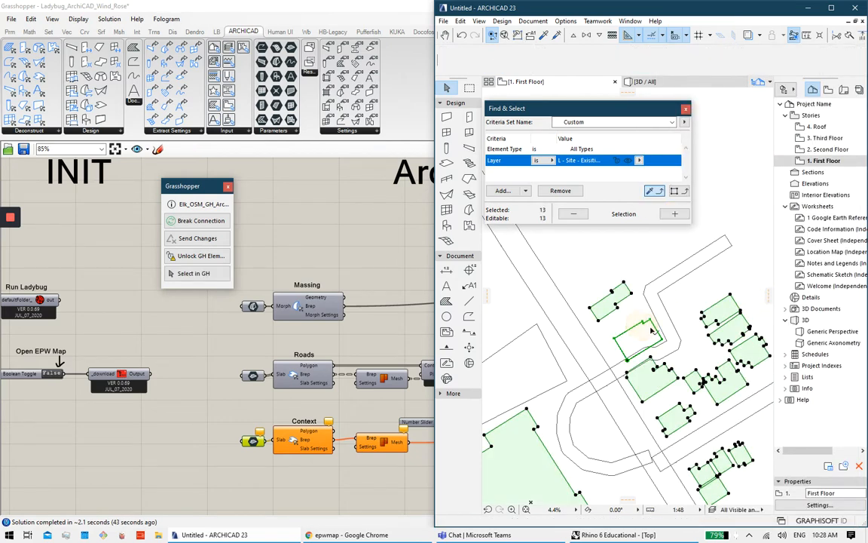
right_click(257, 444)
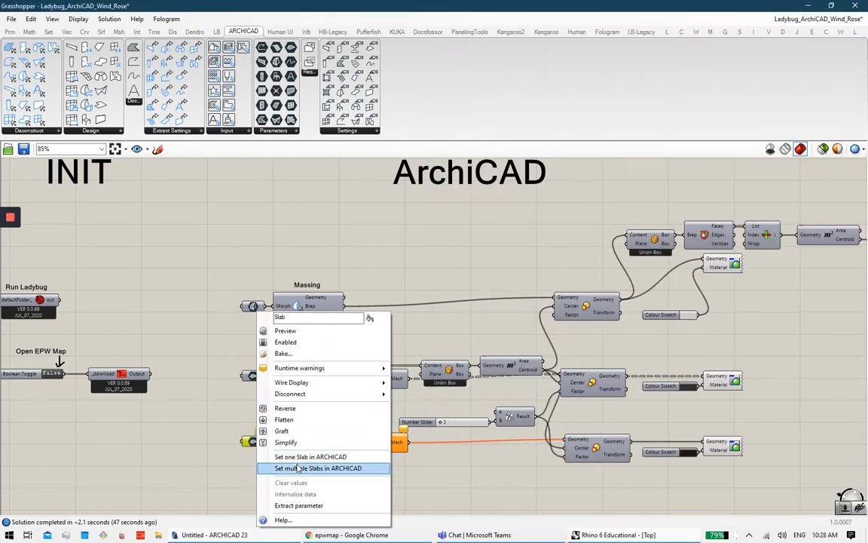
Step: Assign the 13 selected building slabs to the Context Slab input with 'Set multiple Slabs in ARCHICAD'
click(297, 468)
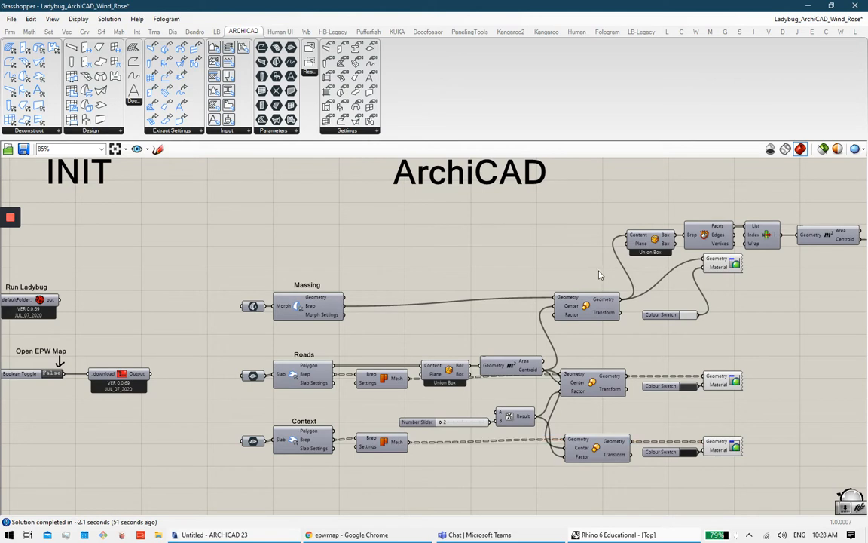
right_drag(600, 276, 496, 297)
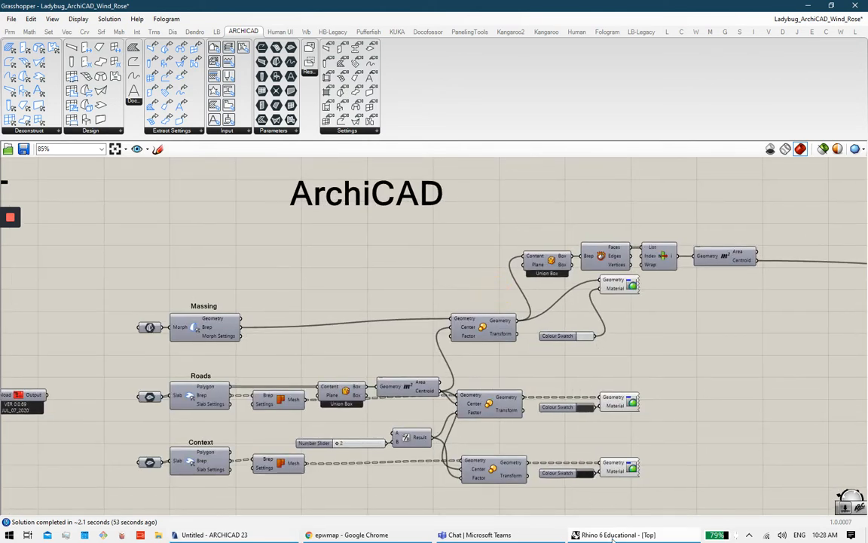
Step: Minimize Grasshopper and zoom the Rhino Top view to inspect the roads, buildings and massing
click(811, 5)
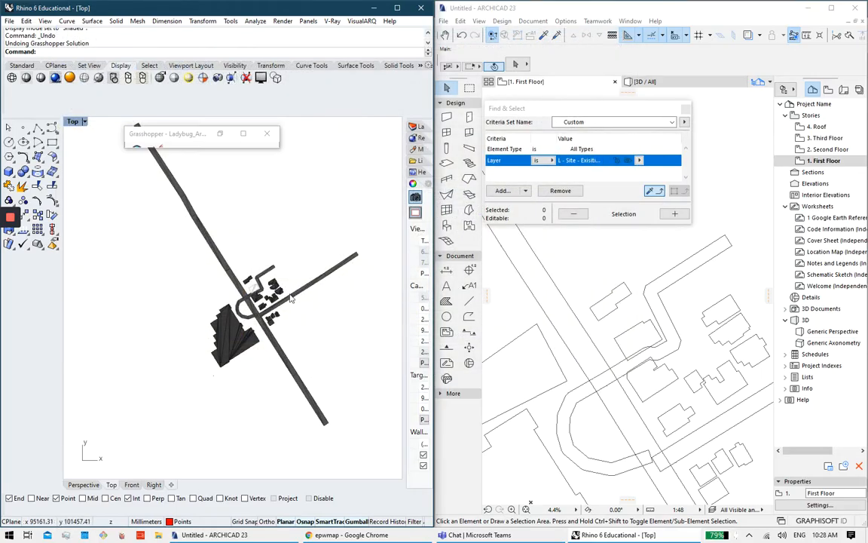
scroll(660, 261, down, 3)
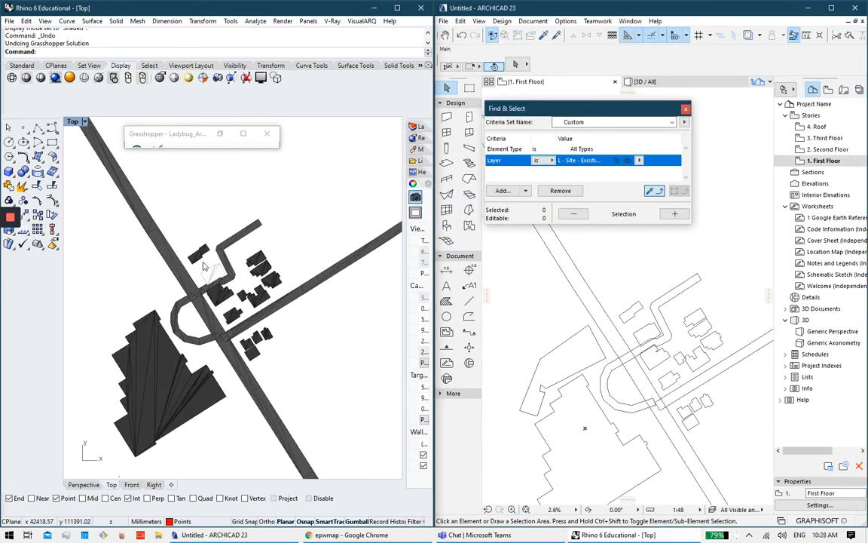
scroll(200, 249, up, 5)
scroll(224, 358, down, 4)
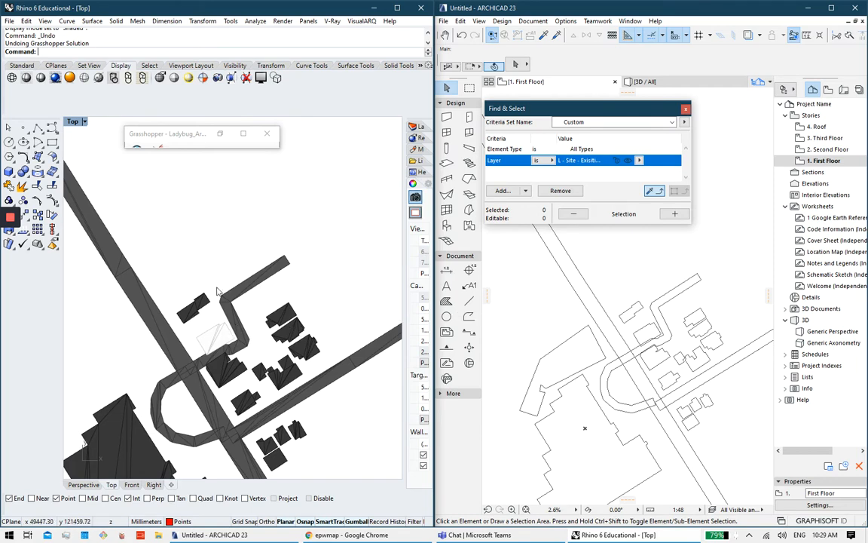
click(376, 534)
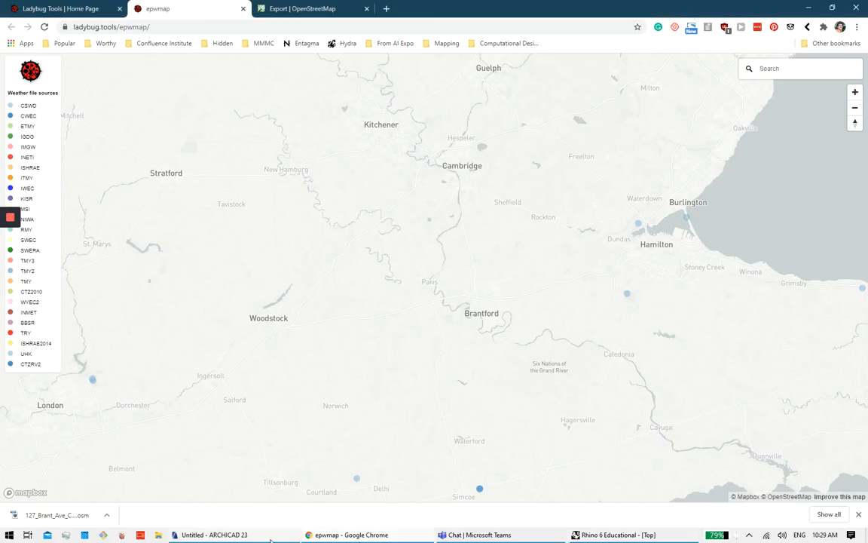
Step: Bring ARCHICAD forward and select the road slab in the plan
click(257, 536)
scroll(670, 345, up, 4)
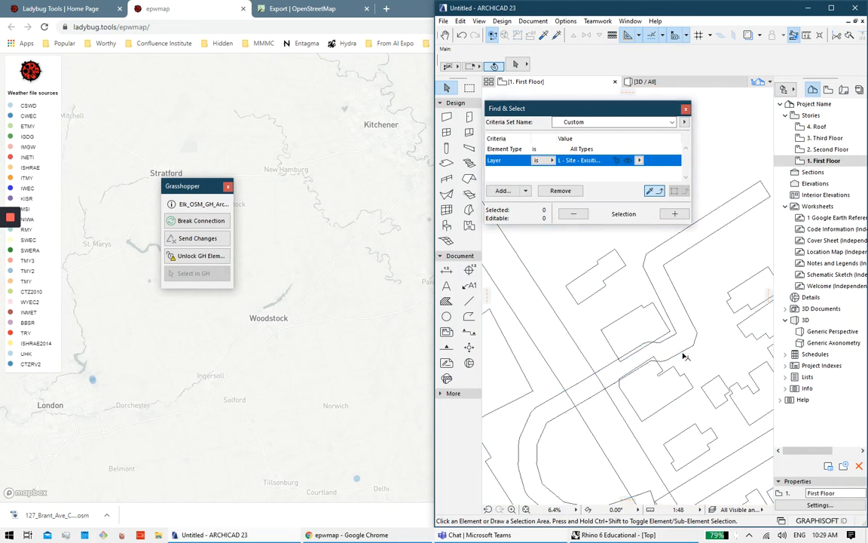
click(684, 355)
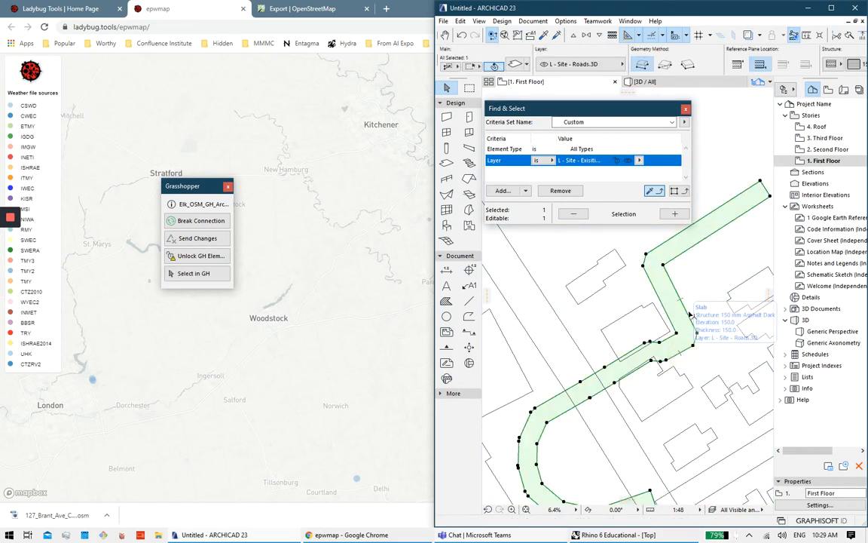
scroll(683, 323, up, 1)
scroll(683, 323, down, 2)
scroll(657, 89, up, 4)
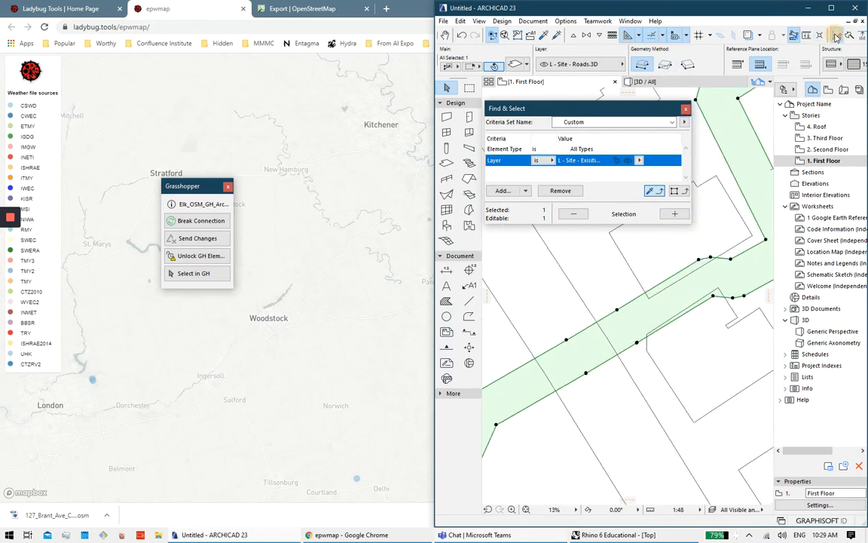
Step: Try Trim on the road slab's edge, then cancel with Esc
click(836, 36)
scroll(594, 372, down, 3)
scroll(592, 377, up, 3)
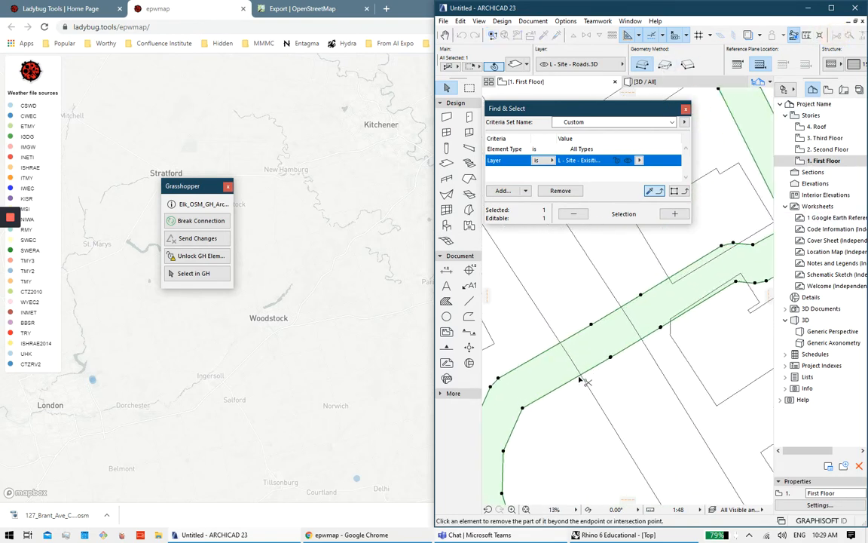
click(561, 344)
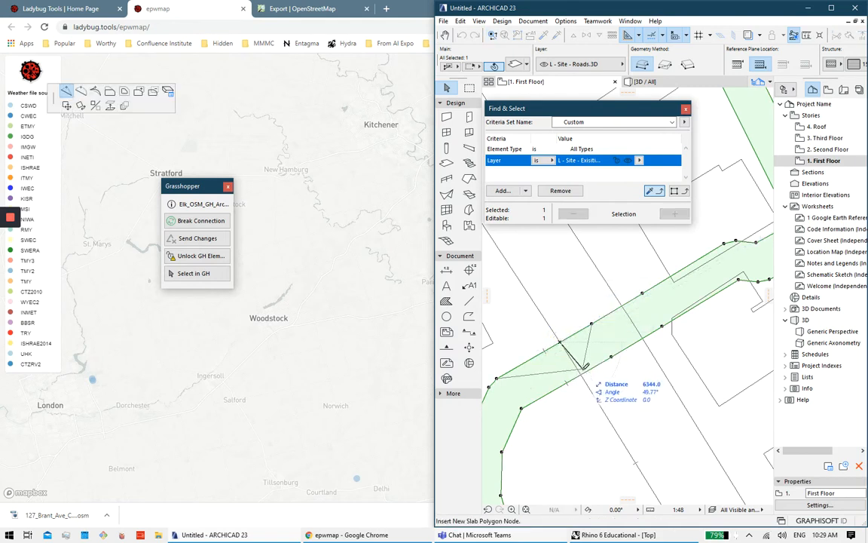
key(Escape)
Step: Retry Trim on the line crossing the road slab, cancel again, and zoom out
click(837, 35)
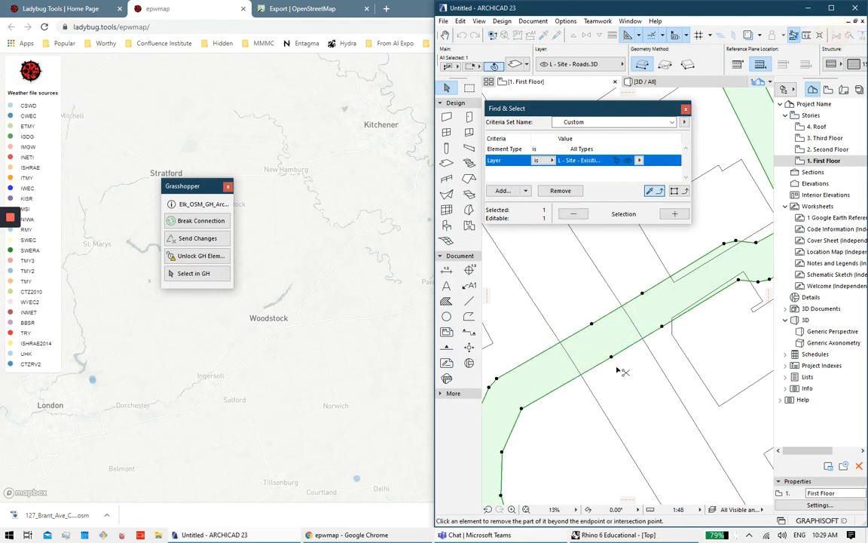
scroll(593, 370, up, 1)
scroll(593, 372, up, 2)
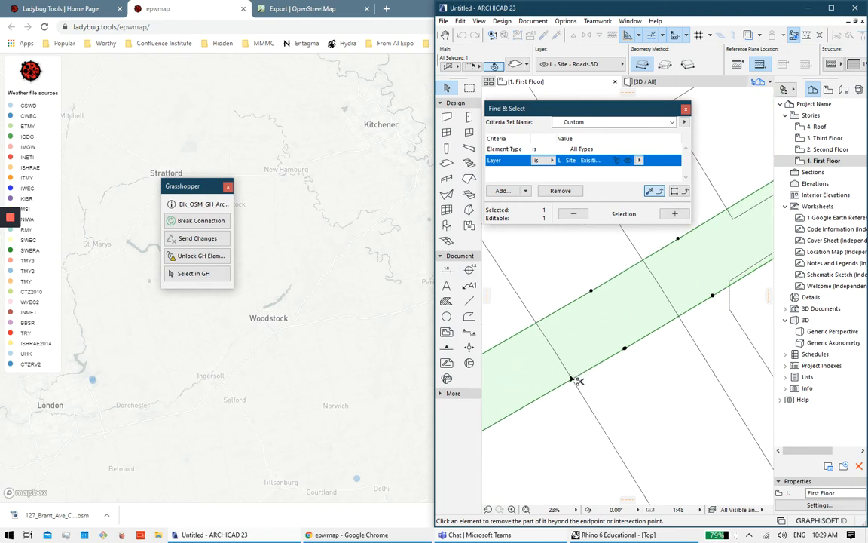
click(572, 374)
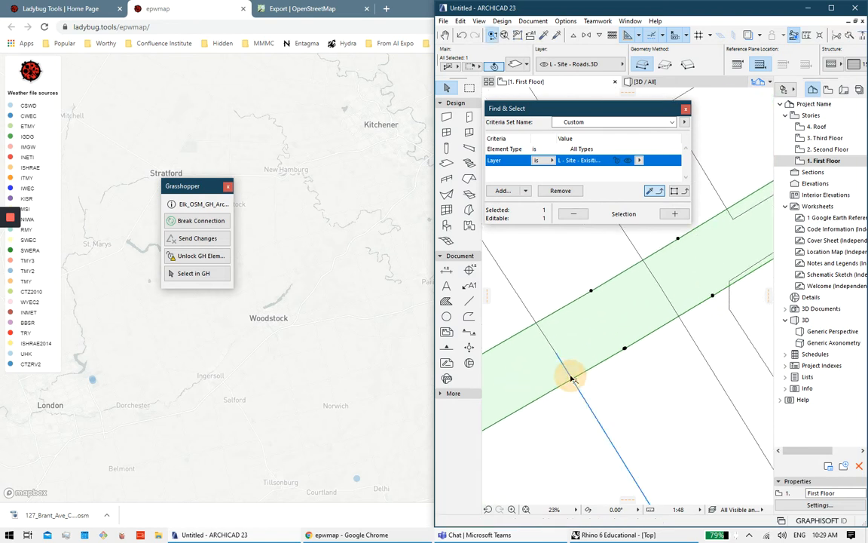
click(576, 355)
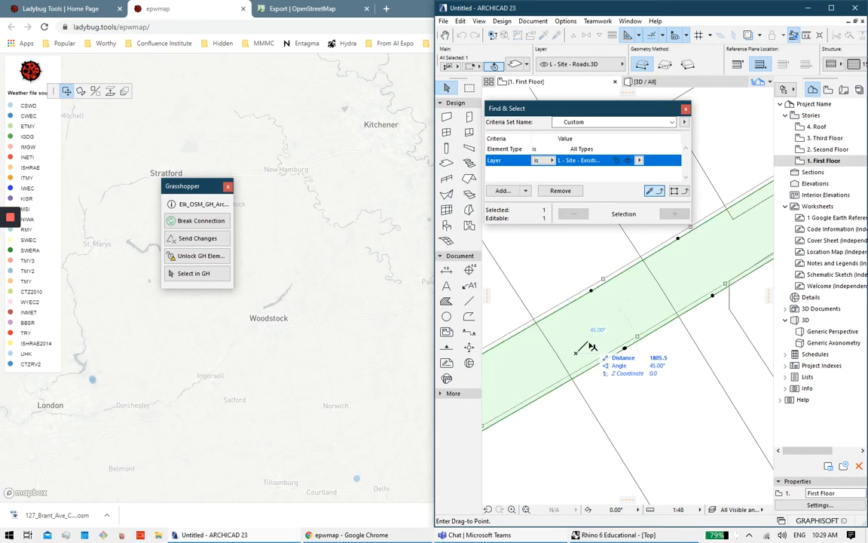
key(Escape)
scroll(607, 335, down, 4)
scroll(616, 313, down, 2)
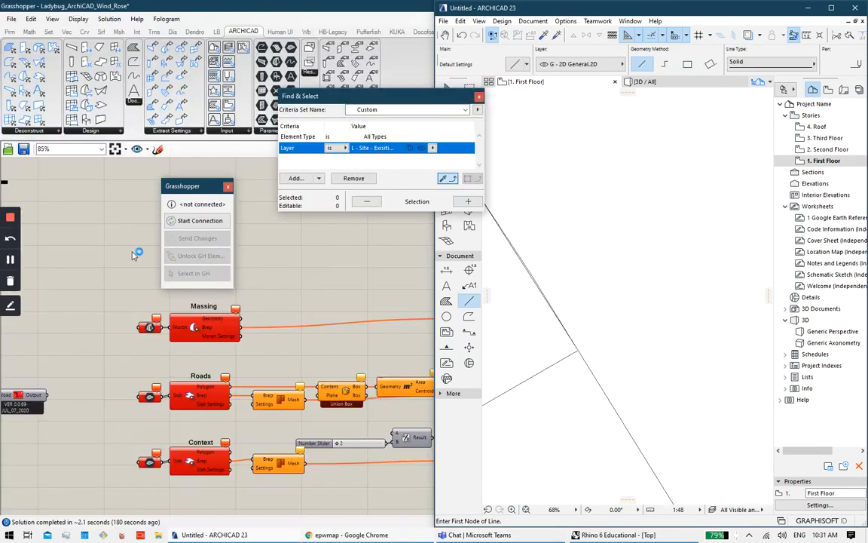
Step: Insert a new node on the road slab's edge
scroll(571, 334, up, 2)
middle_drag(568, 274, 661, 338)
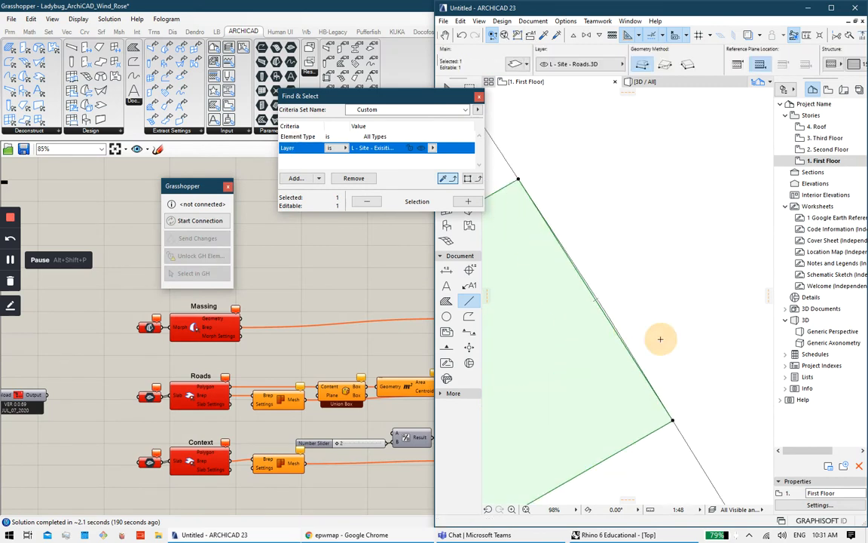
click(597, 298)
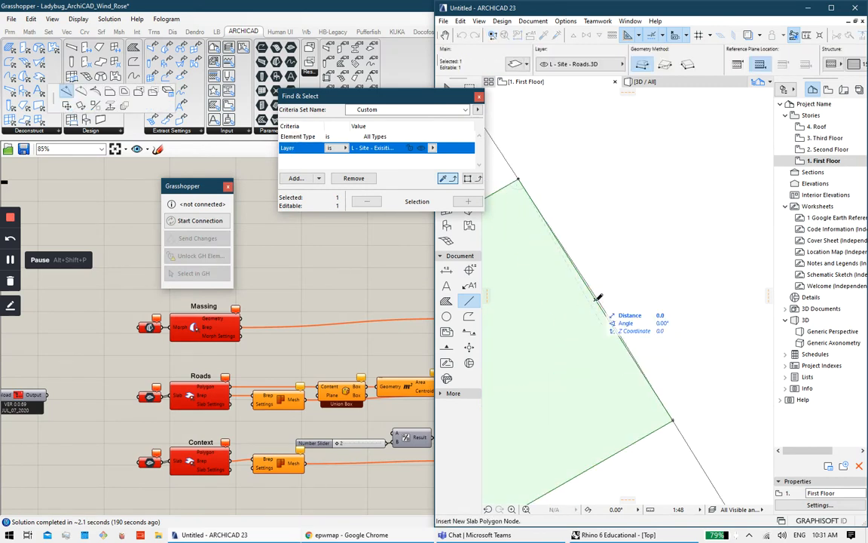
click(596, 296)
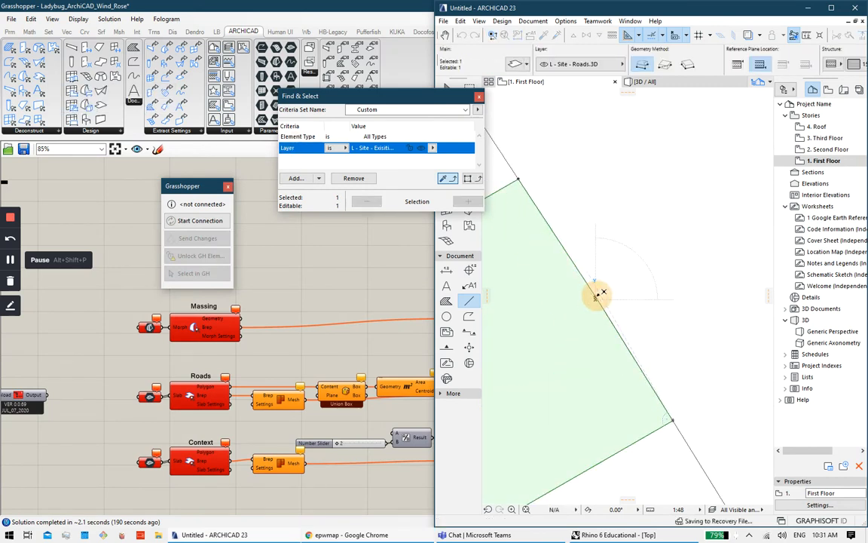
Step: Connect the ARCHICAD plan to the Ladybug_ArchiCAD_Wind_Rose definition with Start Connection
scroll(666, 280, down, 4)
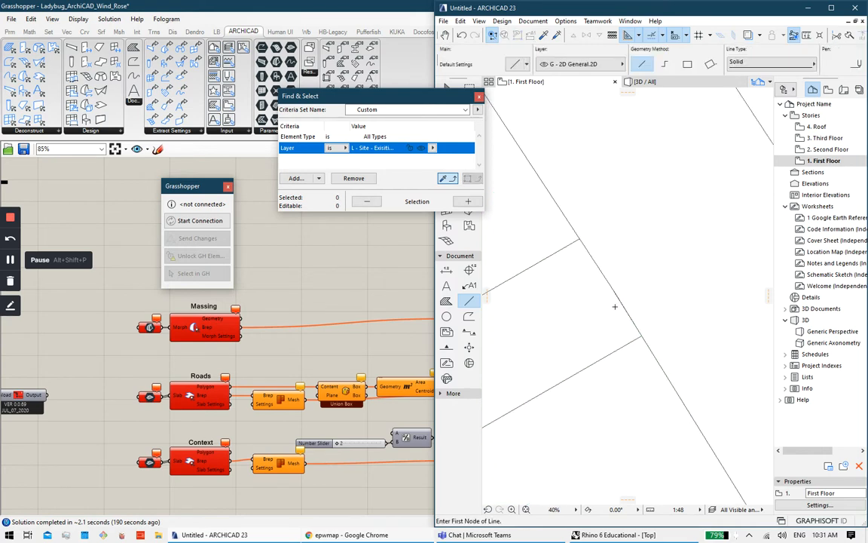
click(185, 224)
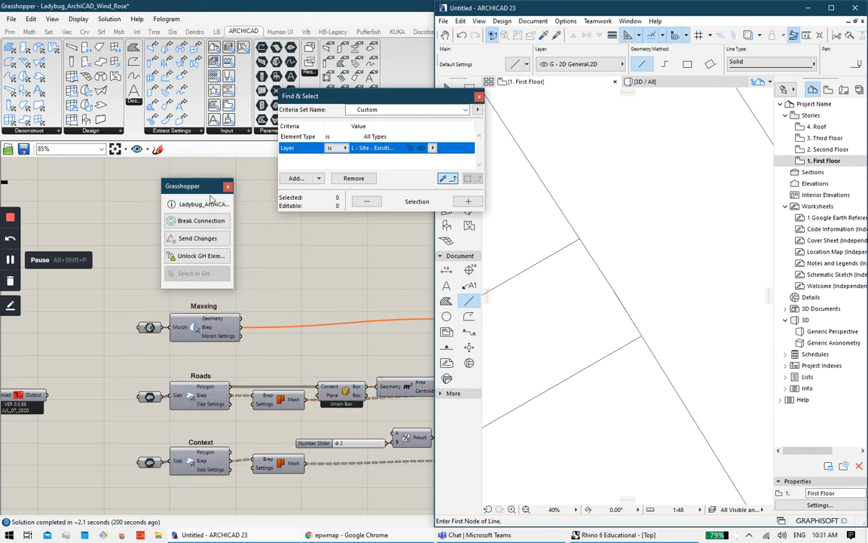
click(602, 534)
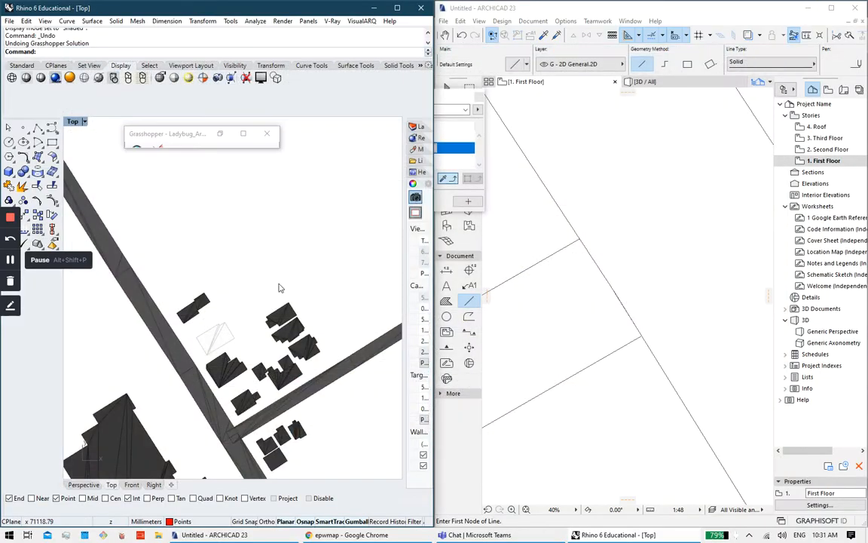
Step: Zoom the Rhino Top view, then select and deselect the curved road slab in ARCHICAD
scroll(238, 326, down, 3)
scroll(230, 365, up, 3)
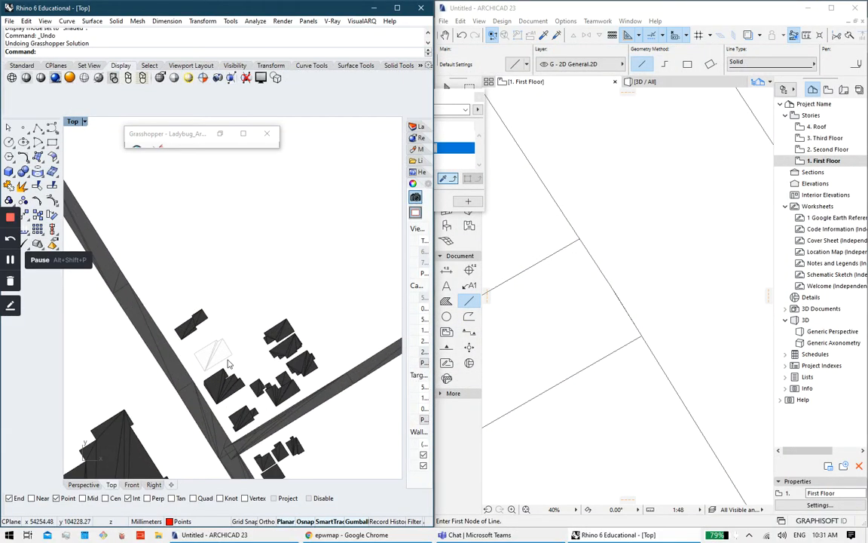
scroll(281, 336, down, 3)
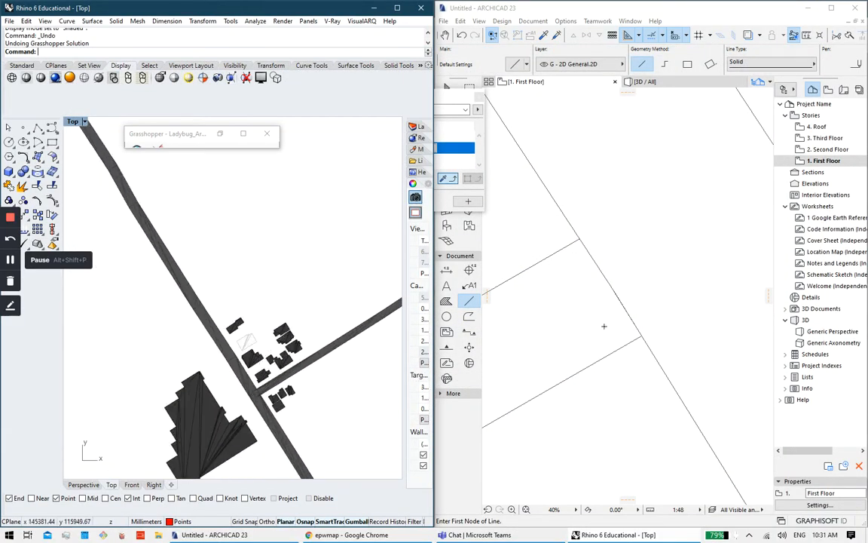
scroll(603, 264, down, 6)
click(603, 264)
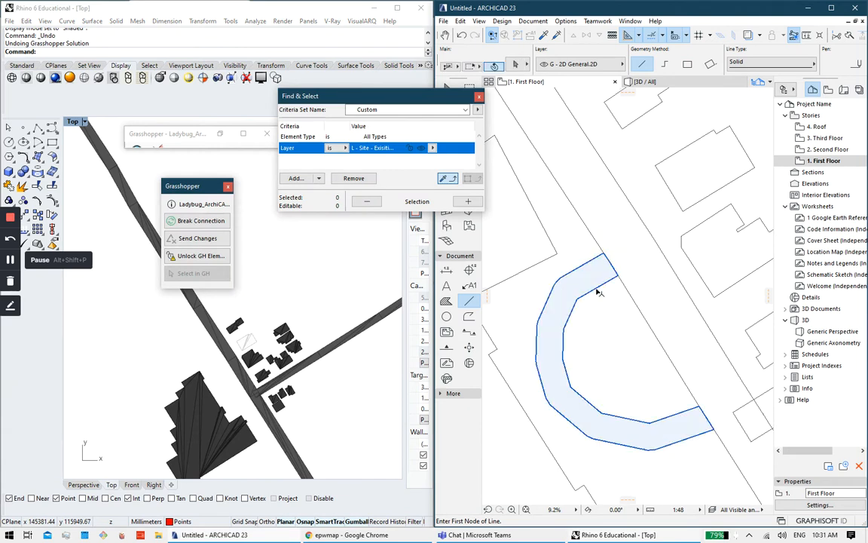
click(596, 287)
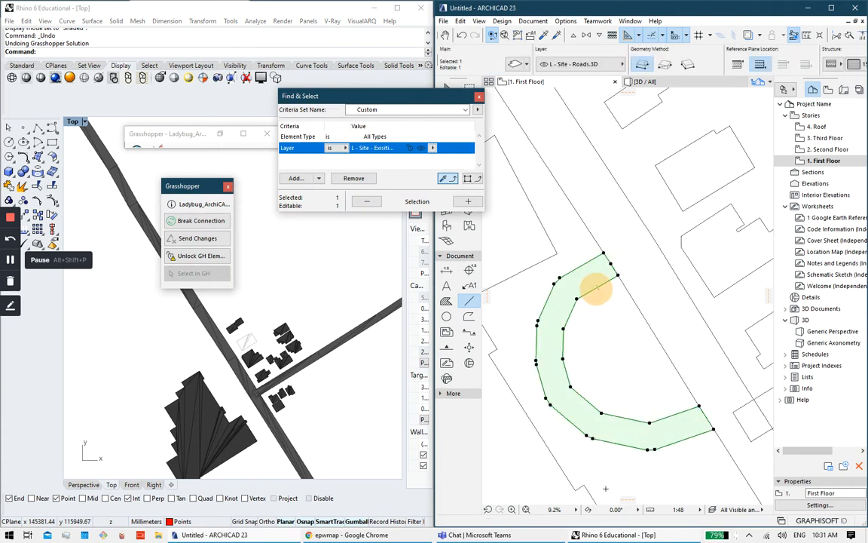
key(Escape)
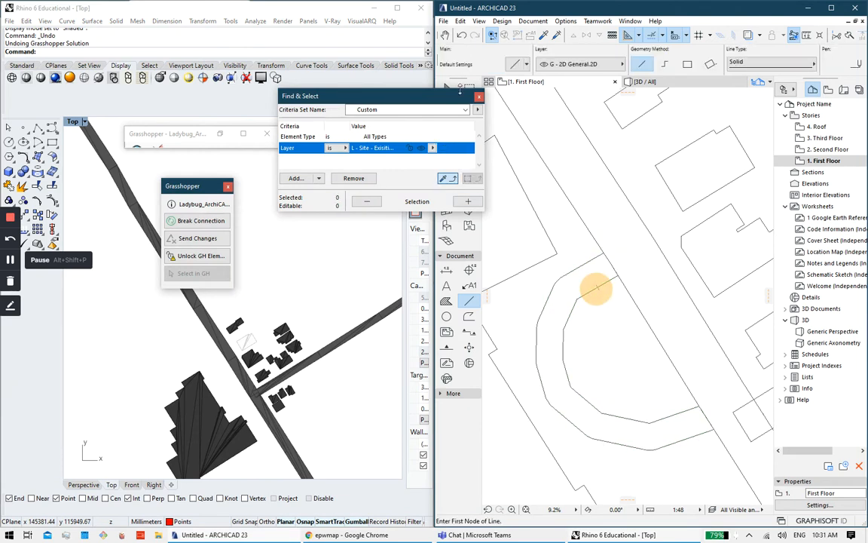
click(465, 109)
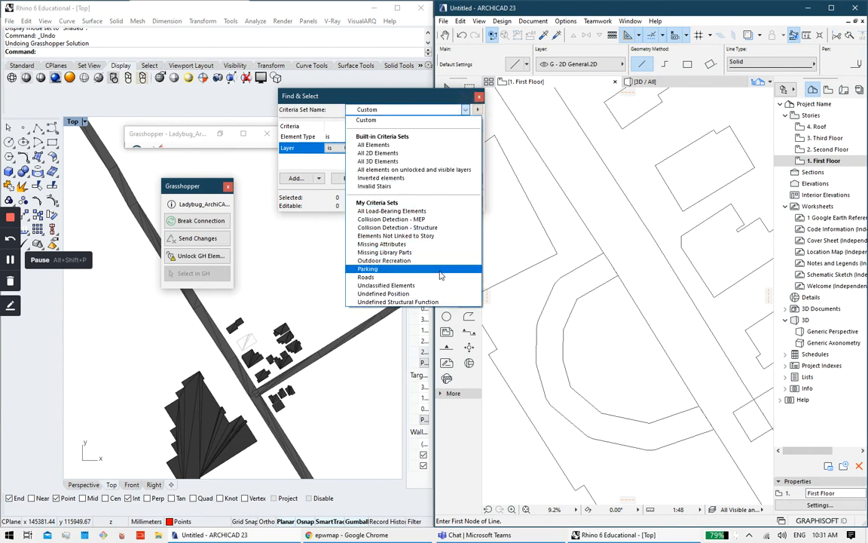
Step: Select all elements matching the Roads criteria and link them to the Grasshopper Roads input
click(441, 277)
click(468, 201)
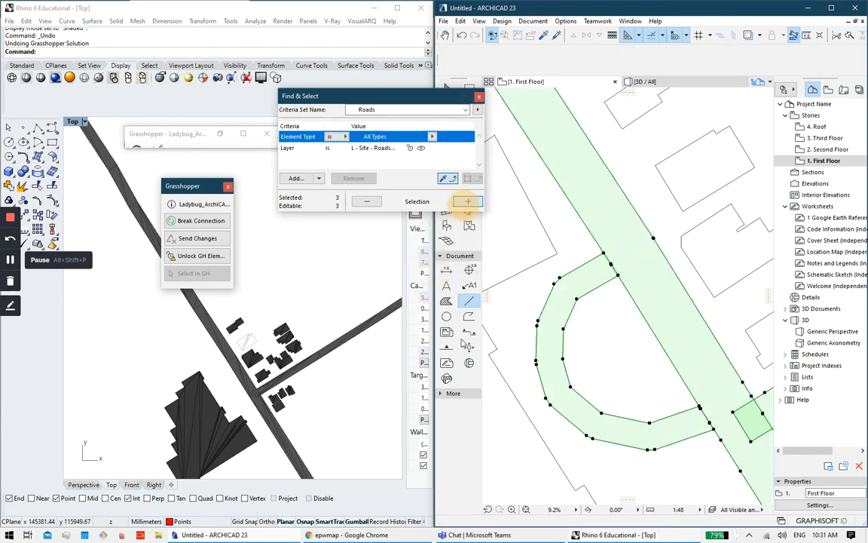
click(628, 534)
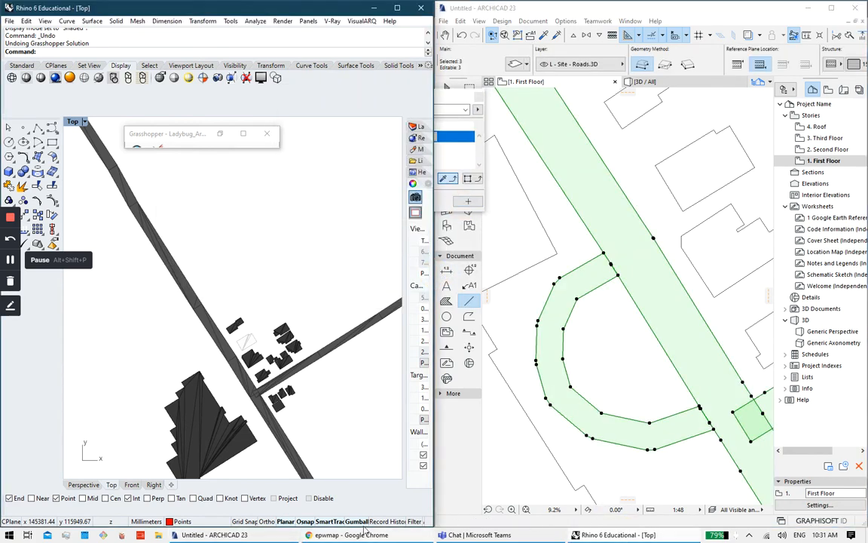
click(242, 134)
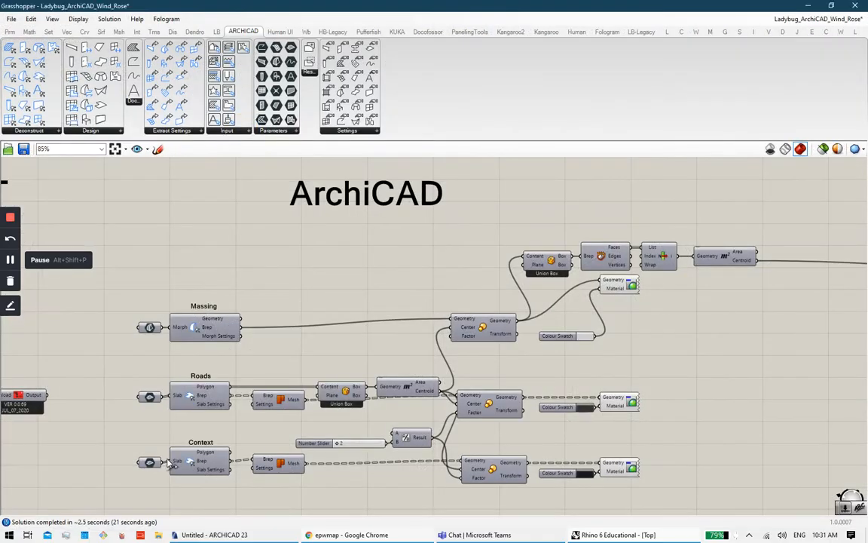
right_click(149, 398)
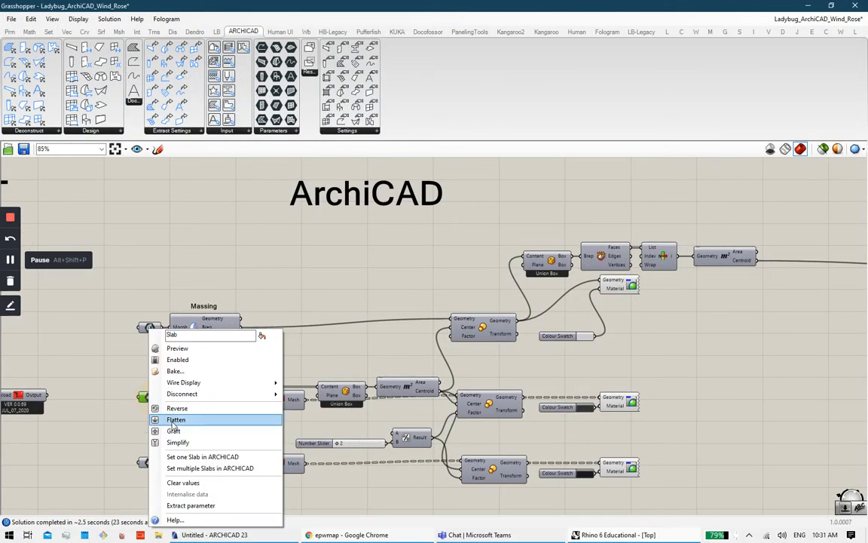
click(223, 468)
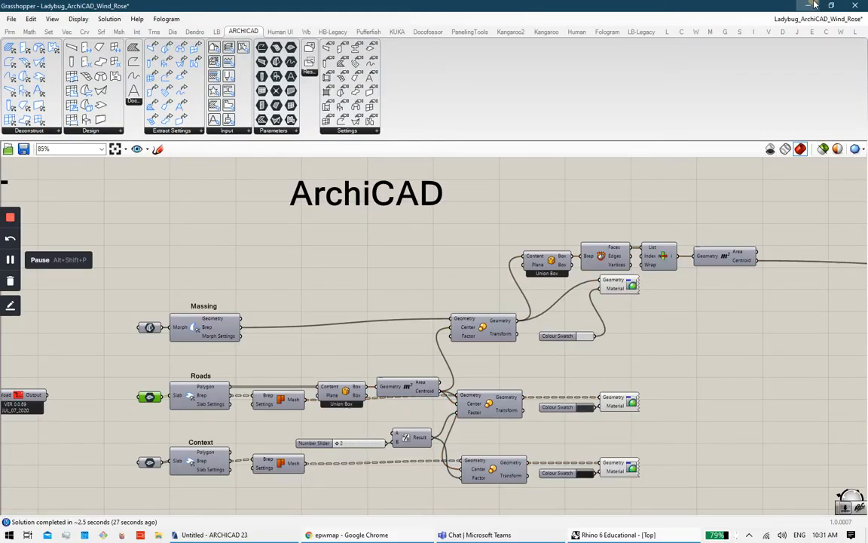
click(813, 5)
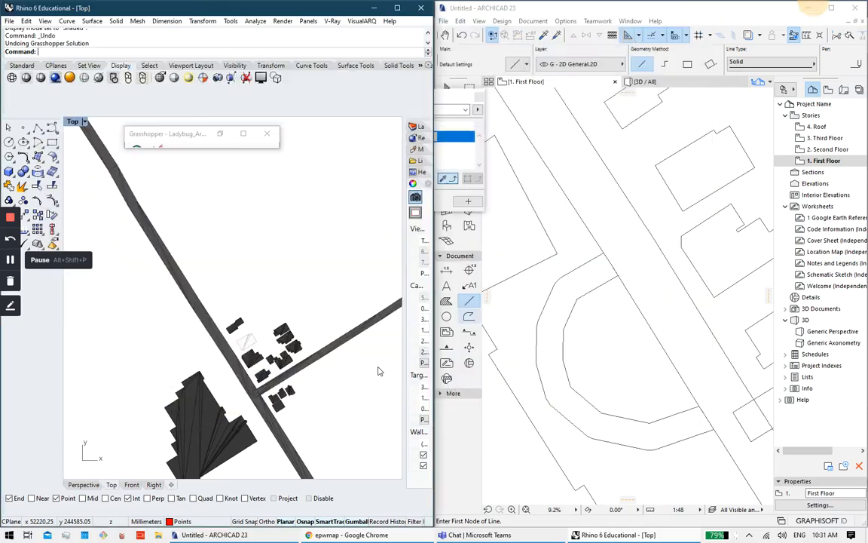
Step: Relink the Roads input so it takes only the curved road slab
click(579, 303)
shift+click(571, 313)
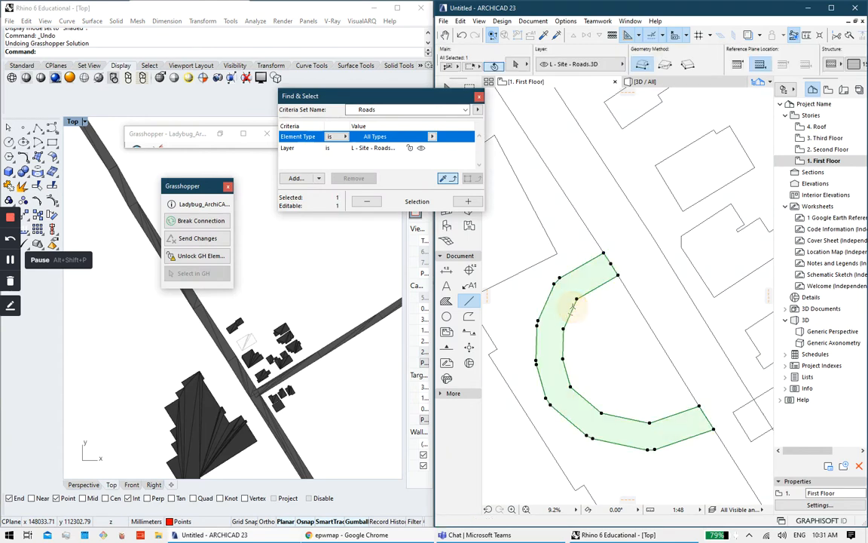
shift+click(598, 242)
key(Escape)
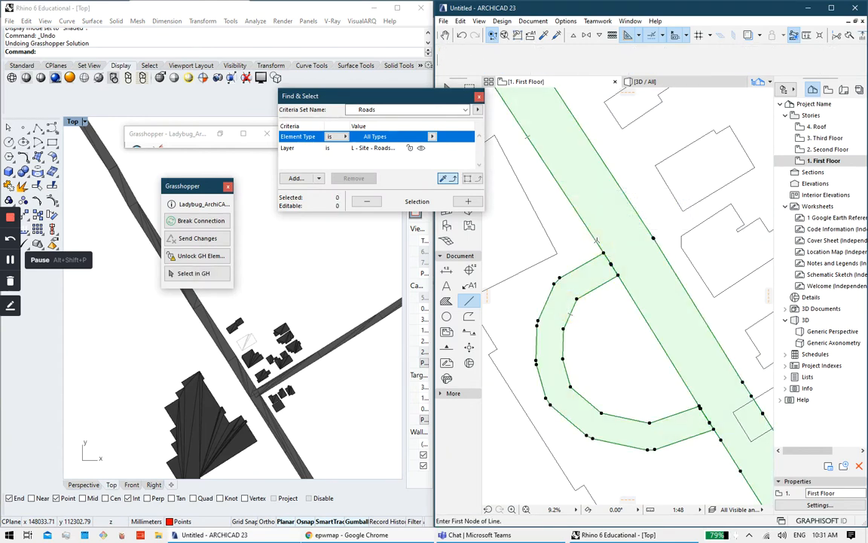
click(586, 282)
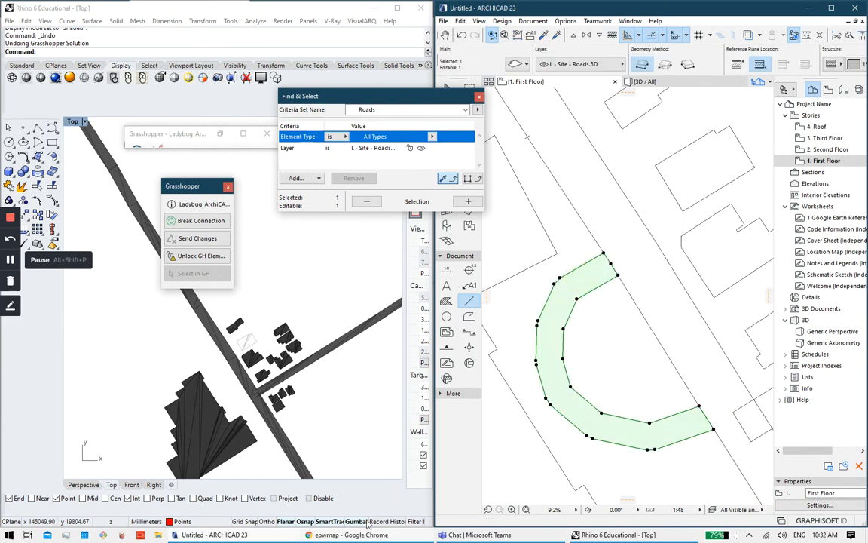
click(615, 536)
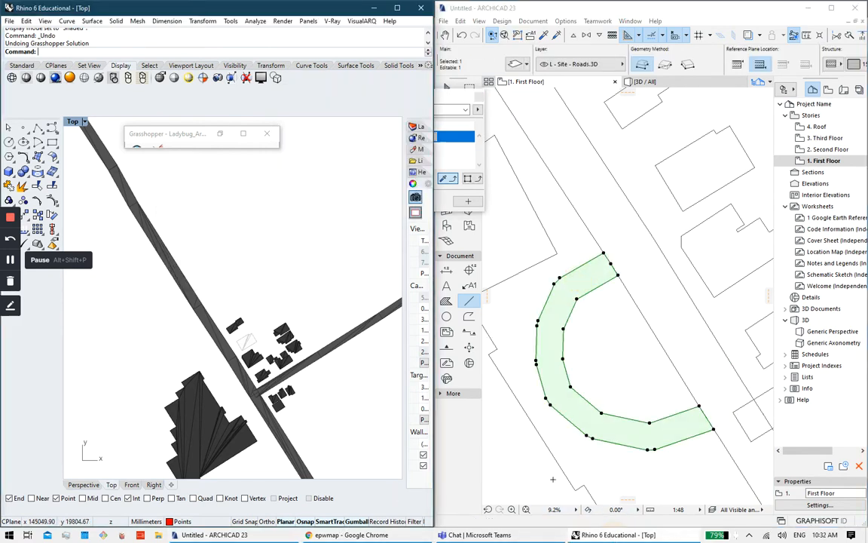
click(242, 134)
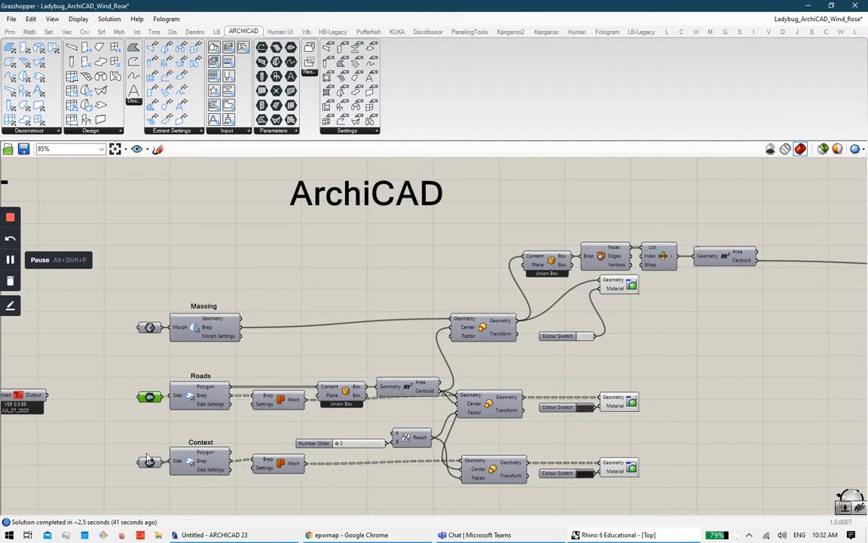
right_click(150, 396)
click(208, 456)
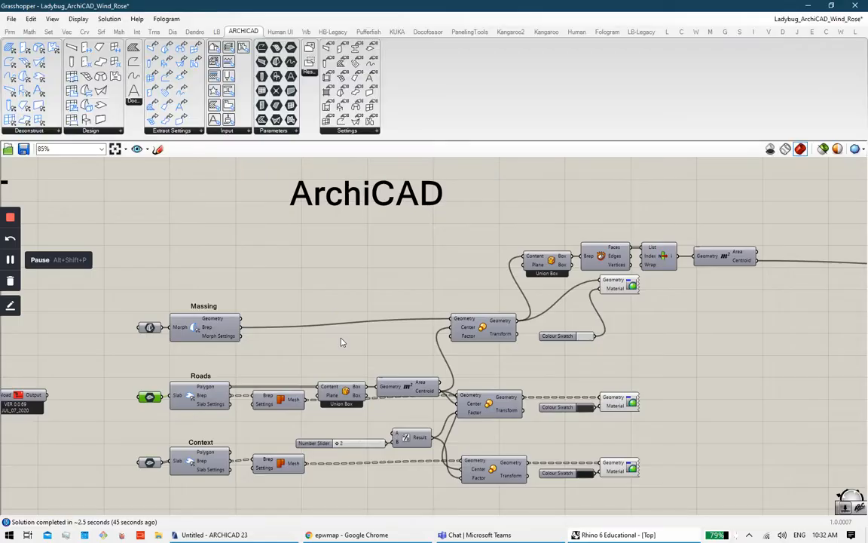
click(361, 348)
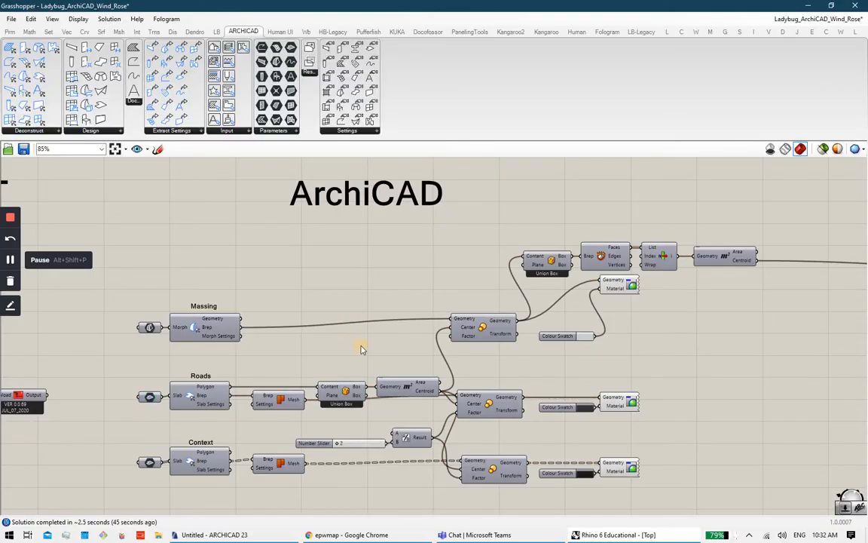
click(219, 536)
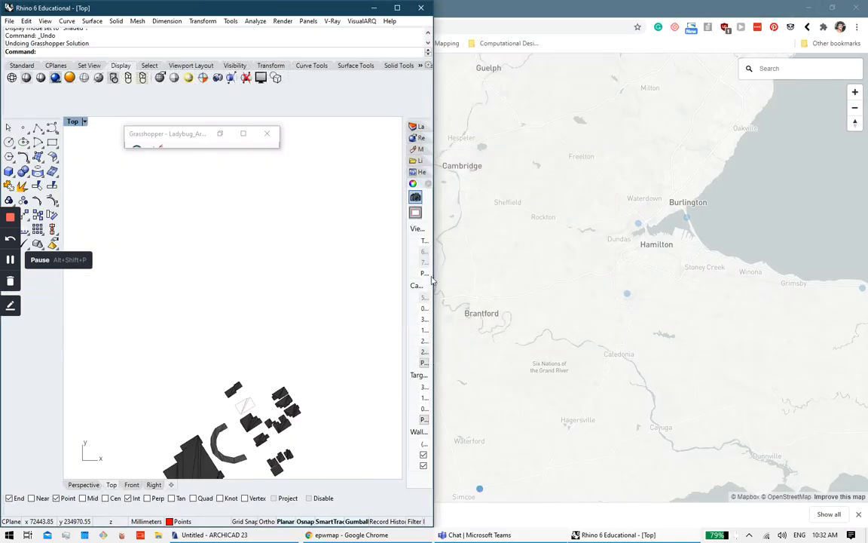
Step: Frame the buildings in the Rhino Top view, then set the Roads input to take ARCHICAD slabs
scroll(300, 300, down, 5)
right_drag(291, 402, 268, 361)
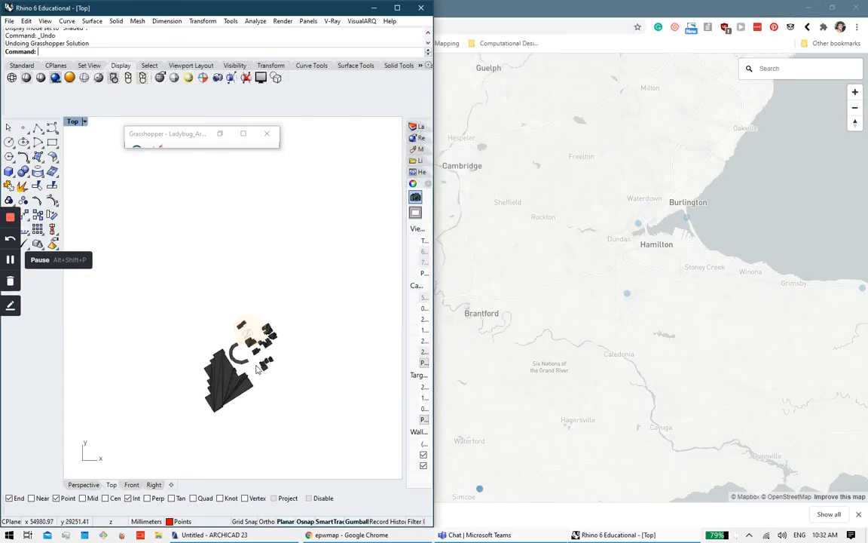
scroll(268, 362, up, 7)
click(346, 535)
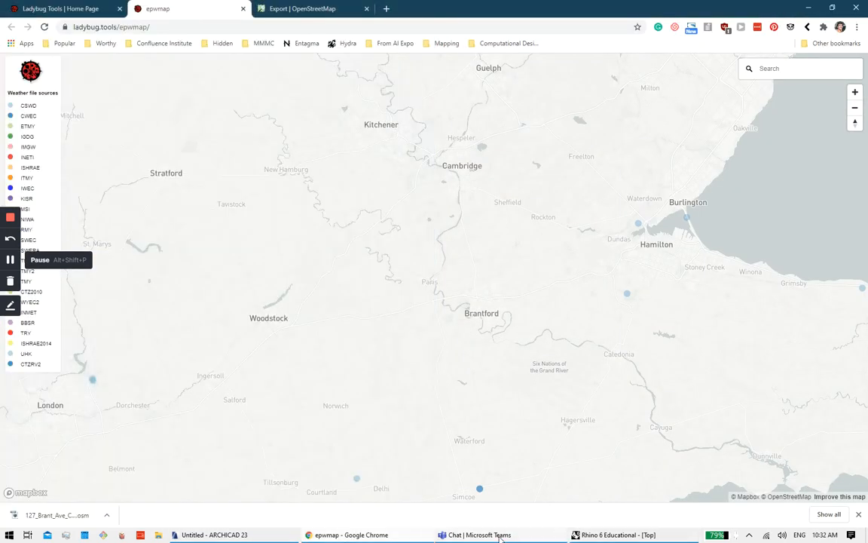
click(612, 535)
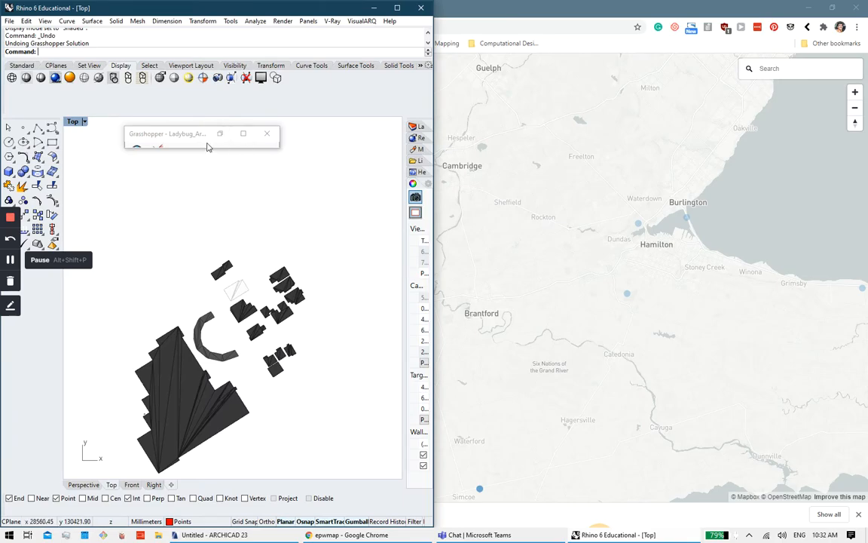
click(243, 134)
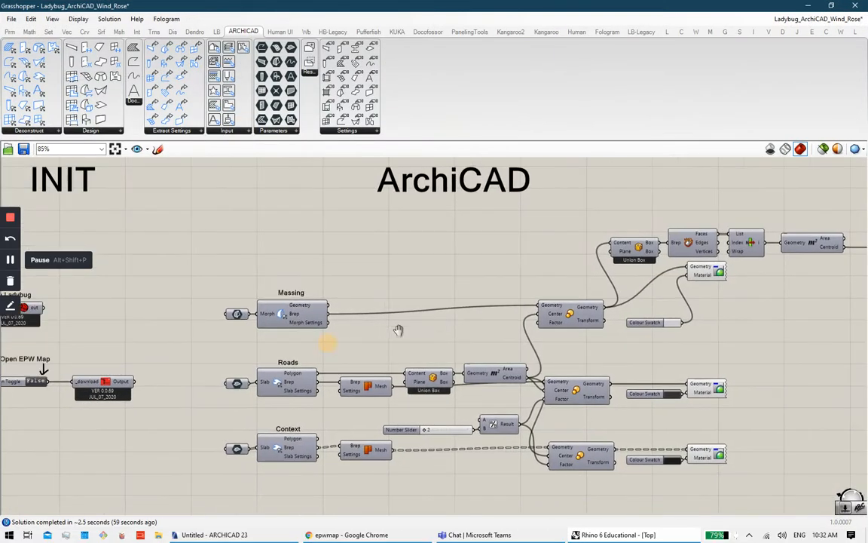
right_drag(398, 330, 429, 325)
right_click(270, 385)
click(302, 435)
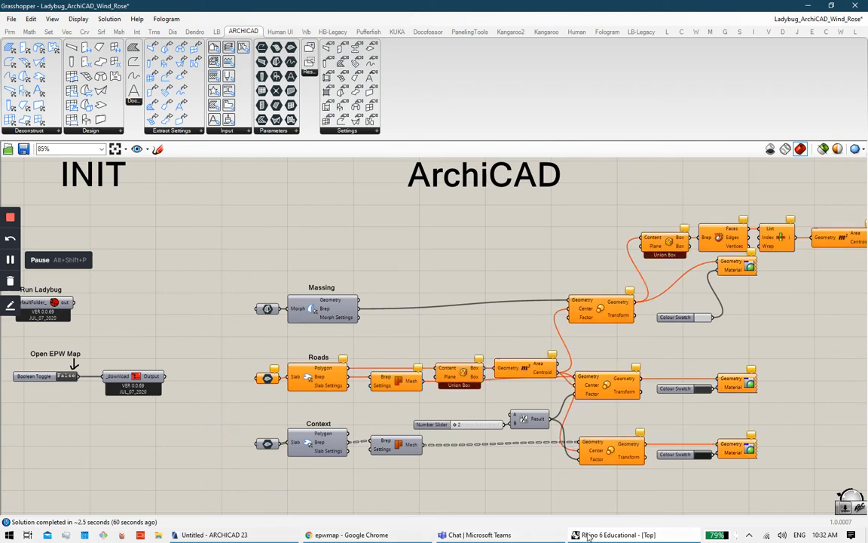
Step: Select the three road slabs in ARCHICAD and link them to the Roads input
click(272, 536)
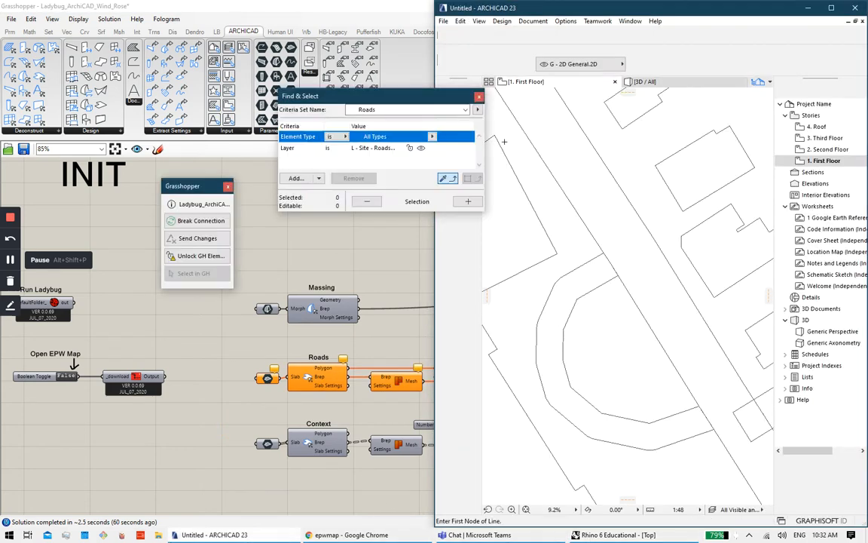
click(462, 199)
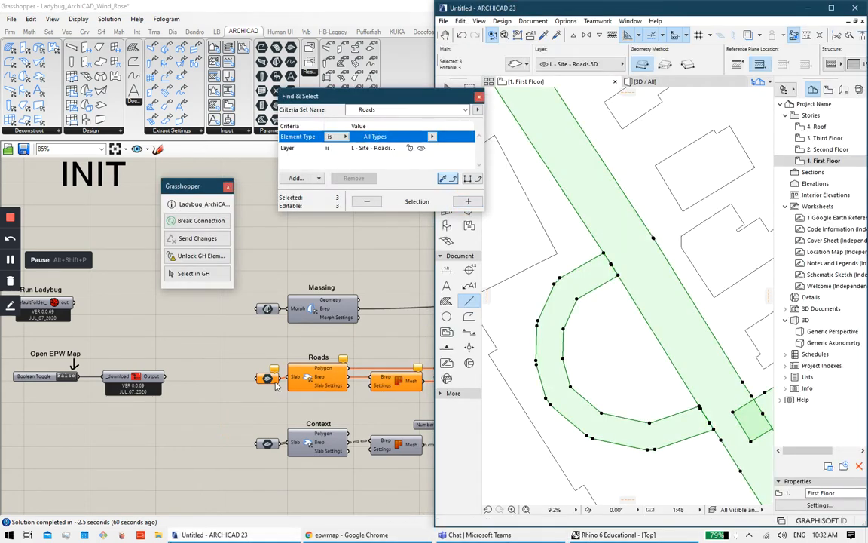
right_click(275, 383)
click(295, 466)
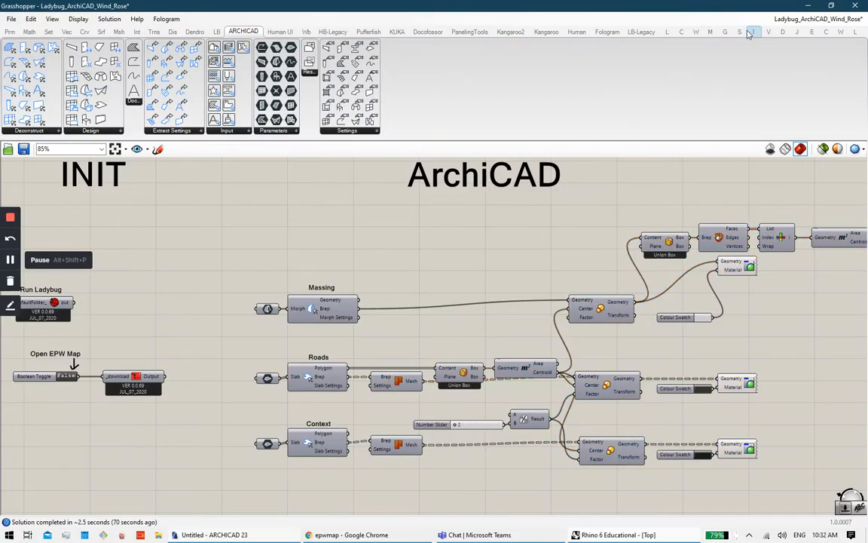
Step: Inspect the linked roads and buildings centred in the Rhino Top view
click(809, 6)
right_drag(261, 230, 218, 337)
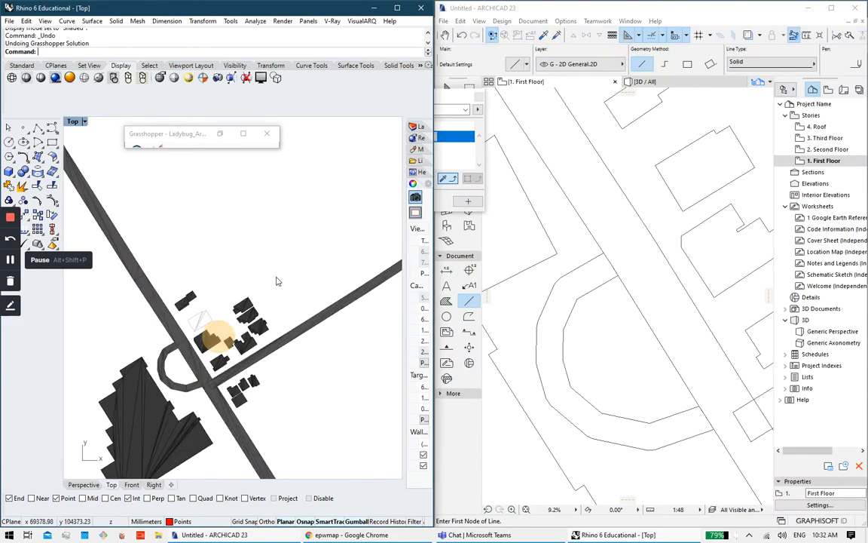
scroll(276, 281, down, 2)
scroll(238, 303, up, 3)
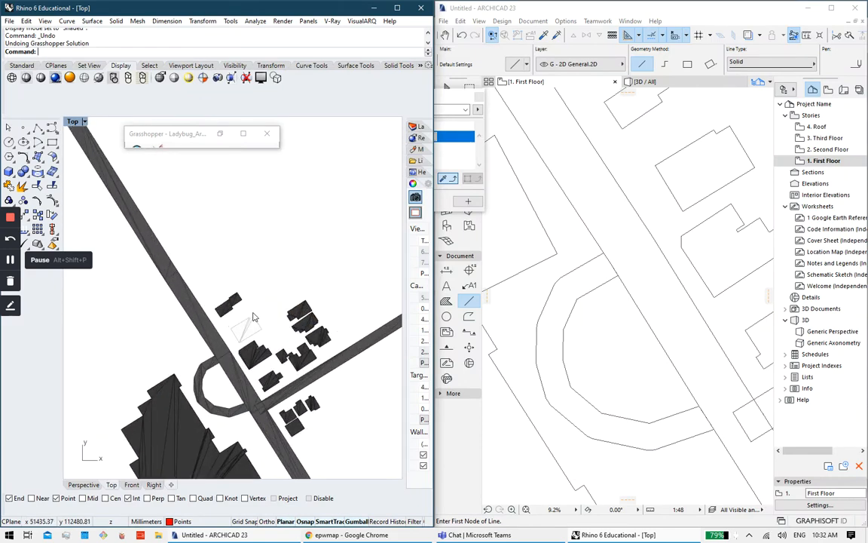
right_drag(196, 274, 243, 237)
click(221, 134)
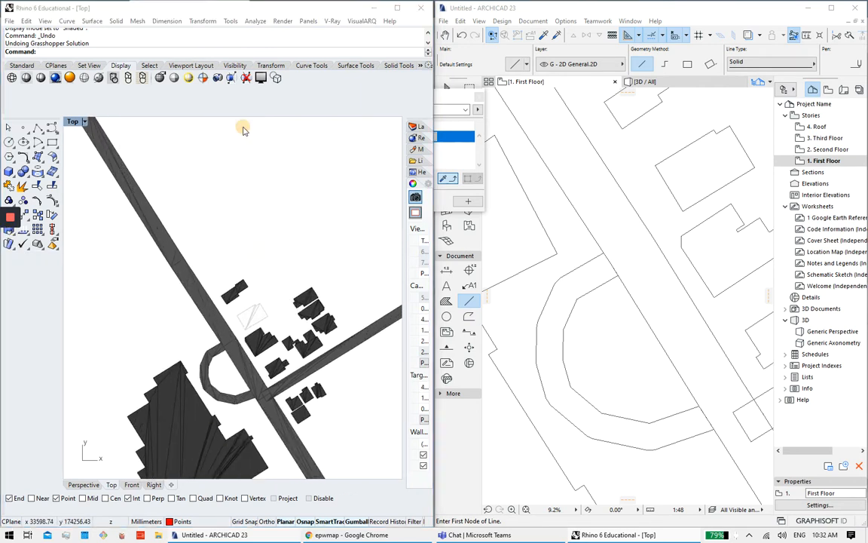
scroll(562, 218, down, 4)
right_drag(820, 230, 306, 283)
scroll(571, 291, up, 2)
scroll(450, 338, up, 2)
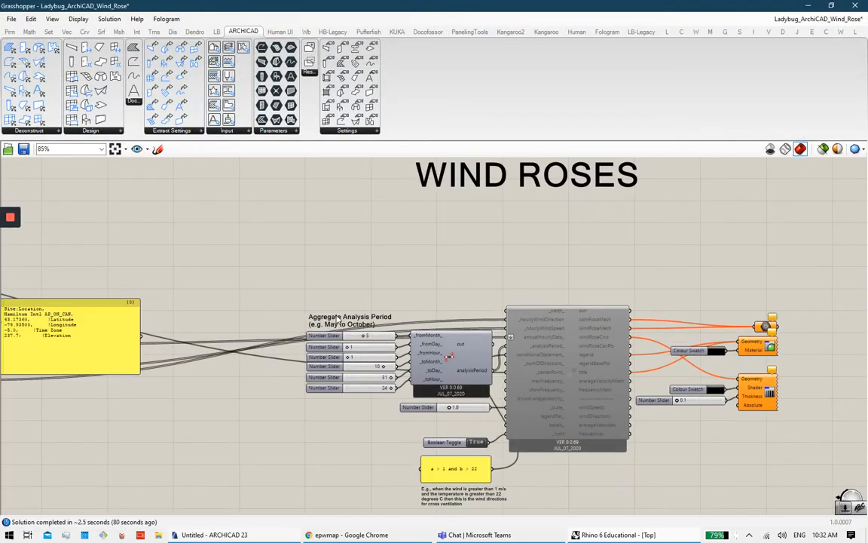
Step: Pan across the WIND ROSES group: EPW import, May-to-October period sliders and wind rose outputs
scroll(238, 330, up, 1)
right_drag(289, 352, 691, 294)
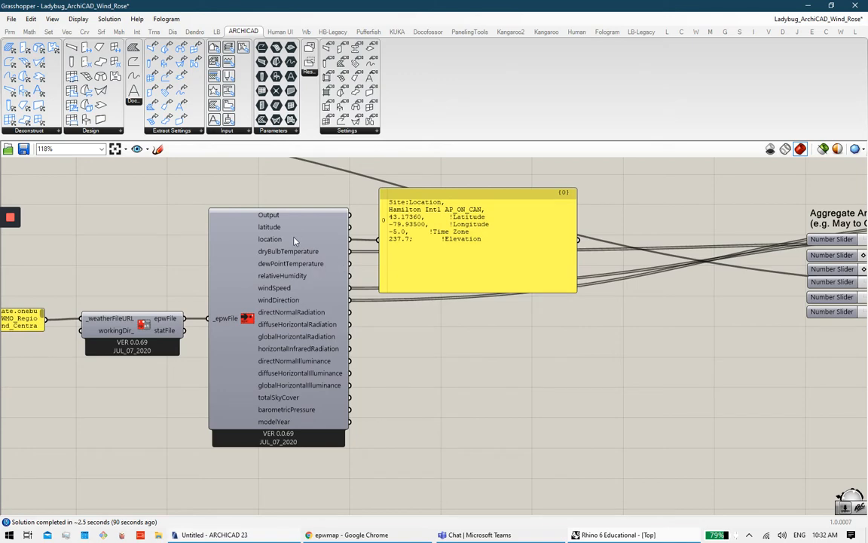
right_drag(320, 293, 209, 306)
right_drag(560, 293, 353, 311)
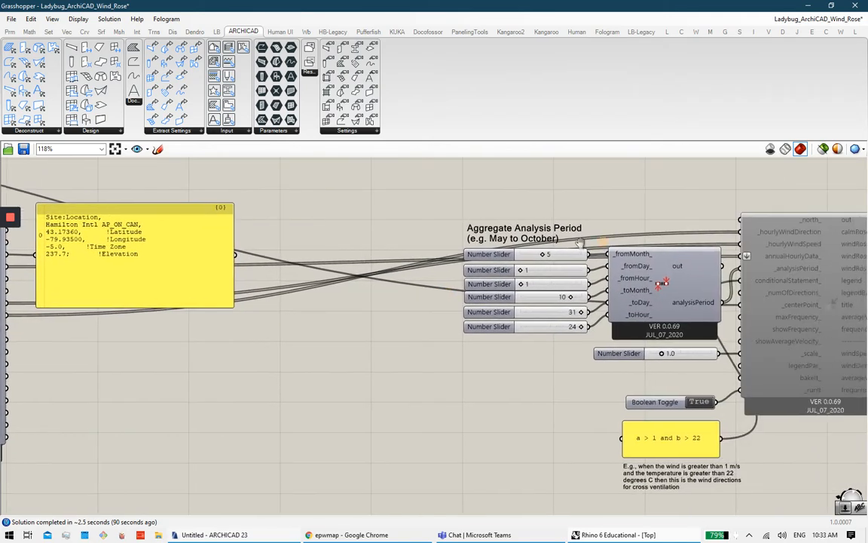
right_drag(579, 242, 344, 307)
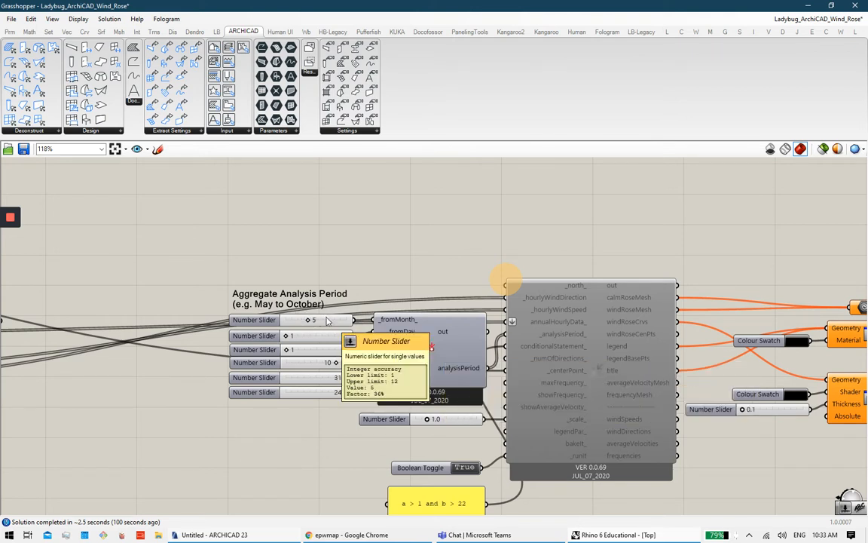
right_drag(663, 327, 556, 276)
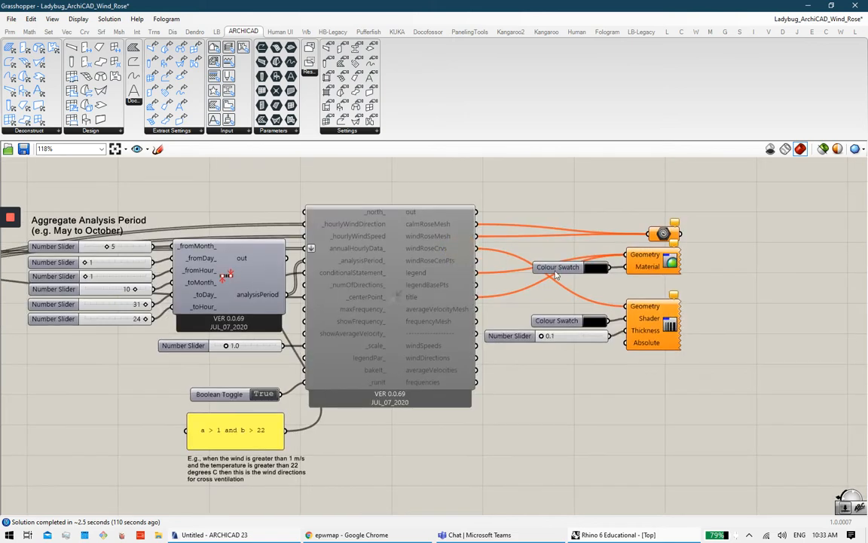
right_drag(412, 299, 500, 264)
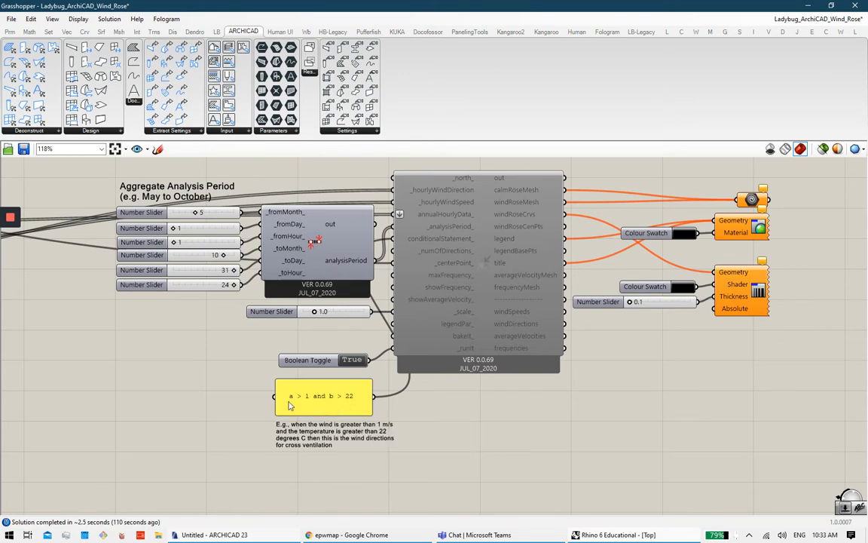
scroll(289, 405, up, 2)
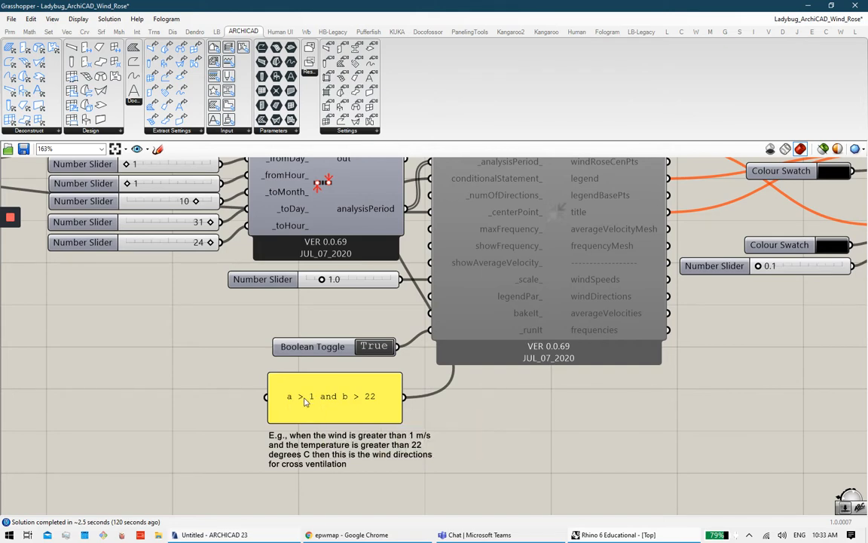
right_drag(309, 398, 247, 425)
right_drag(311, 426, 300, 427)
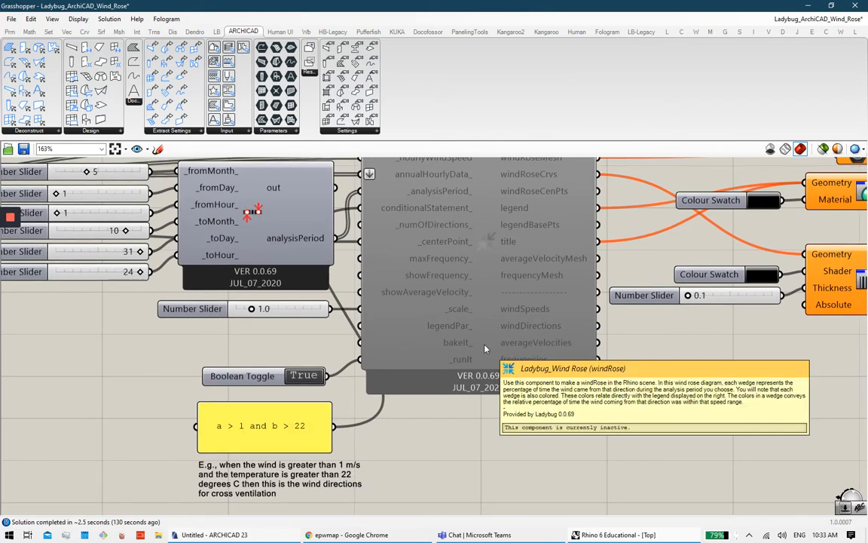
Step: Tick Enabled on the inactive Ladybug Wind Rose component
click(500, 290)
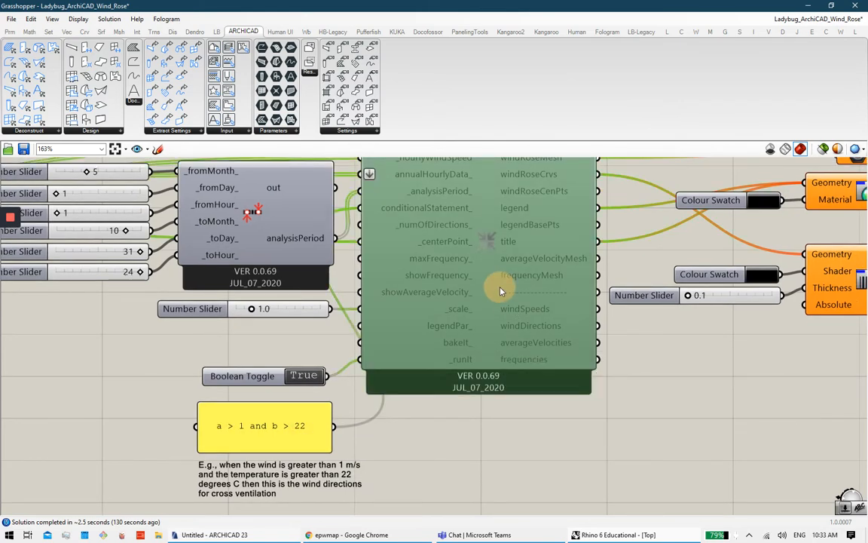
right_click(492, 249)
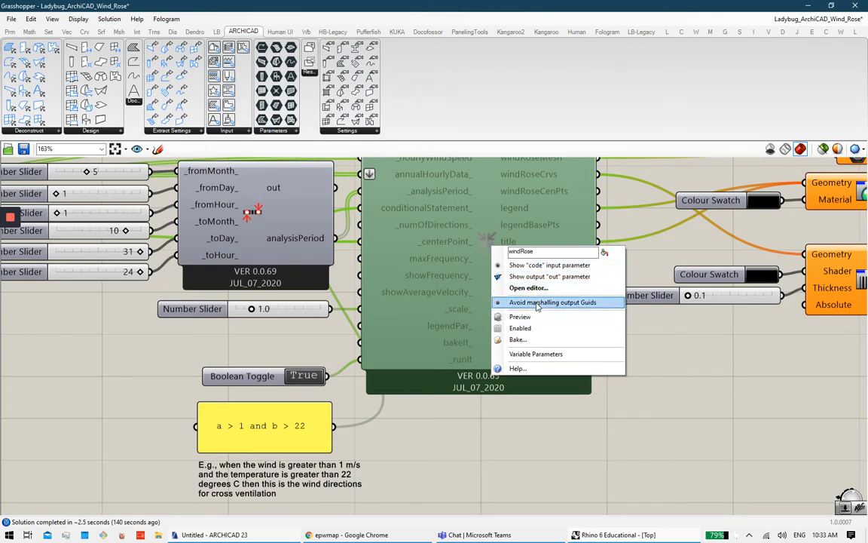
click(521, 329)
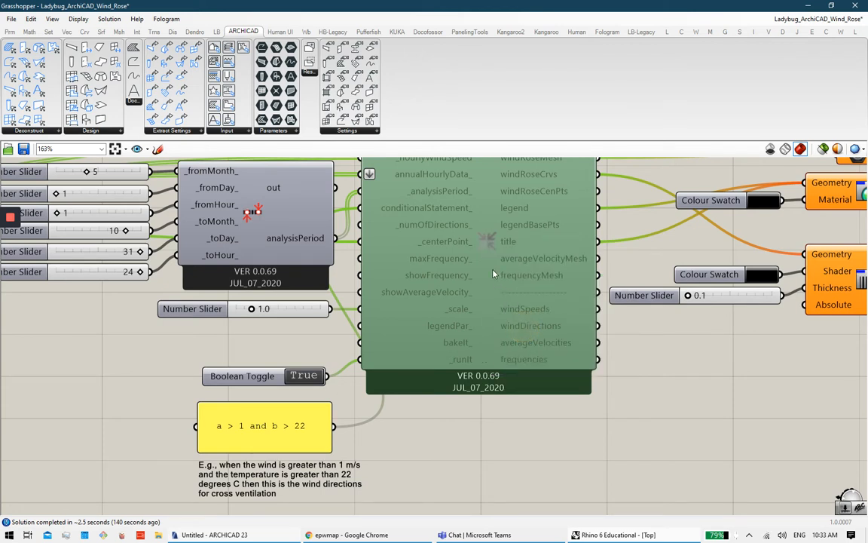
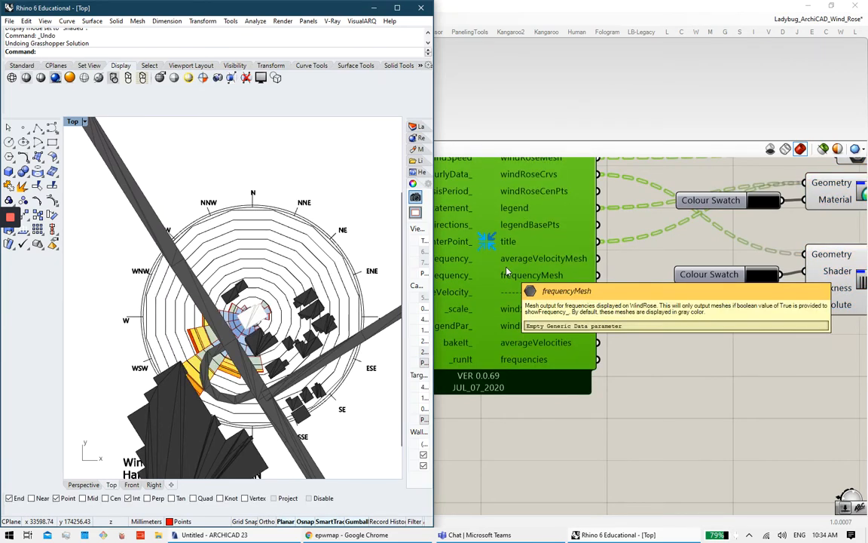
Step: Minimize Grasshopper, ARCHICAD and Chrome, then restore Rhino with the Grasshopper editor collapsed
click(691, 367)
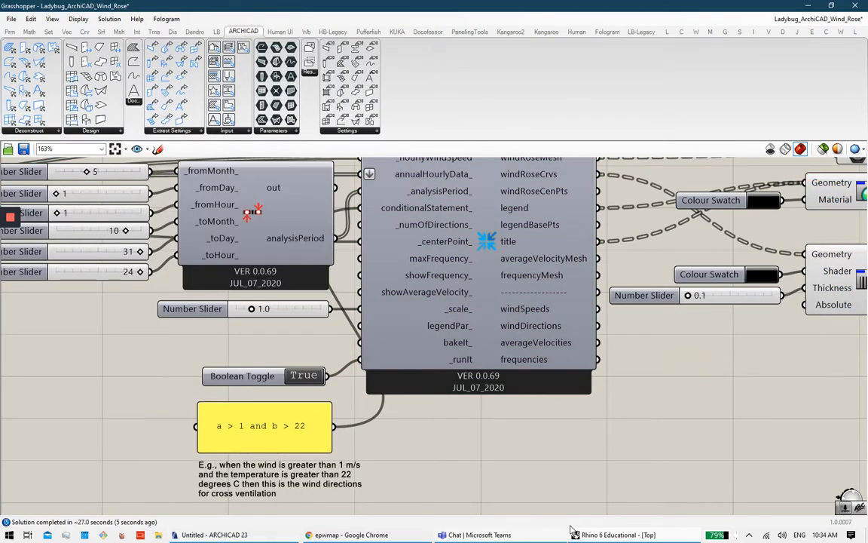
click(807, 6)
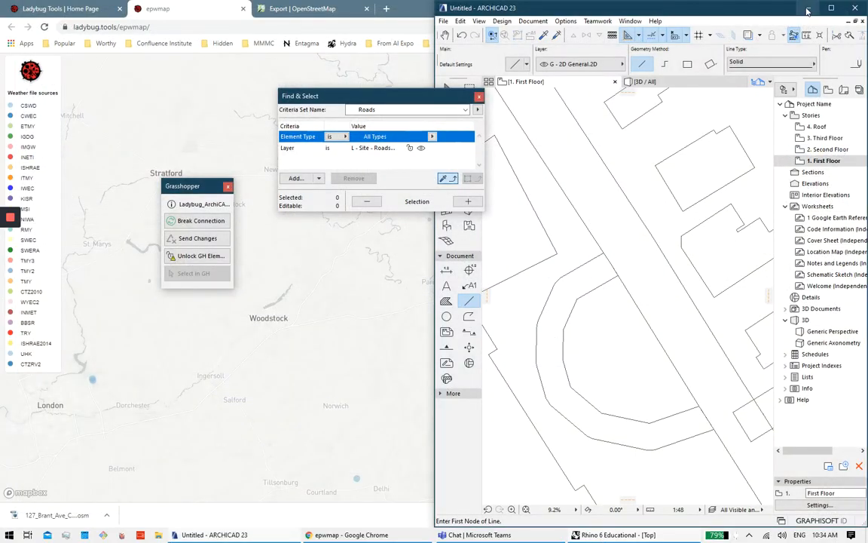
click(808, 8)
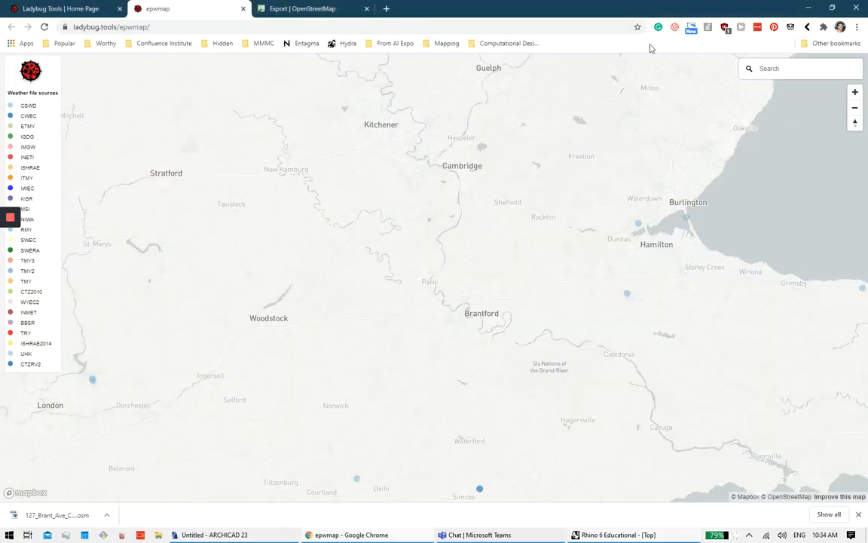
click(811, 8)
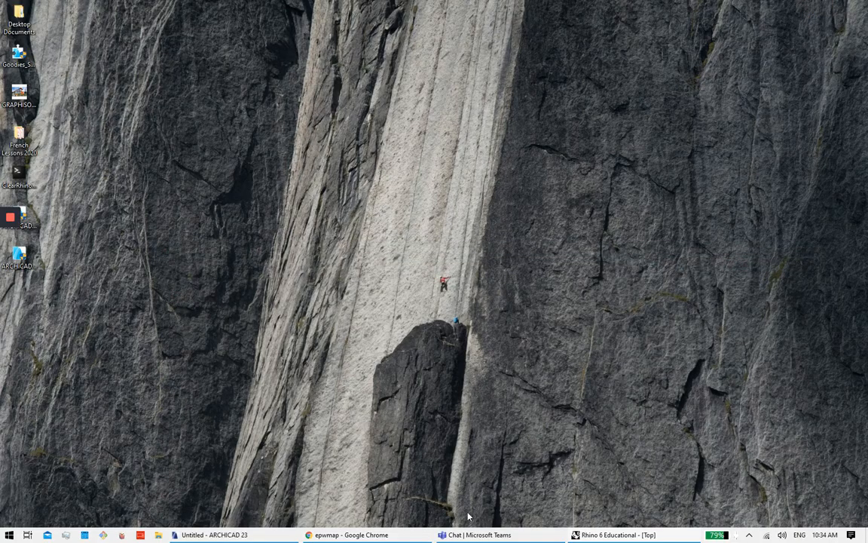
click(586, 537)
click(666, 4)
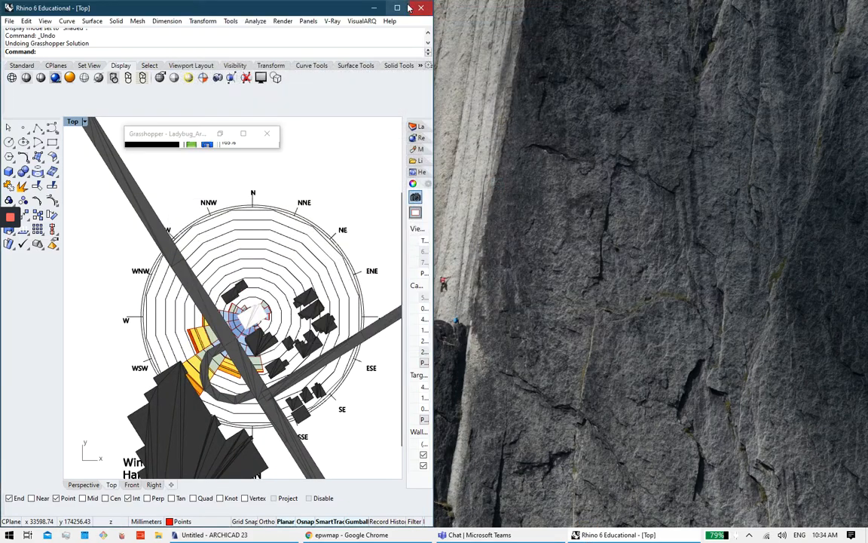
Step: Maximize Rhino and frame the speed wind rose with its conditional-selection caption
click(397, 8)
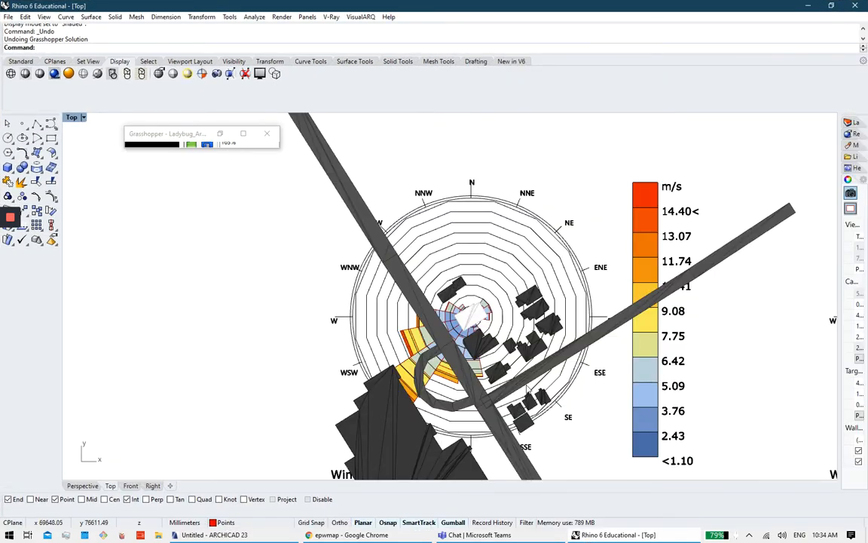
right_drag(459, 291, 444, 237)
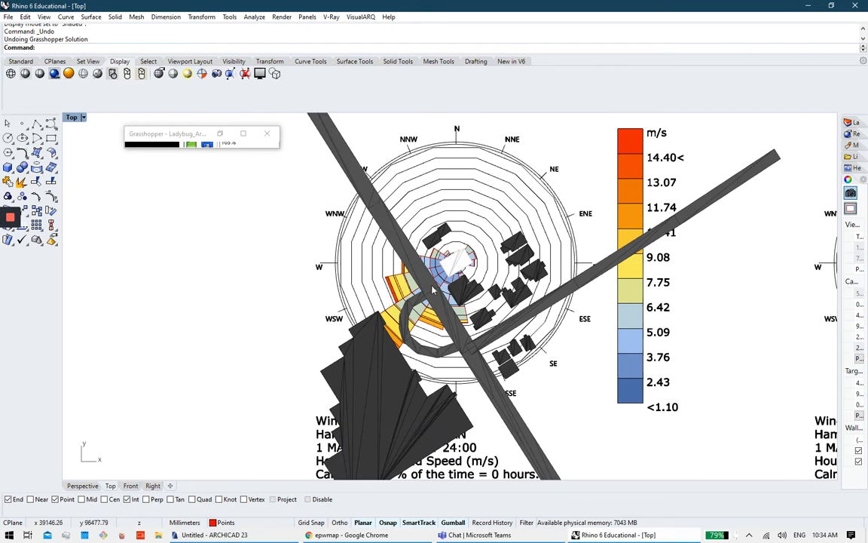
scroll(449, 246, up, 3)
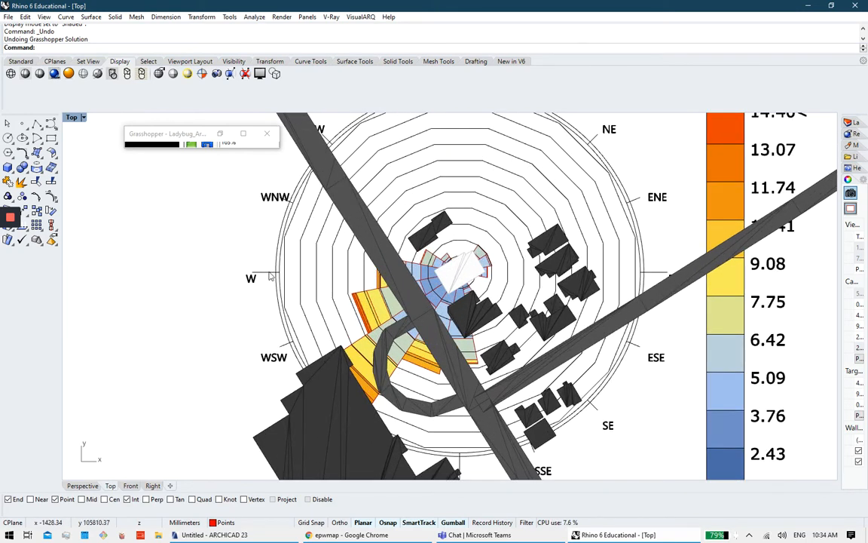
right_drag(497, 420, 477, 364)
click(435, 367)
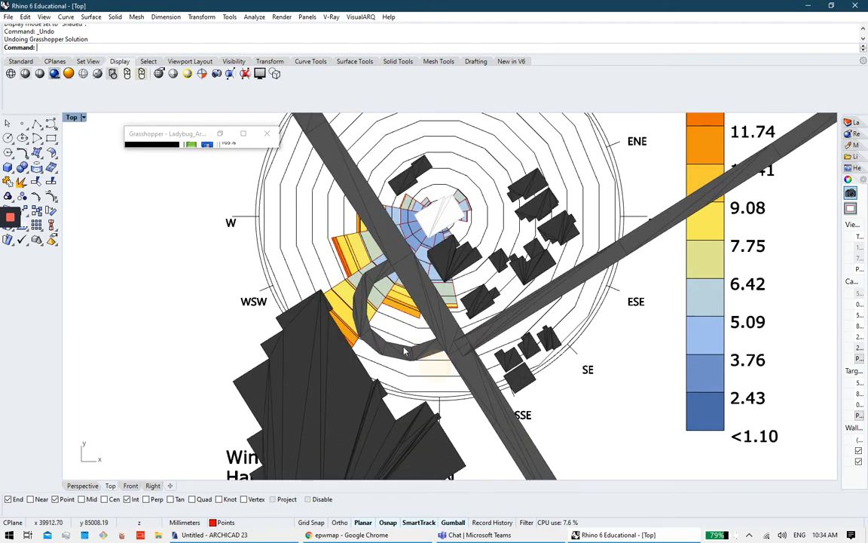
right_drag(405, 351, 435, 421)
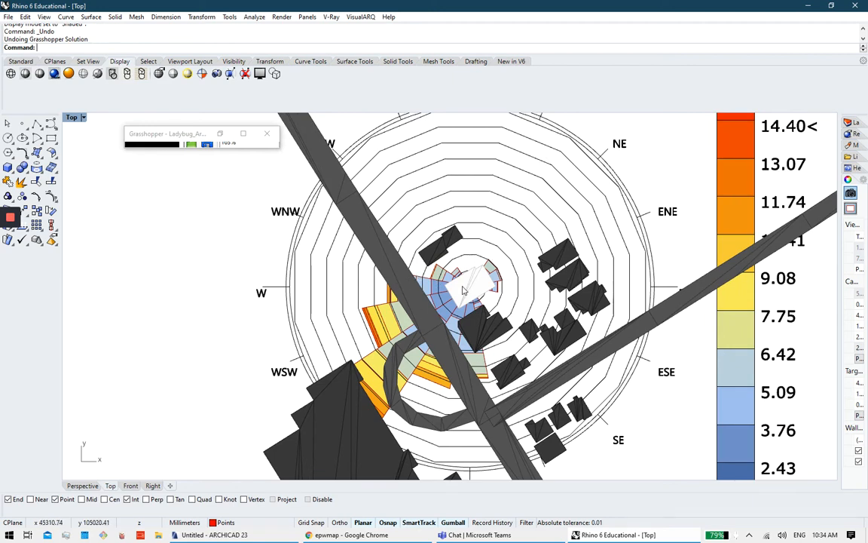
scroll(376, 298, down, 1)
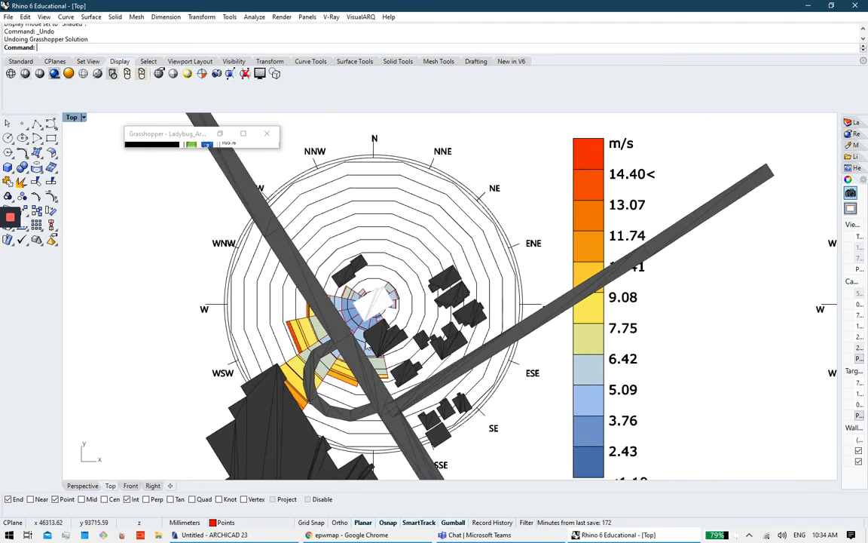
Step: Frame the temperature wind rose and centre both wind roses with their legends in the Top view
right_drag(508, 252, 352, 288)
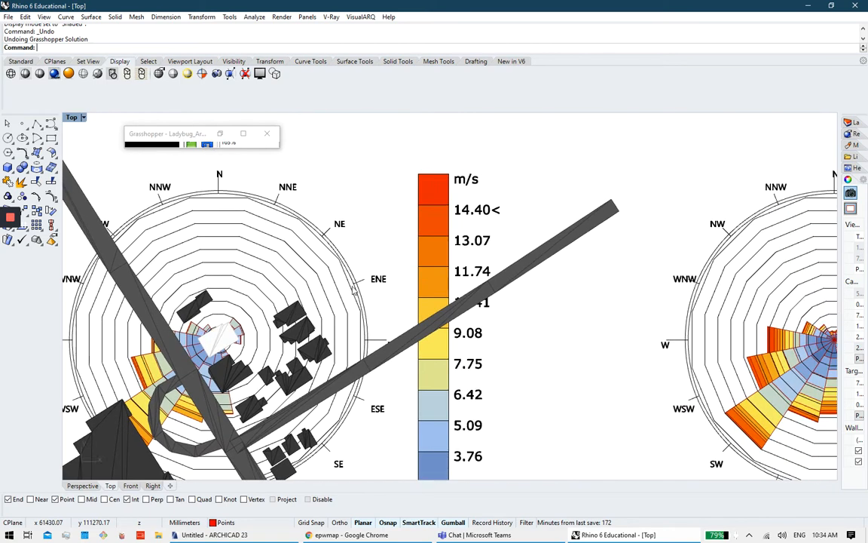
scroll(352, 289, down, 1)
mouse_move(439, 293)
right_down()
mouse_move(337, 302)
mouse_move(280, 293)
right_up()
right_drag(525, 303, 427, 272)
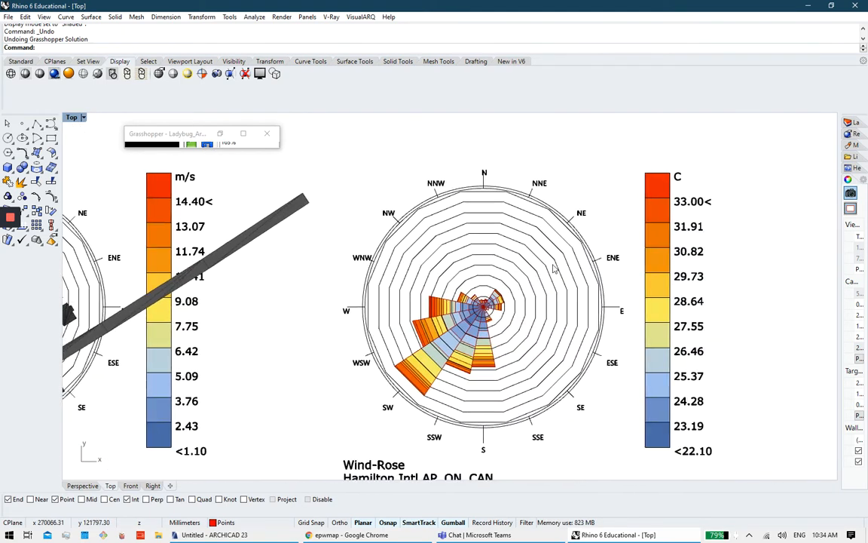
right_drag(358, 257, 415, 252)
scroll(532, 246, down, 1)
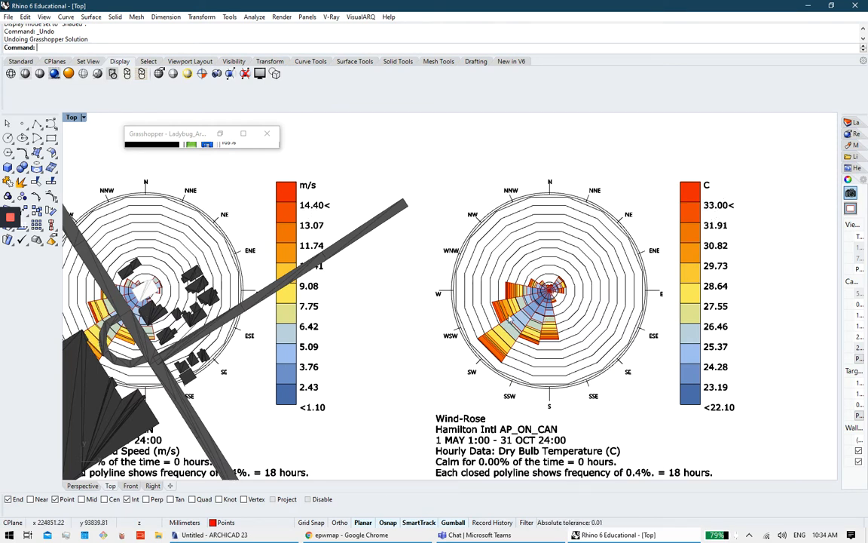
scroll(452, 285, down, 5)
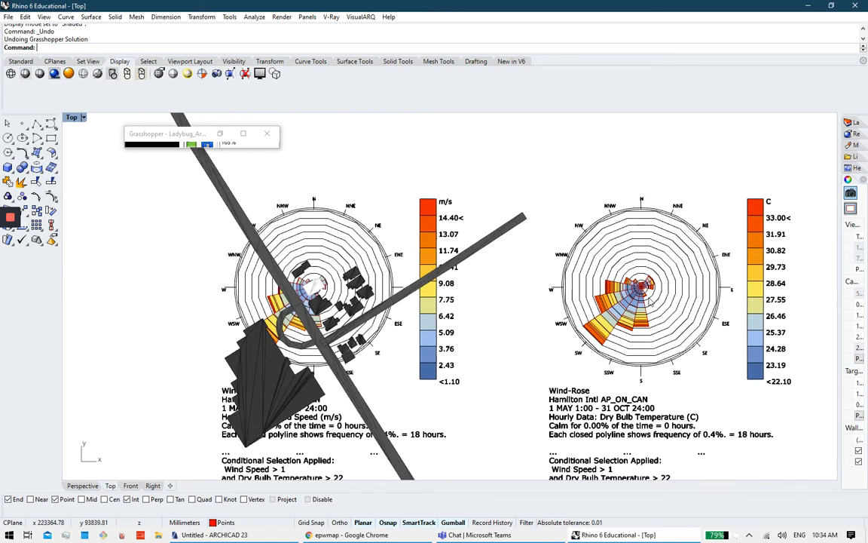
right_drag(478, 215, 509, 178)
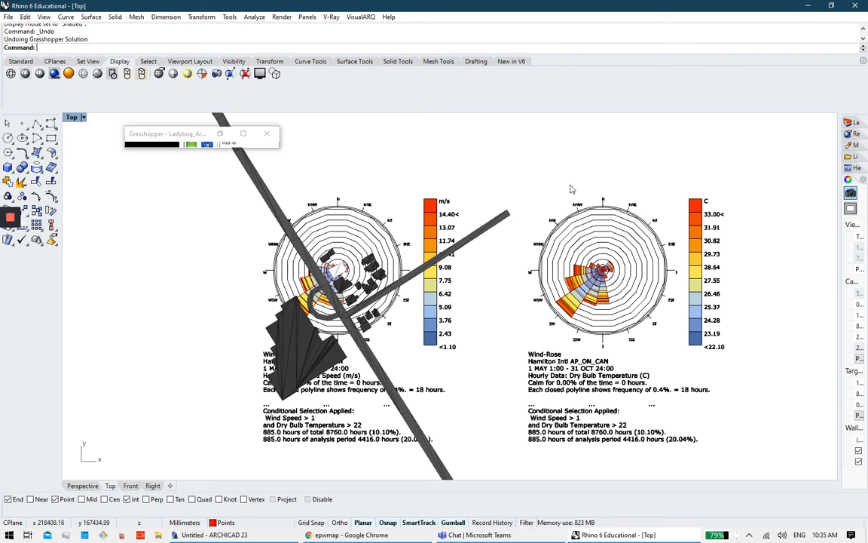
mouse_move(350, 534)
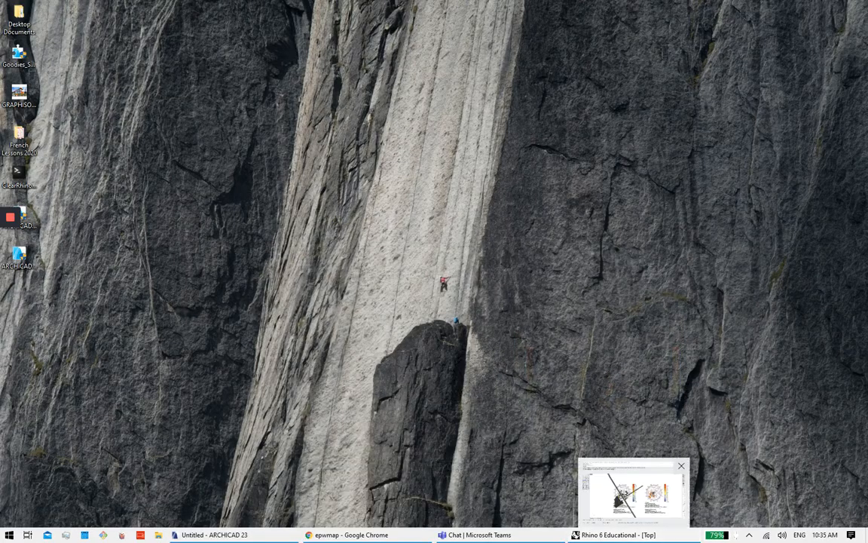
Step: Restore Grasshopper full screen, zoom out and pan the canvas back to the ArchiCAD group
click(635, 489)
double_click(654, 5)
scroll(483, 301, down, 5)
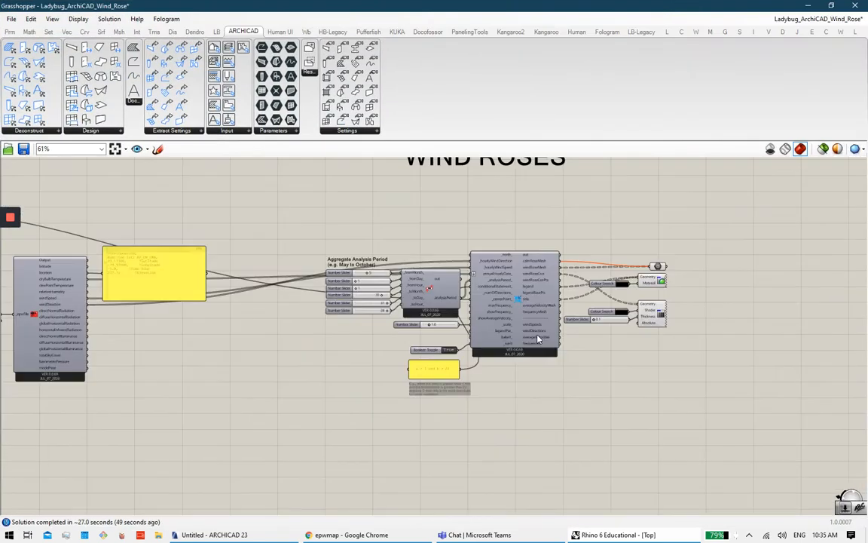
right_drag(488, 380, 576, 377)
right_drag(479, 333, 579, 367)
scroll(488, 297, down, 2)
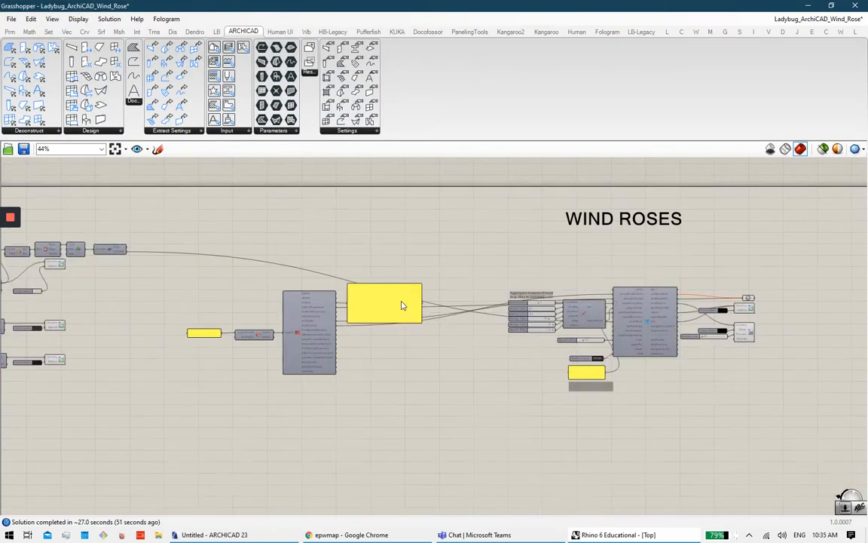
right_drag(403, 303, 490, 306)
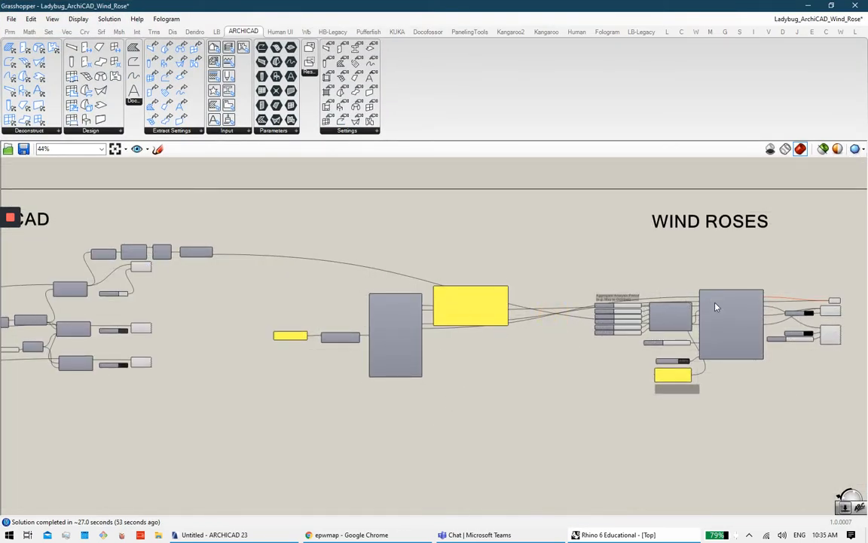
right_drag(173, 316, 315, 306)
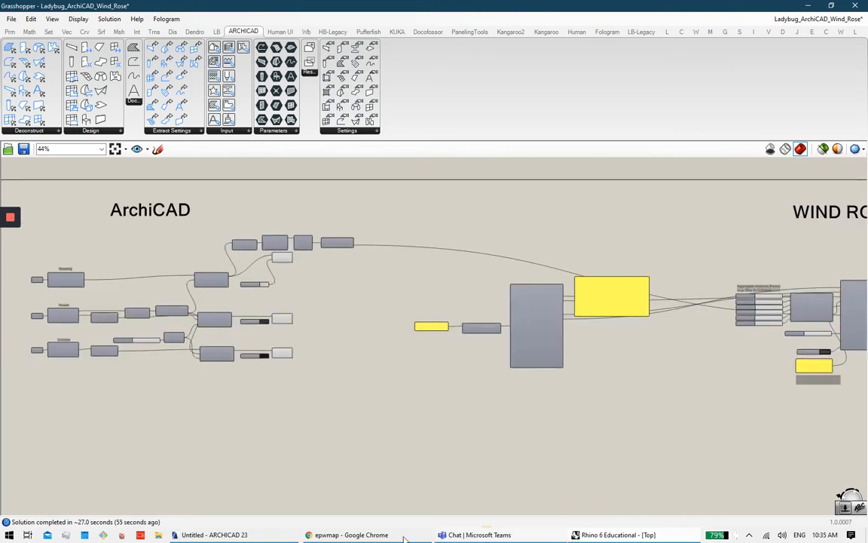
click(246, 536)
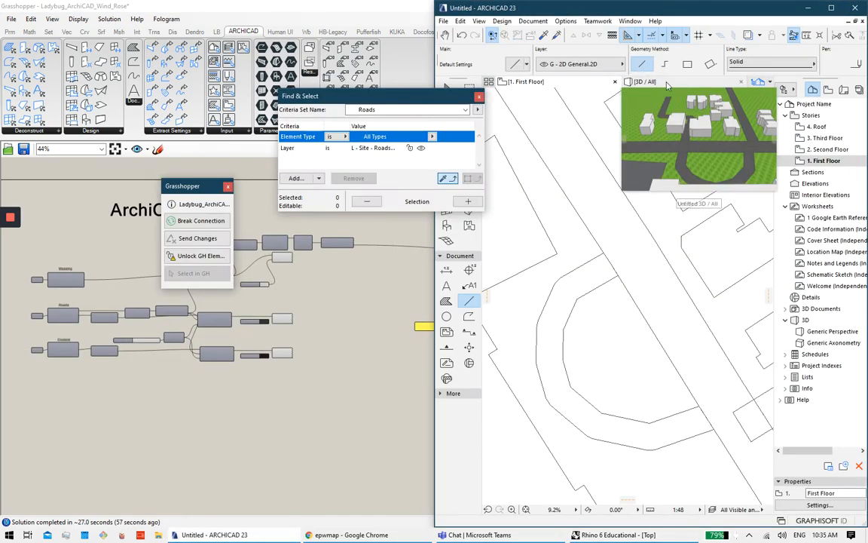
Step: Switch ARCHICAD to the 3D view and zoom around the building masses, roads and grassed site
click(664, 81)
scroll(657, 256, up, 5)
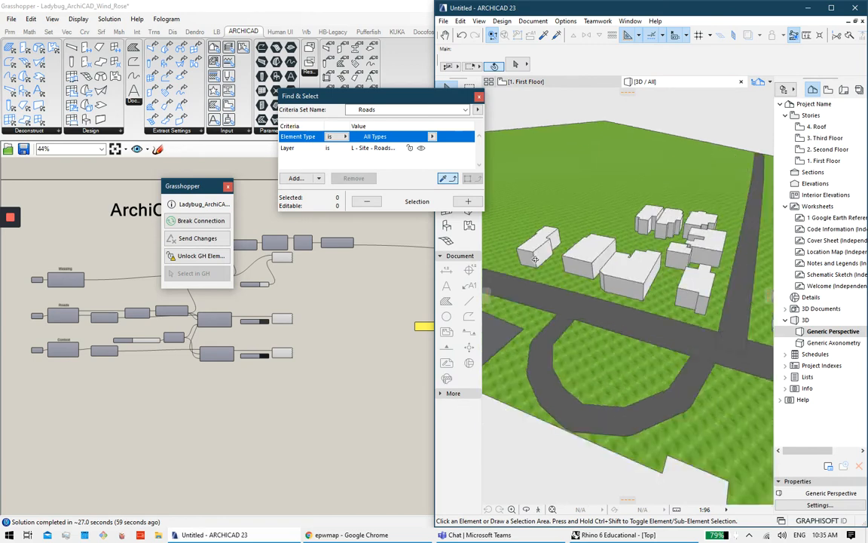
scroll(601, 238, down, 5)
scroll(601, 241, up, 8)
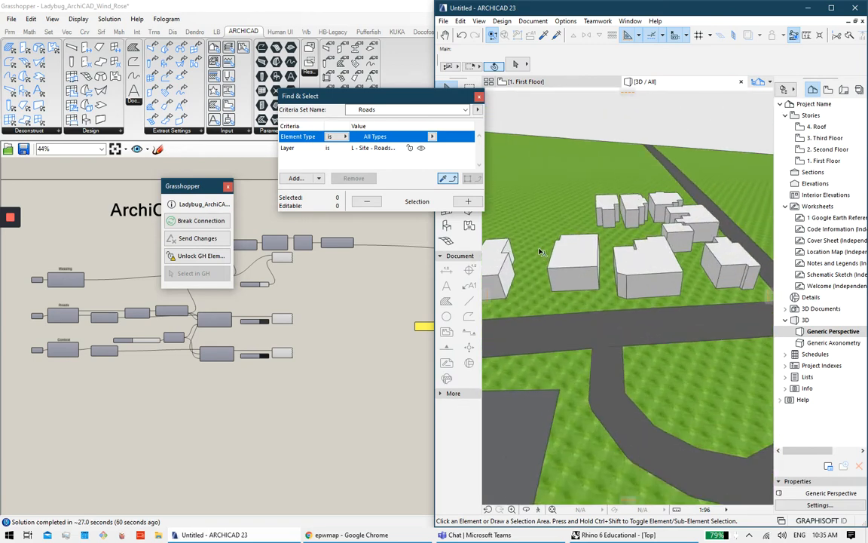
scroll(601, 249, down, 5)
scroll(642, 277, down, 2)
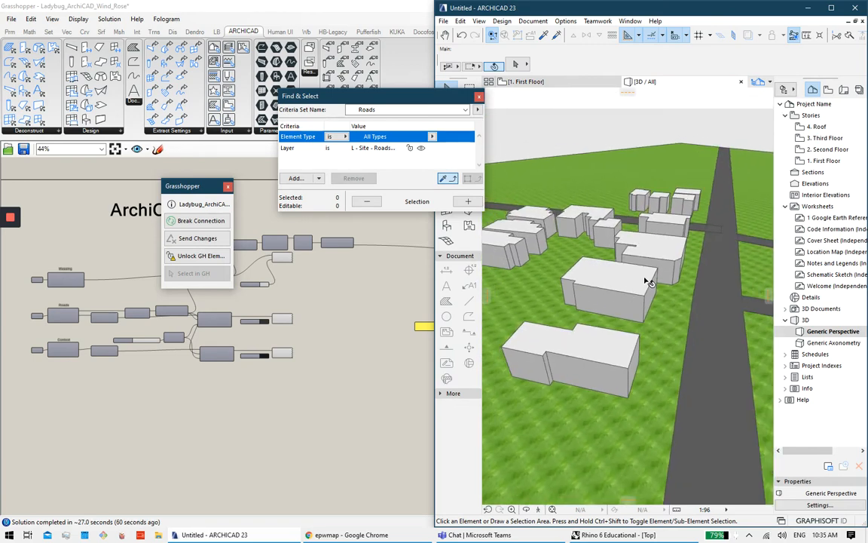
scroll(642, 278, up, 5)
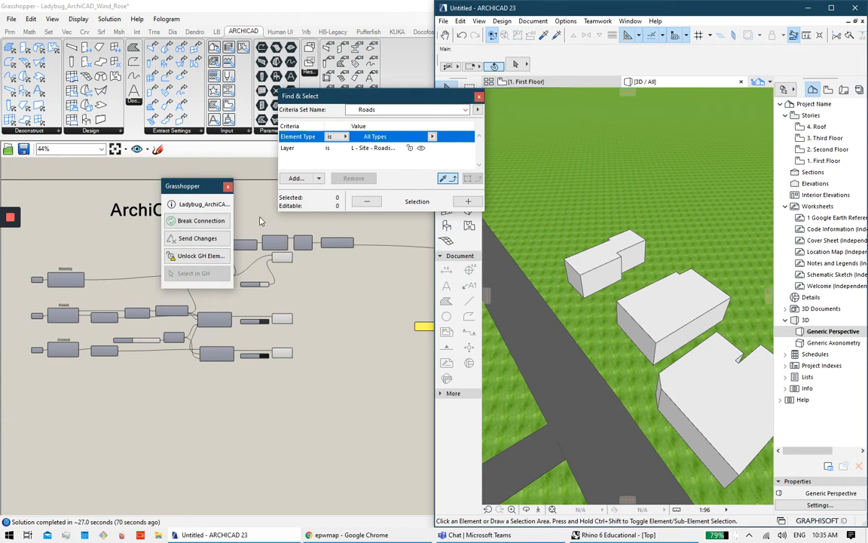
mouse_move(8, 215)
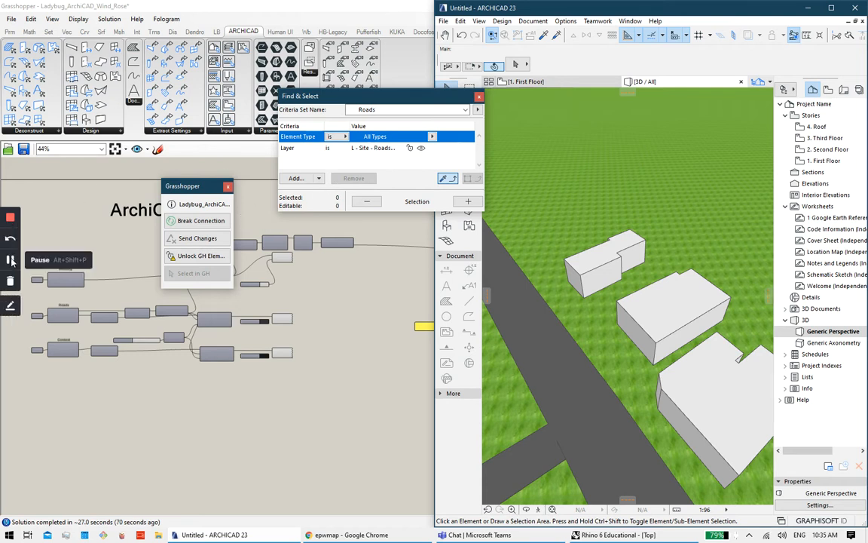
click(10, 260)
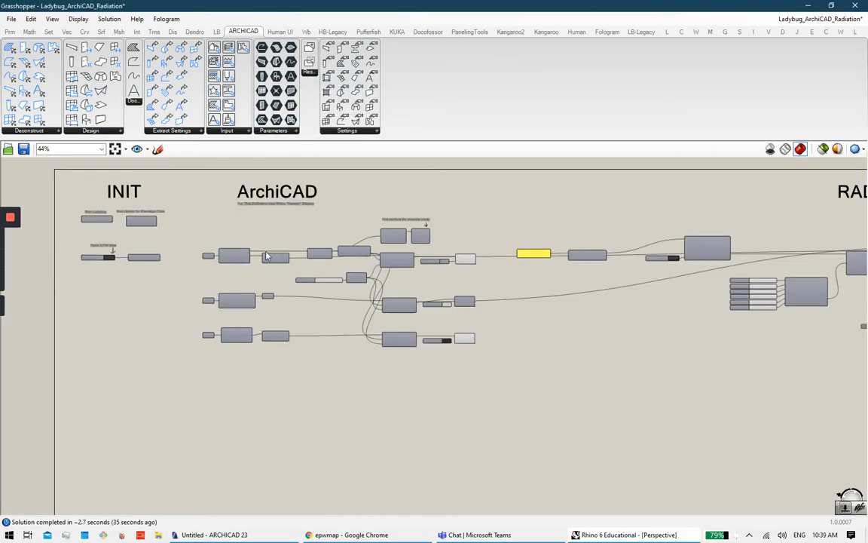
scroll(354, 203, down, 2)
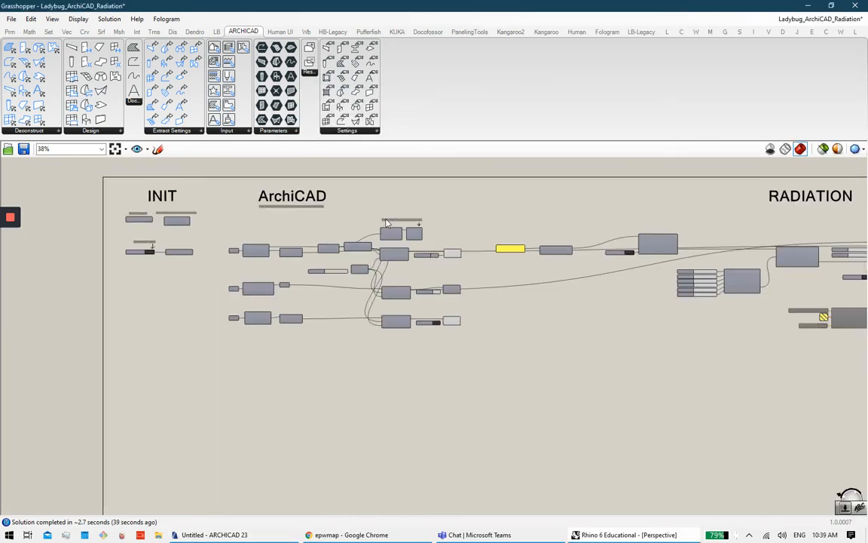
right_drag(634, 304, 558, 333)
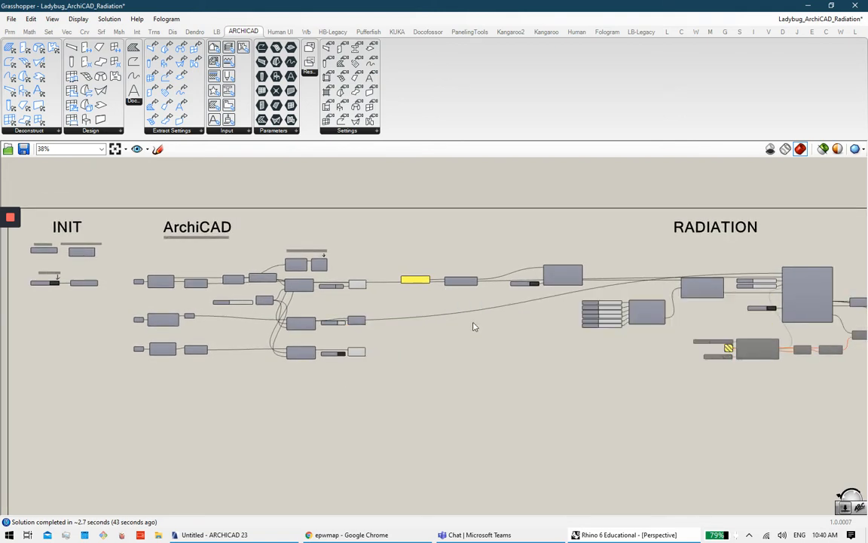
scroll(394, 280, up, 2)
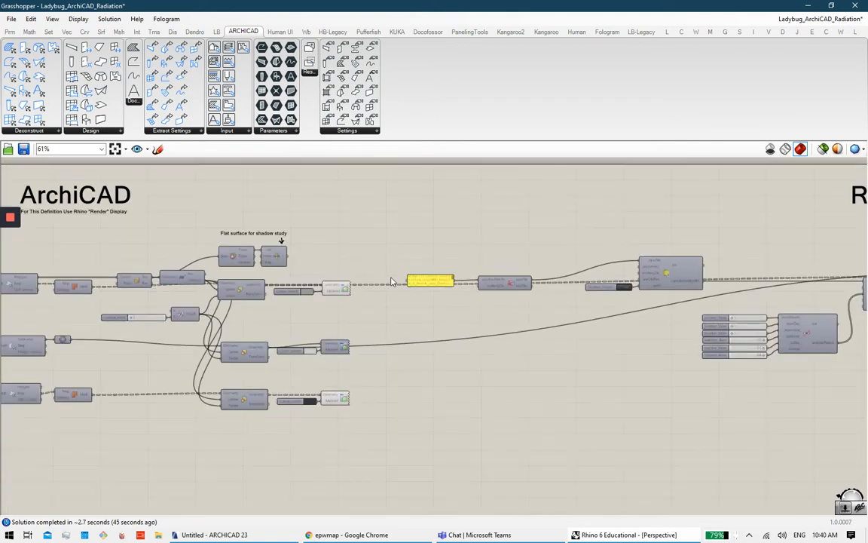
right_drag(526, 336, 342, 321)
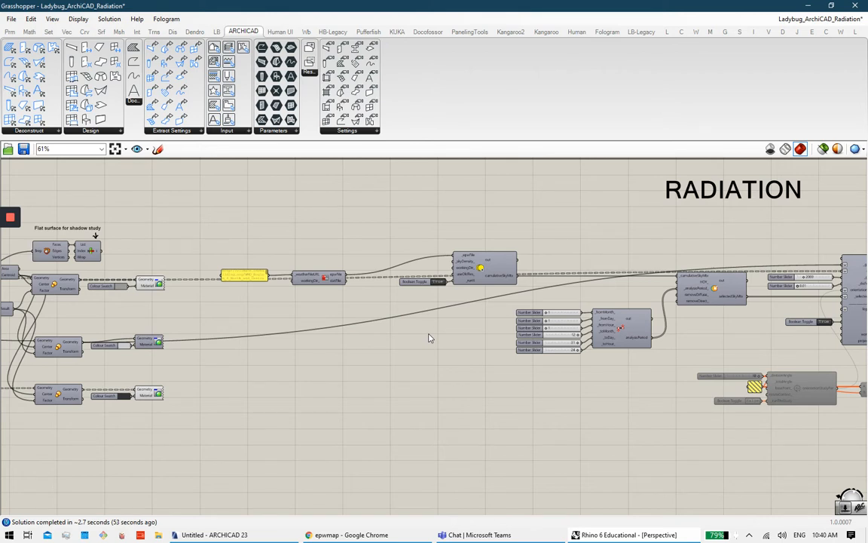
right_drag(467, 324, 311, 346)
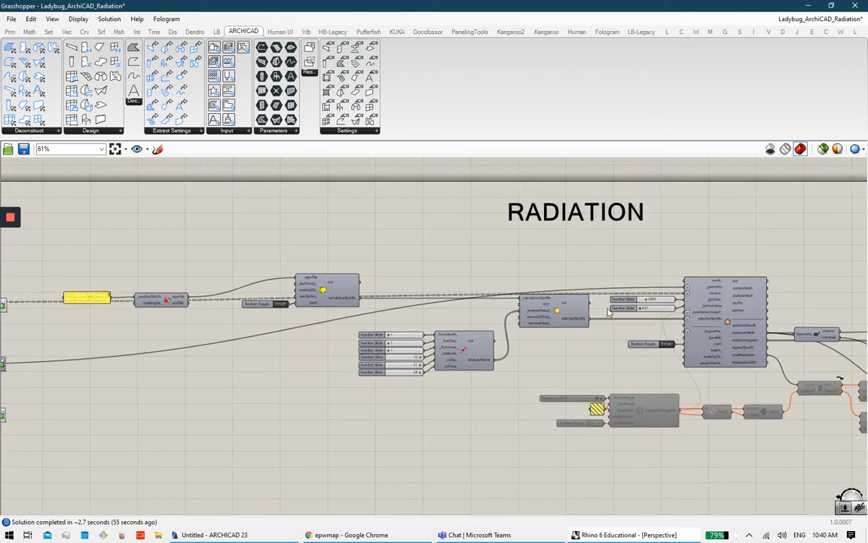
scroll(593, 317, up, 1)
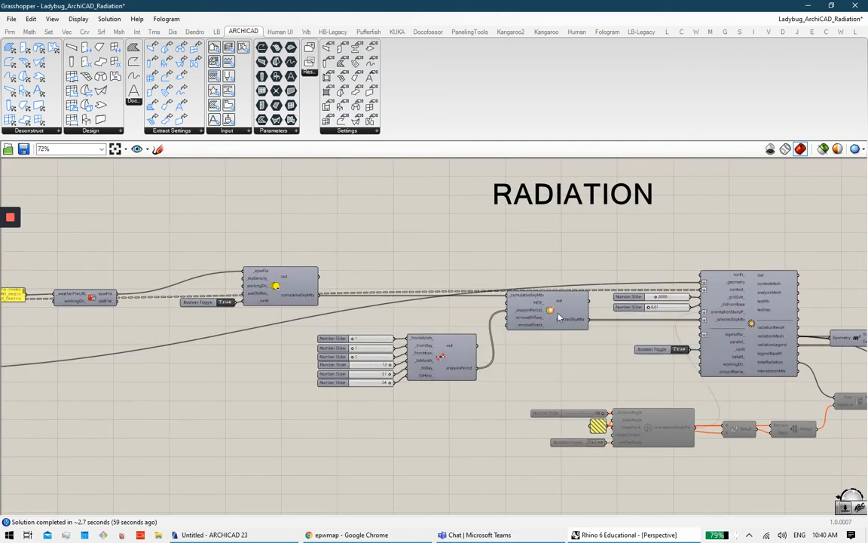
right_drag(216, 311, 78, 317)
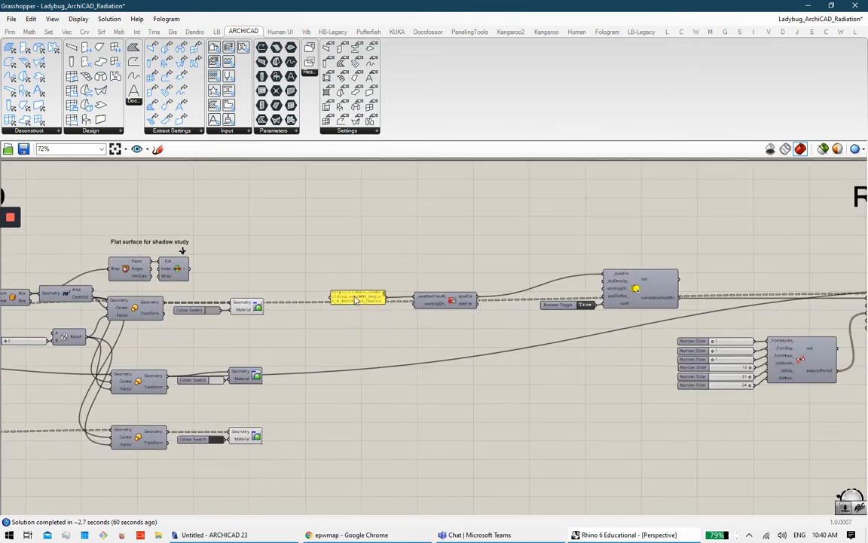
click(357, 299)
click(413, 357)
scroll(413, 357, up, 2)
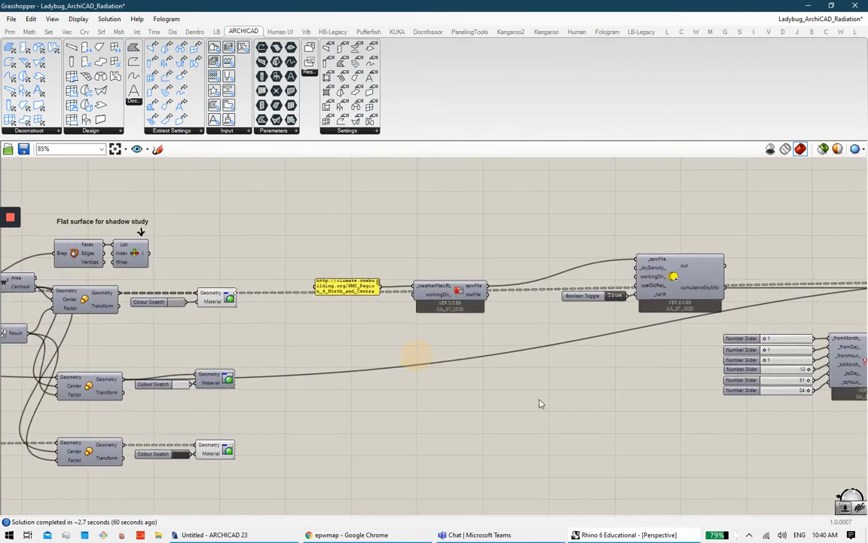
right_drag(594, 417, 289, 378)
right_drag(534, 398, 310, 388)
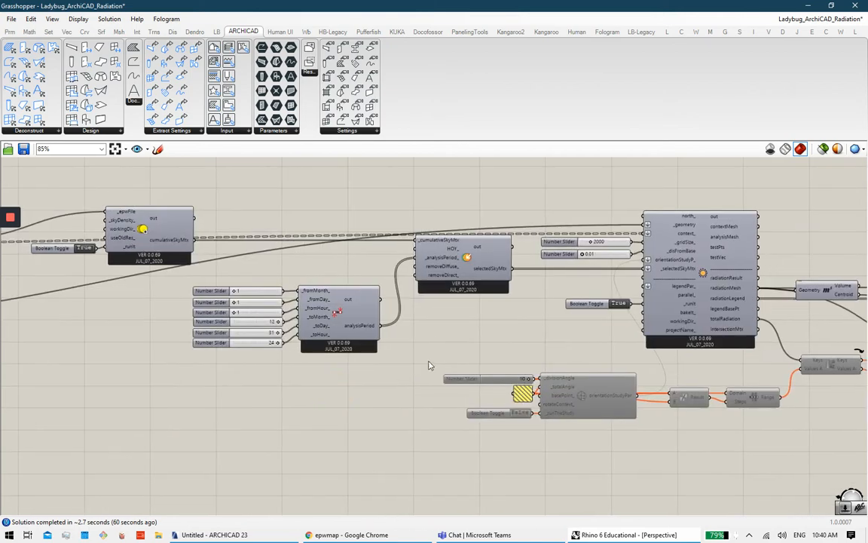
scroll(301, 310, up, 4)
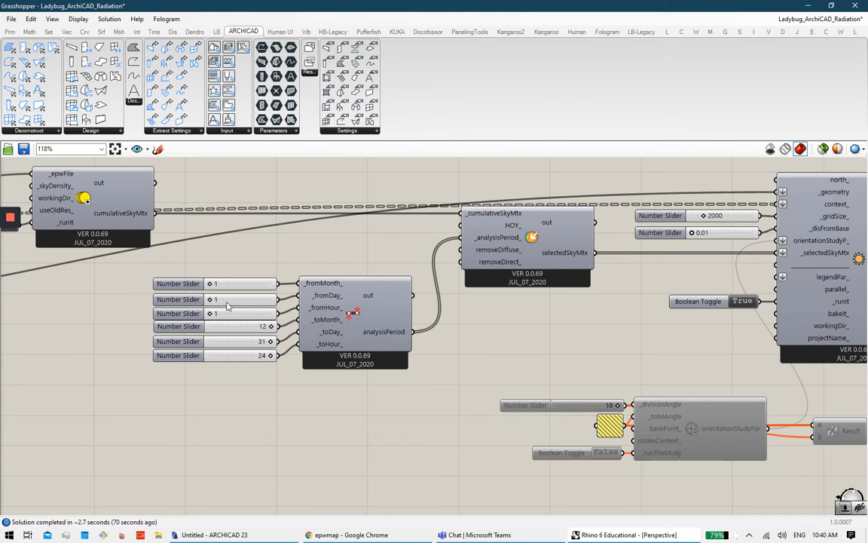
right_drag(622, 362, 386, 405)
right_drag(488, 426, 725, 455)
scroll(390, 393, up, 1)
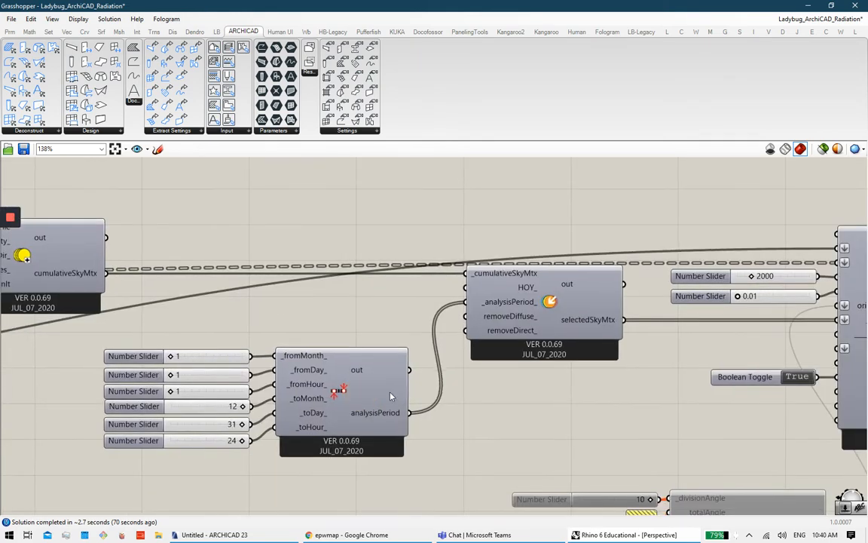
scroll(483, 357, down, 4)
scroll(498, 357, down, 2)
scroll(405, 271, up, 5)
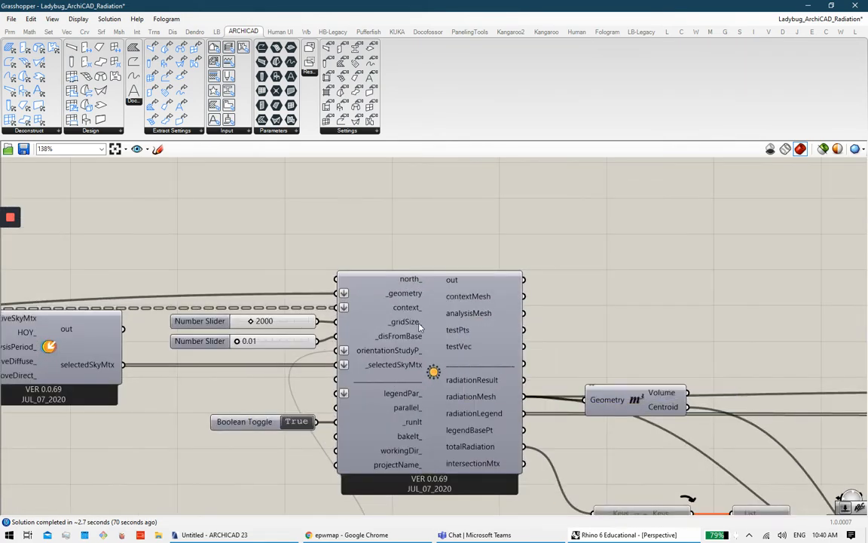
right_drag(405, 338, 481, 338)
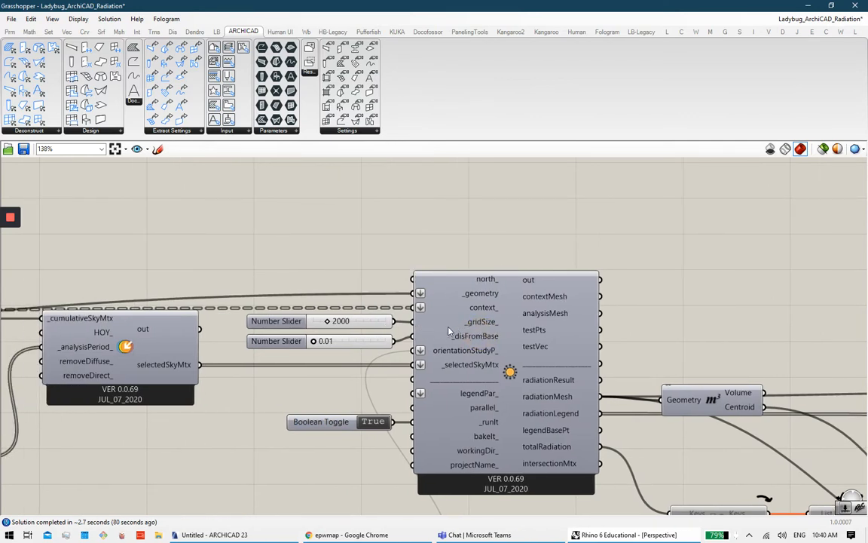
scroll(452, 340, down, 6)
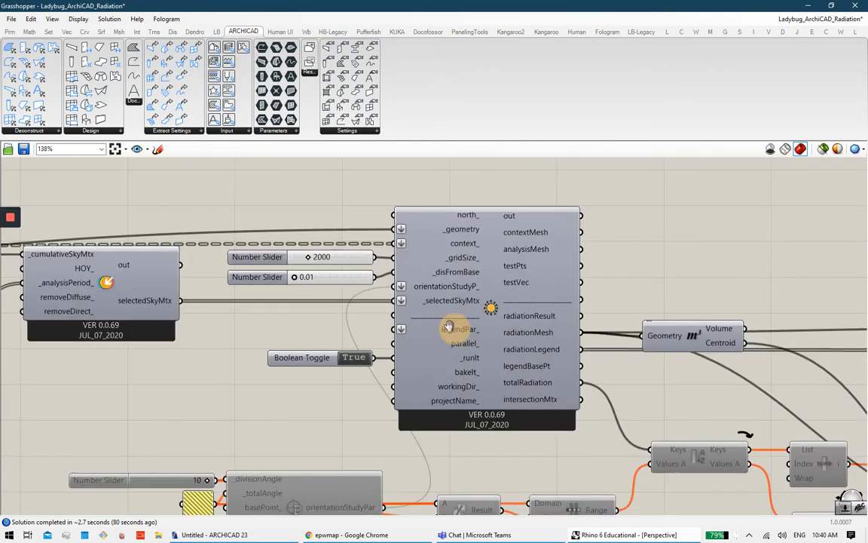
scroll(587, 319, up, 3)
scroll(587, 320, up, 2)
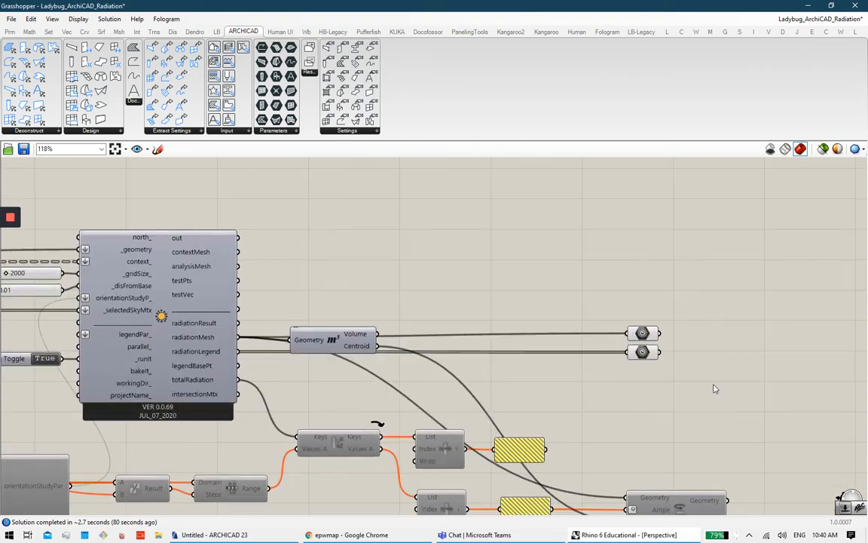
right_drag(392, 316, 552, 301)
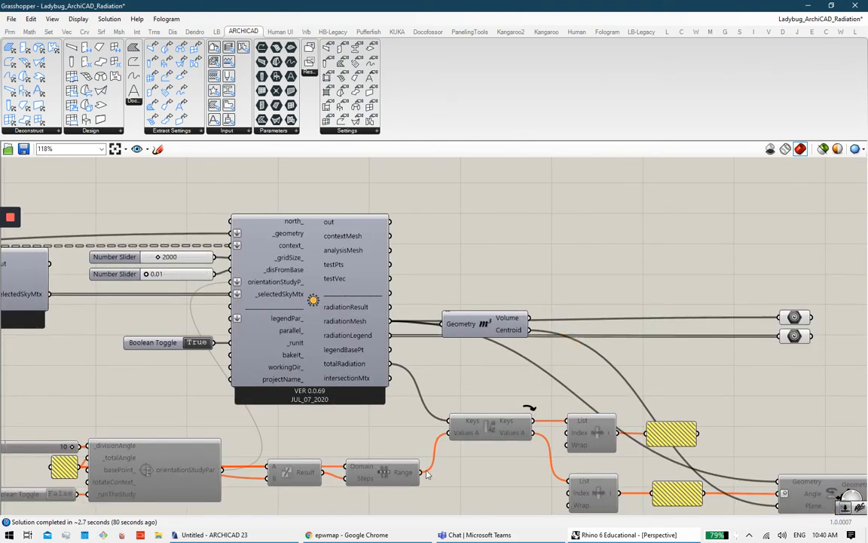
Step: Minimize Grasshopper and orbit the Rhino Perspective view over the site and radiation legend
click(808, 5)
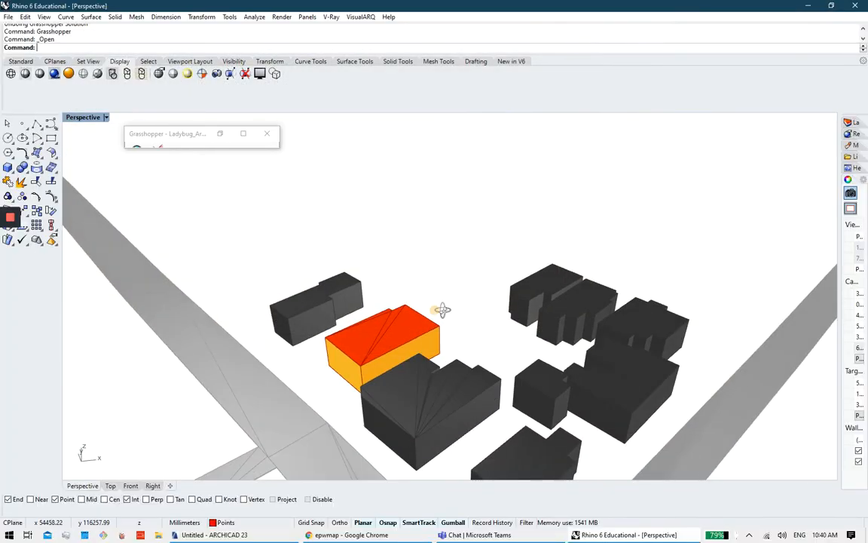
right_drag(468, 310, 518, 300)
right_drag(565, 276, 498, 295)
scroll(498, 294, down, 12)
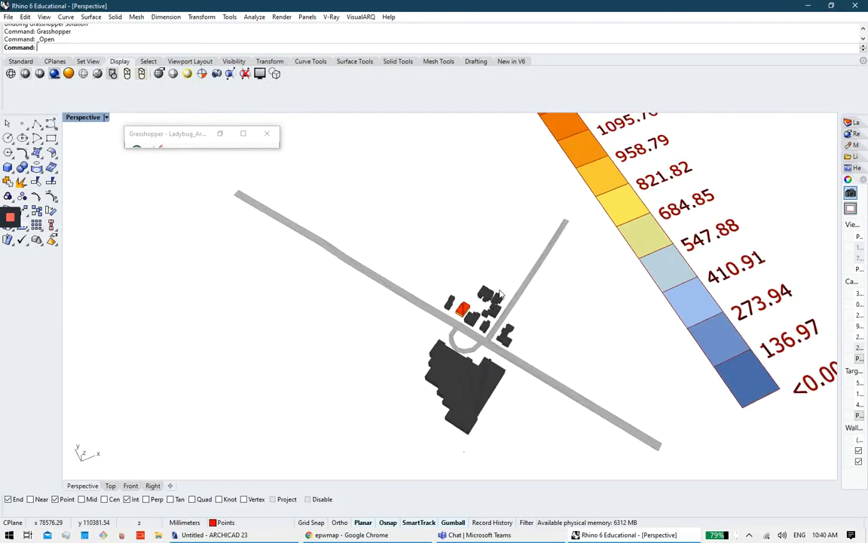
right_drag(563, 285, 582, 267)
scroll(626, 208, down, 5)
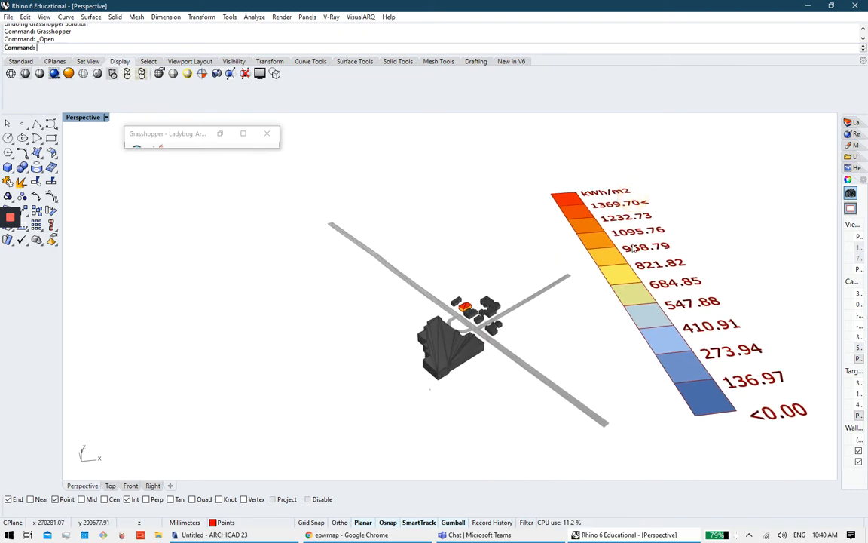
scroll(653, 234, up, 2)
scroll(646, 308, up, 5)
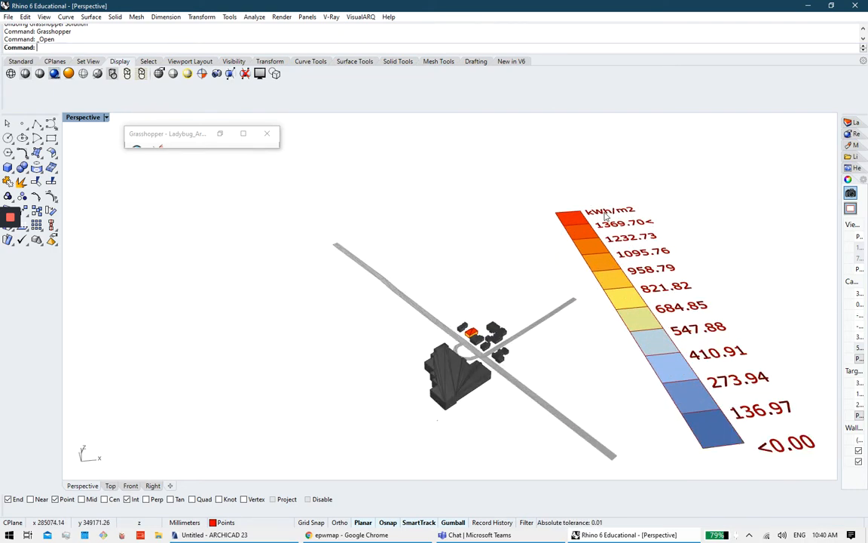
right_drag(455, 340, 558, 293)
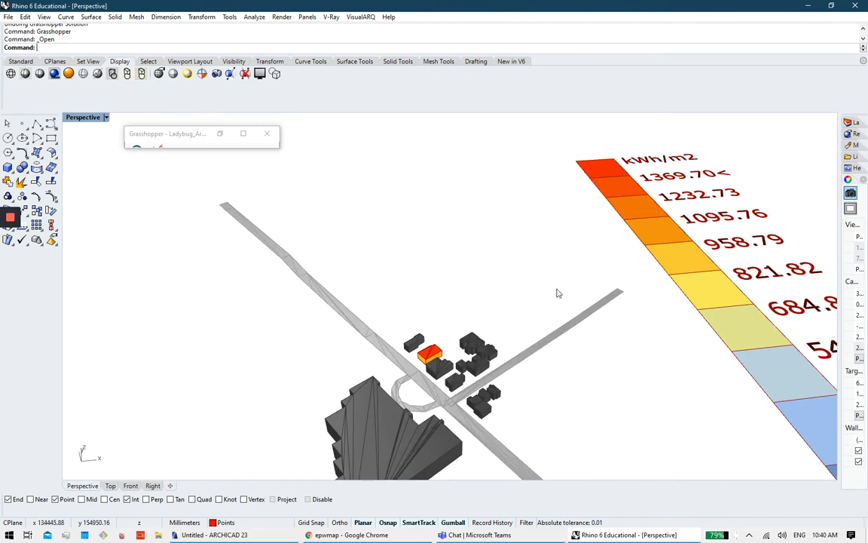
shift+right_drag(603, 272, 533, 346)
scroll(382, 435, up, 3)
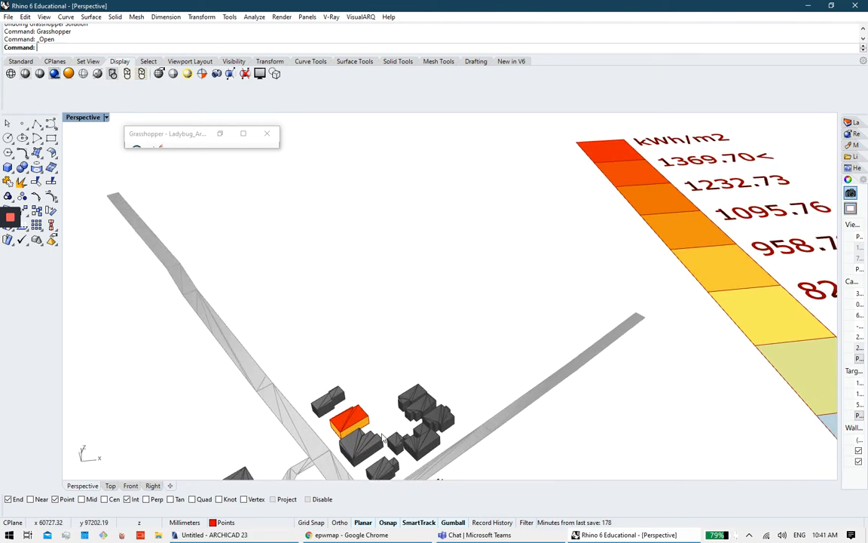
Step: Orbit around the house to inspect its red roof and yellow-to-blue radiation-coloured walls
right_drag(352, 412, 410, 417)
scroll(348, 422, up, 8)
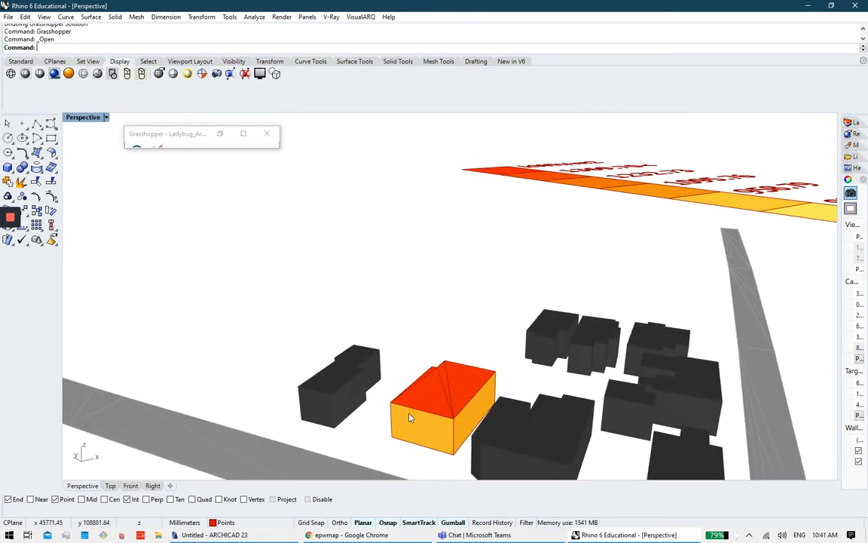
right_drag(468, 407, 467, 313)
scroll(443, 408, down, 5)
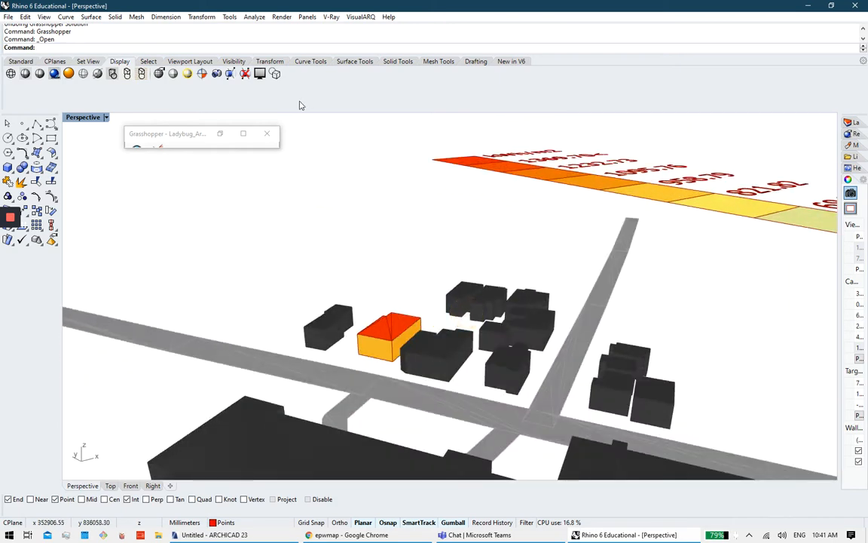
right_drag(450, 274, 464, 308)
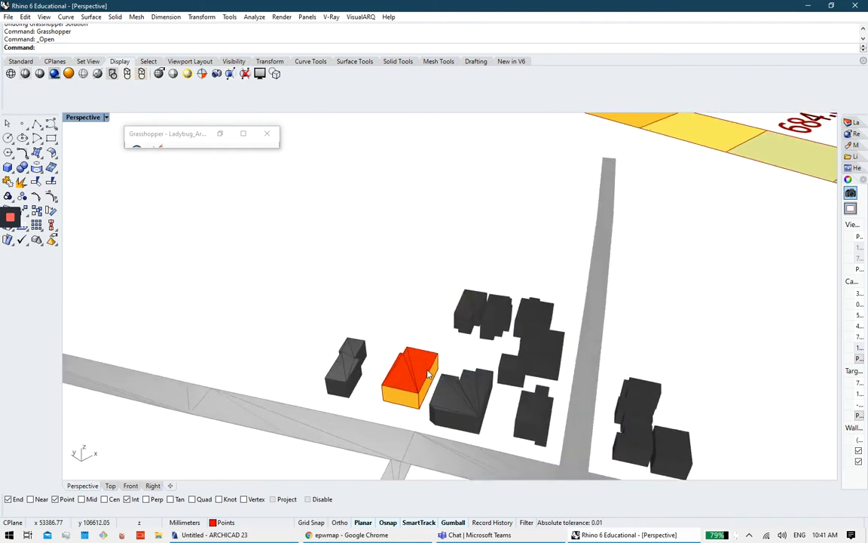
right_drag(427, 373, 578, 324)
scroll(645, 267, down, 6)
scroll(600, 320, up, 9)
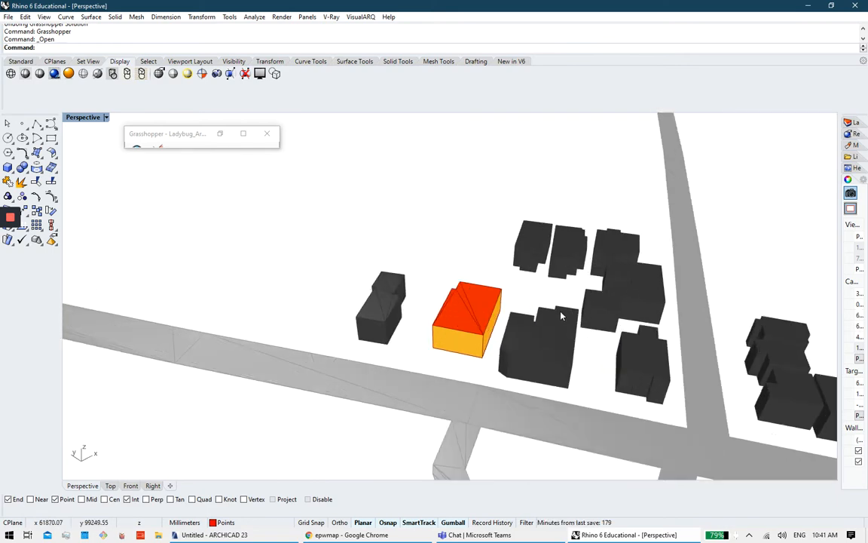
scroll(538, 309, down, 3)
right_drag(547, 284, 690, 282)
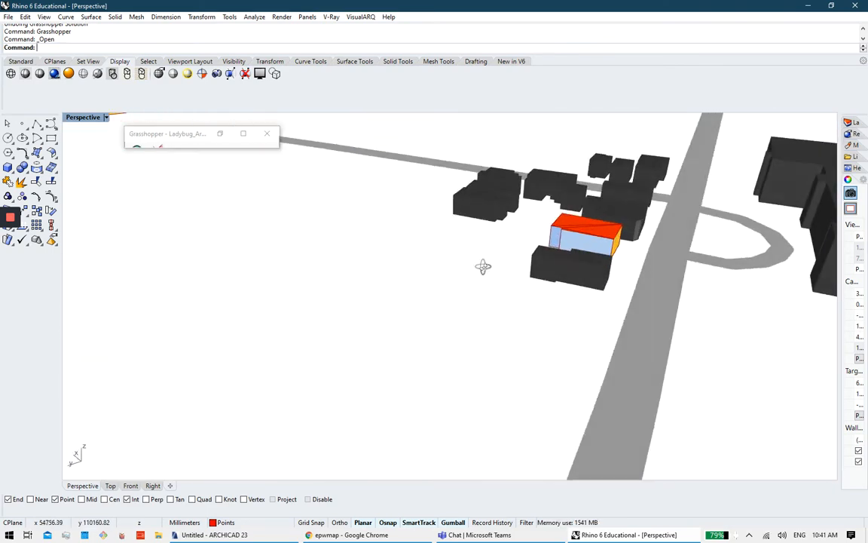
right_drag(483, 265, 411, 284)
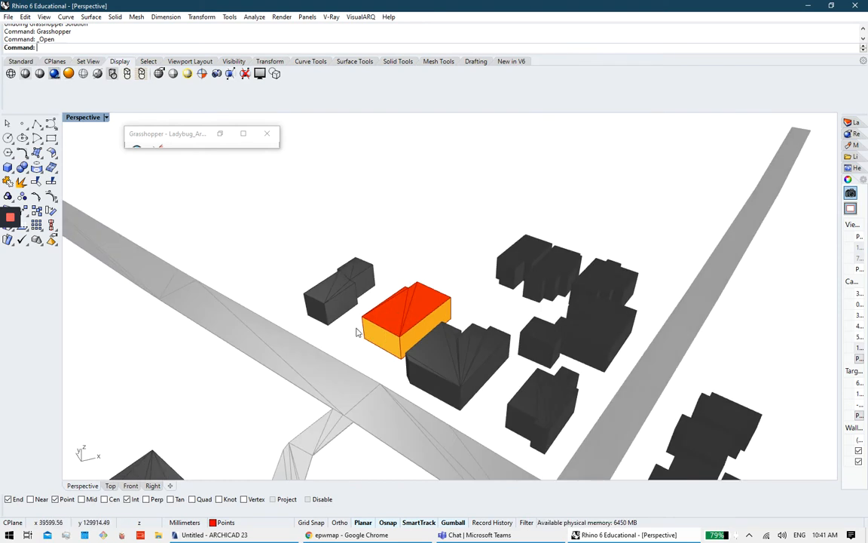
Step: Disable the Ladybug radiation analysis component via its radial menu in Grasshopper
click(244, 134)
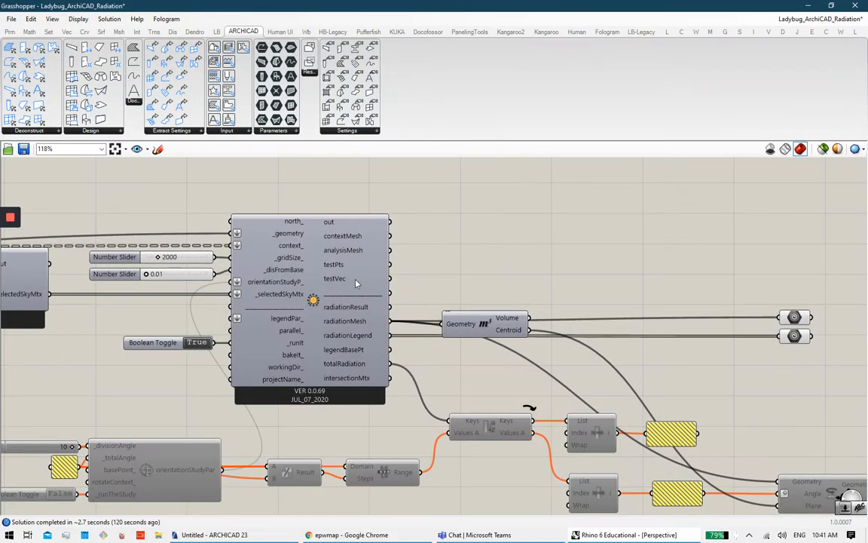
click(286, 259)
right_drag(285, 250, 485, 236)
right_drag(515, 273, 643, 272)
middle_click(643, 273)
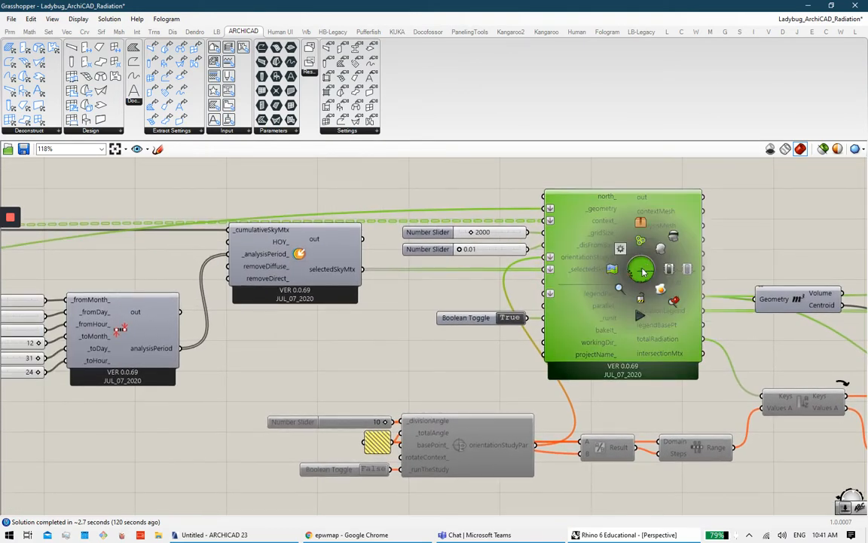
click(689, 271)
click(748, 229)
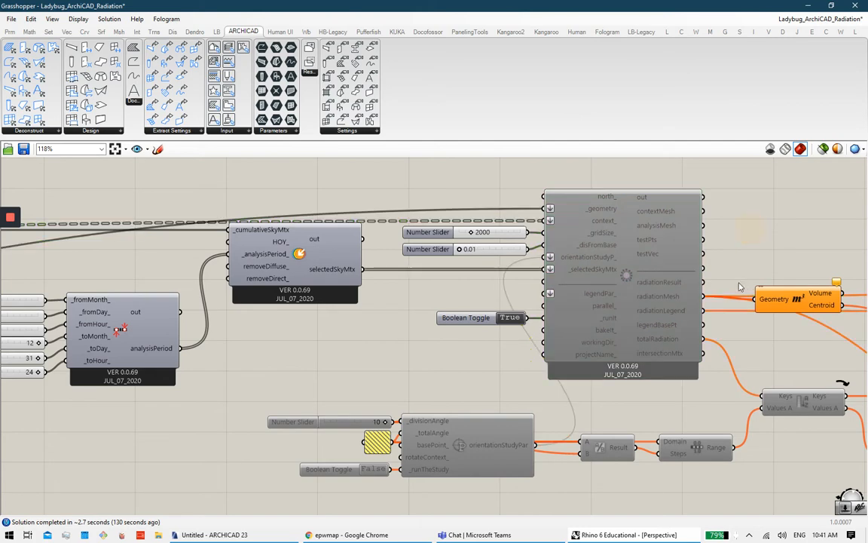
right_drag(741, 309, 516, 290)
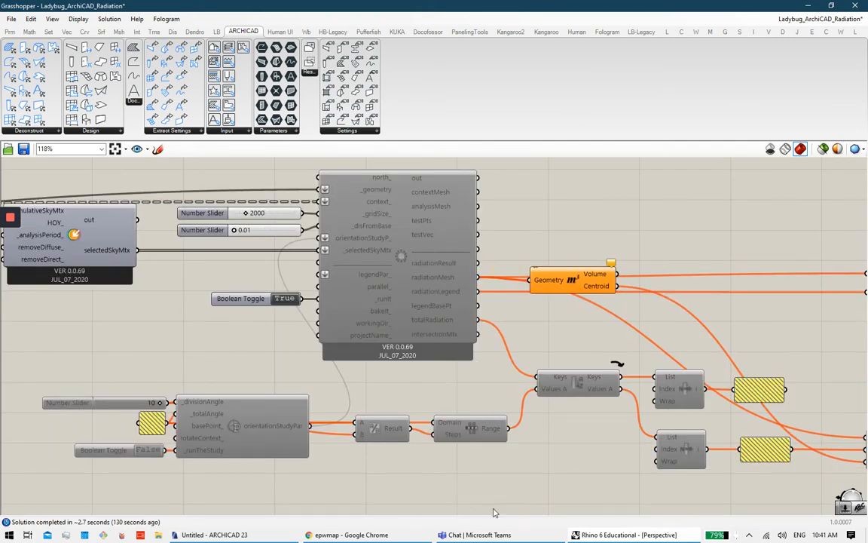
Step: Bring the ARCHICAD 23 model with its Grasshopper connection palette to the front
click(202, 534)
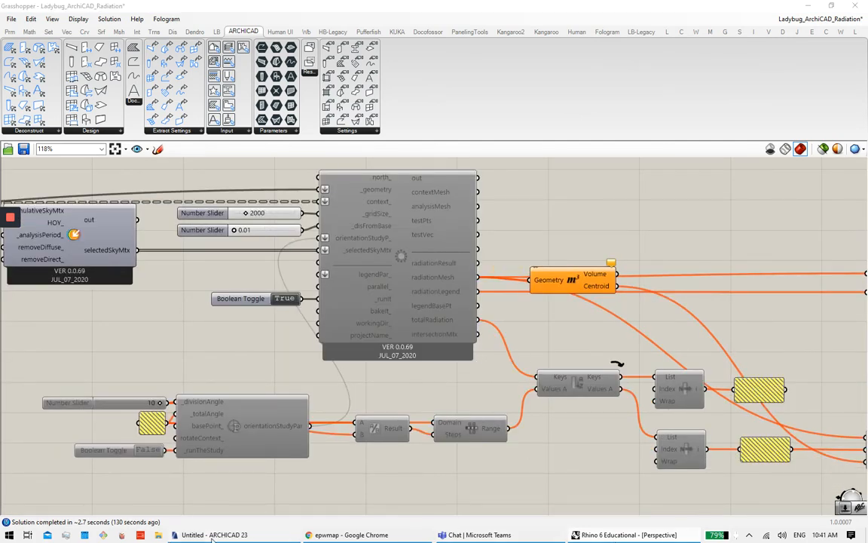
click(600, 535)
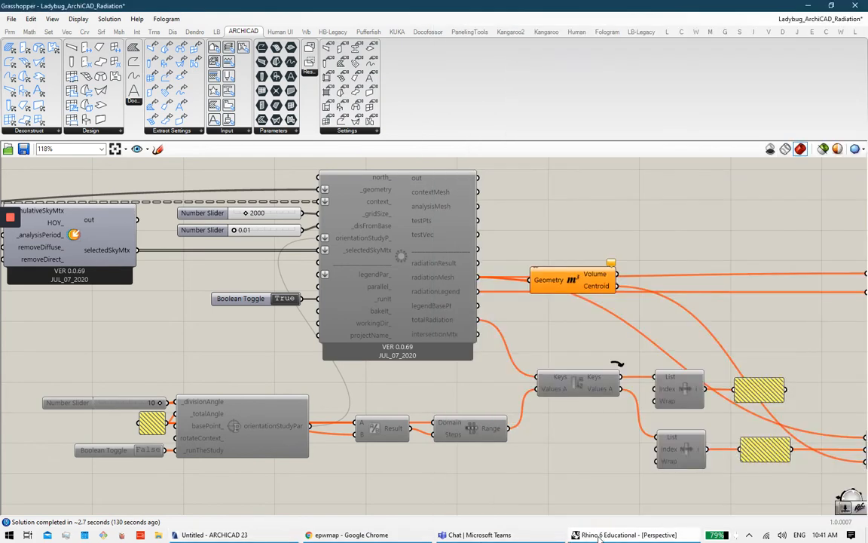
click(245, 536)
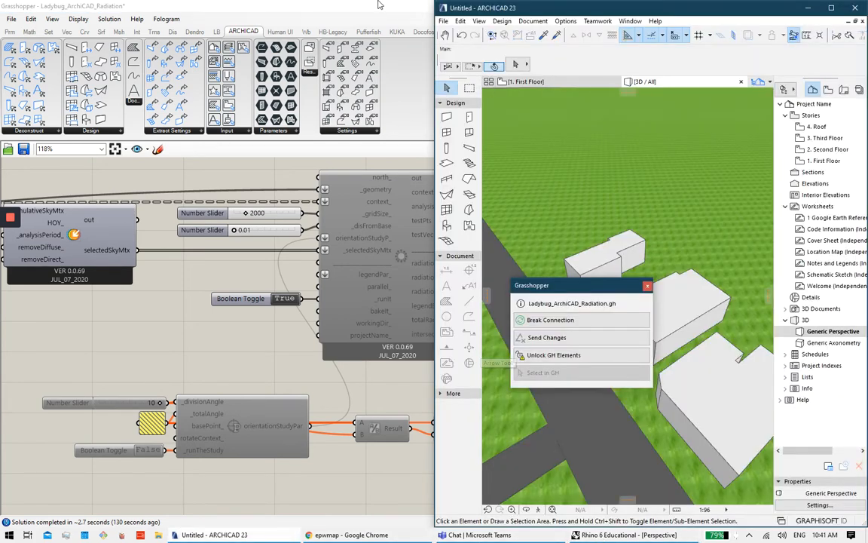
Step: Zoom the Rhino Perspective view over the uncoloured massing and compare with ARCHICAD's 3D view
click(379, 4)
click(806, 5)
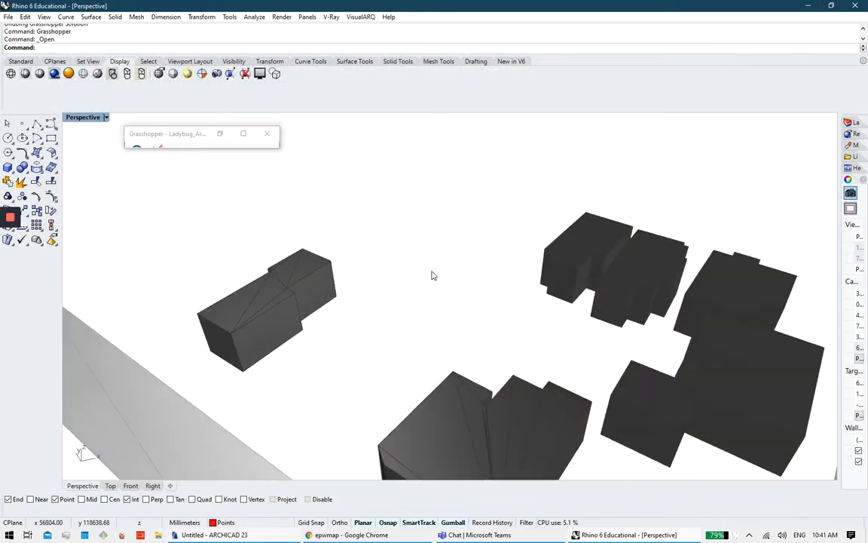
scroll(433, 275, down, 8)
scroll(530, 419, up, 3)
mouse_move(629, 534)
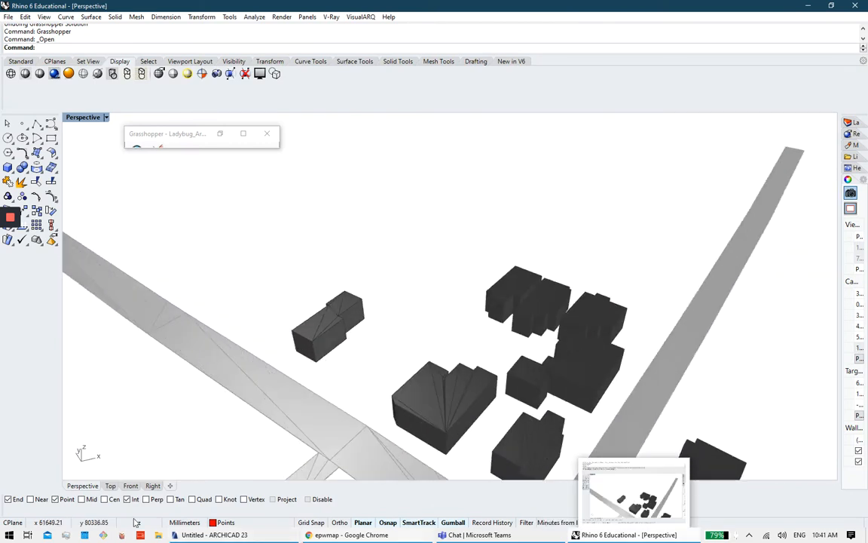
click(204, 534)
click(601, 535)
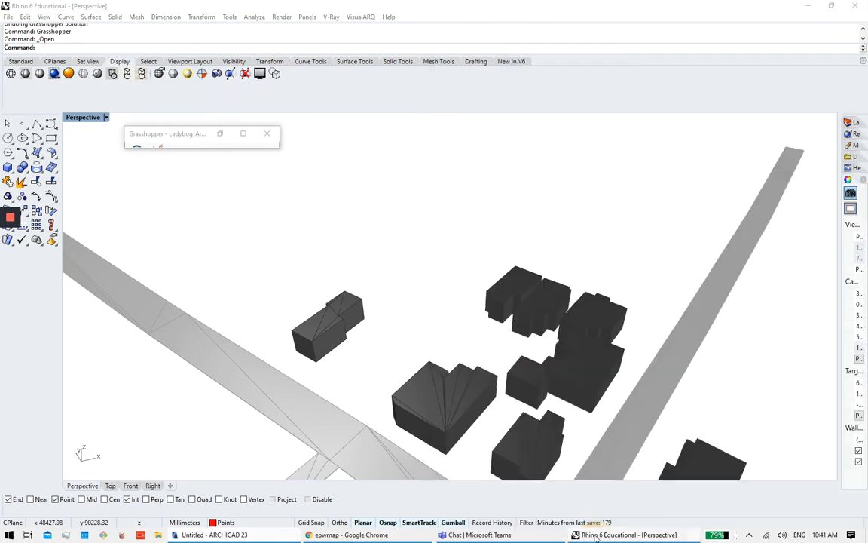
Step: Restore Grasshopper and pan the canvas to the ArchiCAD and INIT sections
click(244, 135)
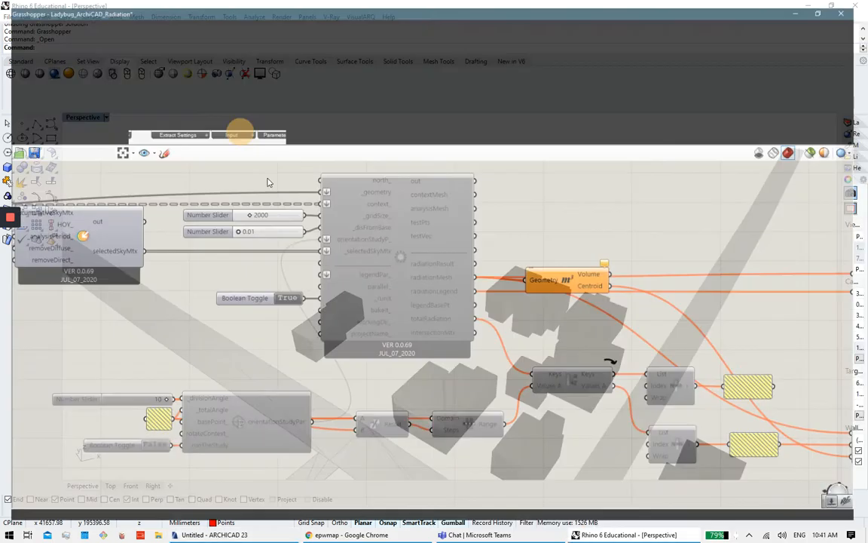
scroll(390, 307, down, 3)
right_drag(279, 283, 768, 297)
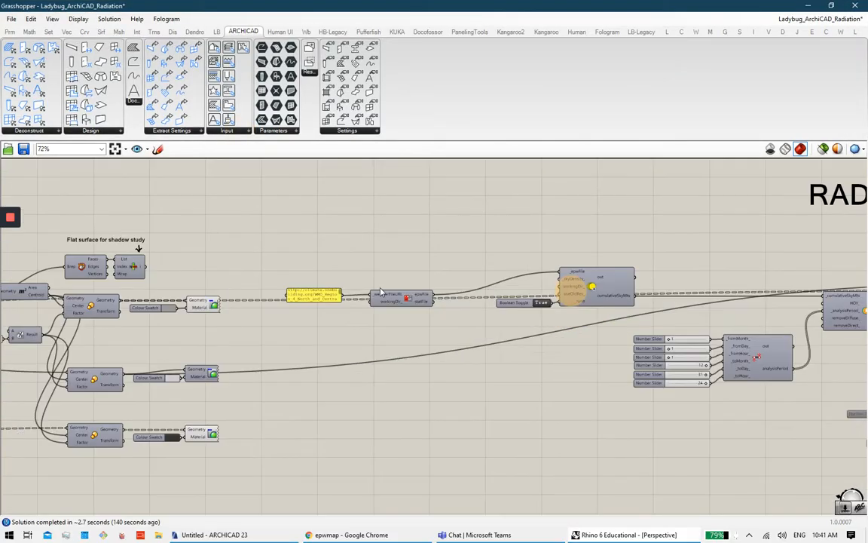
right_drag(380, 289, 606, 296)
right_drag(268, 303, 442, 308)
middle_click(181, 312)
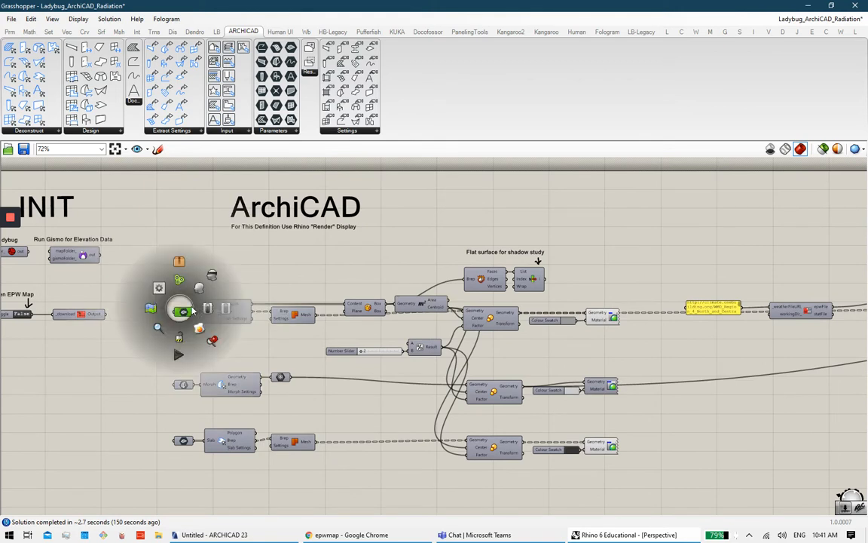
Step: Check the Rhino viewport, then open quick actions on the ArchiCAD Slab parameter
click(808, 5)
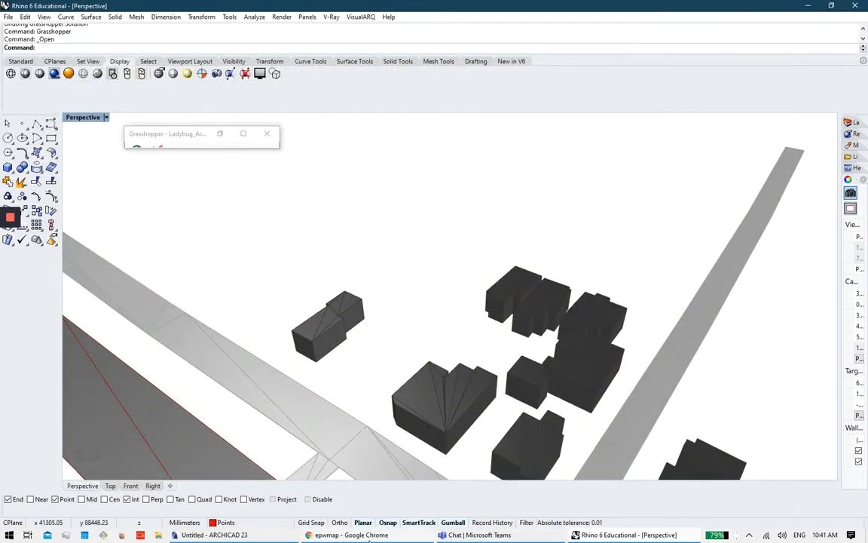
click(621, 536)
click(640, 534)
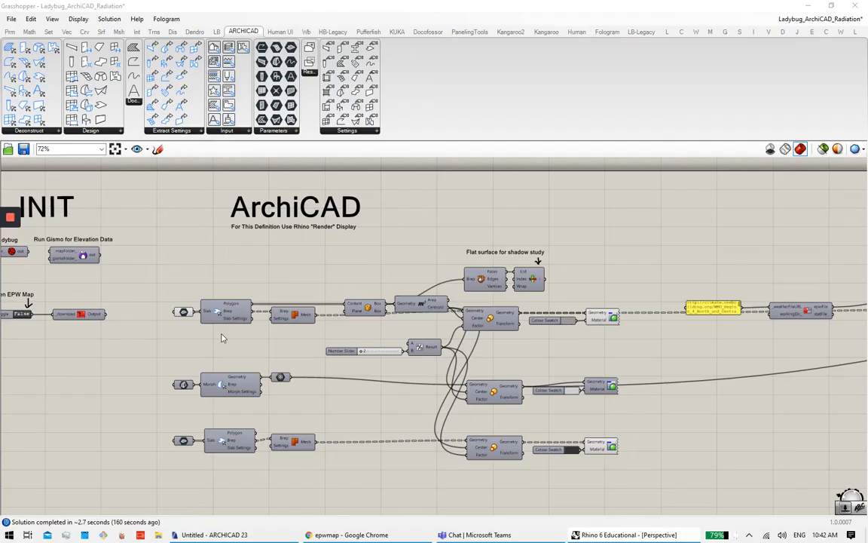
scroll(221, 333, up, 4)
click(153, 294)
middle_click(151, 294)
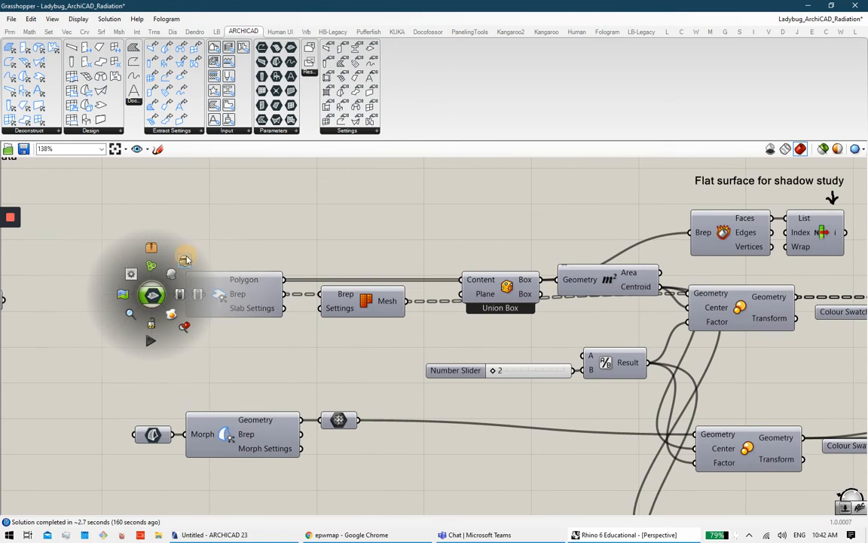
Step: Select the Slab and Morph components to highlight the morph building
click(235, 242)
click(238, 299)
right_drag(288, 495, 310, 386)
click(310, 386)
middle_click(199, 300)
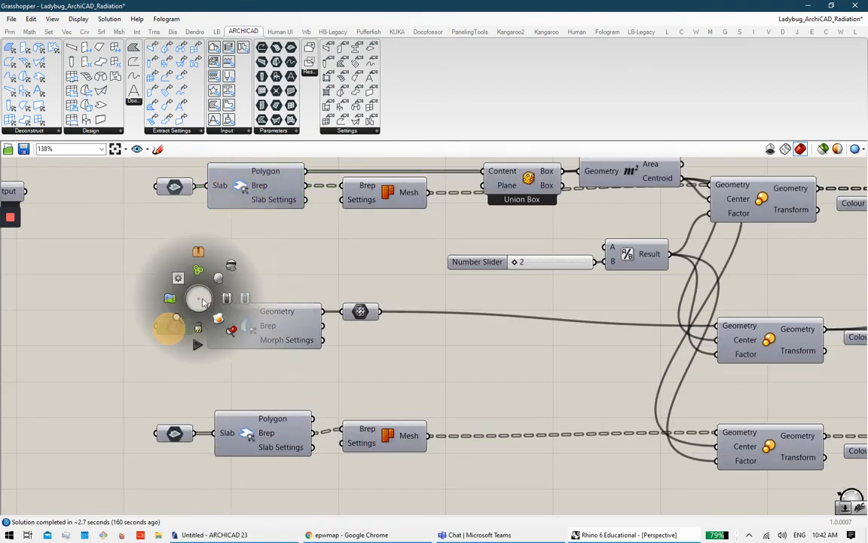
click(273, 324)
middle_click(273, 324)
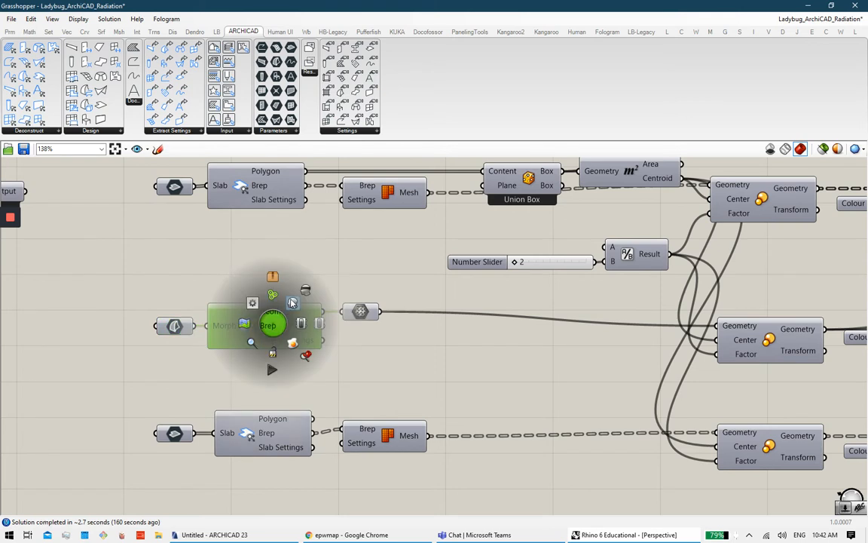
click(360, 271)
middle_click(184, 332)
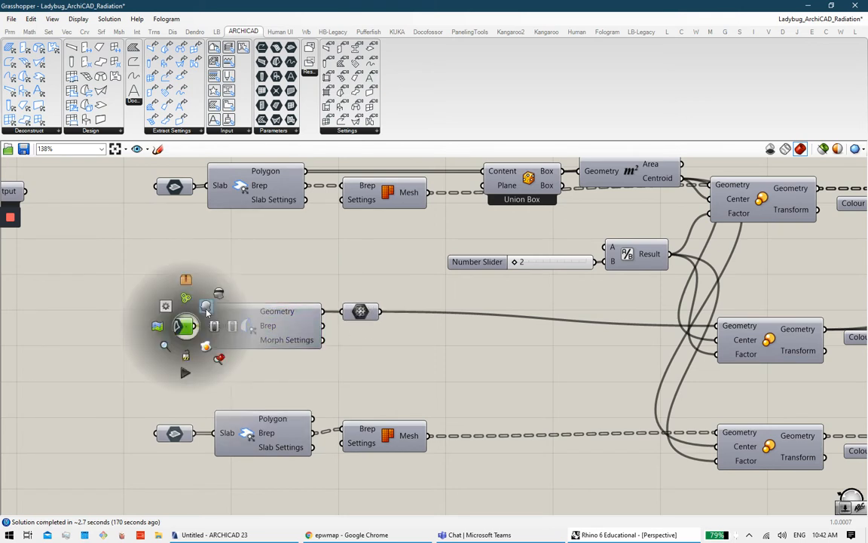
click(264, 274)
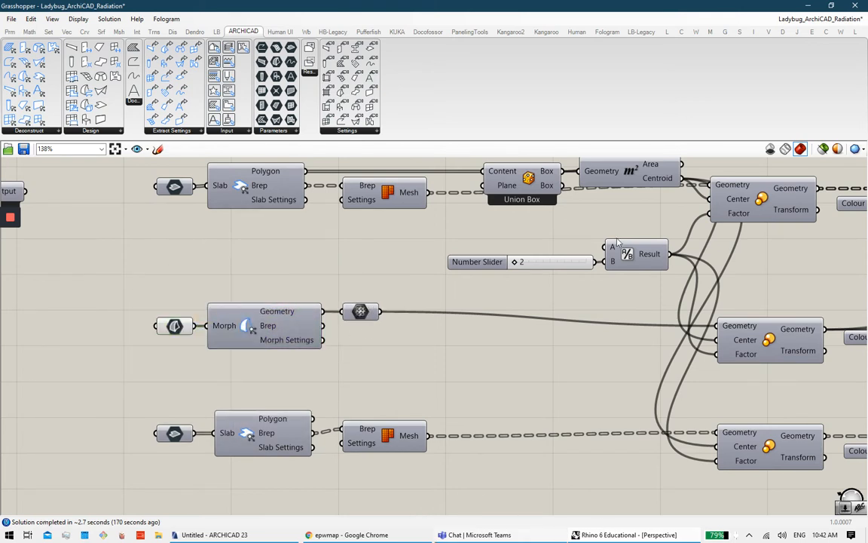
Step: Orbit Rhino around the highlighted morph building, then change the Morph parameter's preview
click(804, 7)
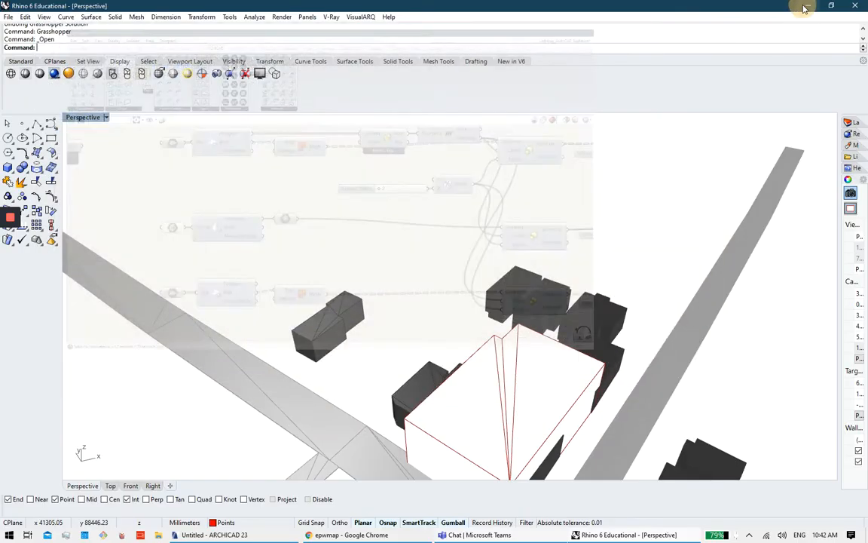
right_drag(400, 289, 534, 319)
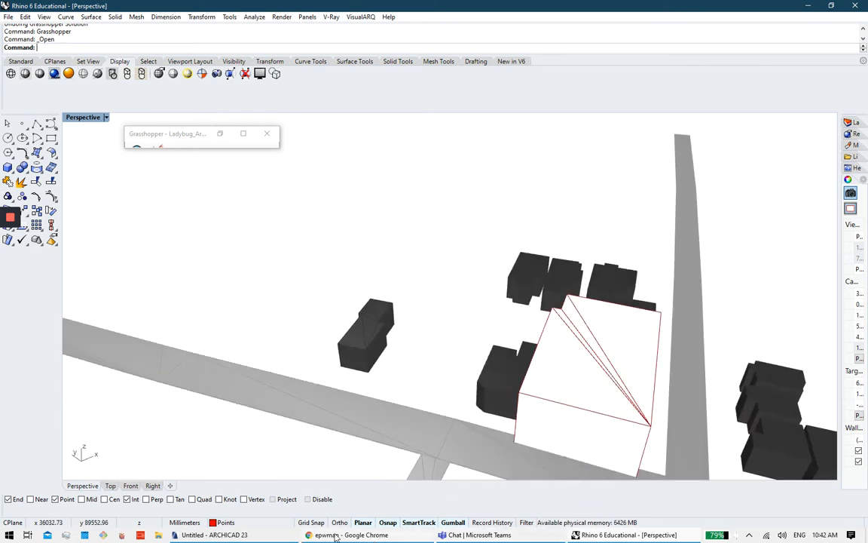
click(612, 534)
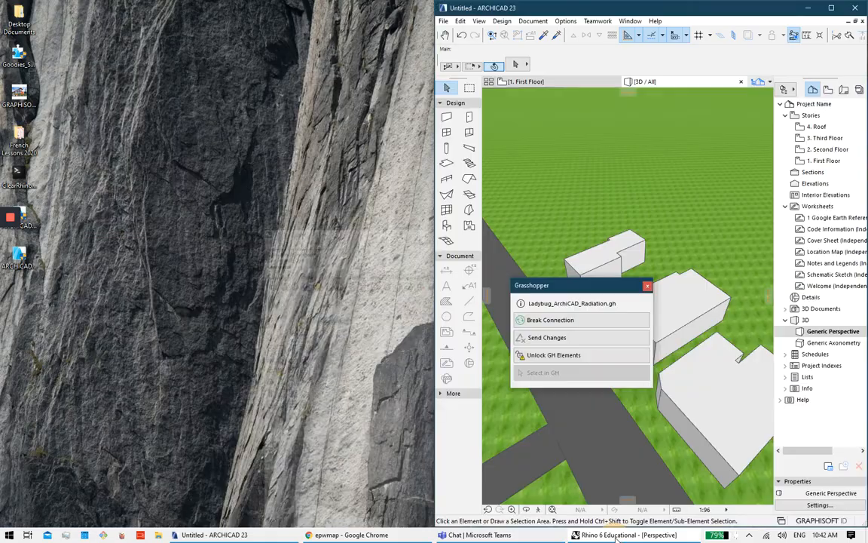
click(614, 535)
click(174, 324)
middle_click(188, 320)
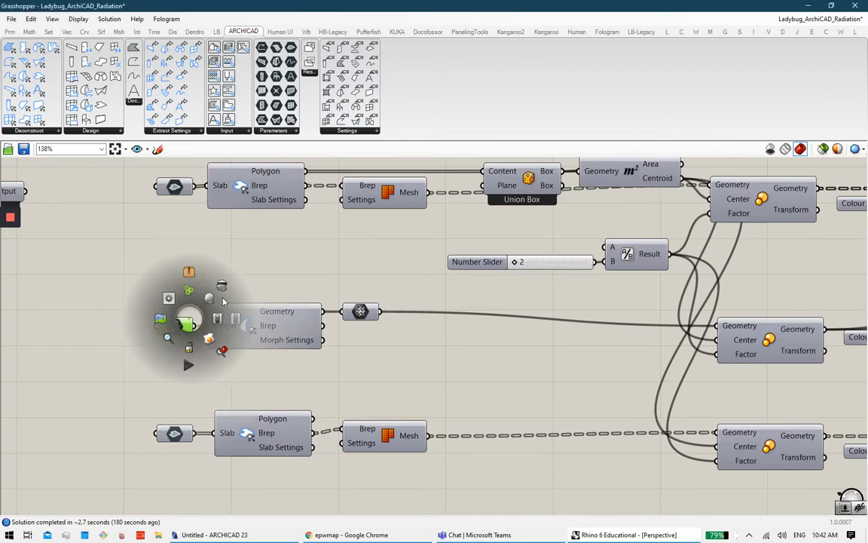
click(221, 290)
click(504, 359)
Step: Enable the middle Custom Preview so the morph building appears light grey among neighbours in Rhino
right_drag(675, 332, 150, 352)
click(462, 352)
middle_click(466, 346)
click(484, 322)
click(597, 339)
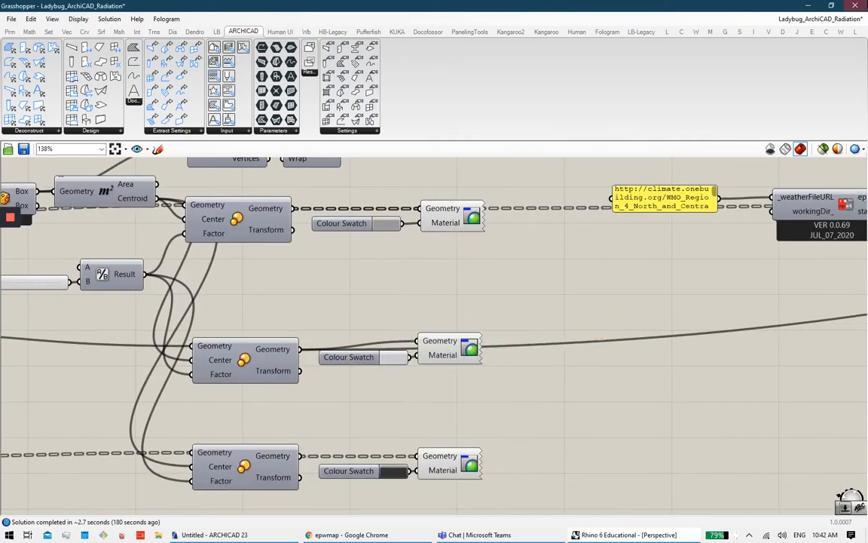
click(810, 6)
right_drag(472, 303, 560, 292)
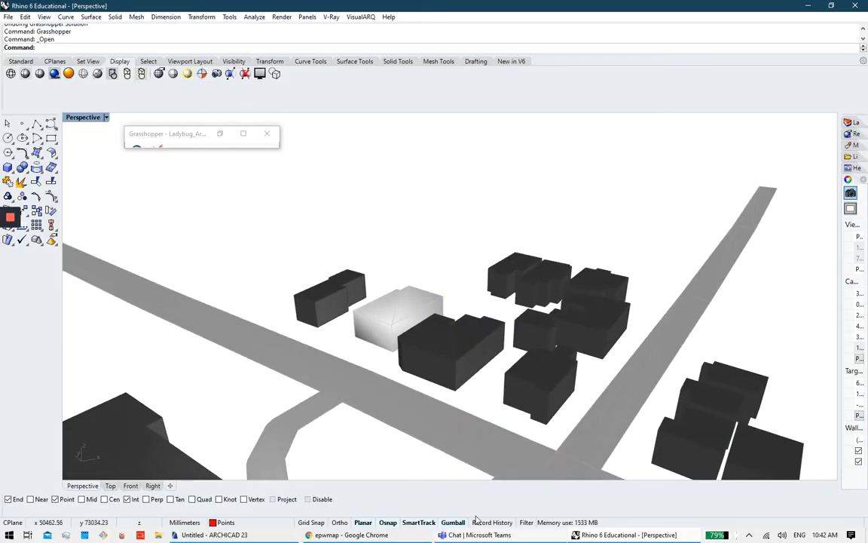
click(604, 537)
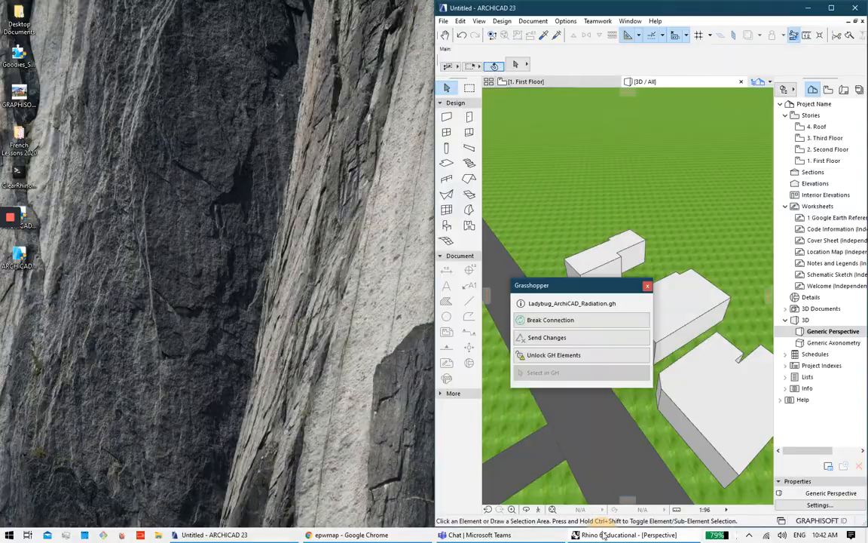
Step: Bring the ARCHICAD 3D view forward and move the large building massing to a new spot
click(604, 536)
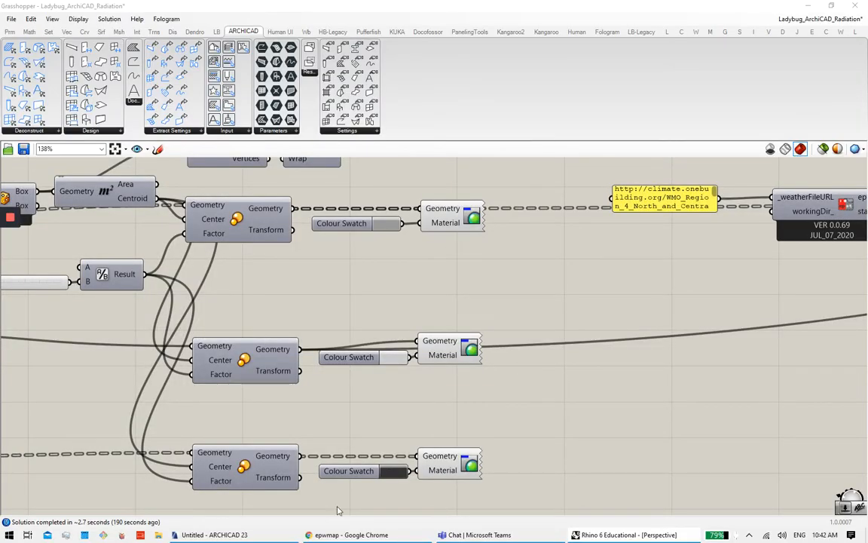
click(257, 538)
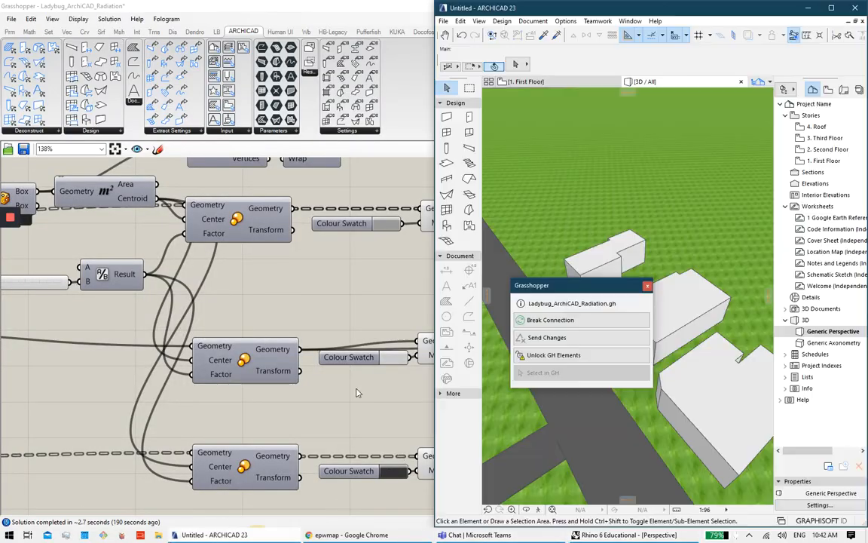
drag(624, 285, 645, 378)
scroll(654, 296, up, 1)
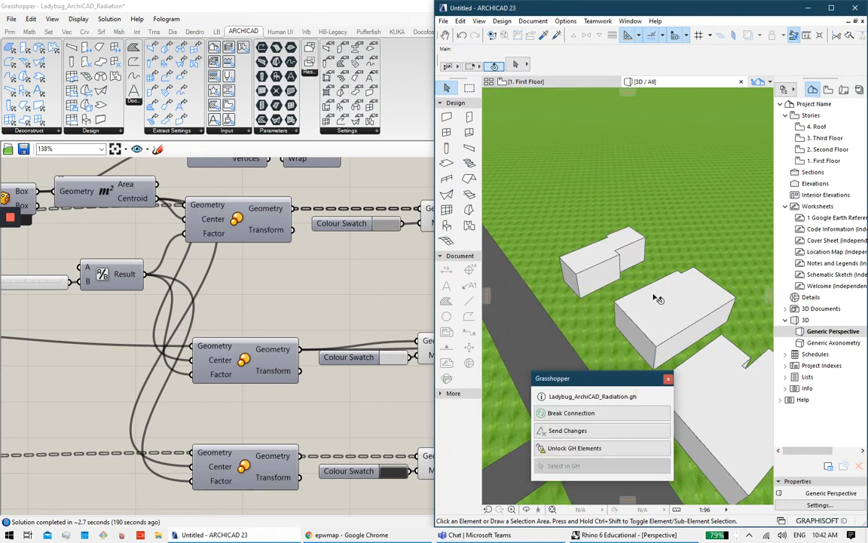
scroll(602, 294, down, 1)
scroll(605, 296, down, 5)
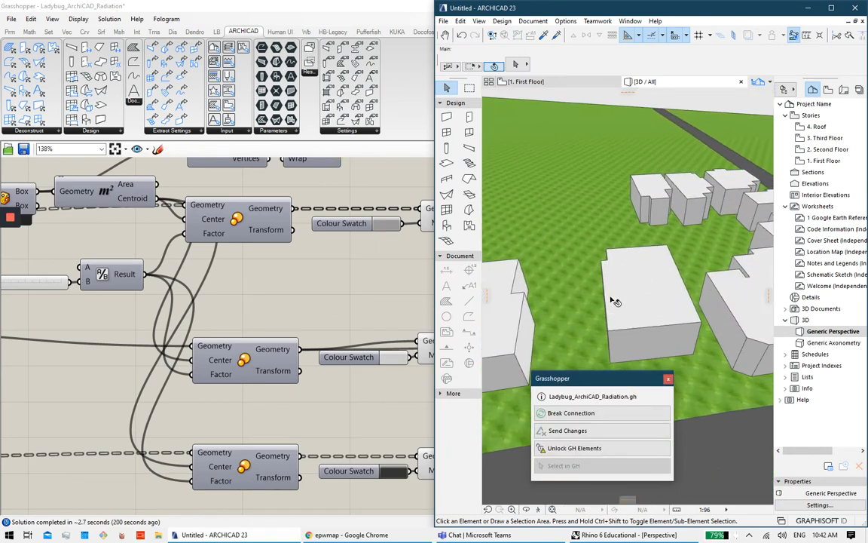
scroll(690, 294, up, 2)
click(670, 300)
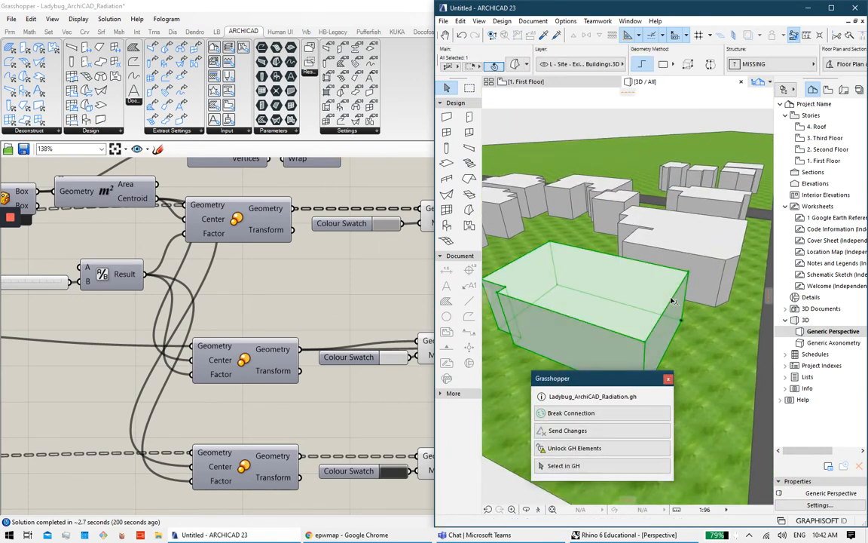
click(671, 300)
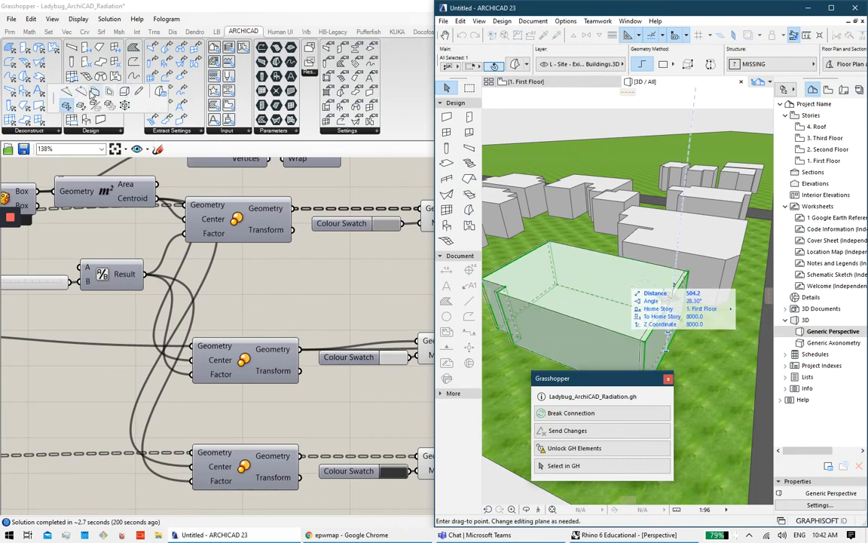
click(667, 296)
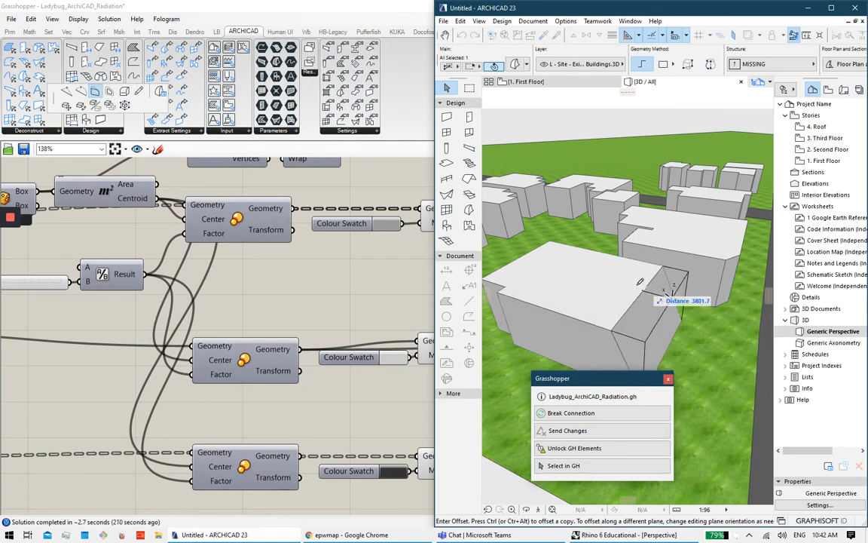
Step: Push the building's side face out and offset its right edge to slope the roof
click(702, 292)
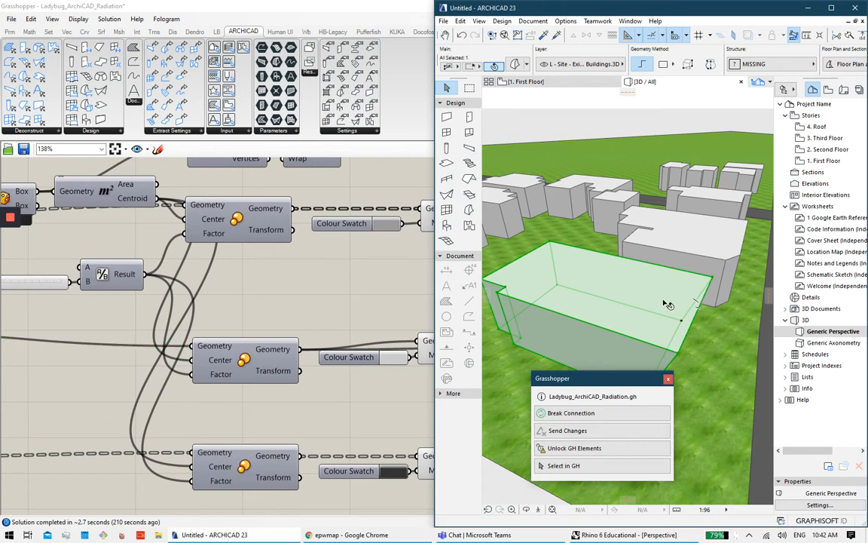
key(Escape)
ctrl+shift+click(698, 314)
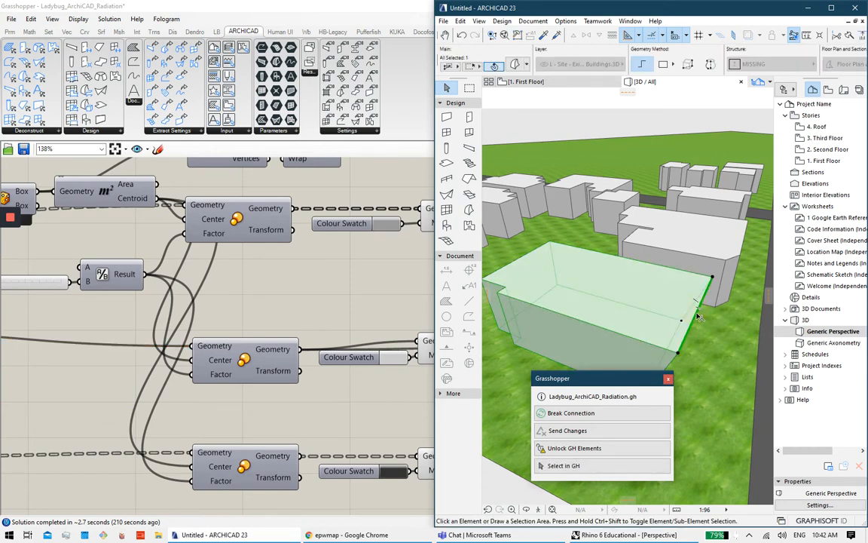
click(693, 315)
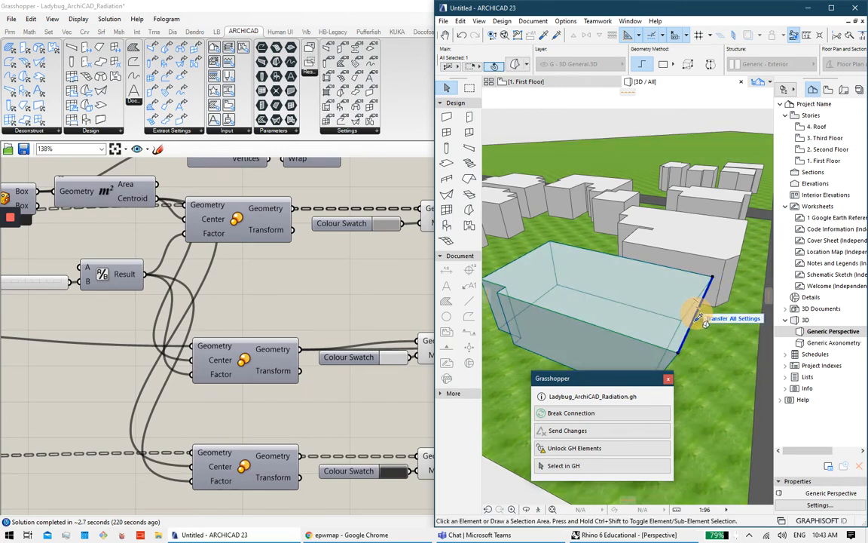
ctrl+shift+click(695, 323)
click(694, 319)
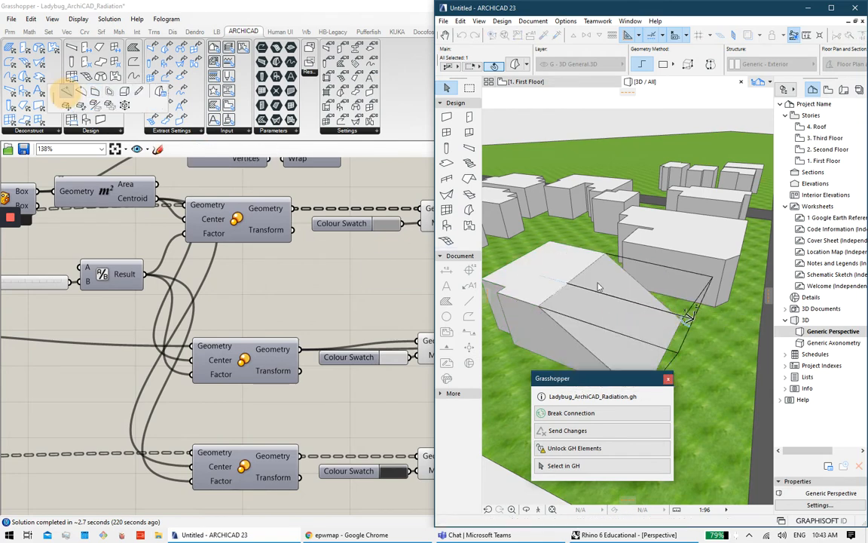
click(588, 286)
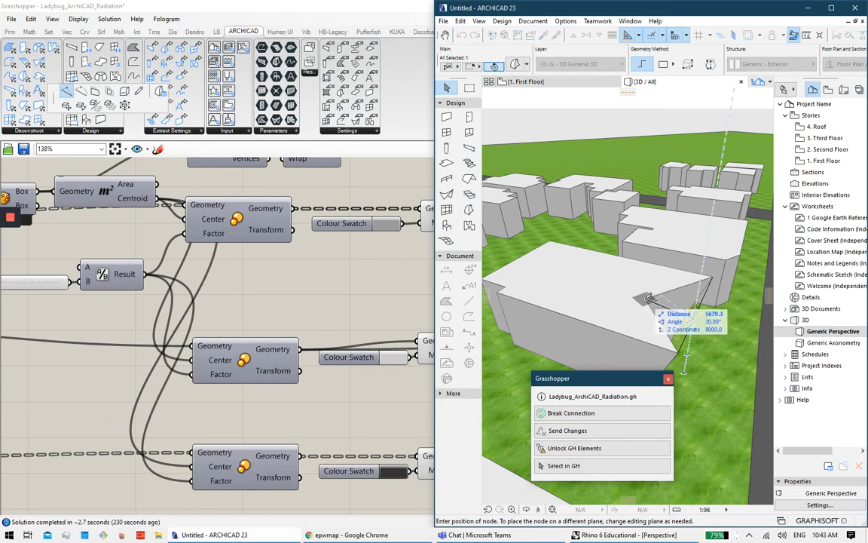
click(623, 281)
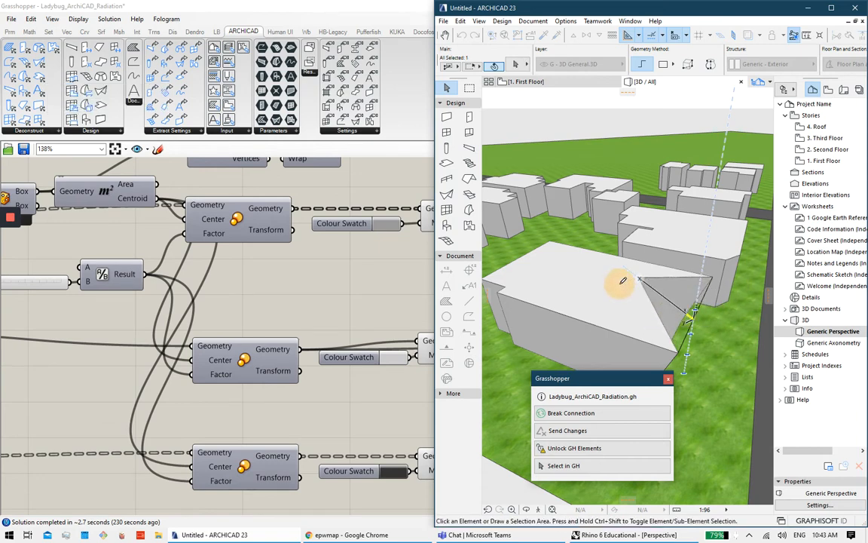
Step: Raise a roof node on the reshaped building to form a tall pitched peak
shift+middle_drag(684, 281, 587, 286)
shift+middle_drag(665, 276, 564, 305)
scroll(639, 302, down, 3)
key(Escape)
scroll(565, 305, up, 3)
click(570, 315)
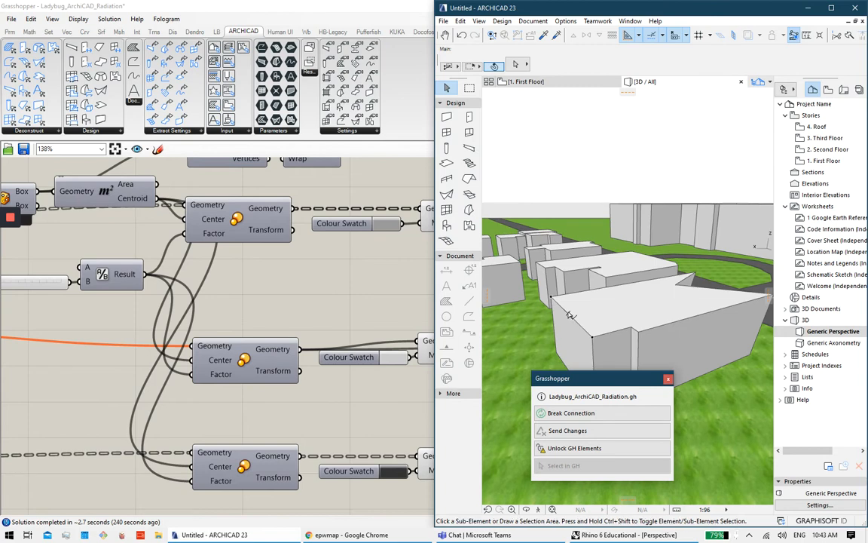
click(571, 315)
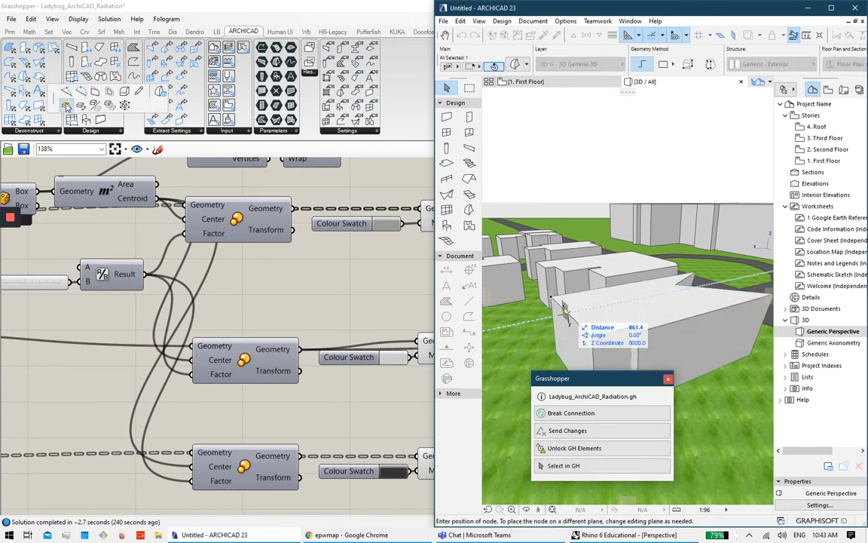
click(565, 310)
shift+middle_drag(554, 272, 720, 288)
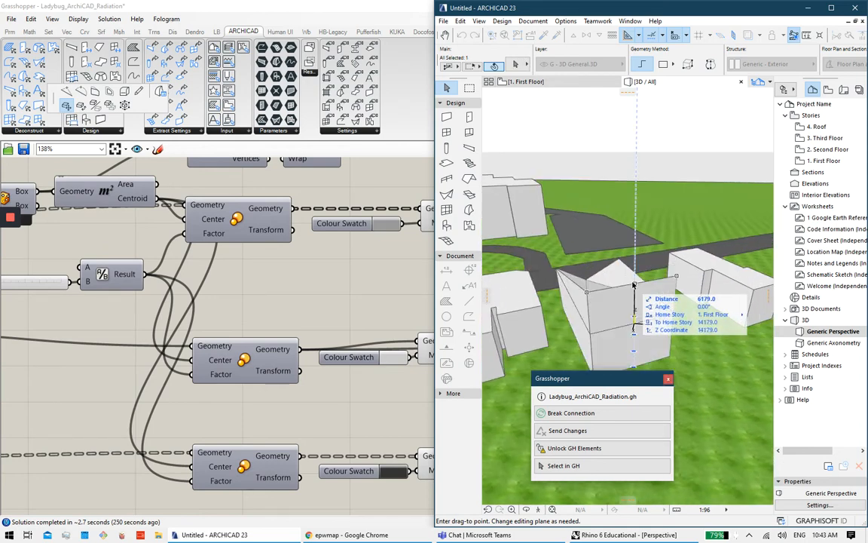
click(635, 294)
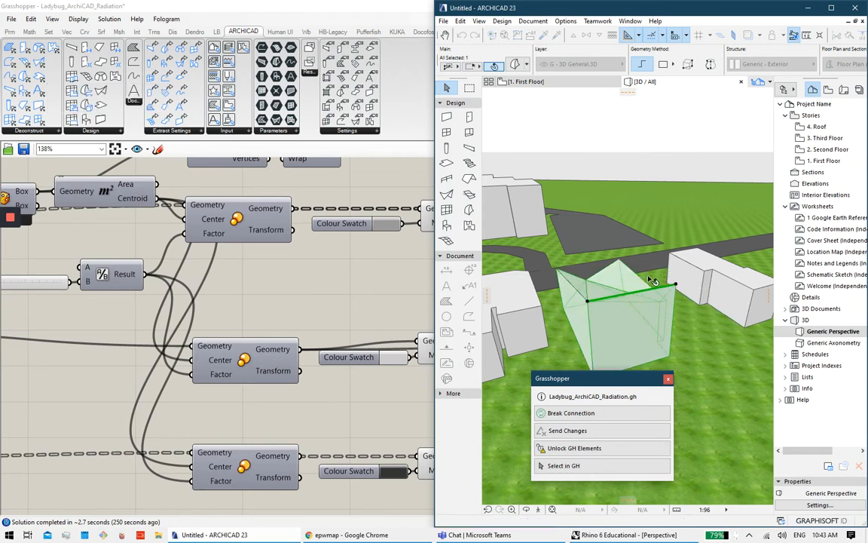
key(Escape)
Step: Orbit around the house to inspect its faceted peak among the small site buildings
shift+middle_drag(614, 283, 499, 281)
scroll(609, 291, down, 3)
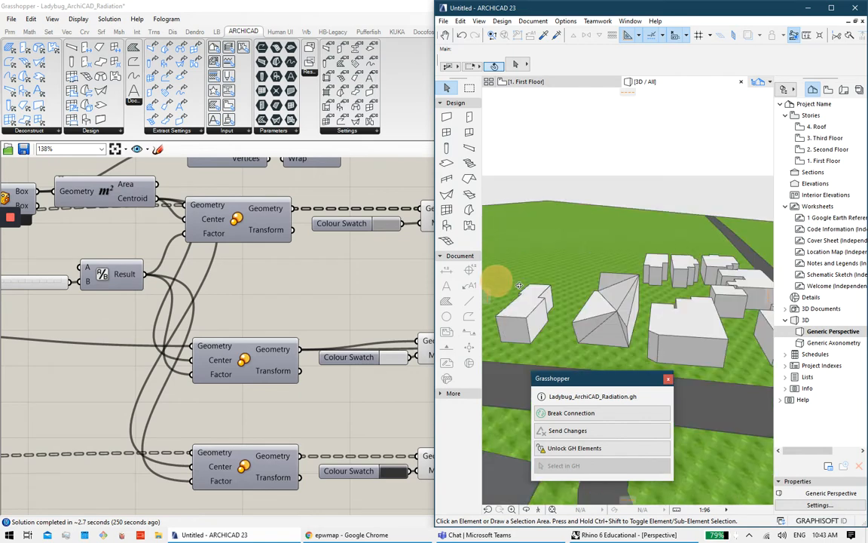
scroll(631, 294, up, 2)
mouse_move(630, 295)
shift+middle_down()
mouse_move(607, 301)
mouse_move(671, 313)
mouse_move(654, 303)
mouse_move(661, 283)
mouse_move(630, 296)
shift+middle_up()
scroll(661, 283, down, 4)
scroll(631, 296, up, 8)
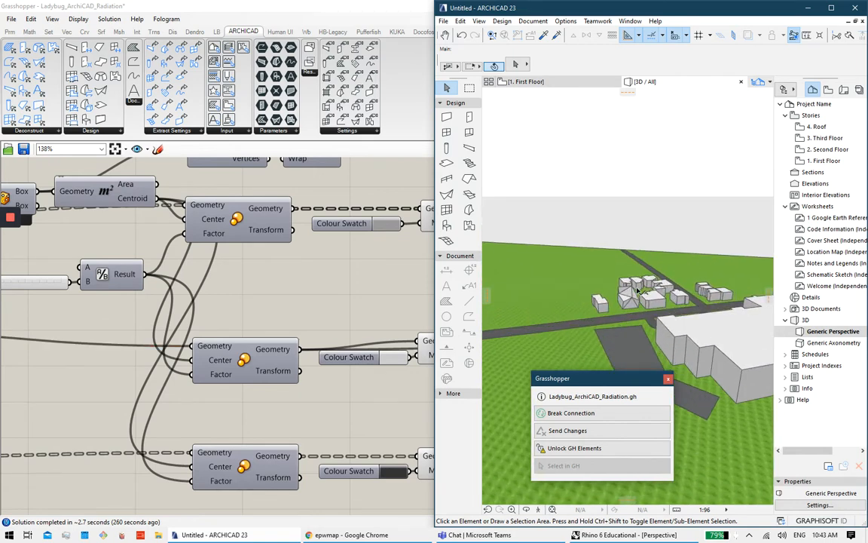
shift+middle_drag(576, 310, 639, 304)
scroll(522, 313, down, 5)
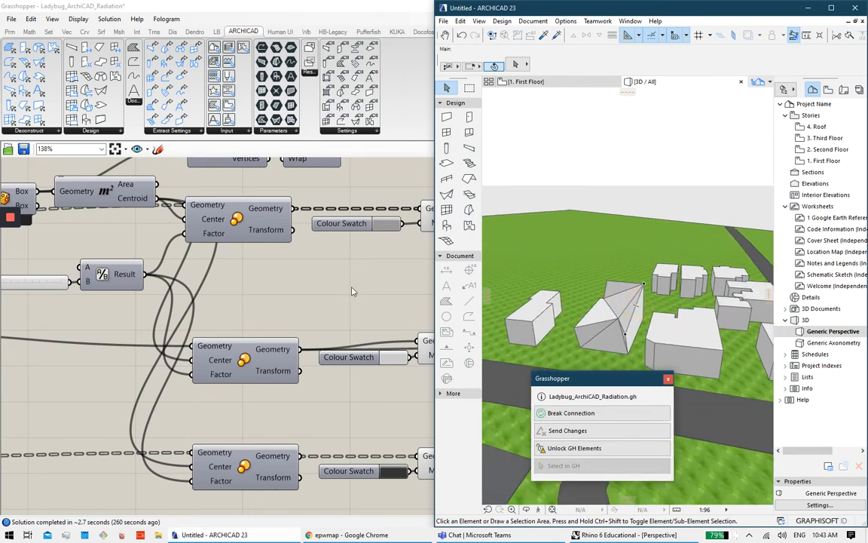
scroll(316, 289, down, 5)
Step: Hide Grasshopper and orbit the Rhino view around the updated white house
click(317, 289)
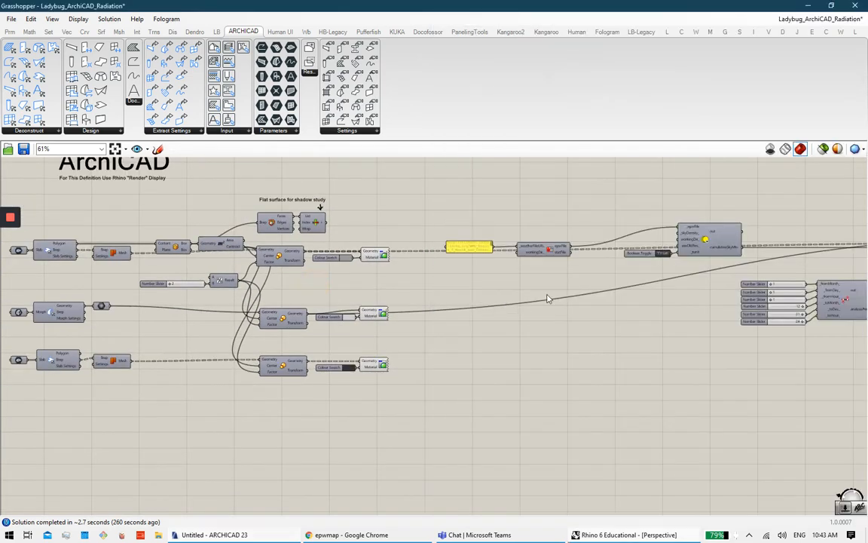
click(810, 6)
scroll(440, 288, up, 6)
scroll(469, 283, down, 7)
mouse_move(469, 283)
shift+right_down()
mouse_move(564, 274)
mouse_move(469, 278)
shift+right_up()
scroll(469, 278, down, 2)
scroll(495, 272, down, 4)
middle_click(445, 229)
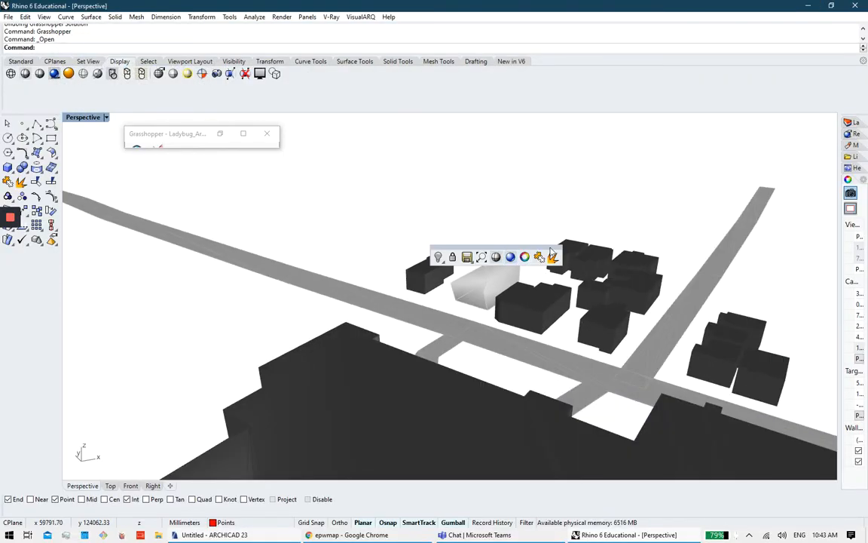
right_drag(522, 254, 604, 241)
scroll(565, 219, up, 8)
right_drag(535, 205, 452, 422)
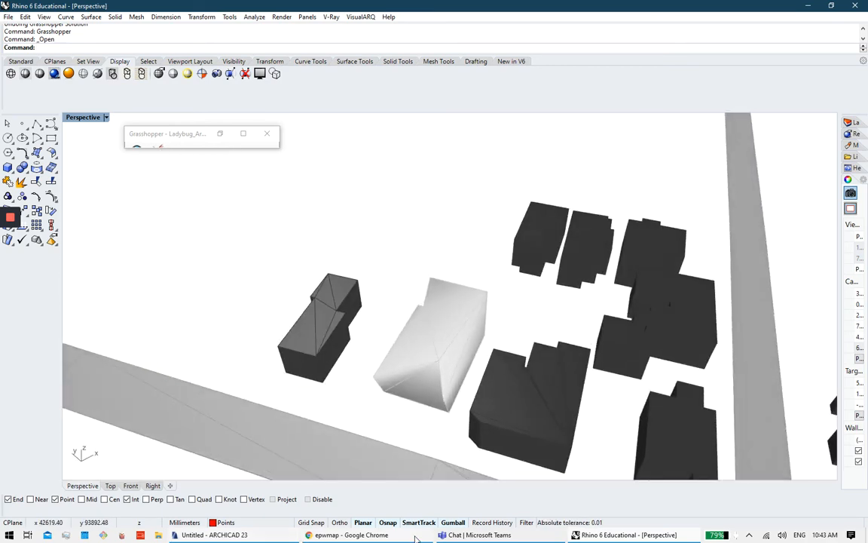
Step: Restore Grasshopper at the RADIATION group and check the radiation component's quick options
click(621, 535)
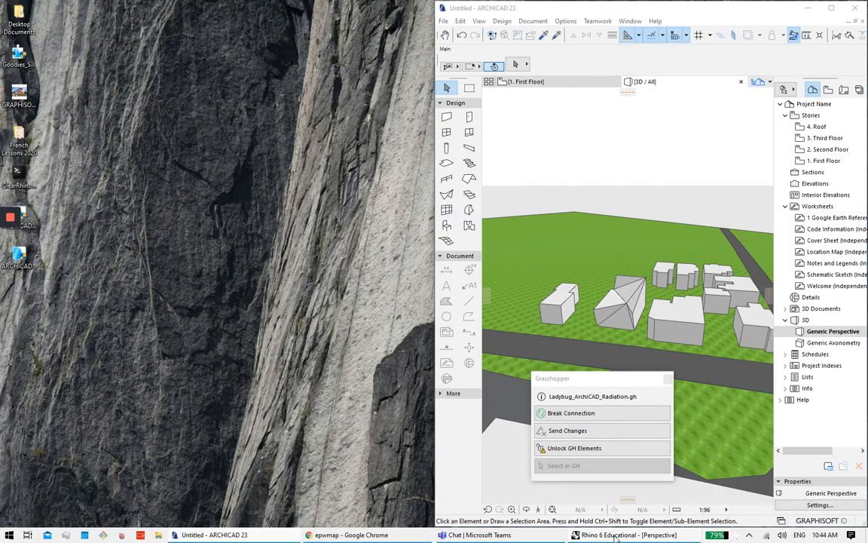
click(616, 535)
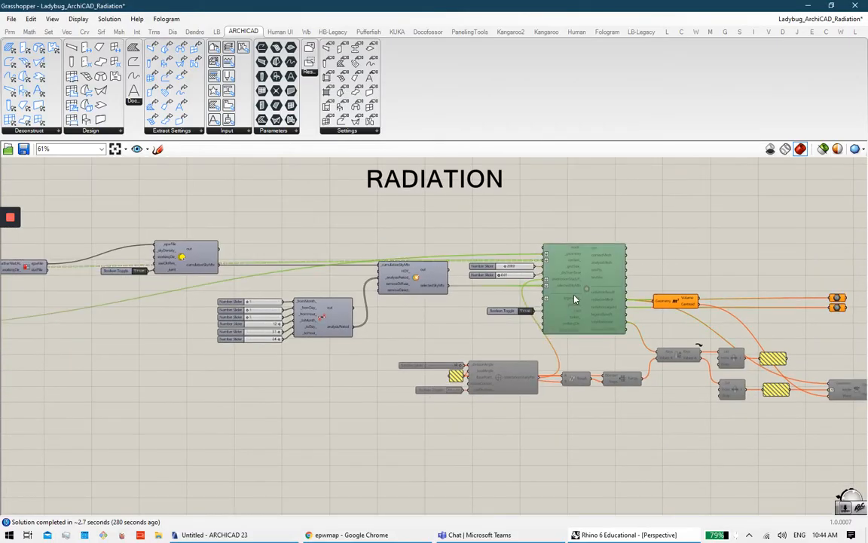
middle_click(582, 294)
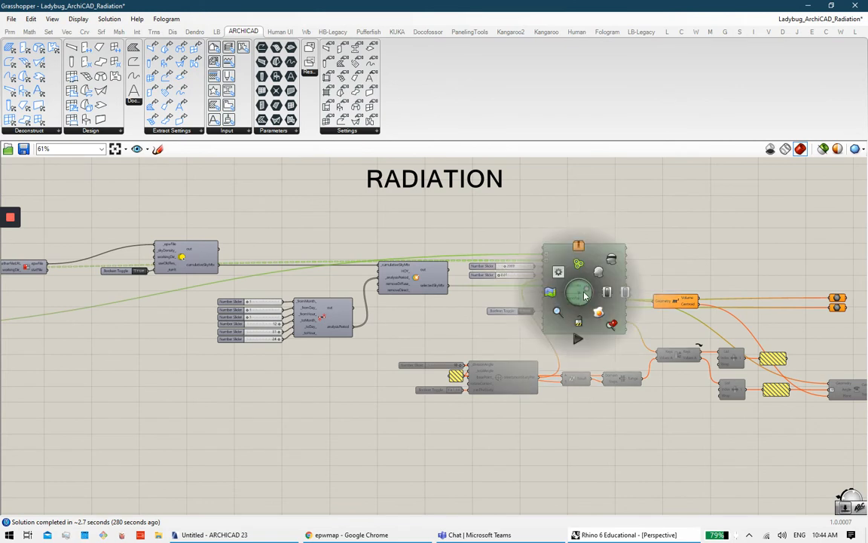
click(677, 254)
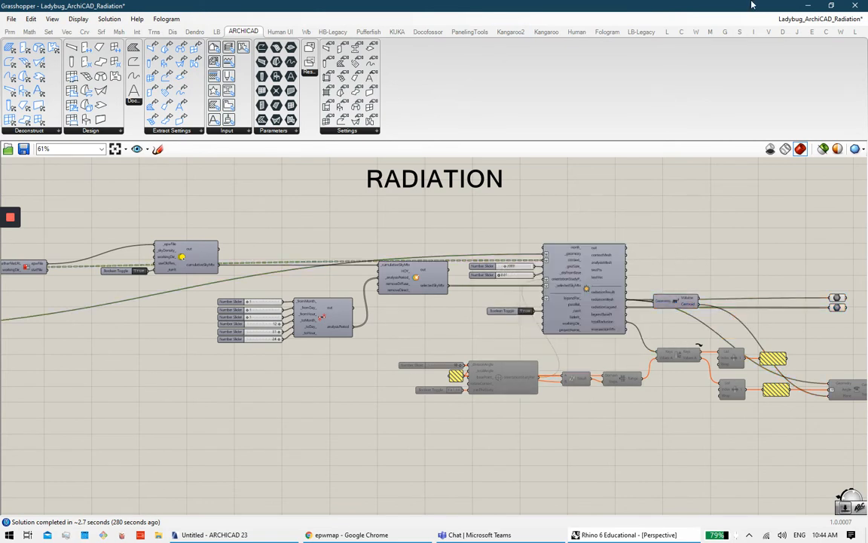
click(811, 6)
Step: Orbit to a lower view of the radiation-coloured house, then return to ARCHICAD
mouse_move(453, 247)
right_down()
mouse_move(467, 245)
mouse_move(405, 239)
mouse_move(463, 220)
mouse_move(483, 240)
mouse_move(456, 250)
mouse_move(421, 240)
mouse_move(432, 227)
mouse_move(450, 233)
mouse_move(436, 251)
mouse_move(374, 260)
mouse_move(415, 242)
mouse_move(494, 241)
mouse_move(542, 221)
mouse_move(447, 255)
right_up()
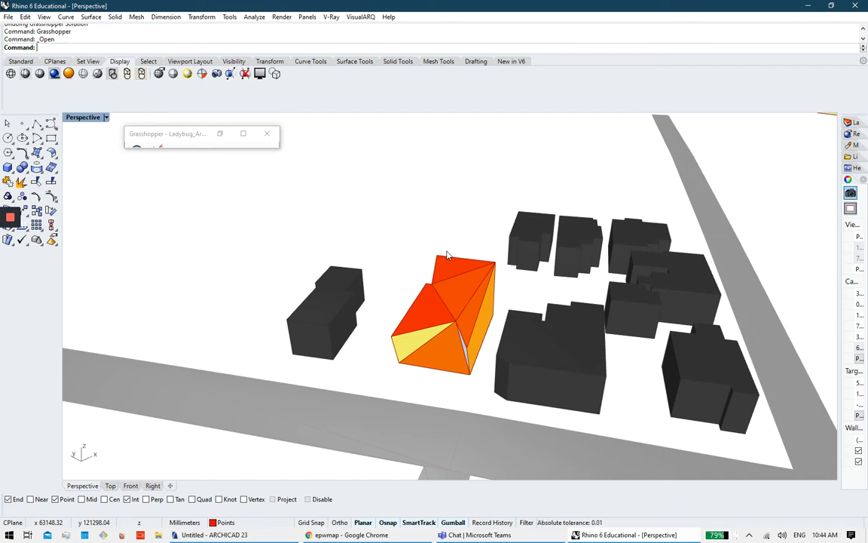
right_drag(447, 255, 535, 384)
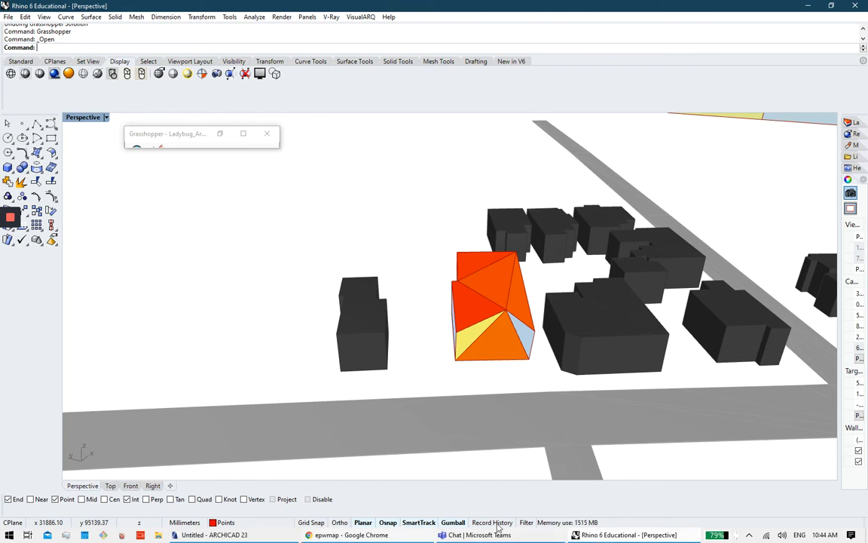
click(245, 535)
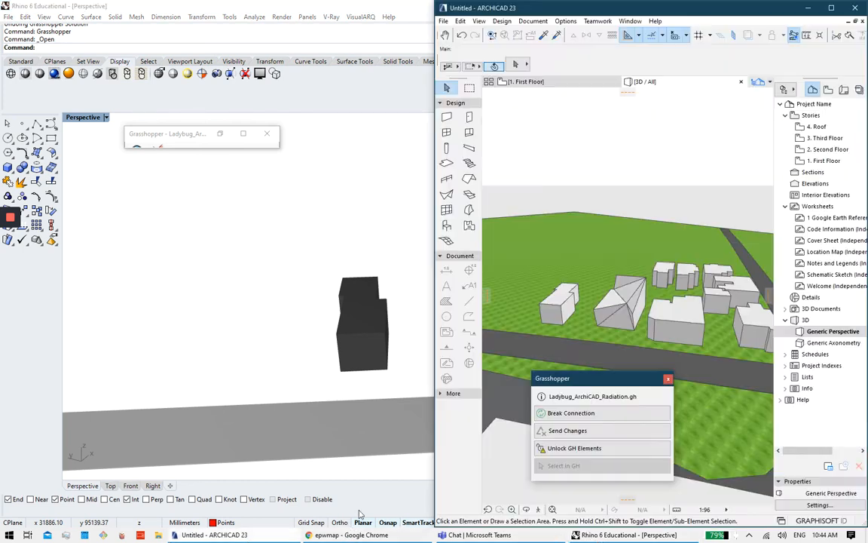
Step: Disable the Radiation Analysis component in the Grasshopper definition
click(551, 230)
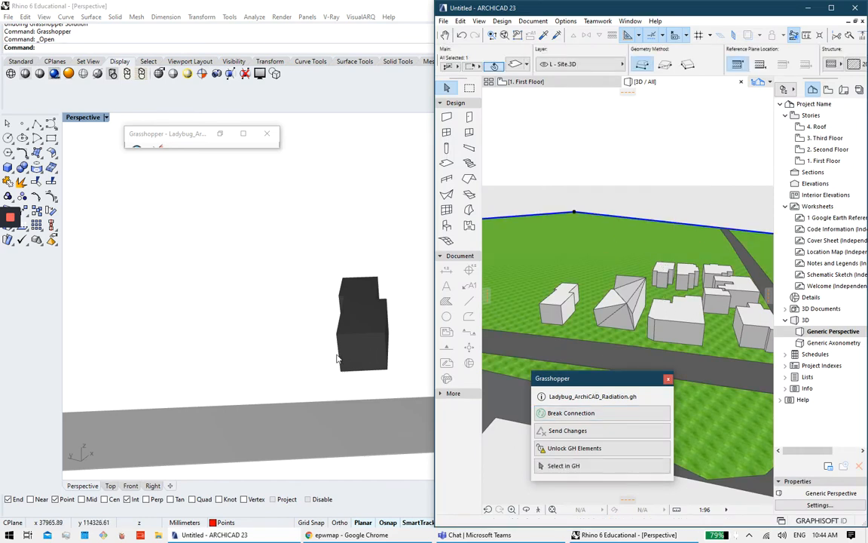
click(248, 353)
click(243, 133)
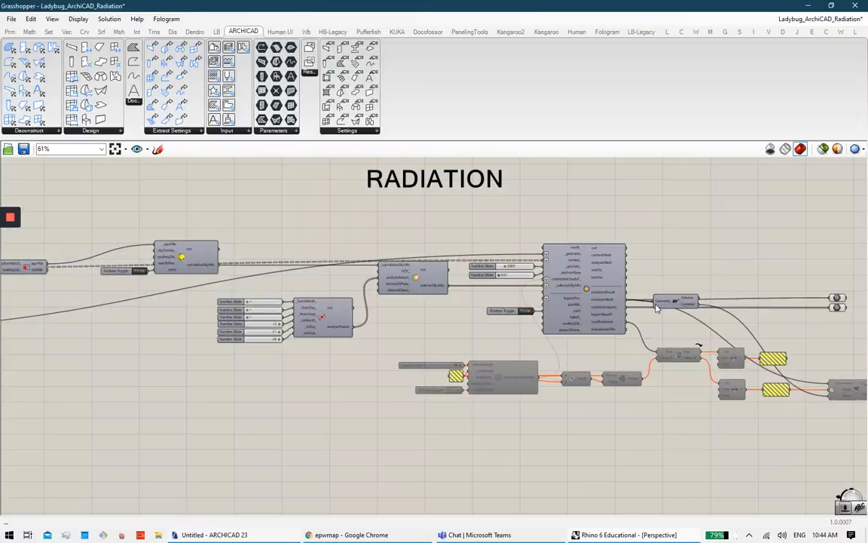
click(581, 280)
middle_click(581, 280)
click(628, 279)
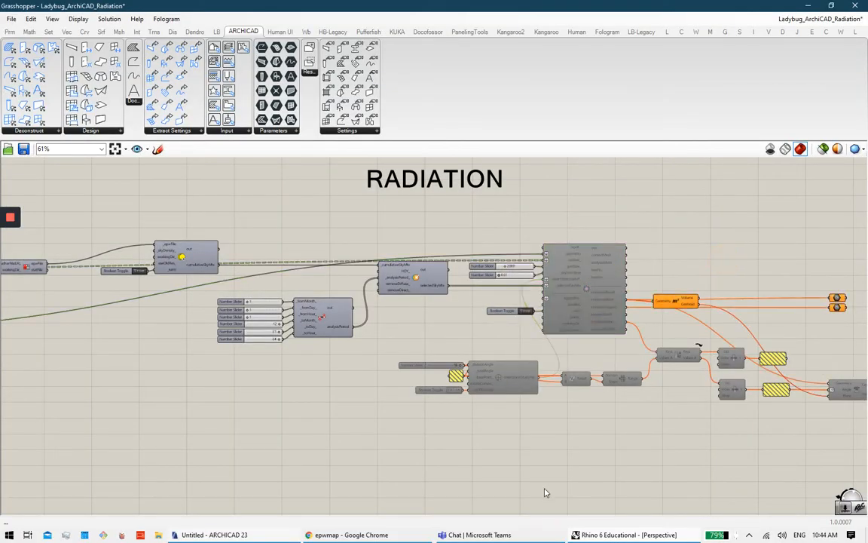
Step: Deselect the green massing morph in ARCHICAD and orbit the 3D site view
click(258, 536)
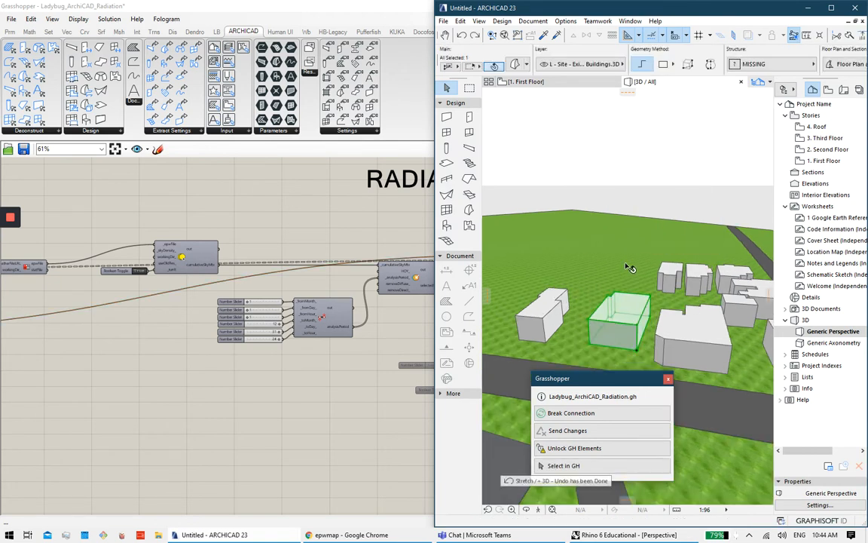
key(Escape)
shift+middle_drag(630, 267, 684, 311)
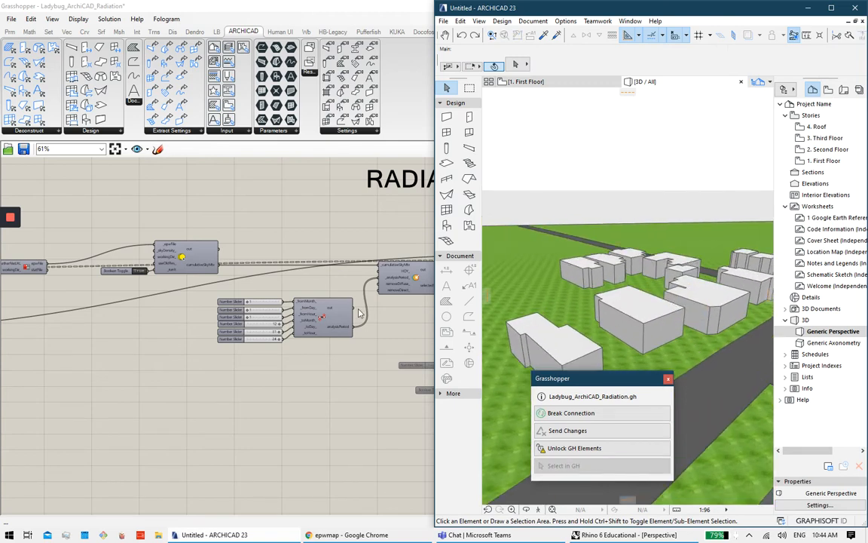
scroll(182, 339, down, 2)
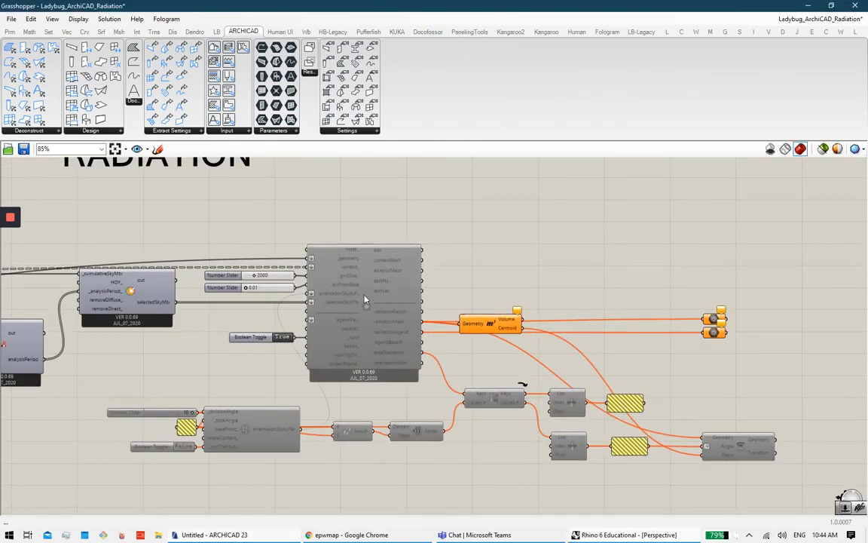
Step: Re-enable the lower row of orientation study components
right_drag(370, 386, 424, 328)
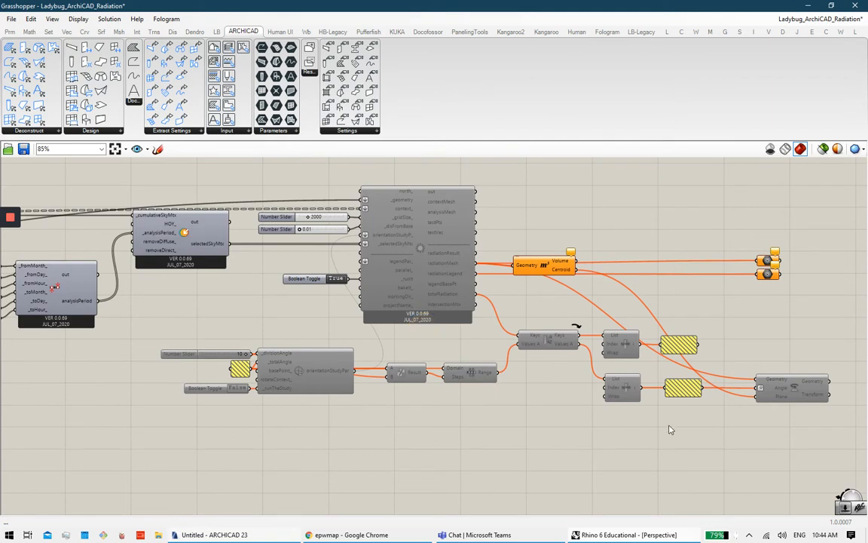
drag(801, 447, 221, 346)
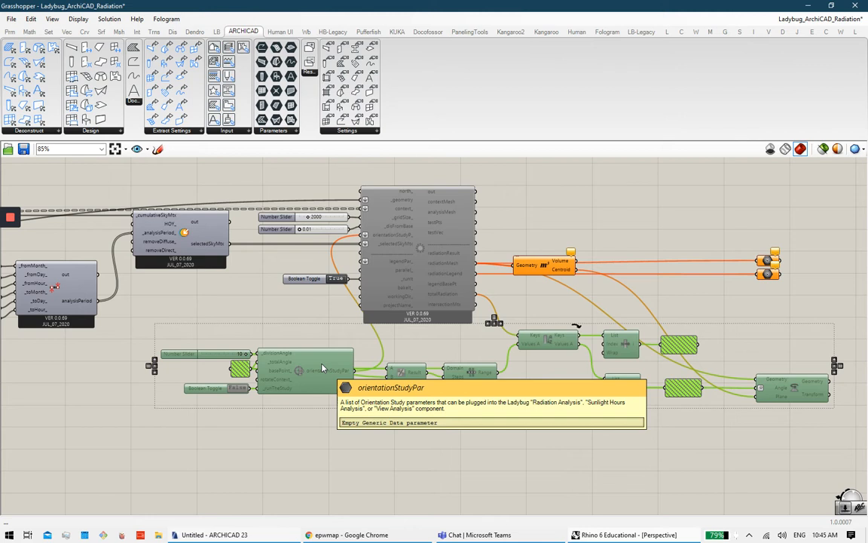
key(space)
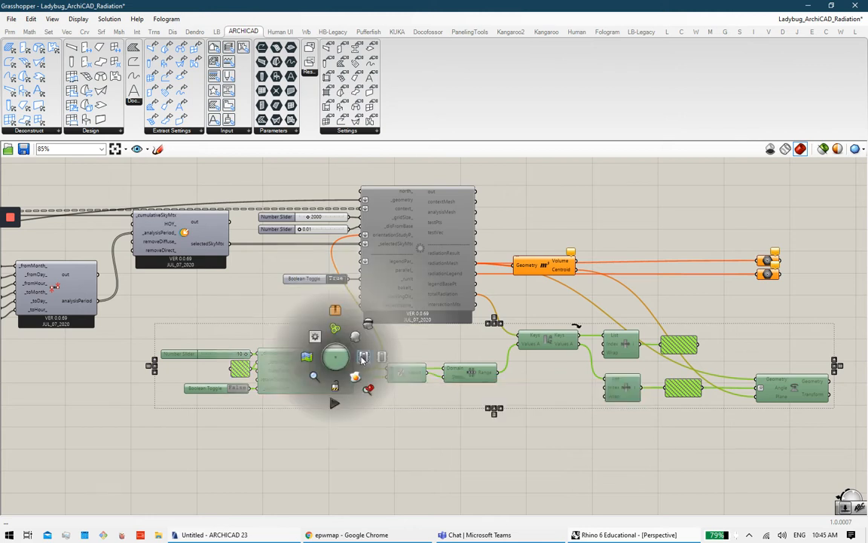
click(363, 358)
click(433, 433)
Step: Enable the two preview components on the right
click(423, 273)
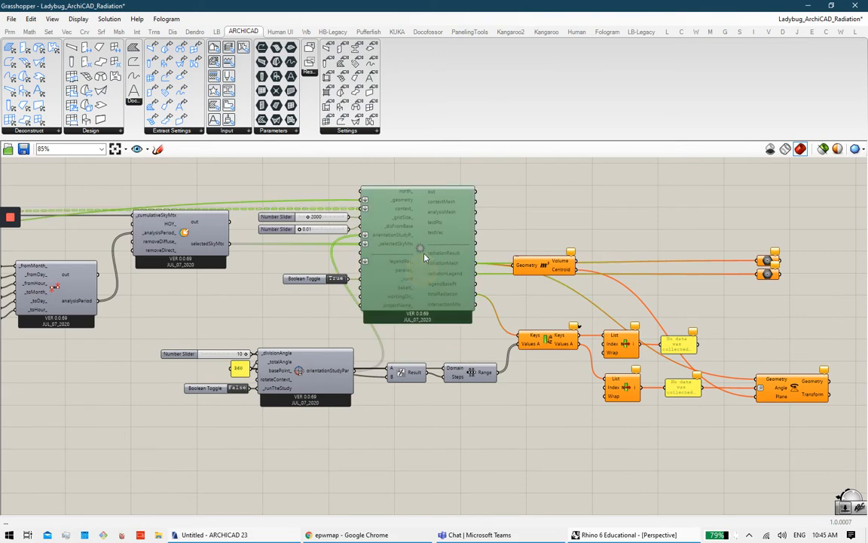
drag(787, 299, 746, 232)
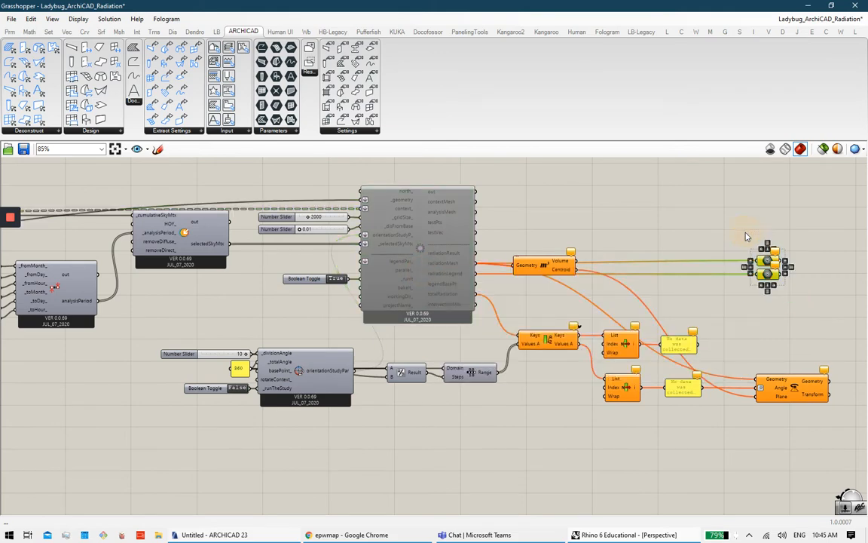
middle_click(746, 232)
click(780, 202)
click(804, 298)
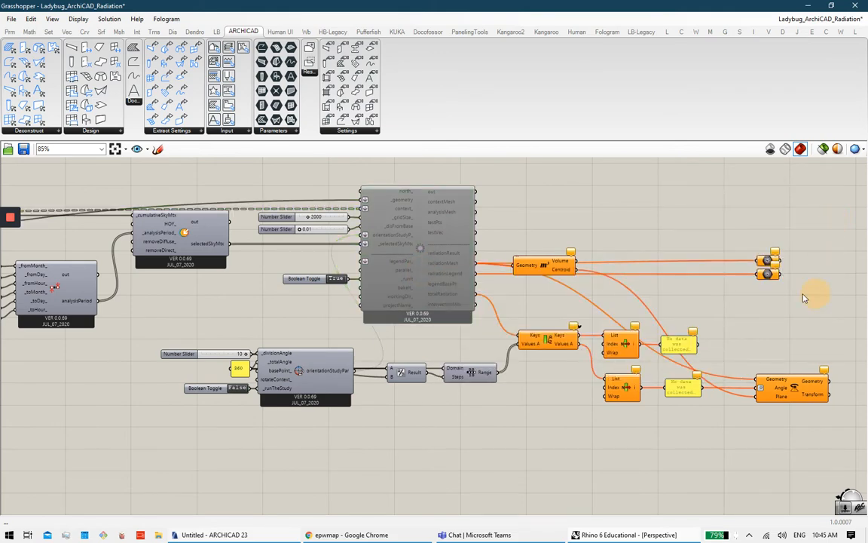
Step: Enable the Radiation Analysis component
click(387, 228)
middle_click(435, 251)
click(462, 255)
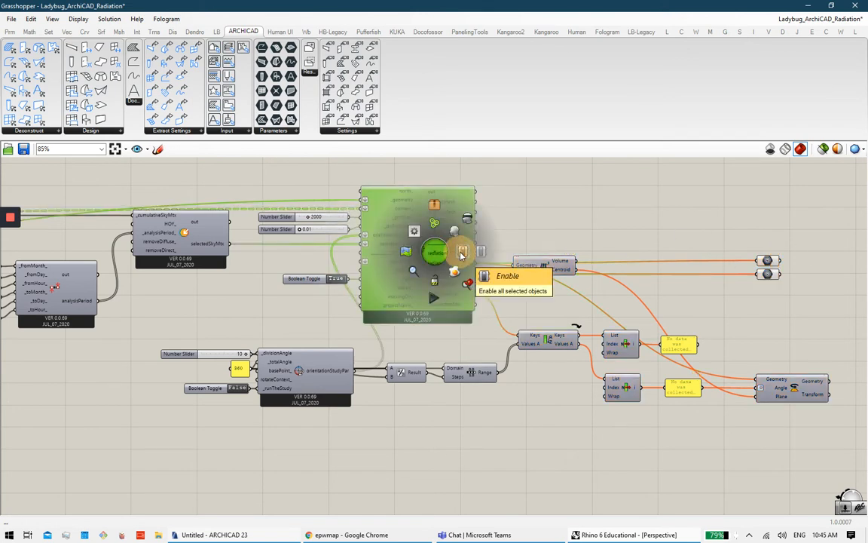
click(668, 202)
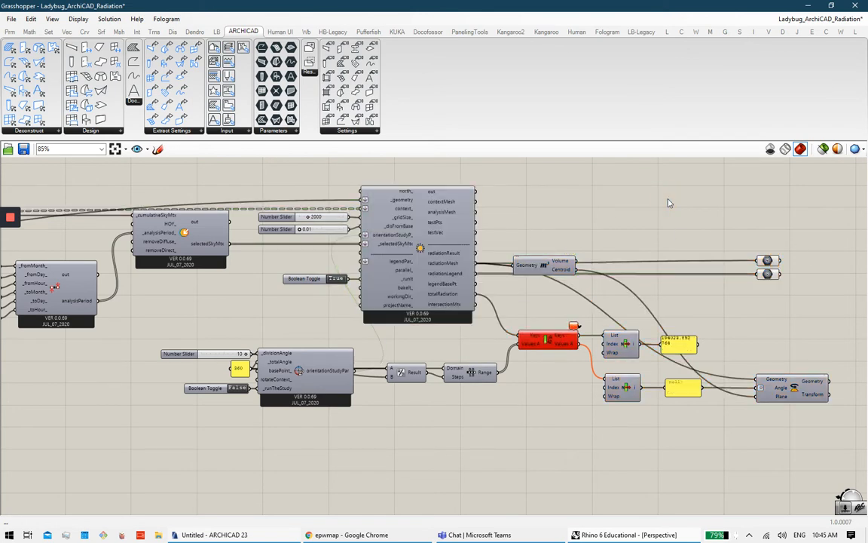
Step: Check the Transform component's quick actions, then deselect it
click(801, 379)
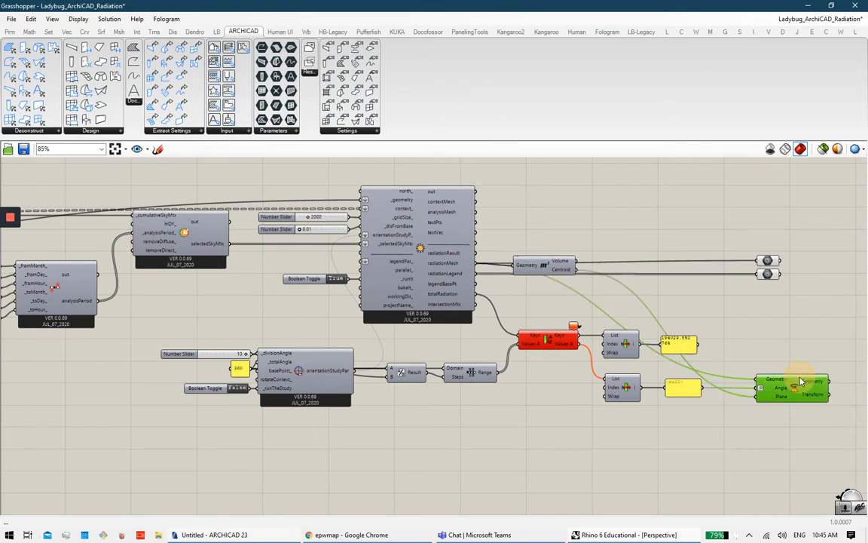
middle_click(801, 375)
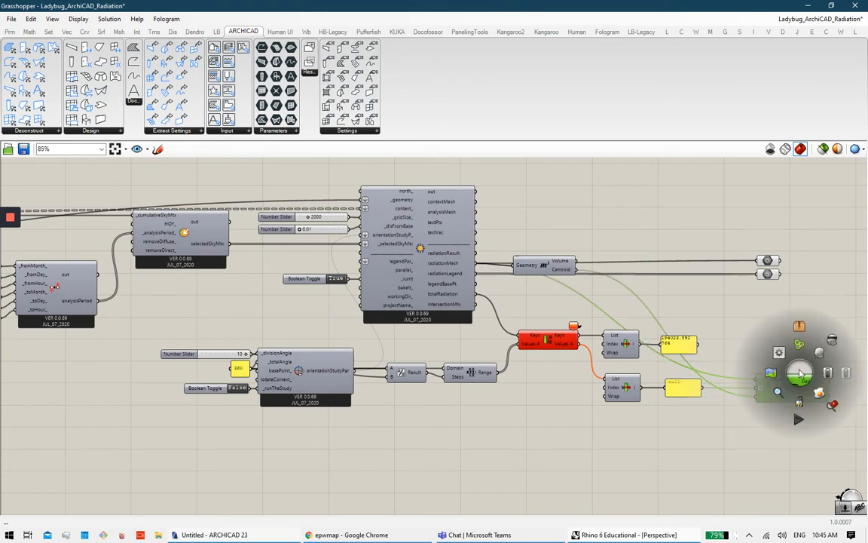
click(623, 363)
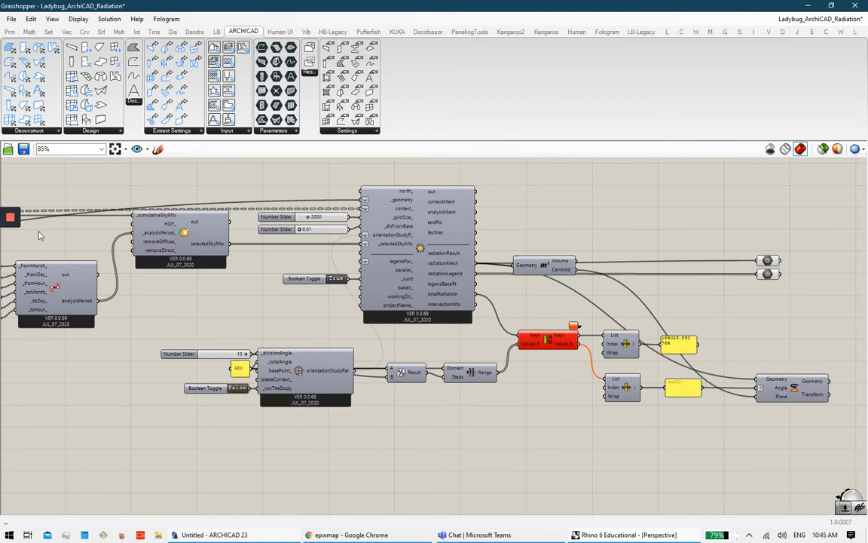
mouse_move(10, 260)
click(285, 381)
mouse_move(11, 220)
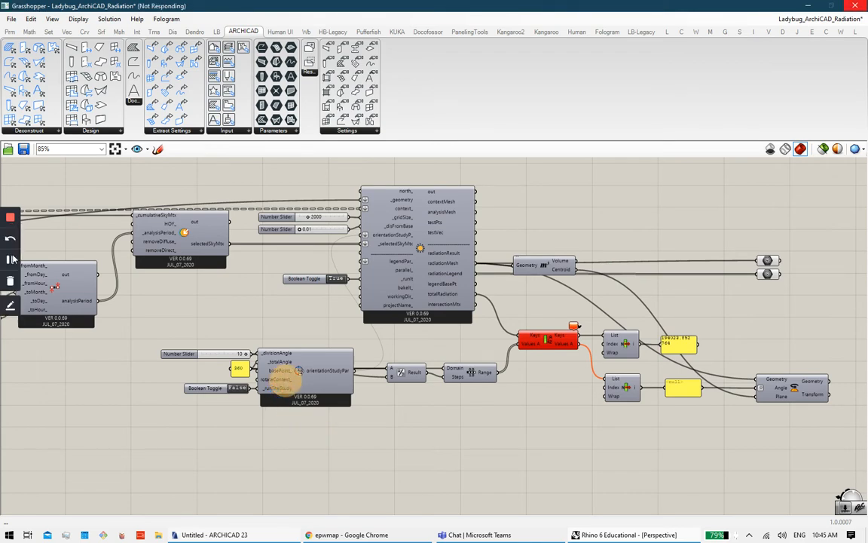
click(11, 258)
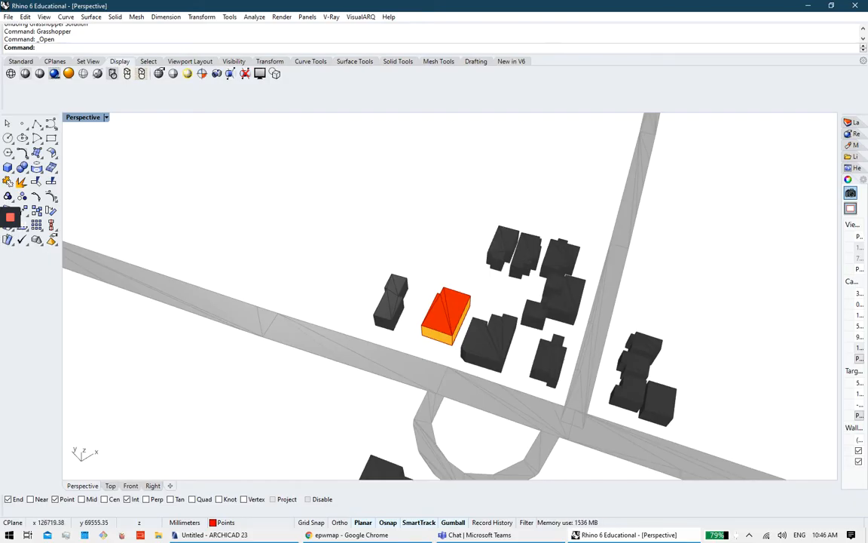
Step: Pick the red proposed building and show its rotated orientation versions
click(622, 303)
click(612, 239)
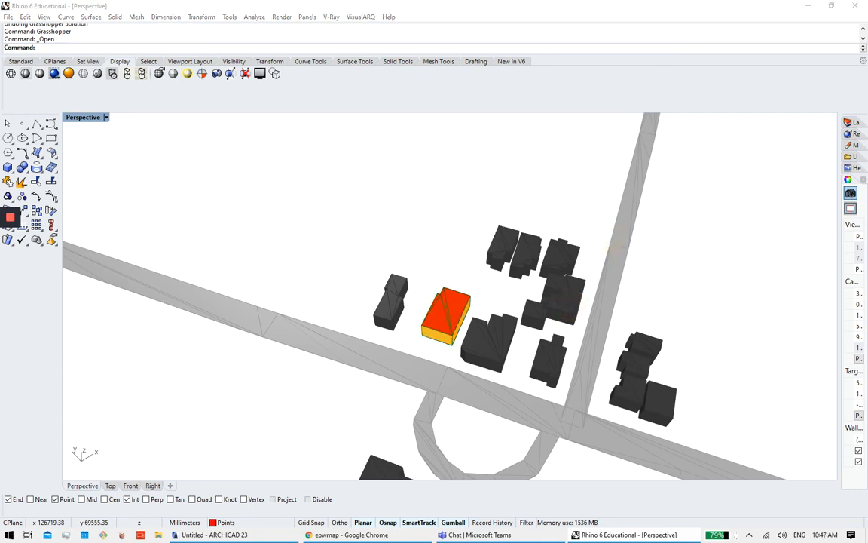
click(661, 399)
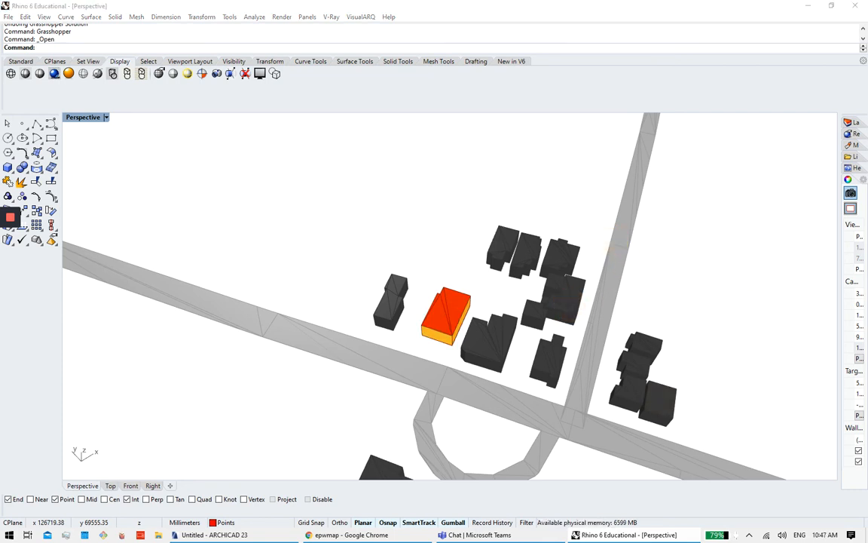
click(679, 374)
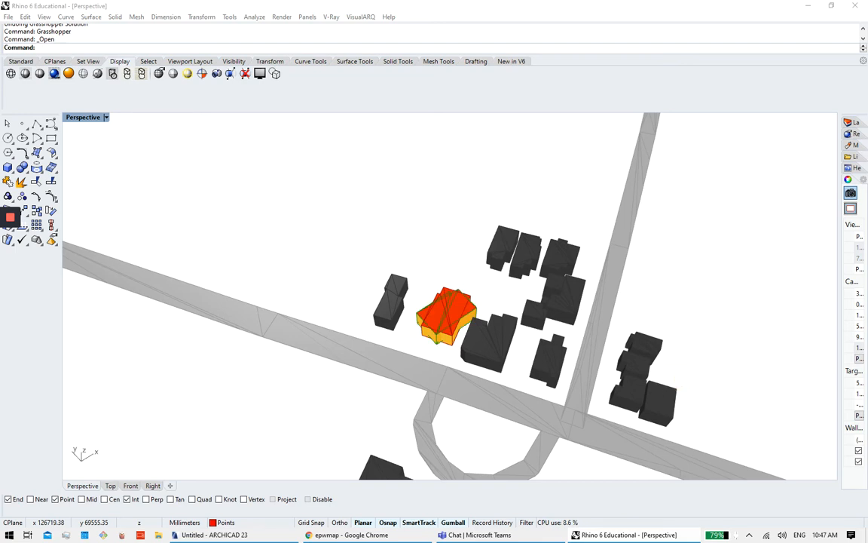
click(739, 293)
click(623, 235)
click(669, 202)
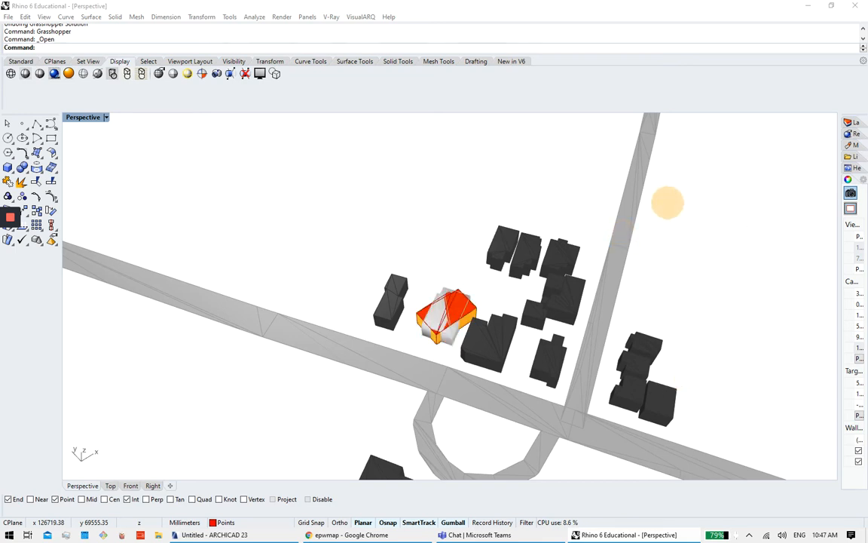
click(747, 227)
click(669, 326)
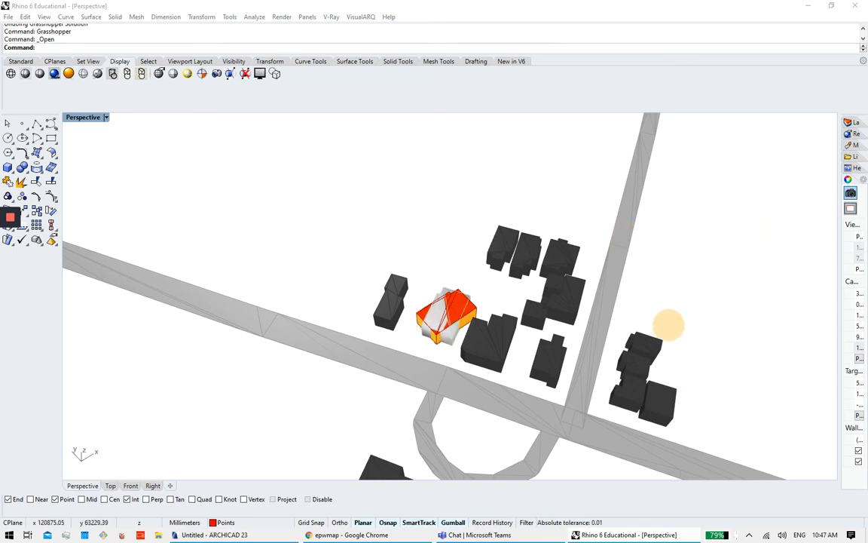
Step: Select the overlapping rotated building previews and clear them
click(354, 310)
click(399, 306)
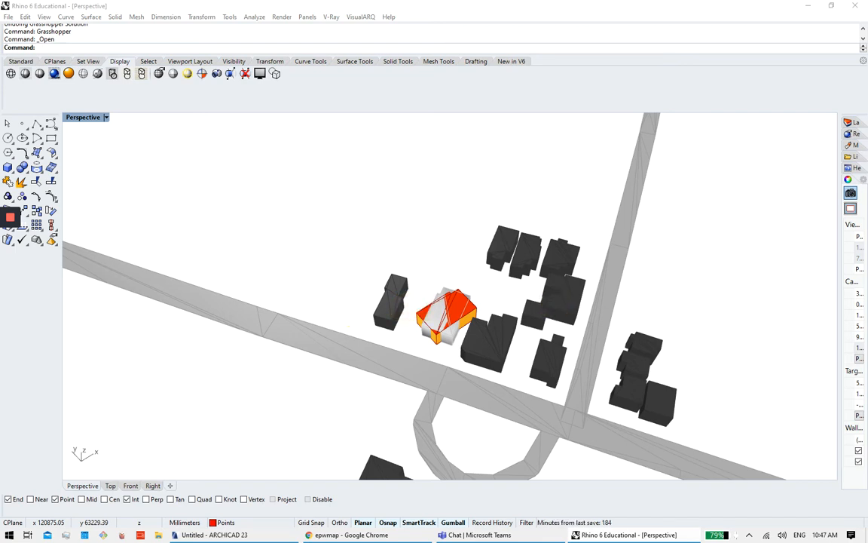
click(402, 268)
click(481, 324)
click(533, 359)
click(592, 375)
click(630, 343)
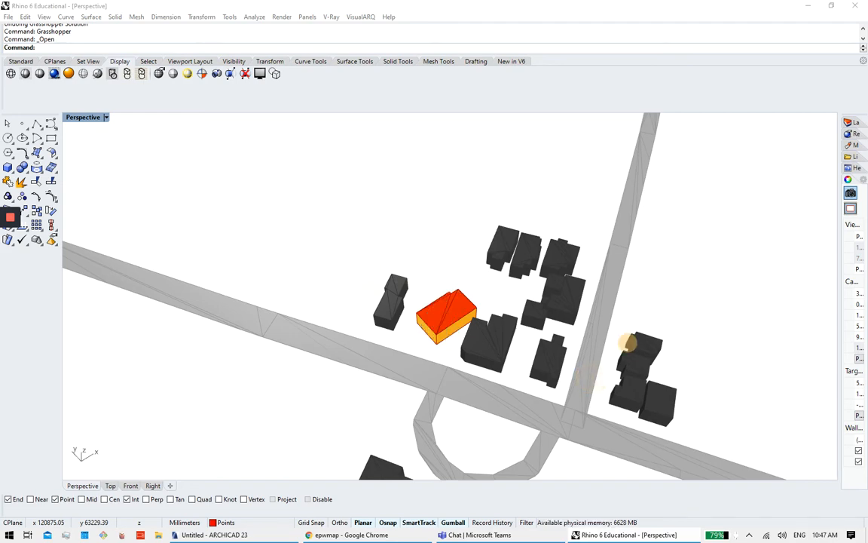
Step: Orbit the site from top-down to a low oblique view
right_drag(453, 279, 835, 415)
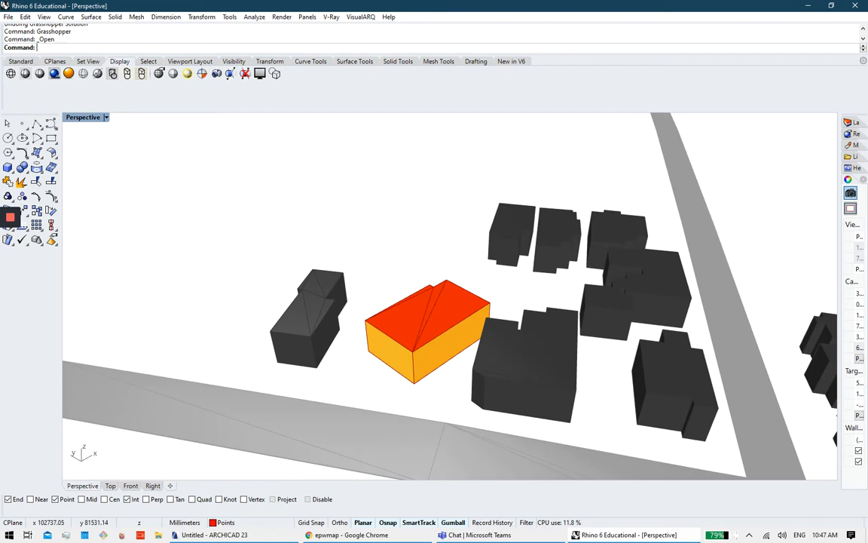
click(331, 297)
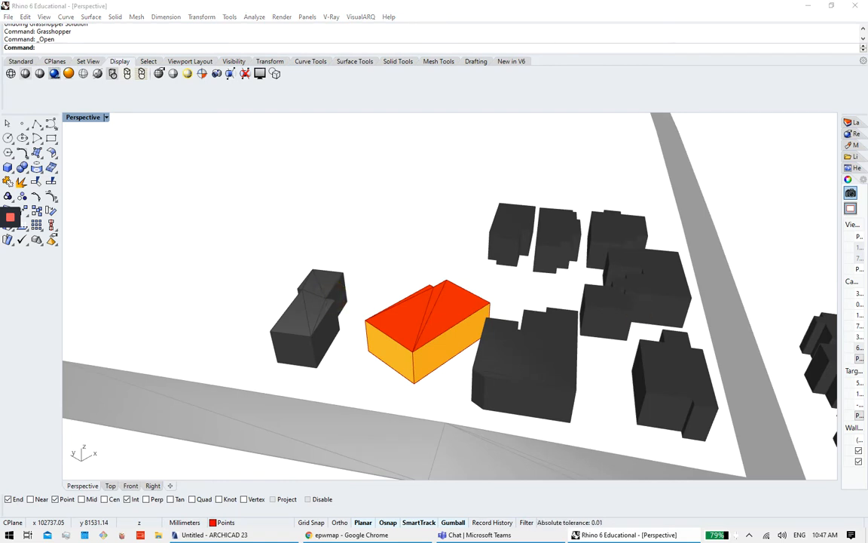
click(491, 349)
click(577, 281)
click(599, 267)
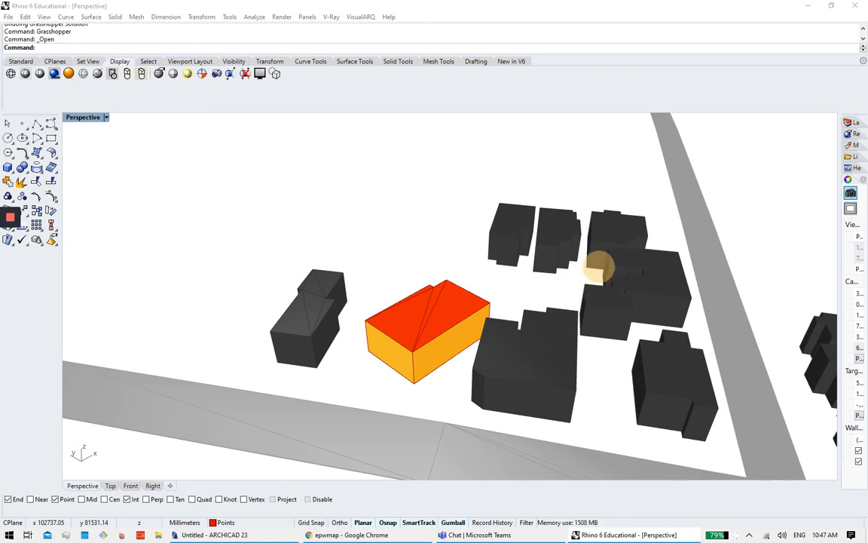
click(588, 289)
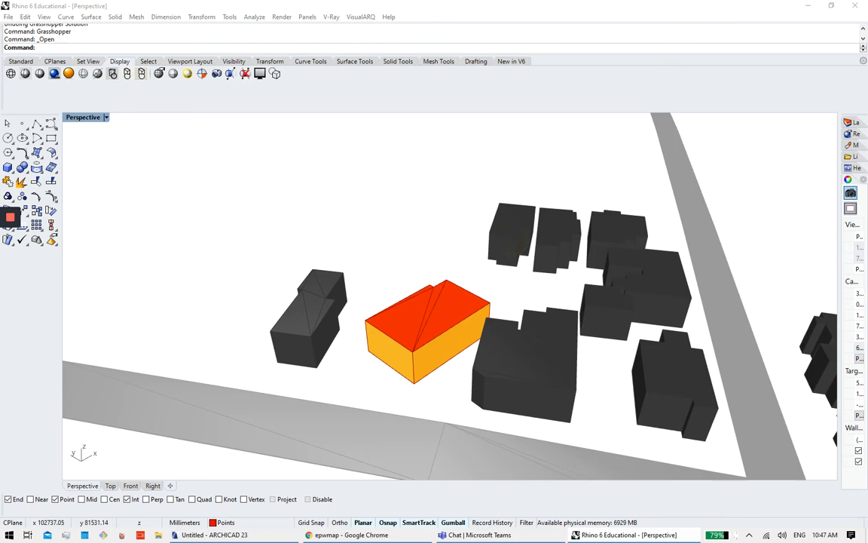
Step: Orbit and zoom around the building cluster, tilting the site view lower
right_drag(477, 324, 503, 365)
scroll(388, 342, up, 4)
scroll(451, 322, up, 5)
scroll(451, 322, down, 8)
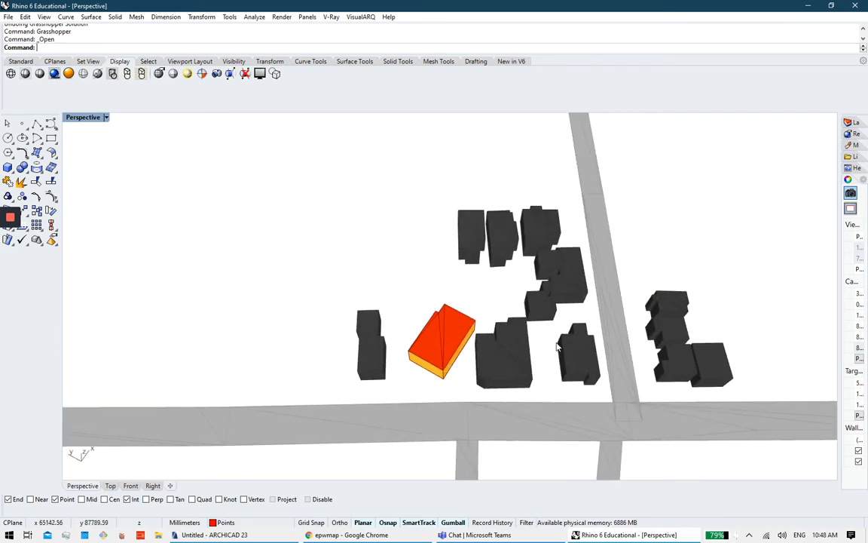
scroll(530, 269, down, 5)
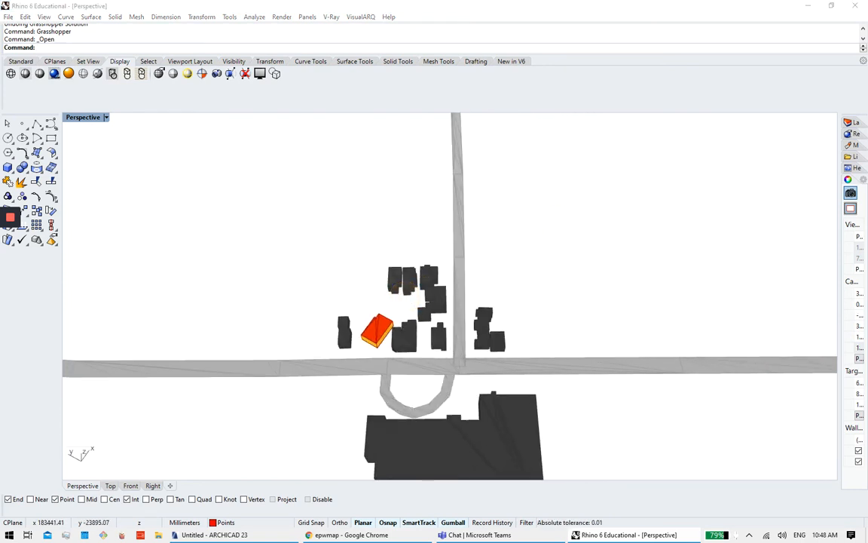
click(564, 246)
scroll(541, 202, down, 3)
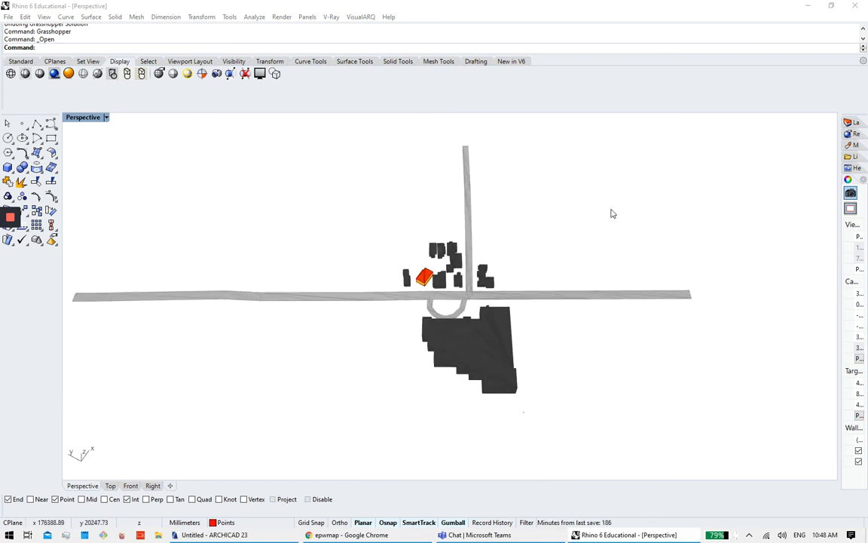
right_drag(611, 213, 492, 272)
drag(520, 270, 606, 351)
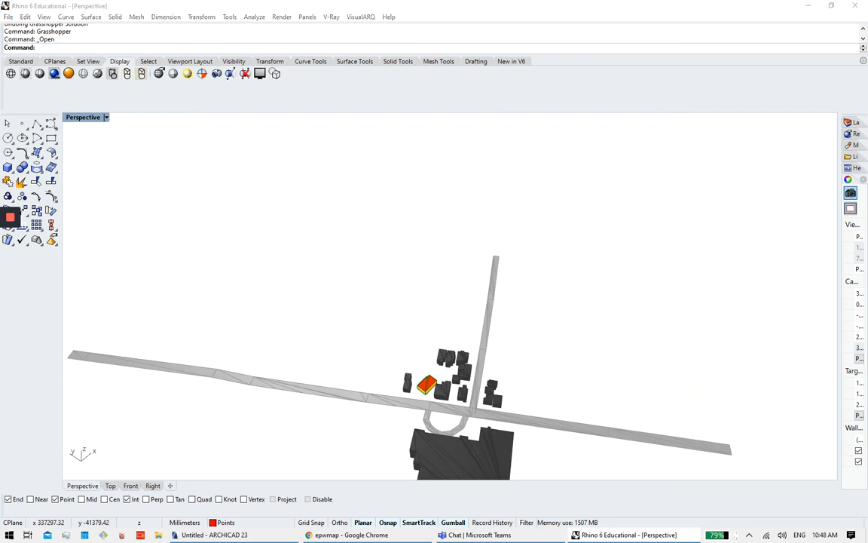
drag(703, 358, 740, 337)
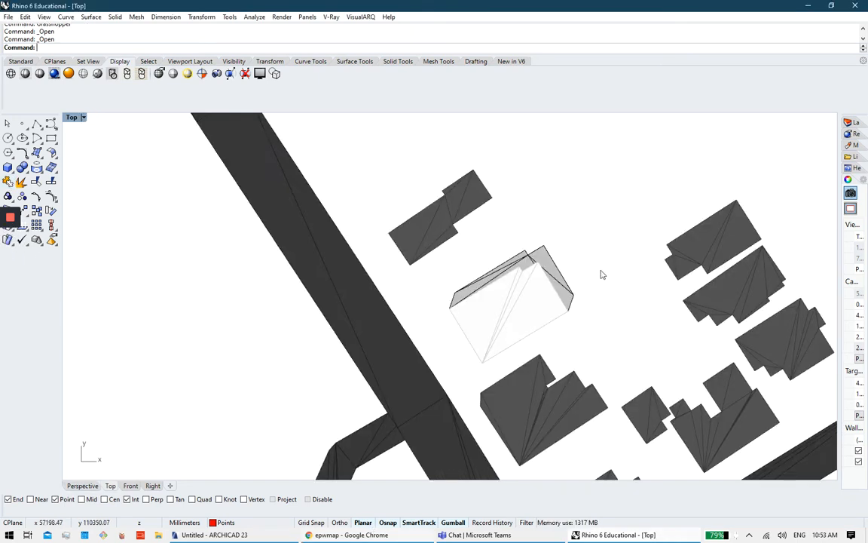
Step: Restore the four-view layout, maximise Perspective, and orbit close around the white building
right_drag(540, 277, 432, 265)
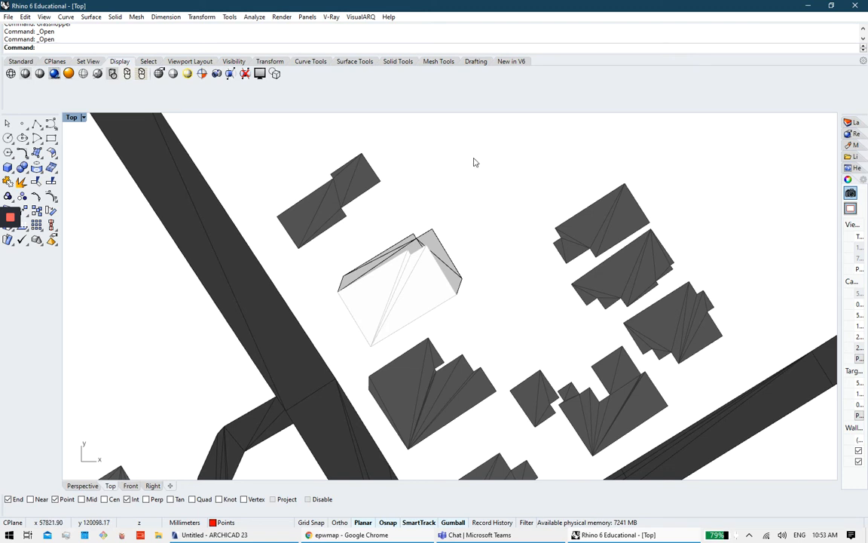
double_click(71, 117)
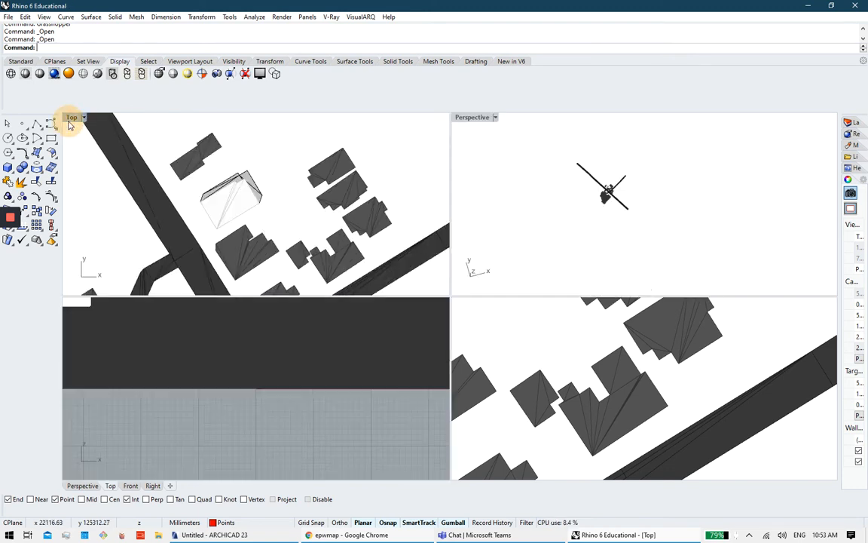
double_click(472, 117)
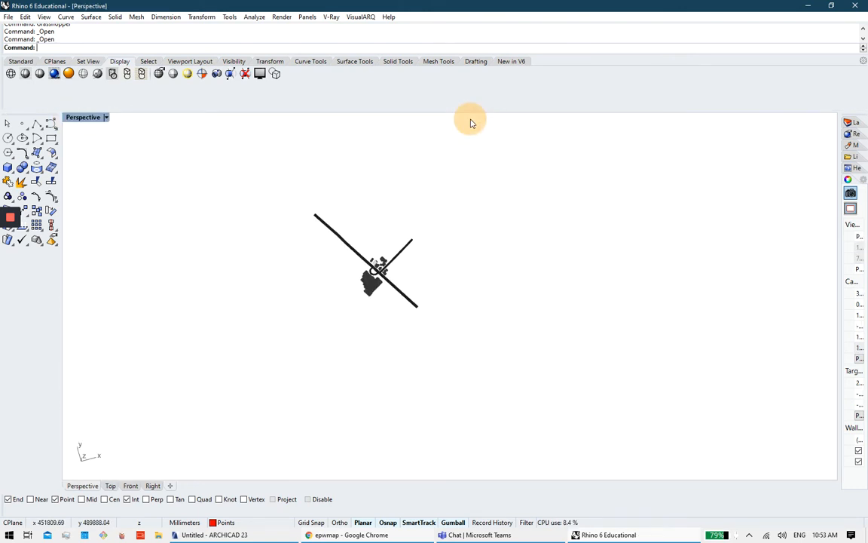
scroll(437, 286, up, 10)
right_drag(438, 287, 569, 294)
scroll(509, 312, up, 5)
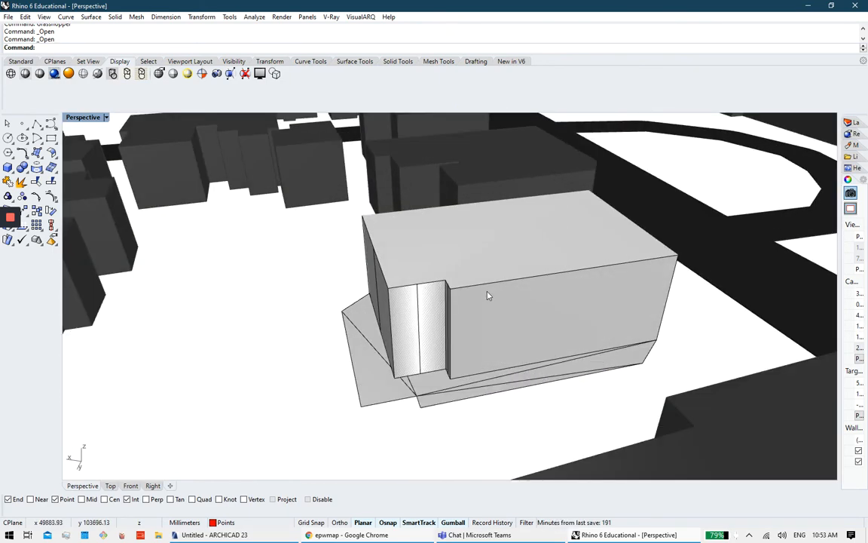
mouse_move(488, 295)
right_down()
mouse_move(496, 322)
mouse_move(508, 319)
mouse_move(400, 325)
mouse_move(519, 273)
right_up()
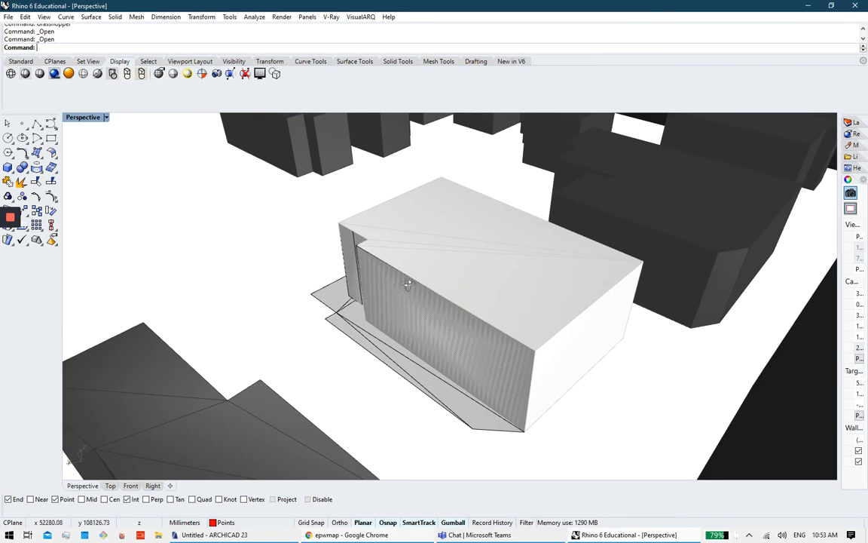
right_drag(407, 284, 422, 310)
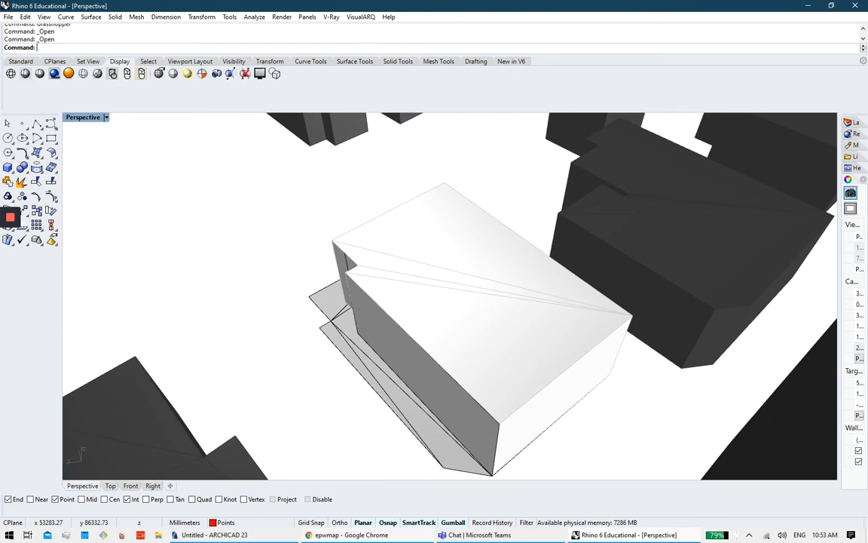
key(alt+Tab)
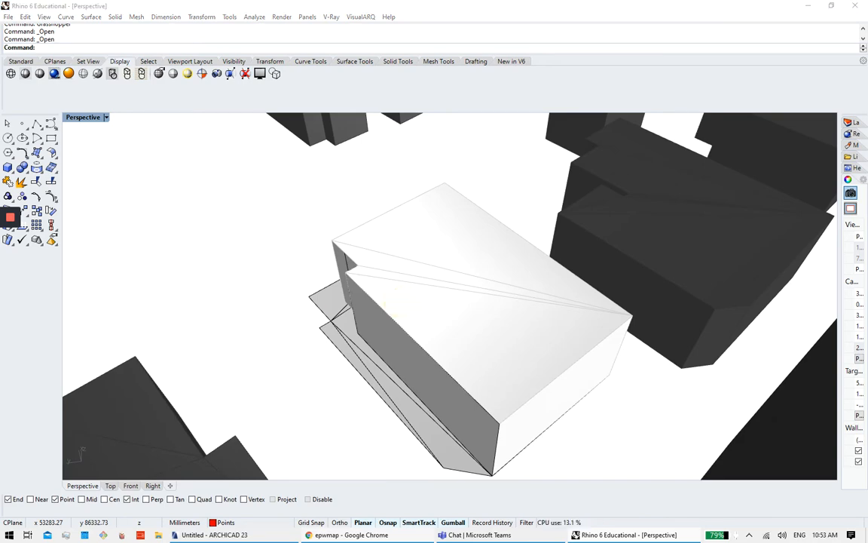
Step: Set the Single Analysis Period to day 31 and hour 11, keeping month 7
drag(867, 150, 380, 9)
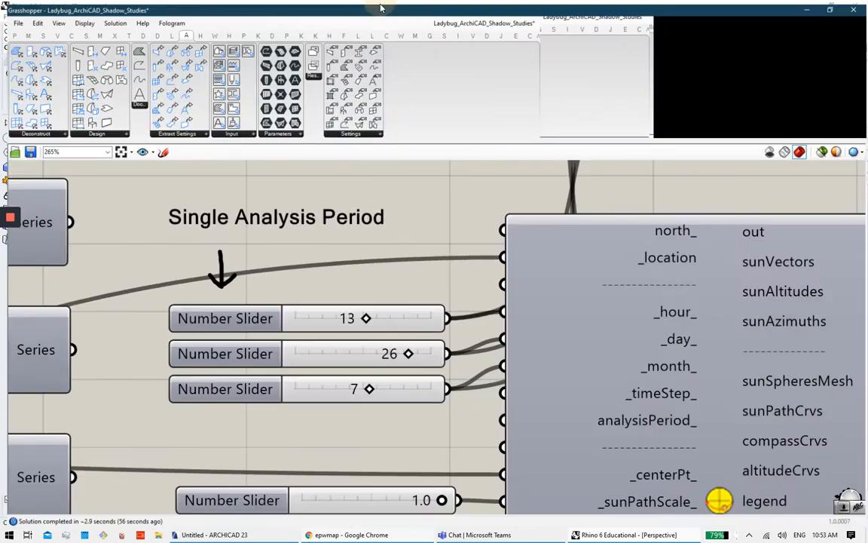
scroll(384, 281, down, 10)
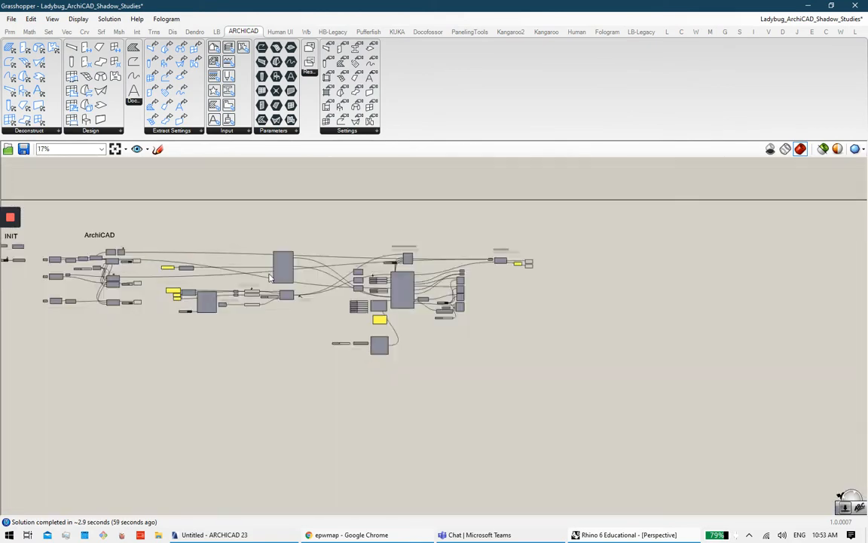
scroll(588, 324, up, 10)
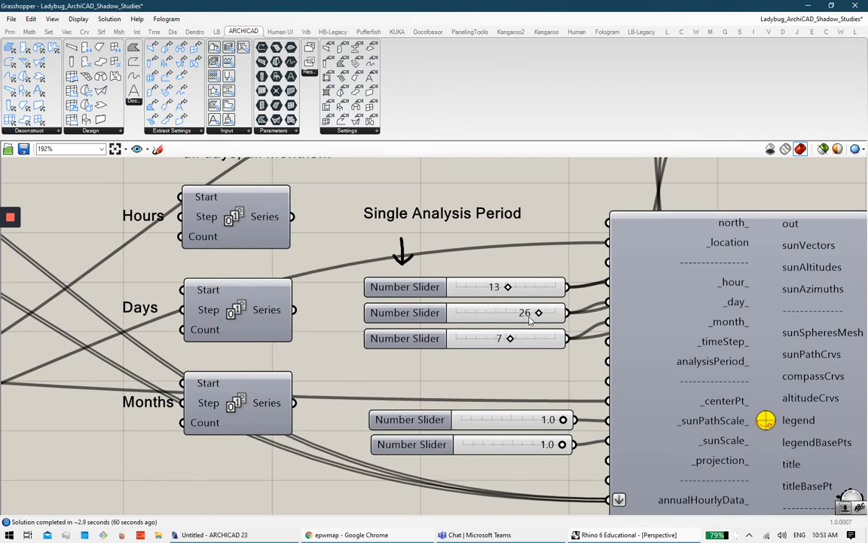
double_click(525, 313)
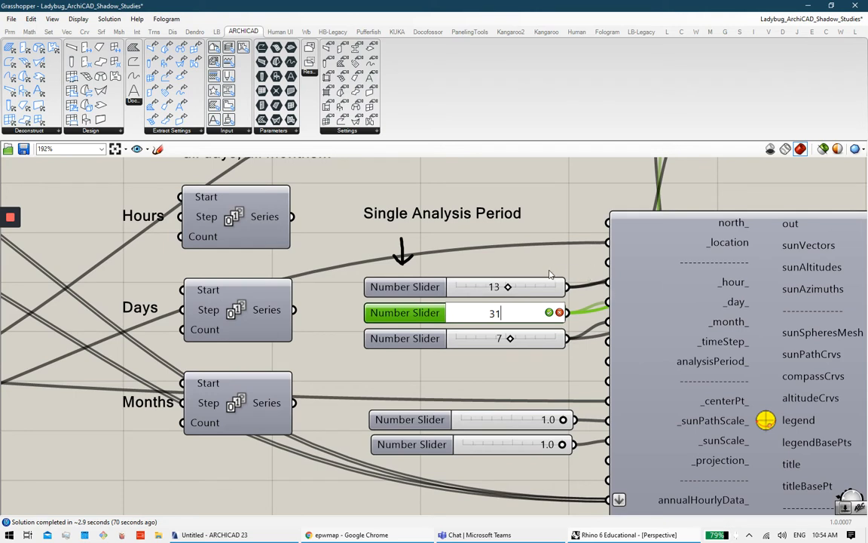
key(Return)
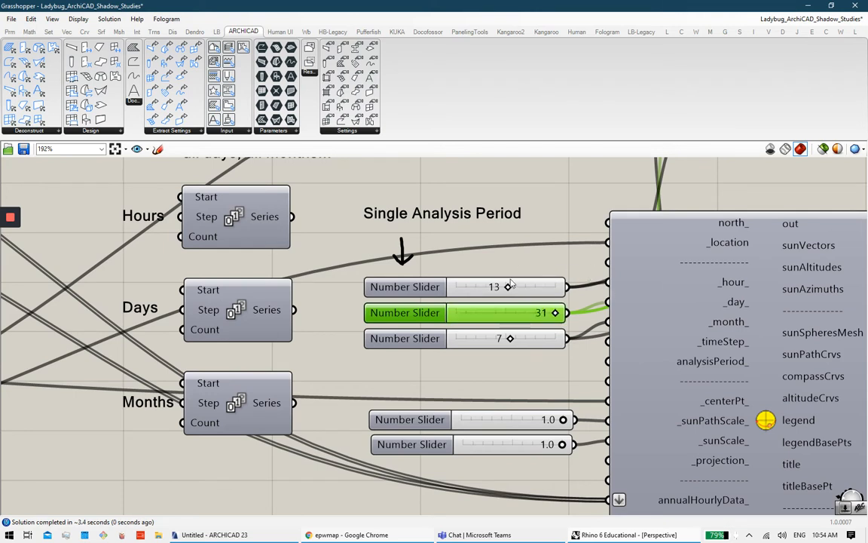
double_click(510, 285)
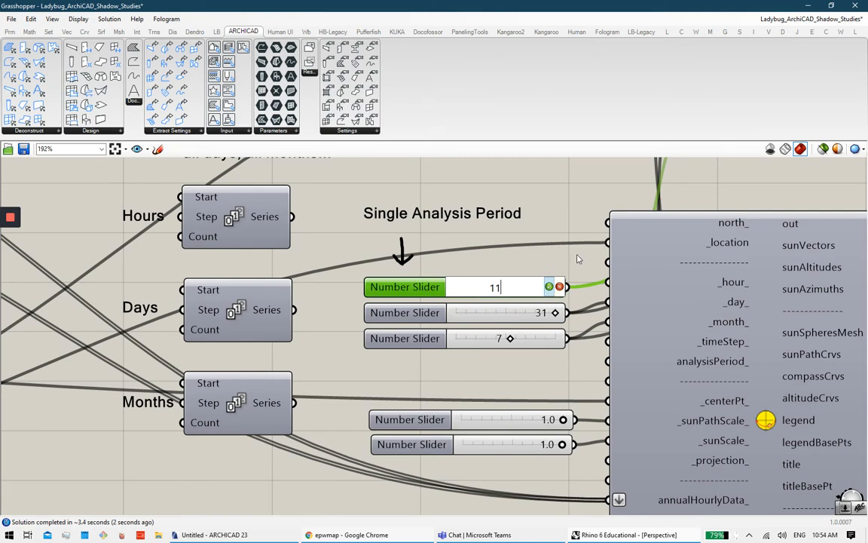
key(Return)
click(572, 263)
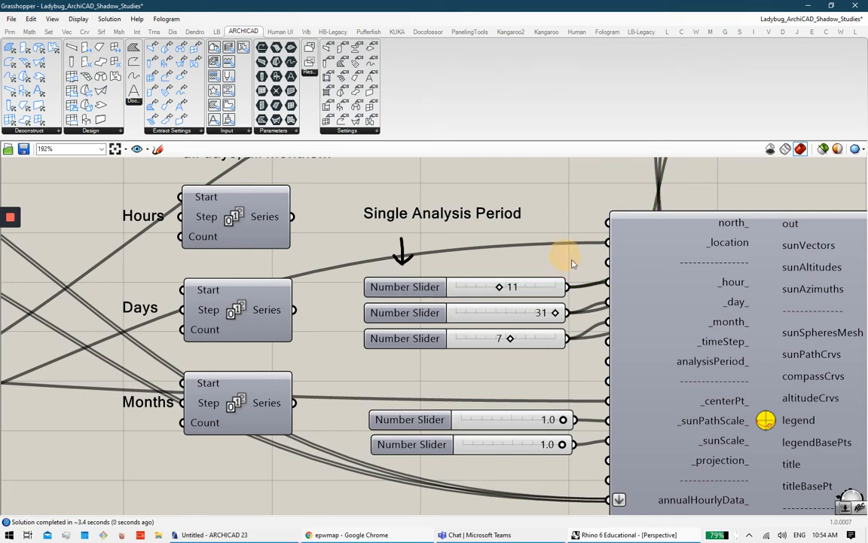
Step: Return to Rhino and maximize the Top viewport to see the house's shadow outlines from above
click(804, 5)
right_drag(494, 251, 450, 330)
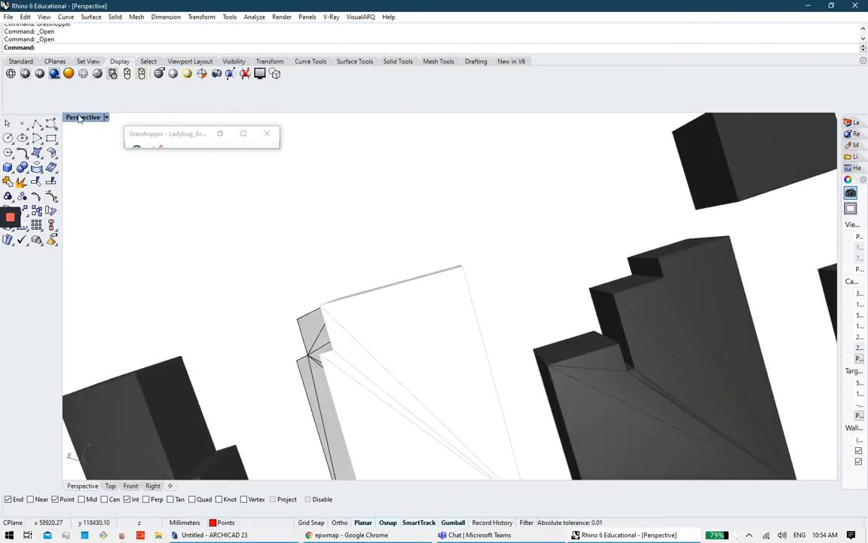
double_click(74, 118)
double_click(76, 117)
scroll(512, 273, up, 5)
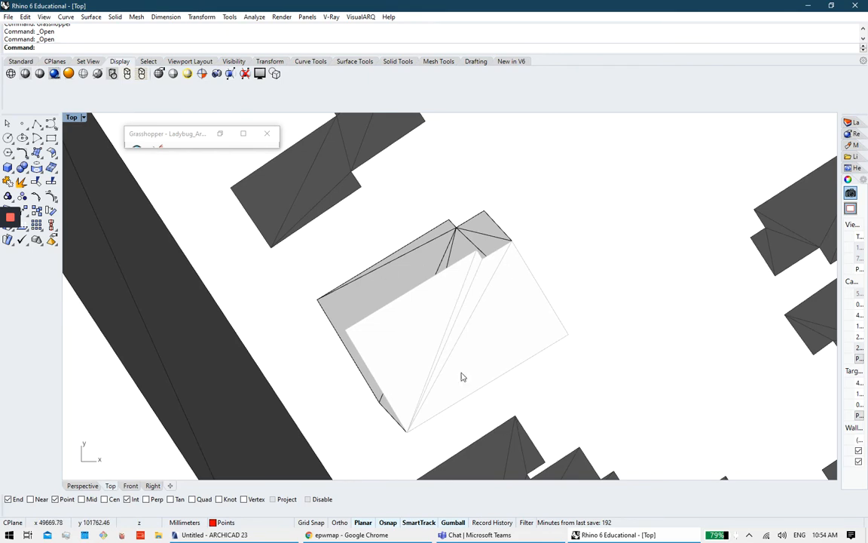
Step: Bring Grasshopper back and pan the canvas to the Simple Version sunpath components
click(243, 133)
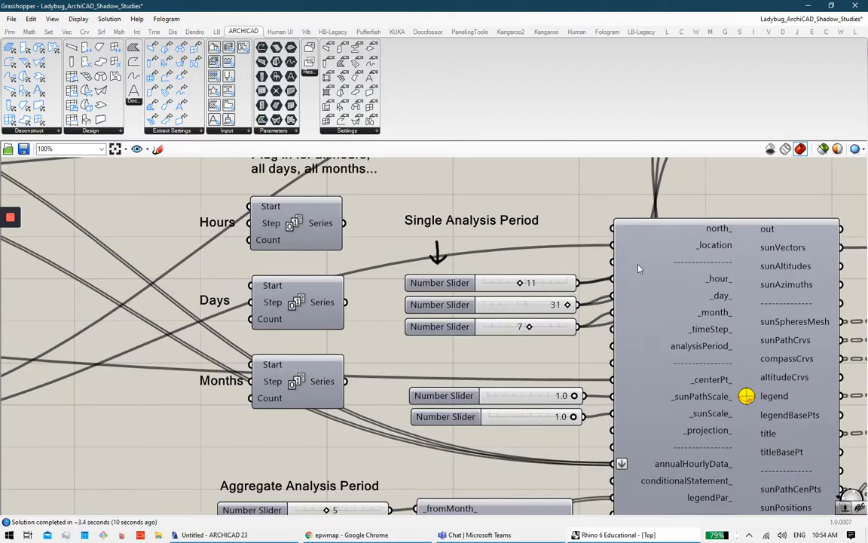
scroll(639, 268, down, 5)
right_drag(636, 319, 396, 326)
right_drag(611, 253, 417, 355)
right_drag(582, 315, 438, 342)
drag(676, 413, 558, 317)
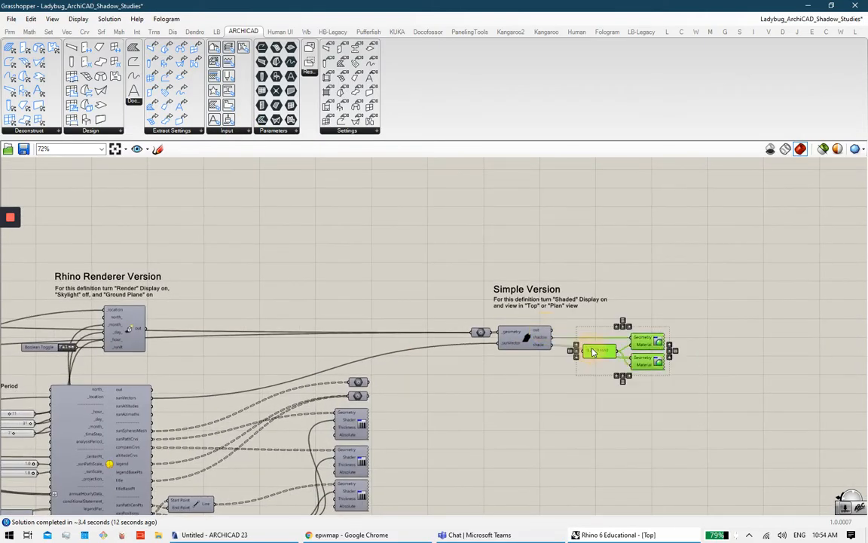
middle_click(713, 377)
click(750, 343)
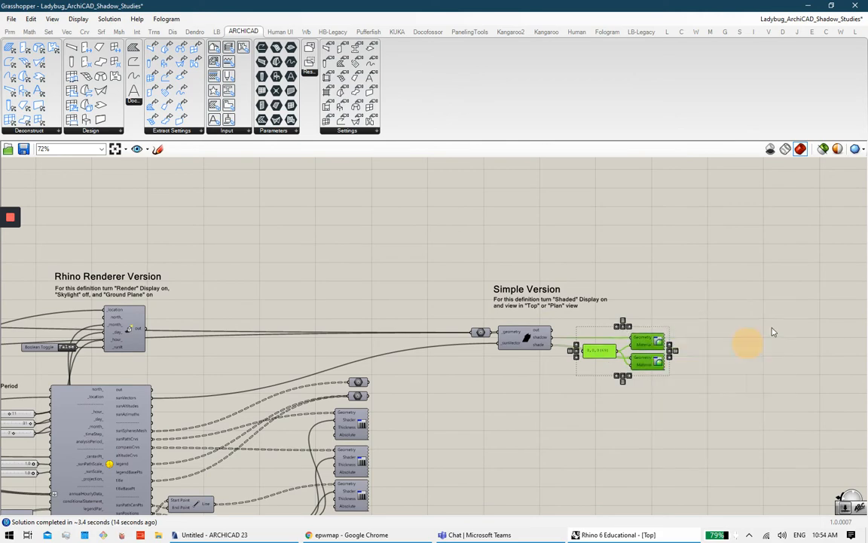
right_drag(588, 376, 664, 338)
right_drag(285, 361, 392, 302)
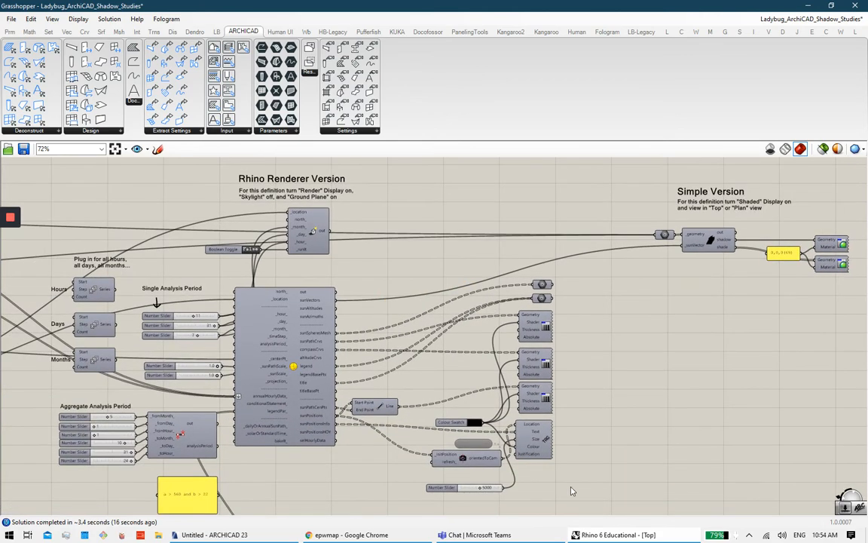
drag(578, 494, 417, 239)
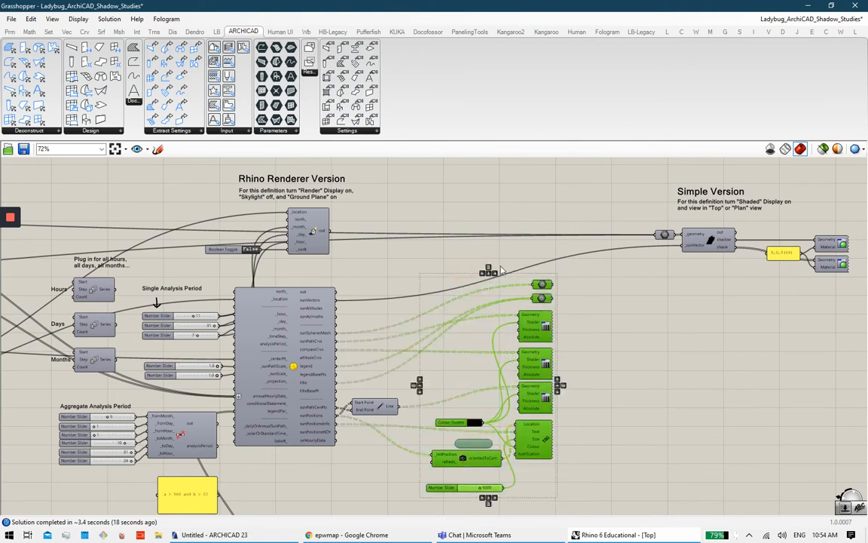
middle_click(499, 266)
click(569, 388)
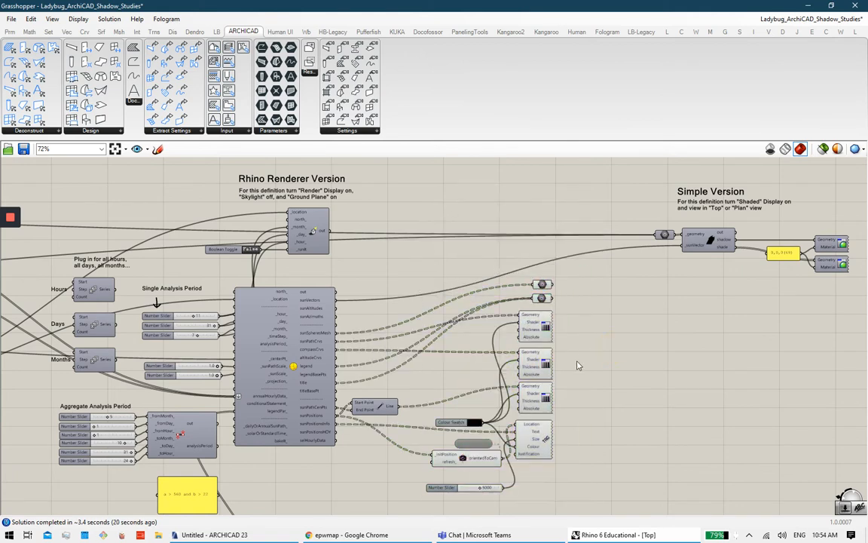
scroll(541, 456, up, 4)
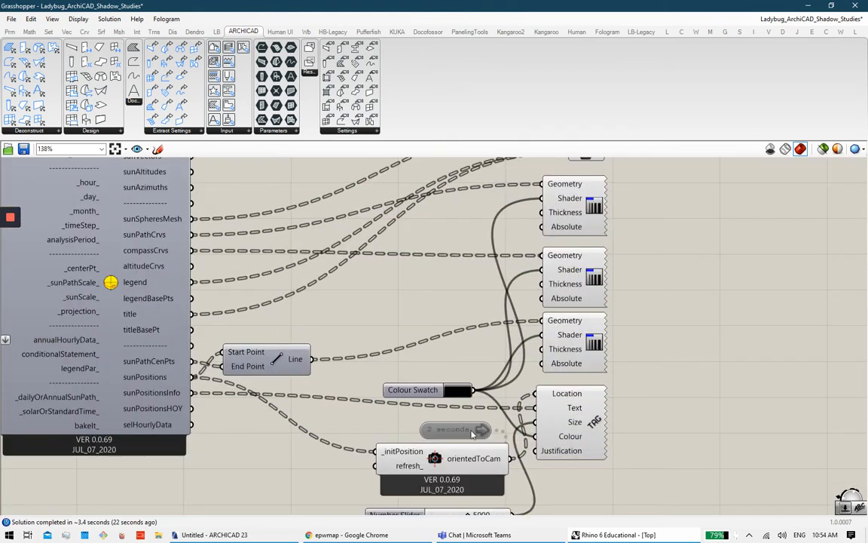
Step: Enable the disabled 2-second Timer so the sunpath refreshes automatically
double_click(485, 432)
click(615, 427)
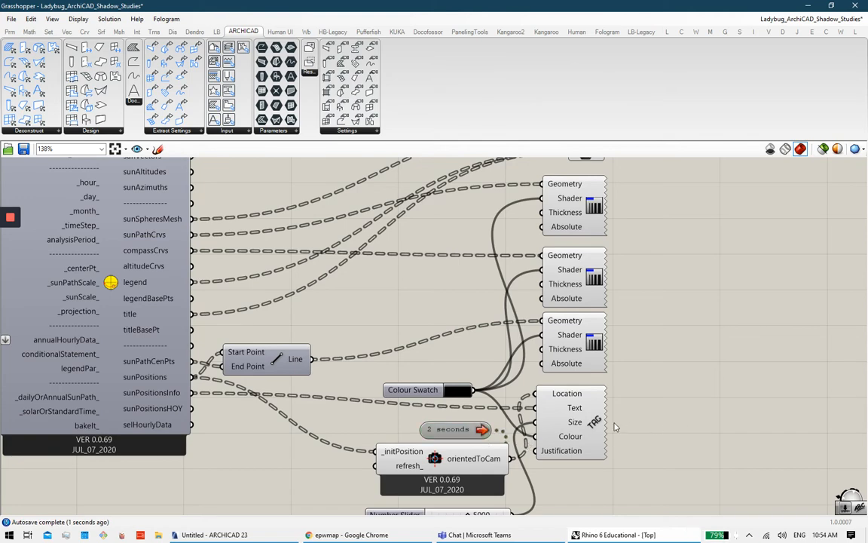
mouse_move(615, 426)
right_down()
mouse_move(672, 327)
mouse_move(682, 388)
mouse_move(674, 365)
mouse_move(673, 374)
right_up()
right_drag(661, 303, 663, 363)
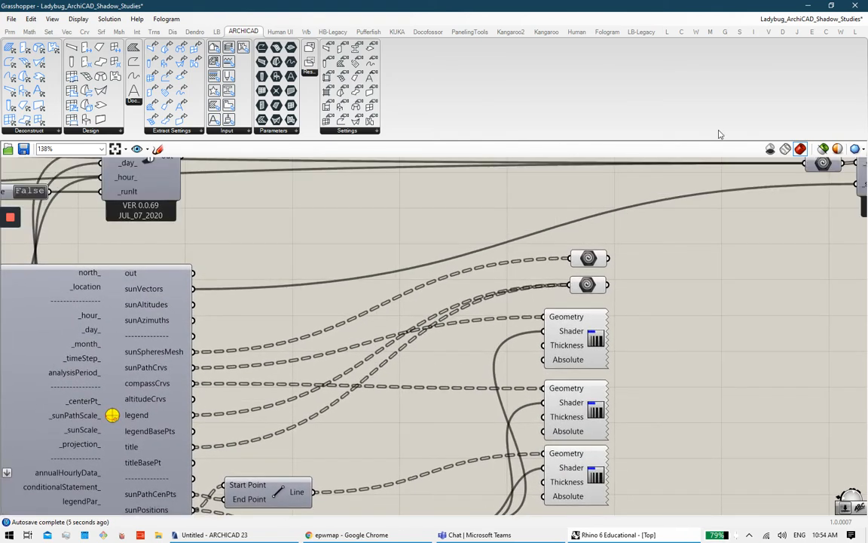
click(812, 6)
Step: Swap Rhino's maximized Top view for a maximized Perspective viewport
scroll(612, 279, down, 5)
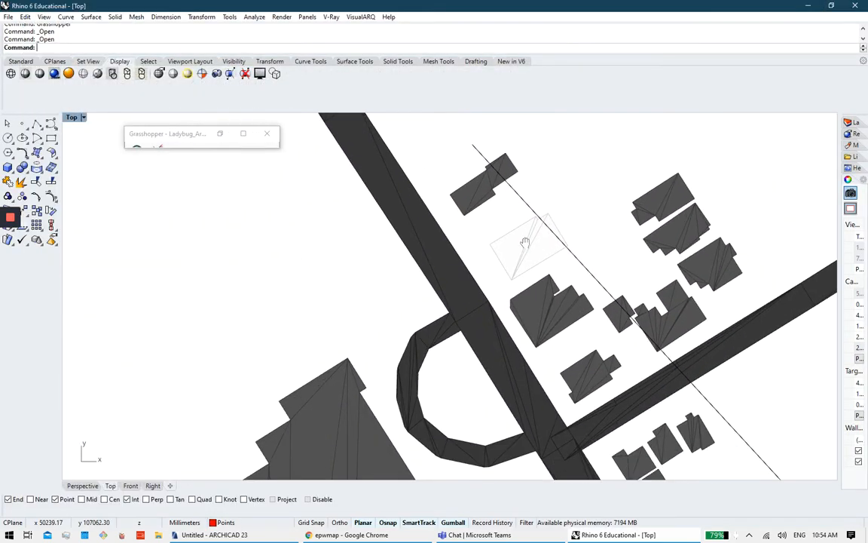
scroll(498, 264, up, 2)
scroll(520, 256, down, 3)
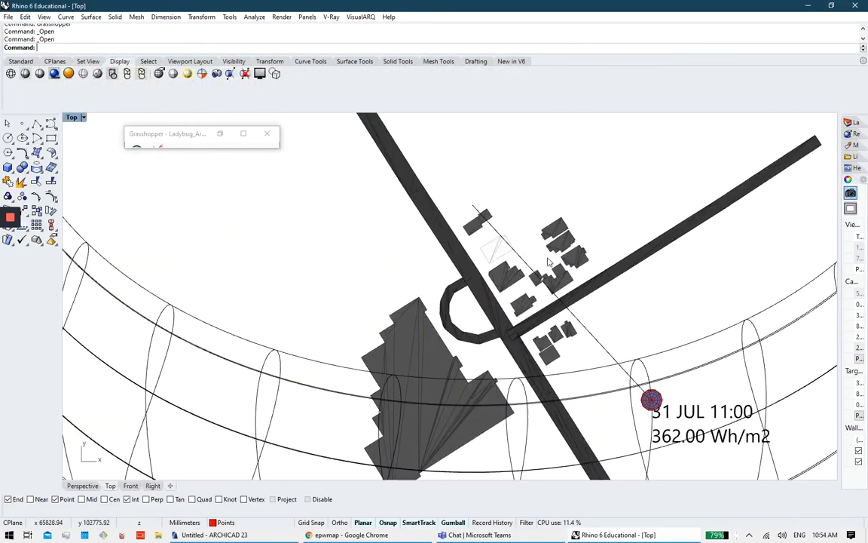
double_click(72, 118)
double_click(473, 117)
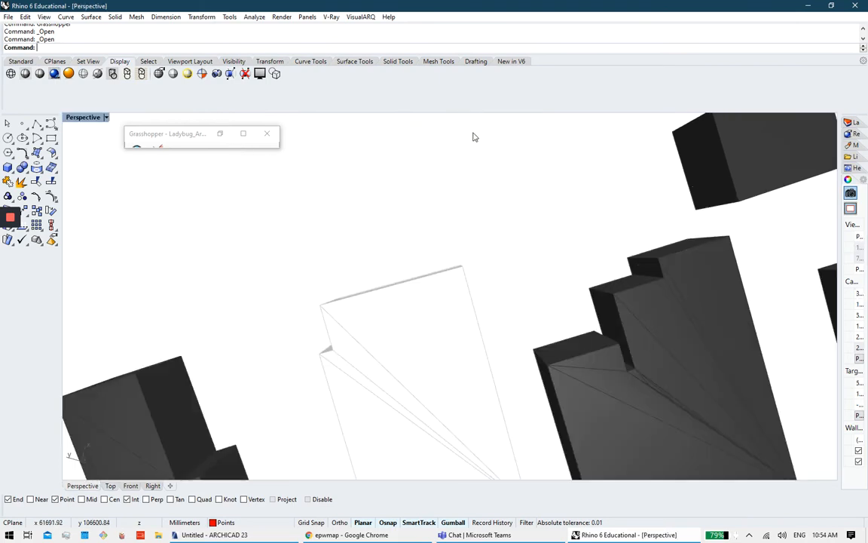
Step: Zoom and orbit around the sun-path arcs and compass ring encircling the site buildings
scroll(469, 186, down, 8)
right_drag(469, 186, 541, 205)
scroll(540, 205, down, 6)
shift+right_drag(497, 294, 389, 421)
scroll(525, 274, down, 12)
shift+right_drag(554, 259, 548, 186)
scroll(548, 186, up, 5)
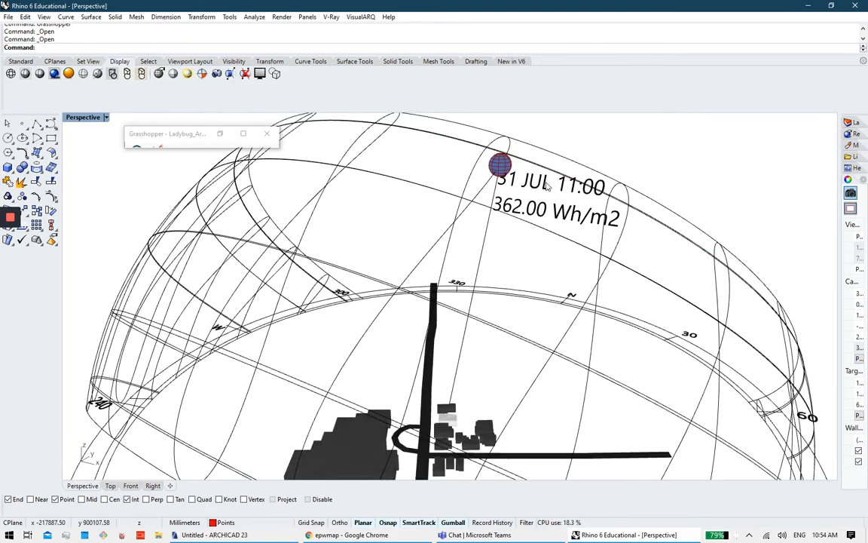
scroll(586, 178, down, 4)
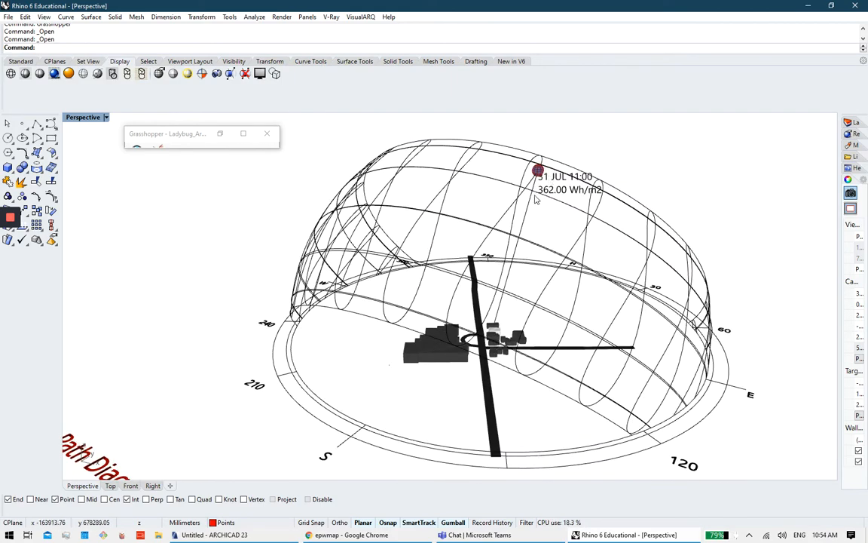
right_drag(616, 175, 329, 194)
scroll(360, 253, up, 3)
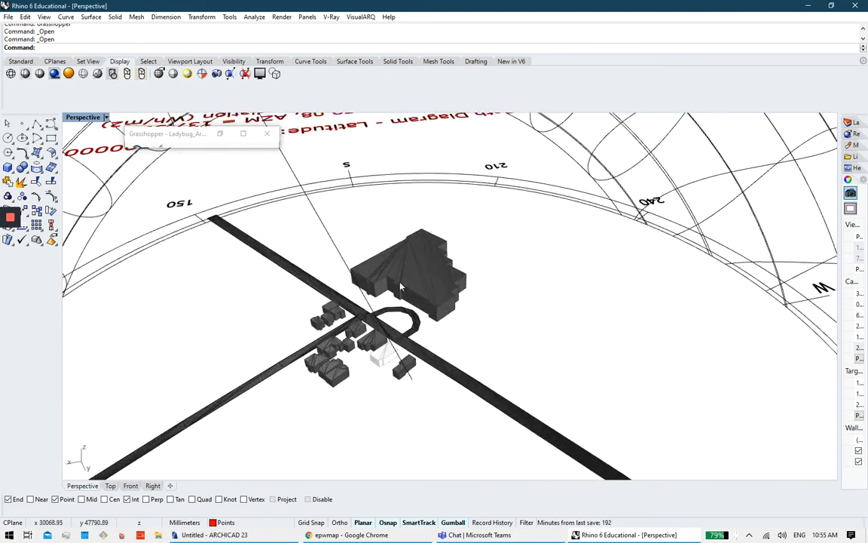
scroll(465, 251, up, 1)
right_drag(465, 250, 128, 107)
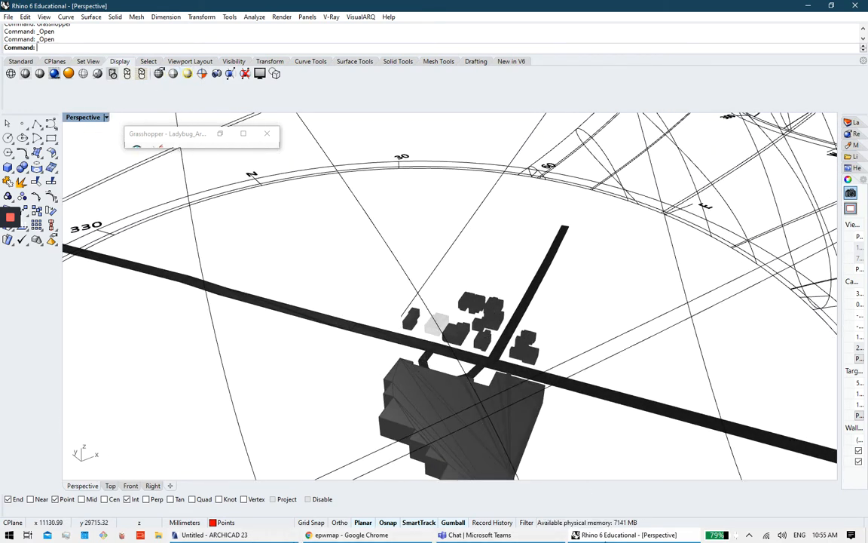
click(605, 538)
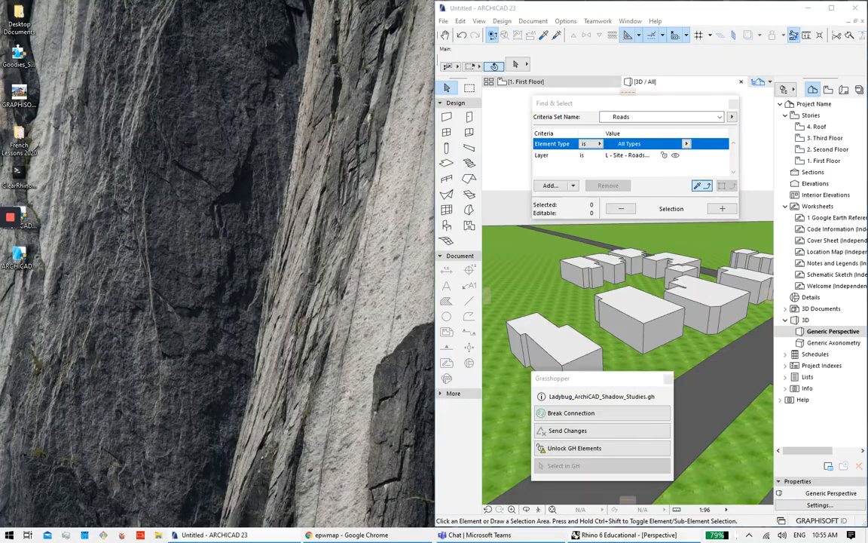
Step: Set the Rhino Renderer's _runIt Boolean Toggle to True, then go back to Rhino
click(605, 538)
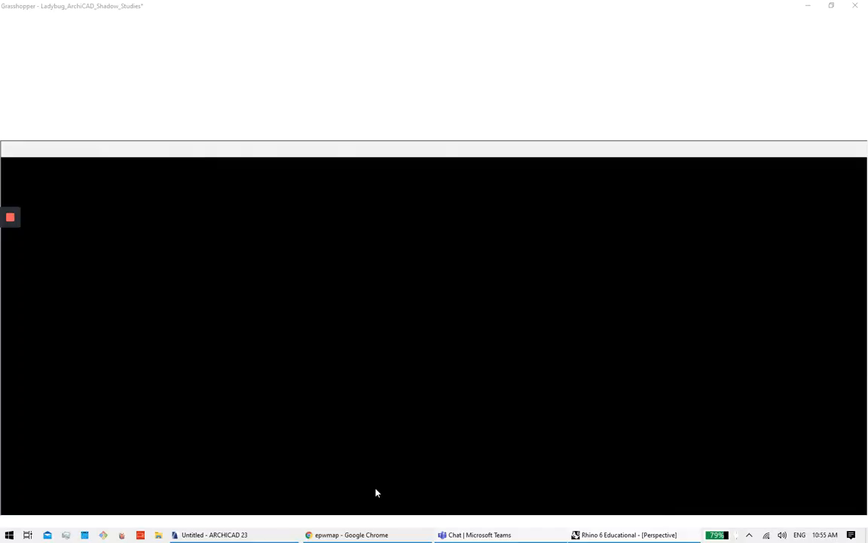
right_drag(285, 239, 344, 305)
click(344, 305)
right_drag(255, 328, 349, 329)
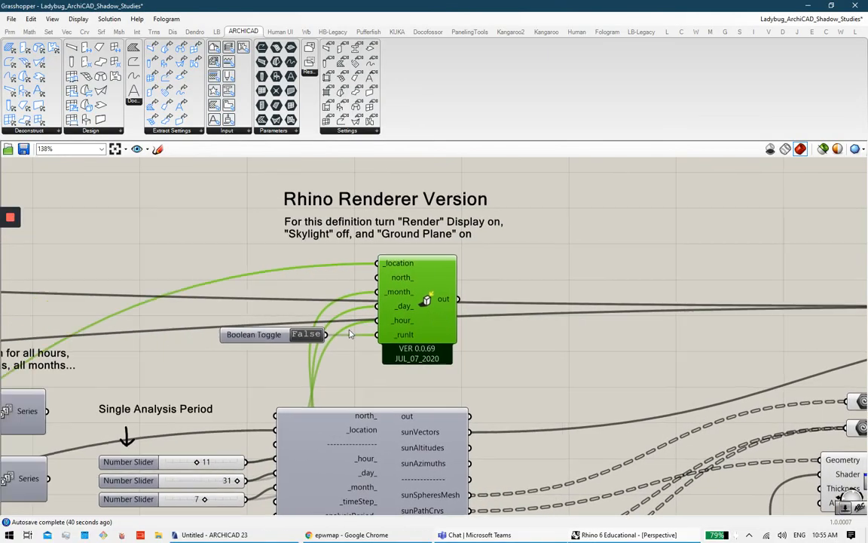
click(569, 391)
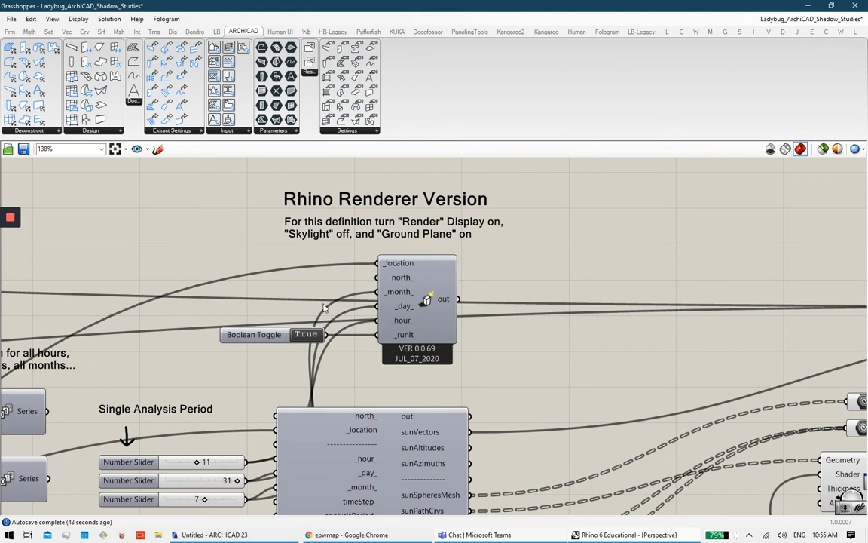
click(597, 538)
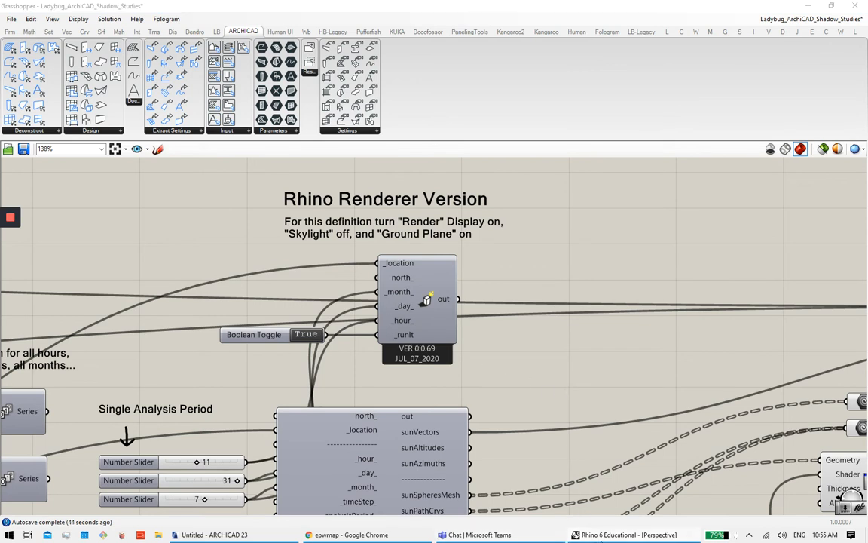
click(597, 539)
click(591, 414)
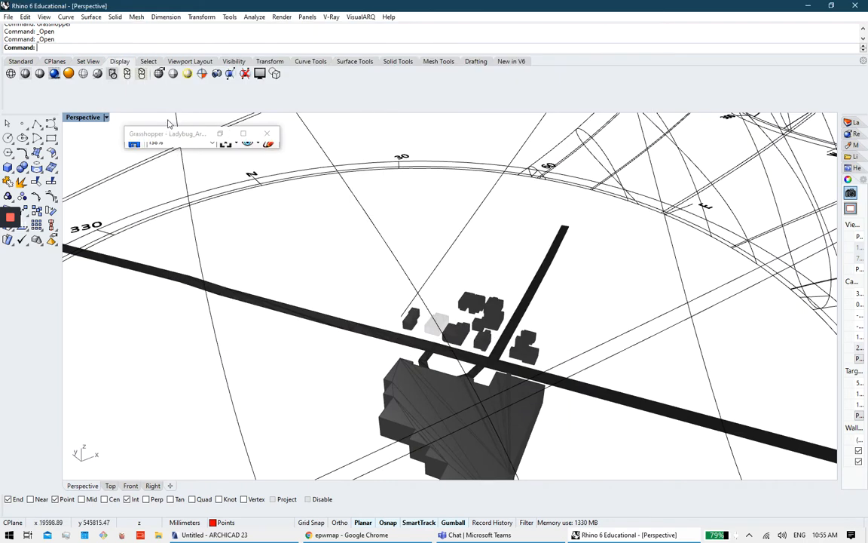
Step: Set the Perspective viewport to Rendered and orbit to inspect the shadow beside the new building
click(98, 117)
click(128, 142)
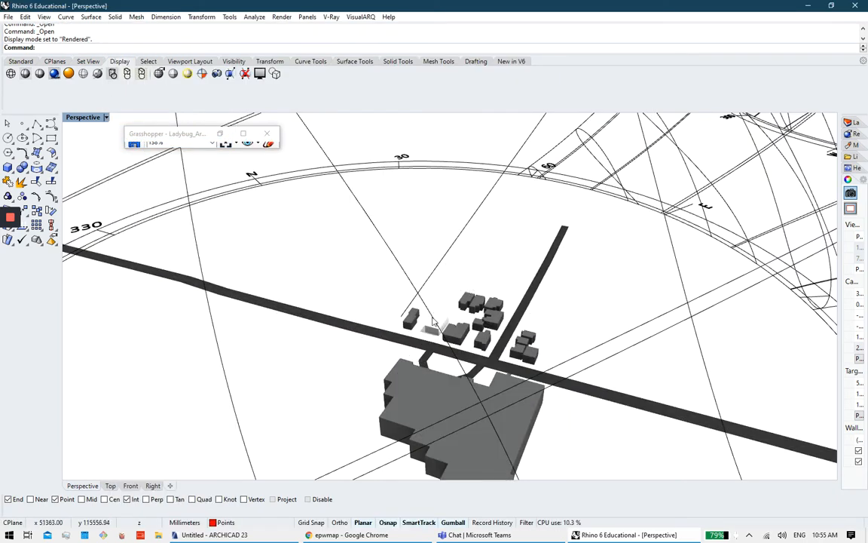
scroll(435, 326, up, 8)
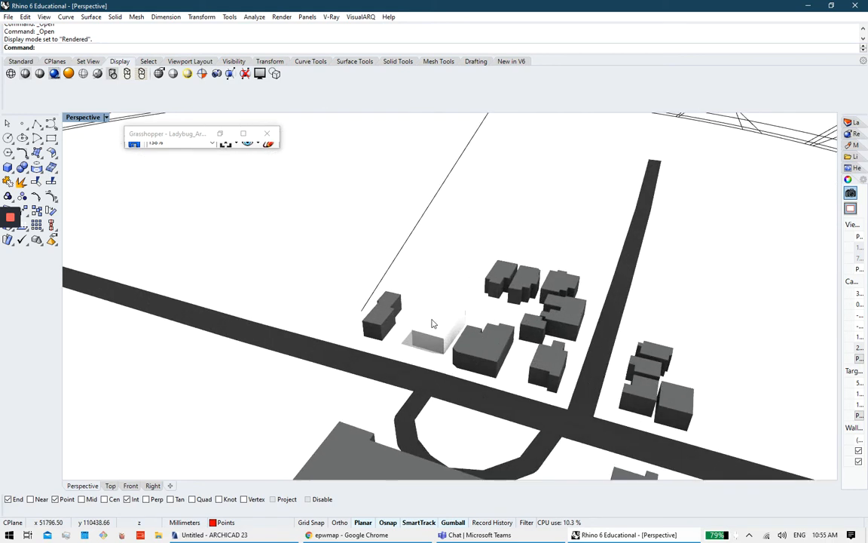
scroll(451, 323, down, 3)
right_drag(498, 318, 618, 308)
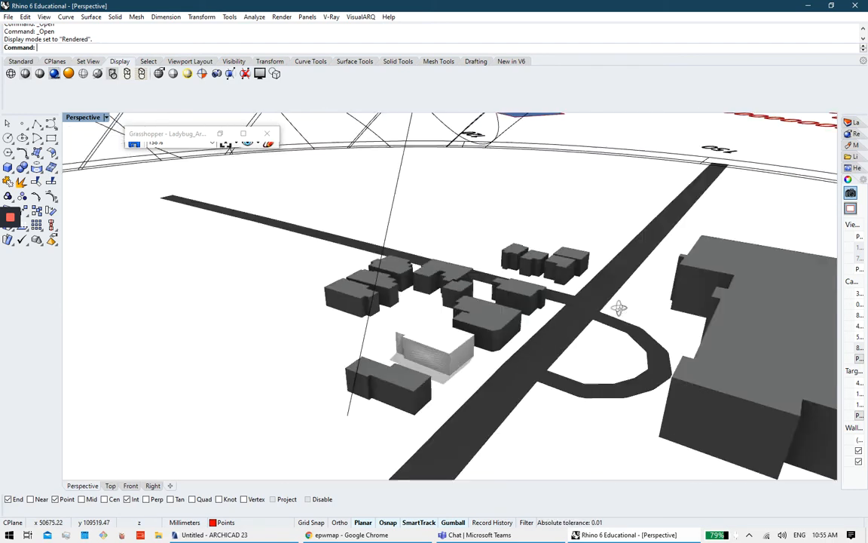
right_drag(682, 307, 441, 468)
click(246, 134)
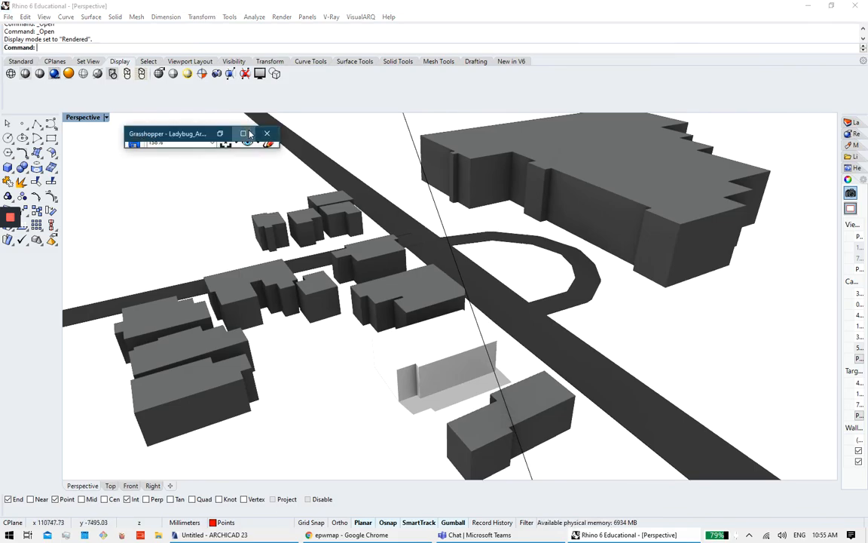
scroll(540, 293, down, 5)
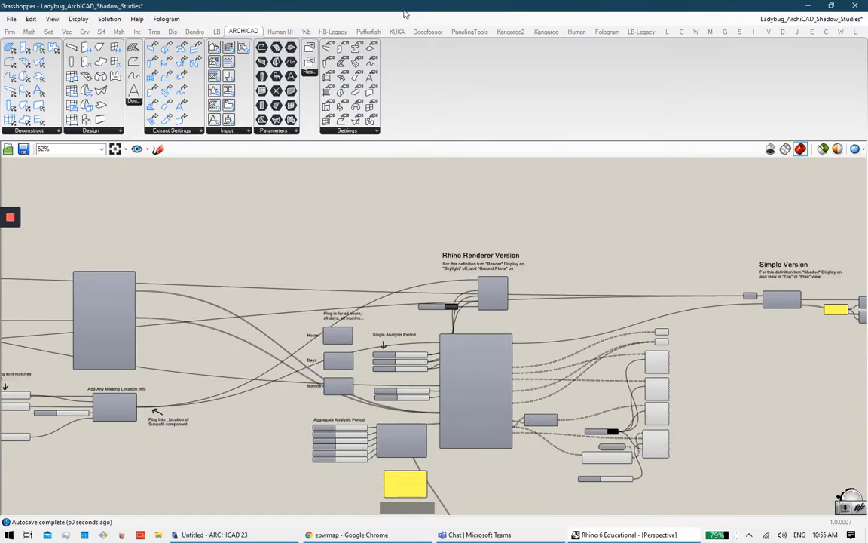
Step: Float the Grasshopper window over Rhino's right side and resize it to uncover the model
drag(404, 14, 468, 67)
drag(276, 181, 495, 181)
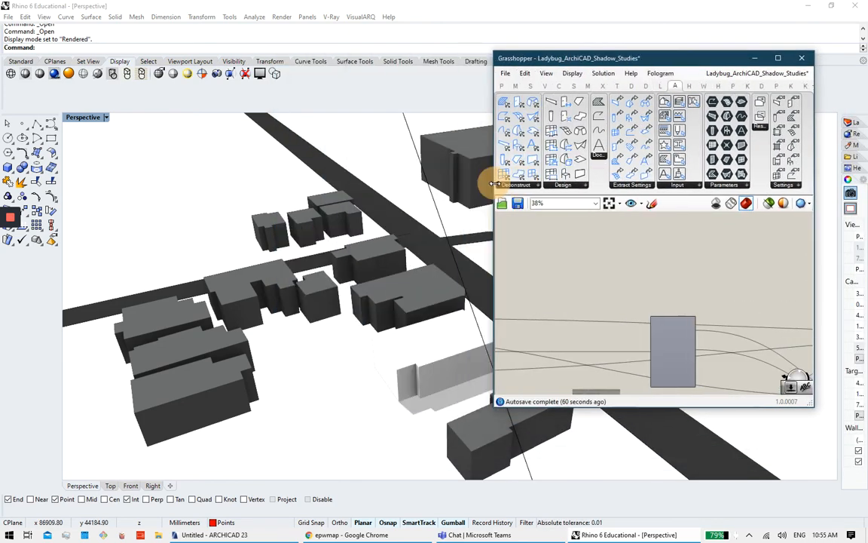
right_drag(409, 230, 230, 248)
scroll(681, 297, down, 2)
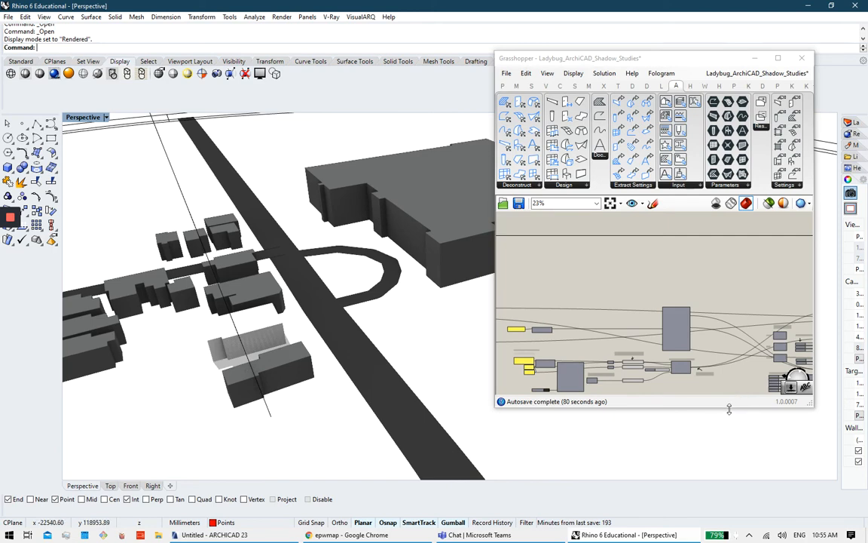
drag(729, 409, 736, 513)
scroll(680, 326, up, 3)
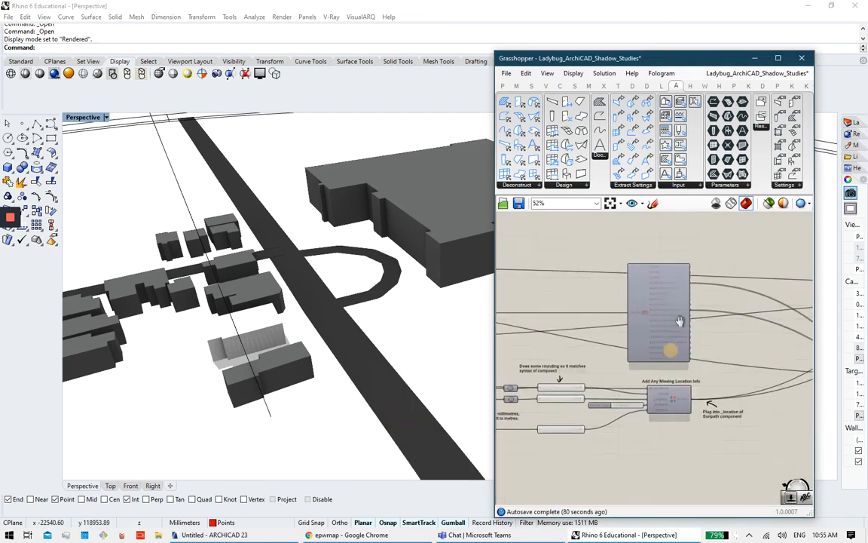
Step: Pan to the Single Analysis Period sliders and enter hour 9 in place of 11
right_drag(680, 321, 612, 330)
right_drag(694, 365, 605, 383)
right_drag(754, 362, 649, 368)
scroll(649, 368, up, 3)
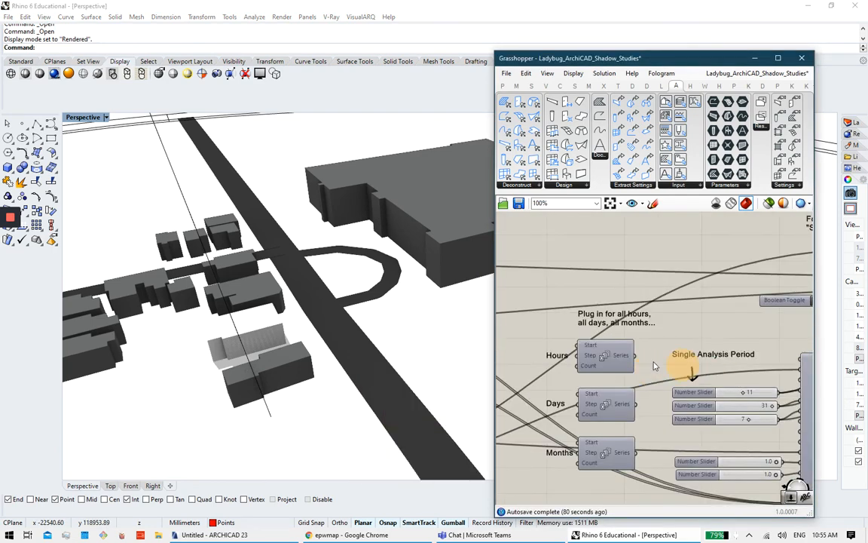
scroll(654, 367, up, 4)
right_drag(531, 365, 596, 347)
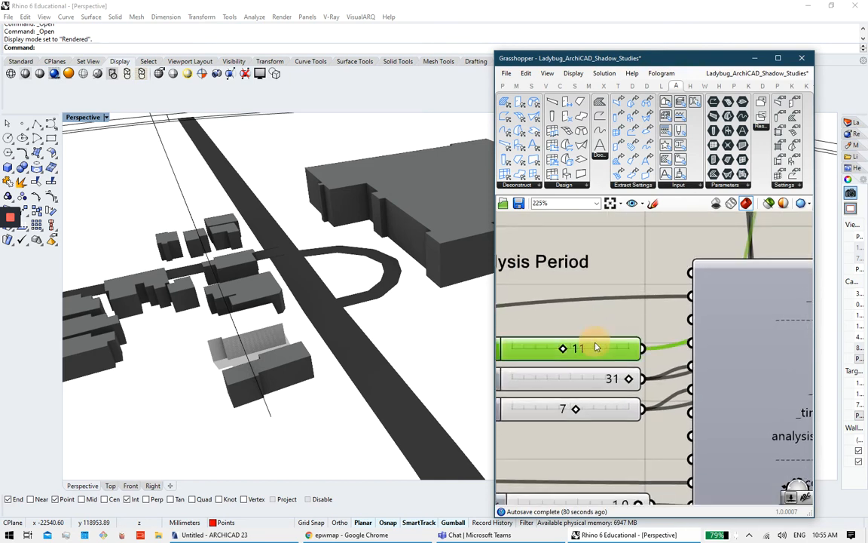
double_click(596, 347)
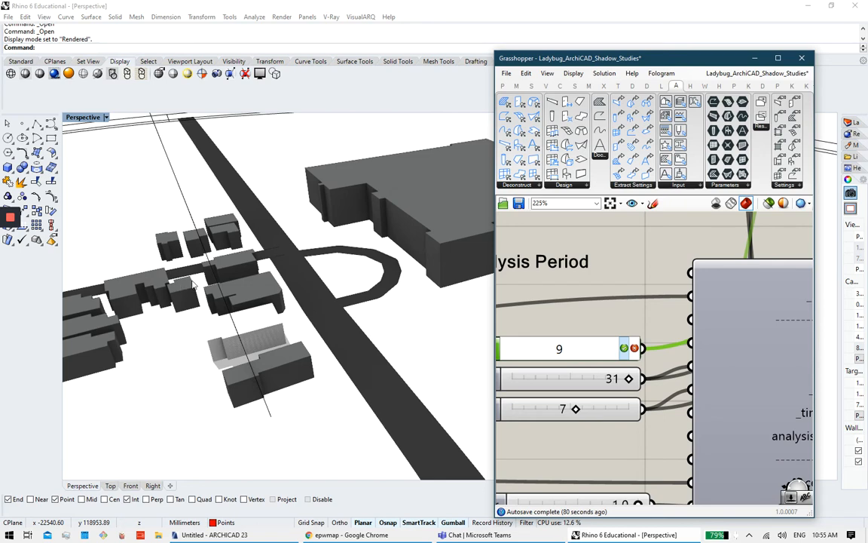
Step: Orbit the rendered Rhino view while panning the Grasshopper canvas across the definition
scroll(184, 276, up, 2)
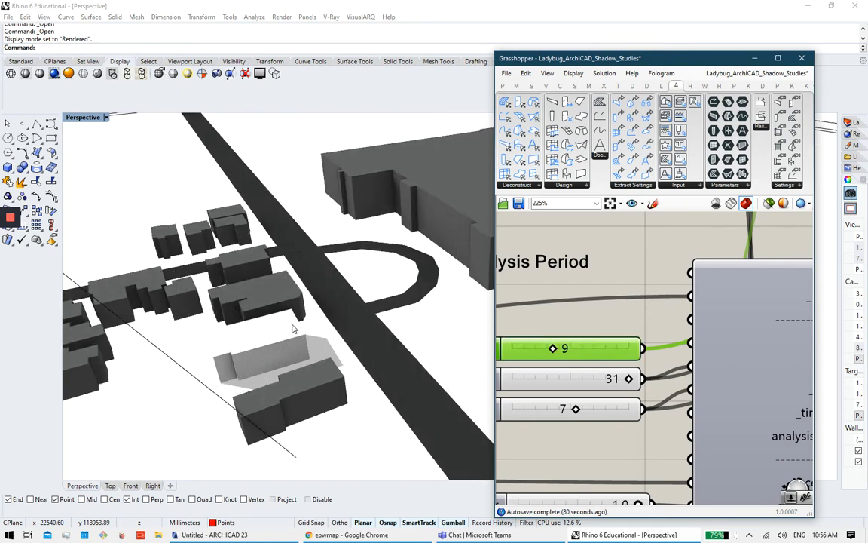
scroll(294, 329, up, 3)
click(282, 364)
scroll(242, 363, up, 2)
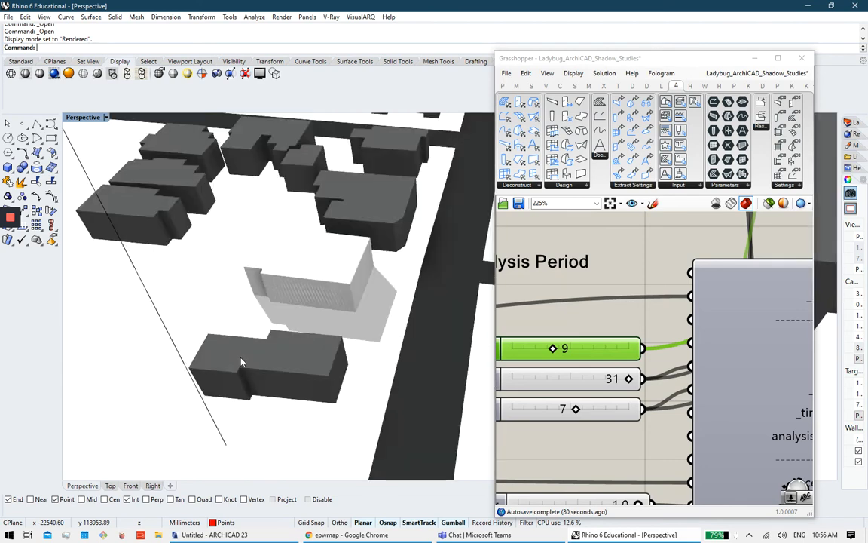
scroll(241, 363, down, 5)
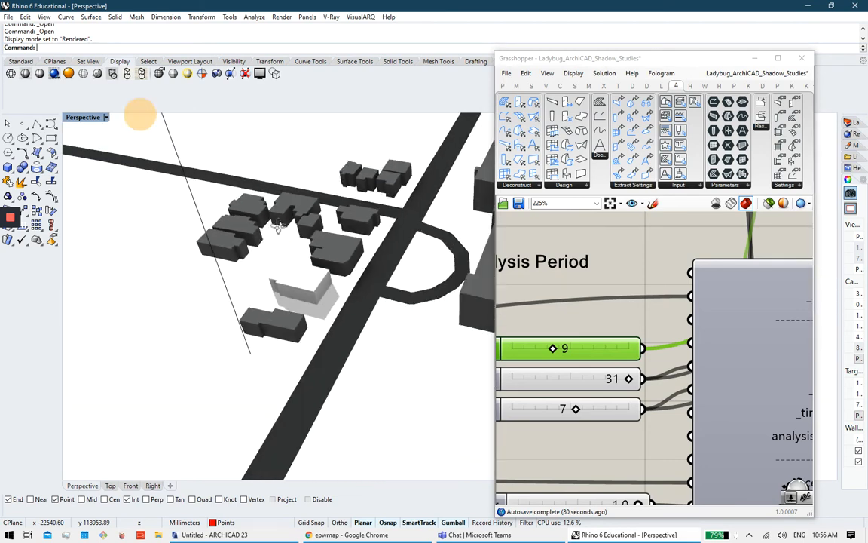
right_drag(278, 227, 291, 162)
scroll(627, 283, down, 10)
right_drag(675, 303, 594, 344)
scroll(645, 321, up, 4)
right_drag(645, 322, 703, 353)
scroll(672, 353, down, 3)
right_drag(520, 370, 742, 338)
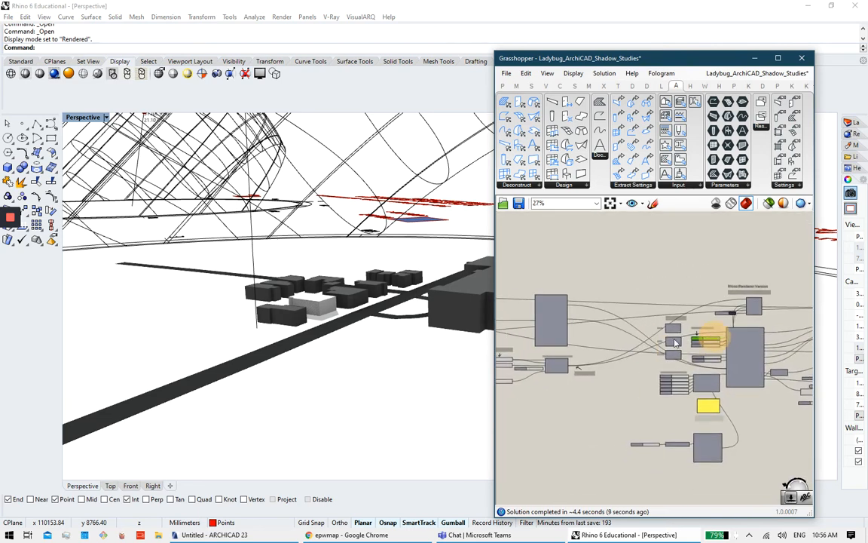
right_drag(675, 343, 750, 336)
right_drag(254, 252, 280, 302)
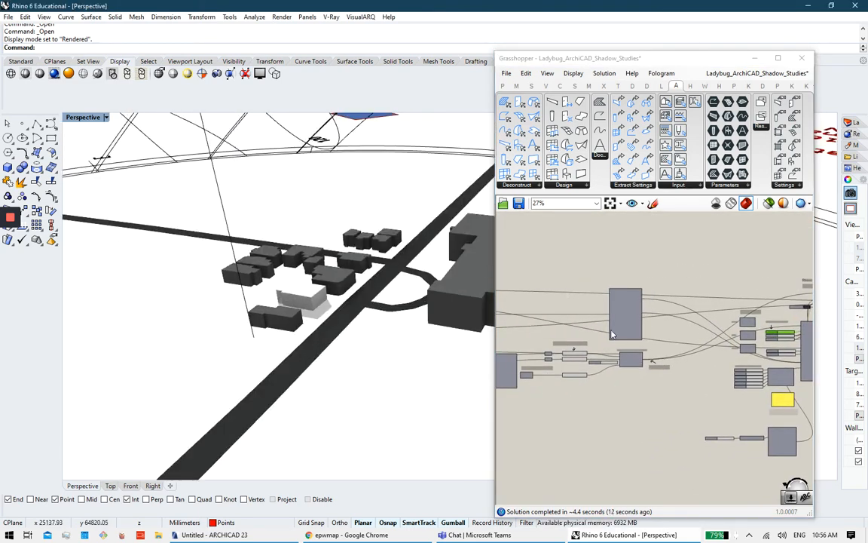
Step: Pan to the weather-file download and custom location components, then maximize Grasshopper full screen
scroll(612, 334, up, 8)
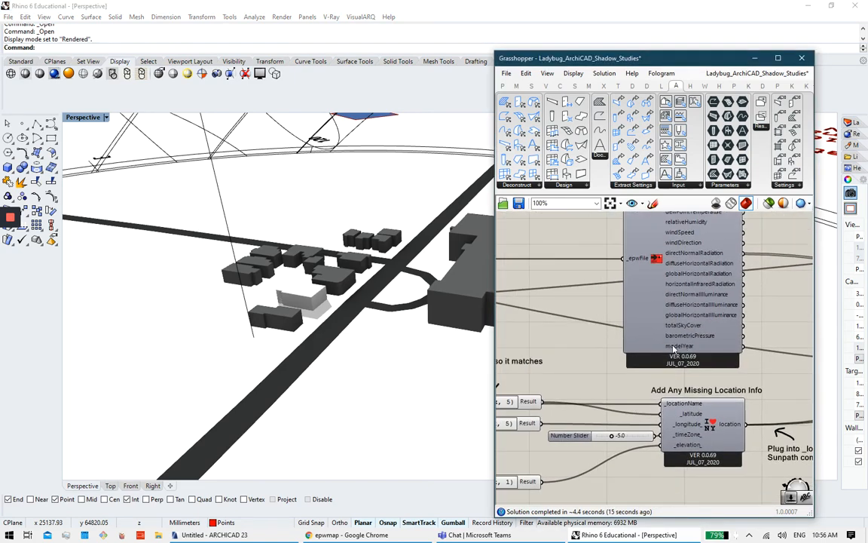
scroll(673, 348, down, 2)
right_drag(638, 368, 729, 364)
right_drag(510, 378, 642, 367)
right_drag(587, 356, 680, 350)
scroll(642, 373, up, 4)
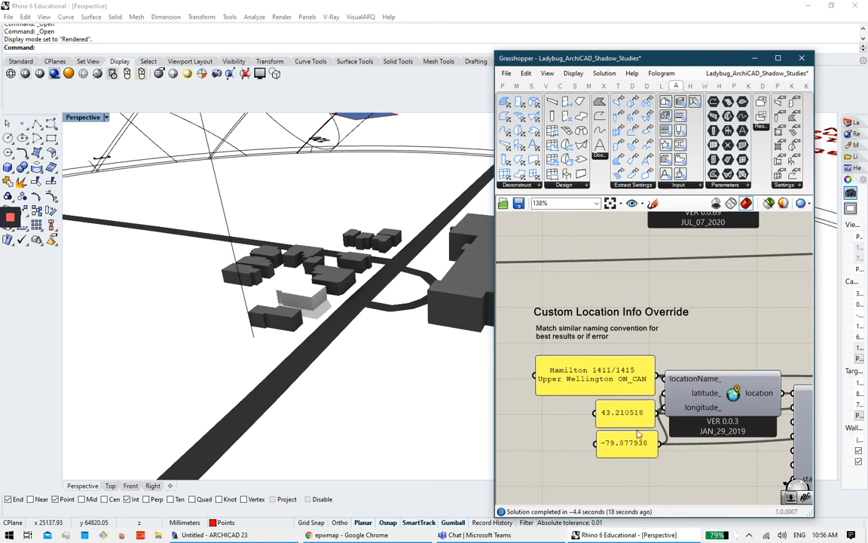
scroll(633, 365, down, 4)
right_drag(602, 252, 601, 305)
scroll(600, 303, up, 3)
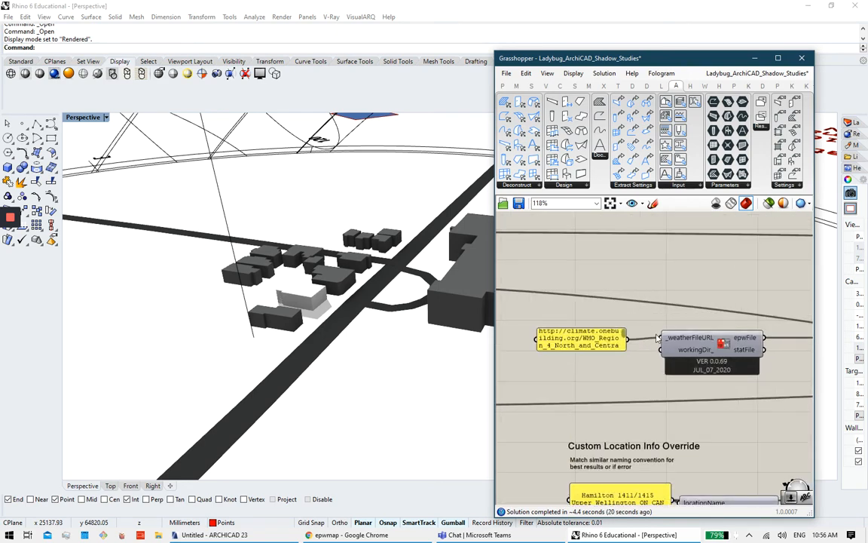
scroll(658, 339, down, 1)
scroll(596, 326, up, 1)
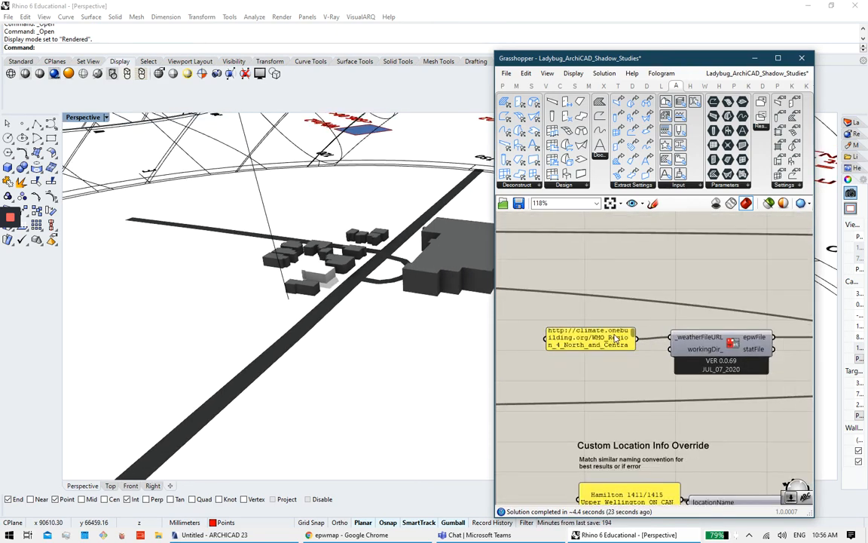
scroll(580, 344, down, 3)
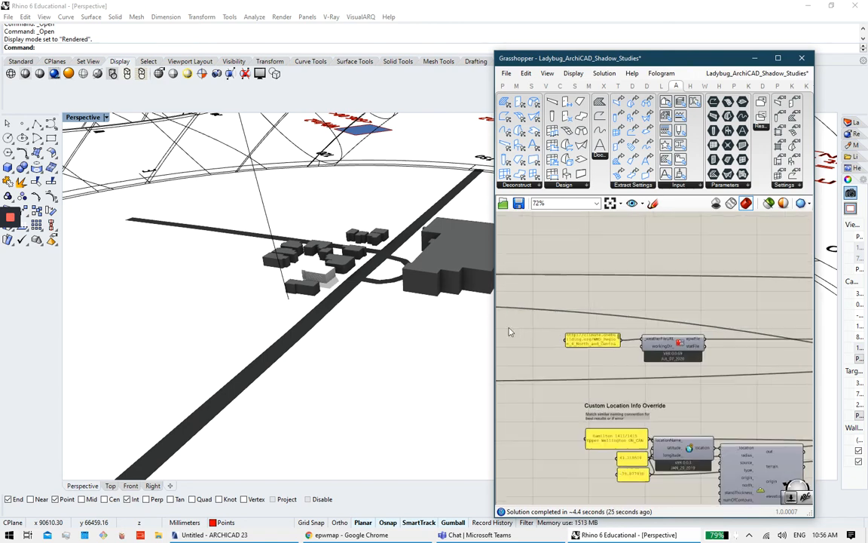
right_drag(302, 256, 326, 220)
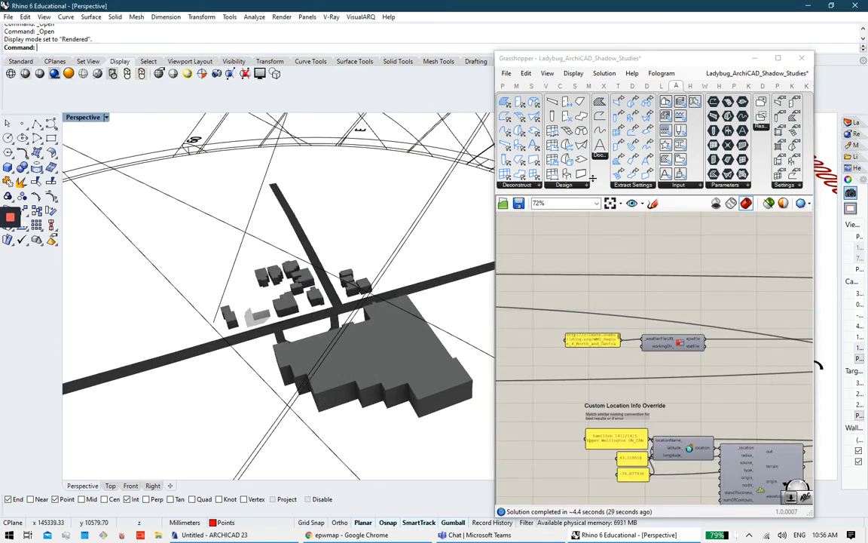
drag(693, 58, 689, 0)
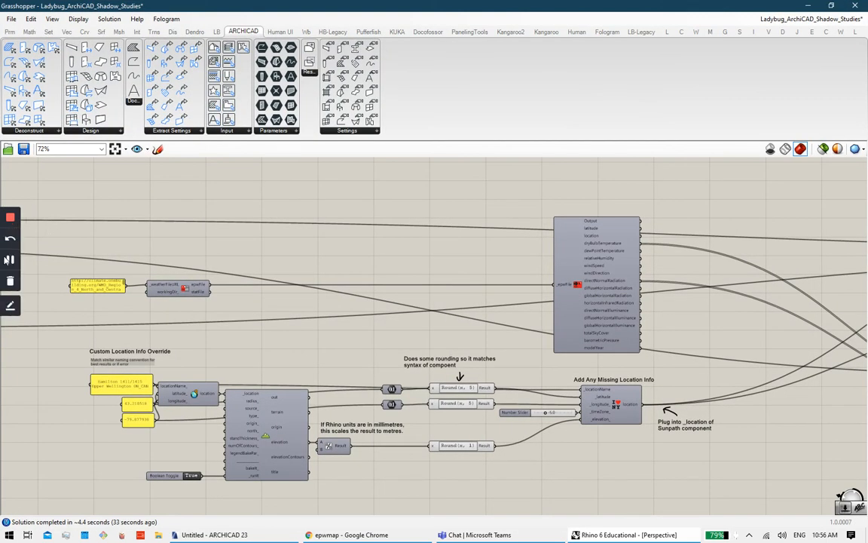
Step: Maximize Rhino's Perspective viewport and orbit around the coloured building and its legend
click(13, 260)
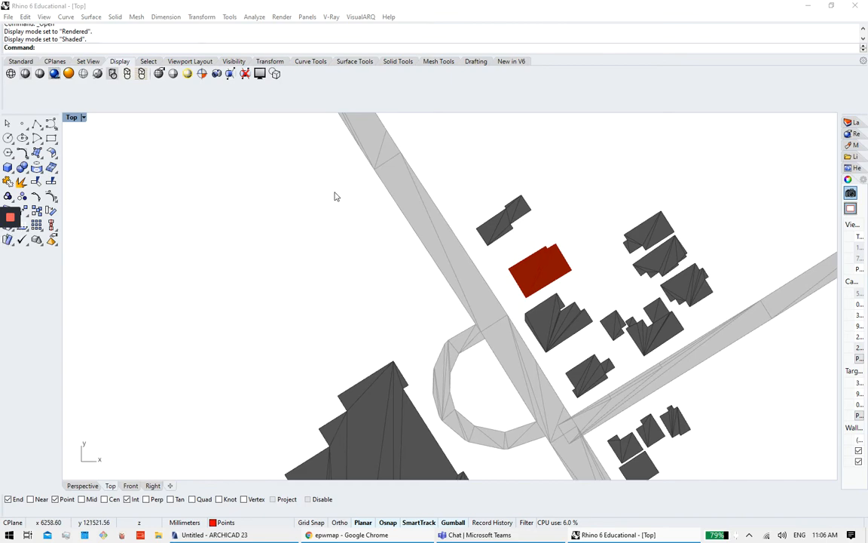
scroll(334, 194, down, 3)
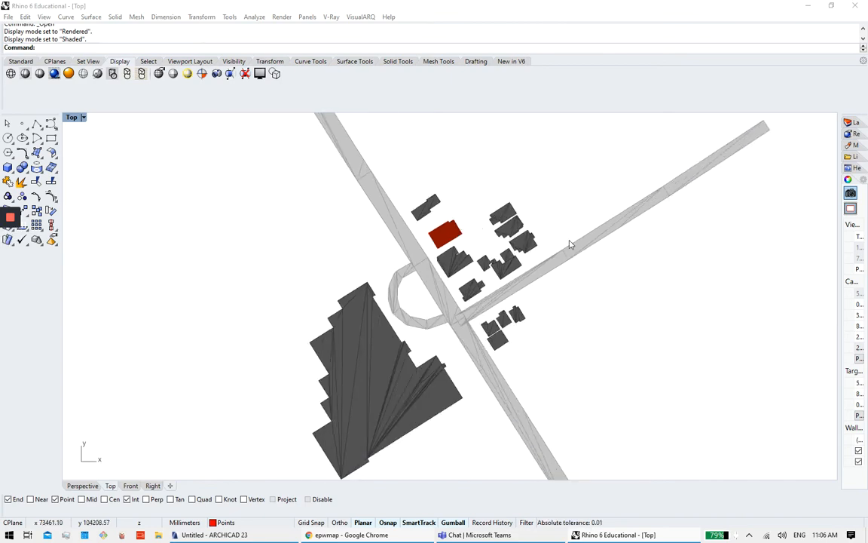
double_click(74, 118)
double_click(476, 118)
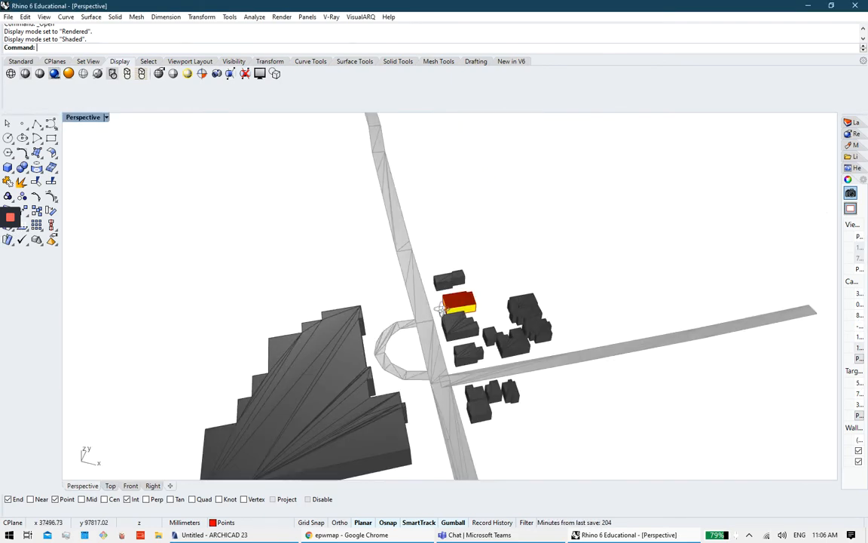
right_drag(443, 307, 417, 352)
Step: Bring the Ladybug_ArchiCAD_Sunlight_Studies definition back over the model at full screen
click(440, 0)
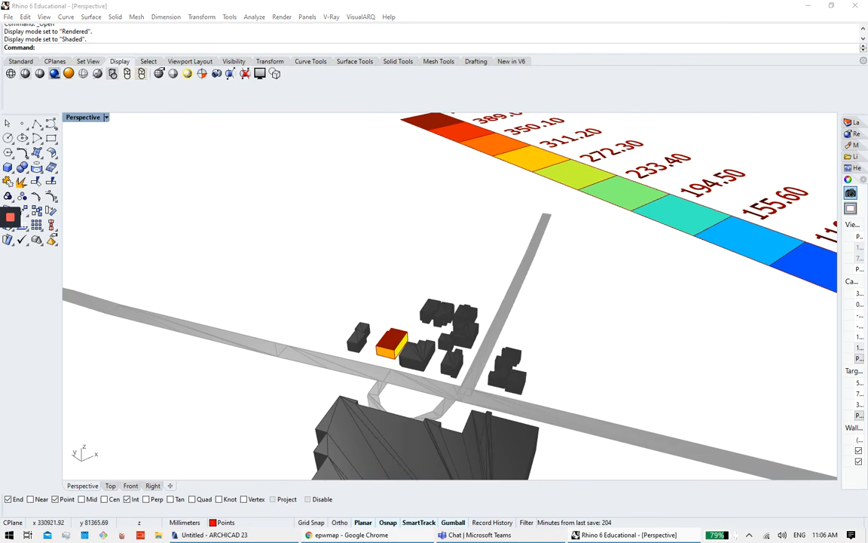
drag(867, 131, 769, 133)
double_click(769, 133)
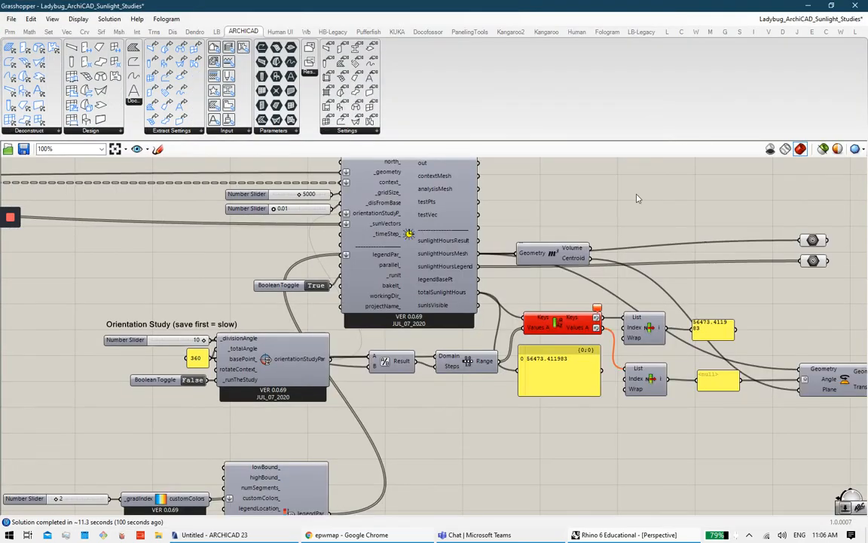
Step: Zoom out to the overview, pan past the INIT, ArchiCAD and location groups, then zoom into SUN PATHS
scroll(509, 209, down, 5)
right_drag(159, 242, 323, 273)
scroll(323, 273, down, 3)
right_drag(200, 233, 497, 294)
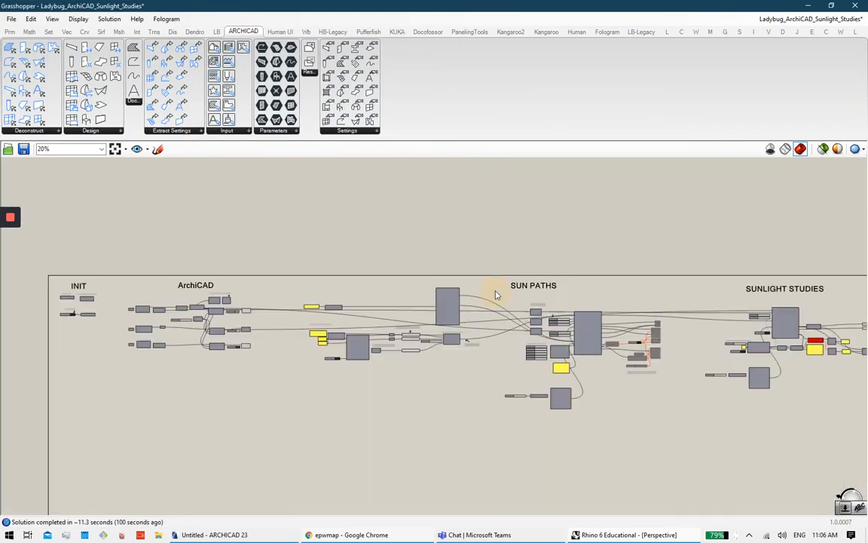
right_drag(449, 265, 498, 294)
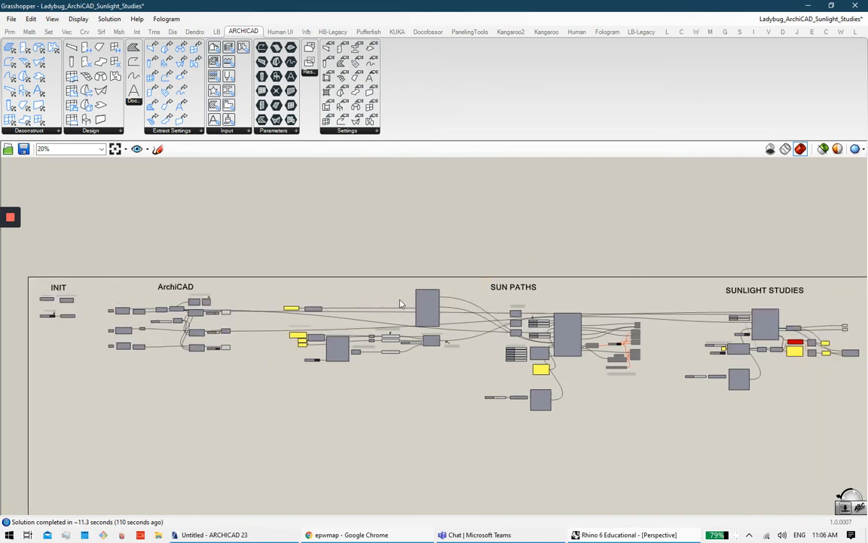
scroll(237, 297, up, 1)
right_drag(200, 375, 261, 377)
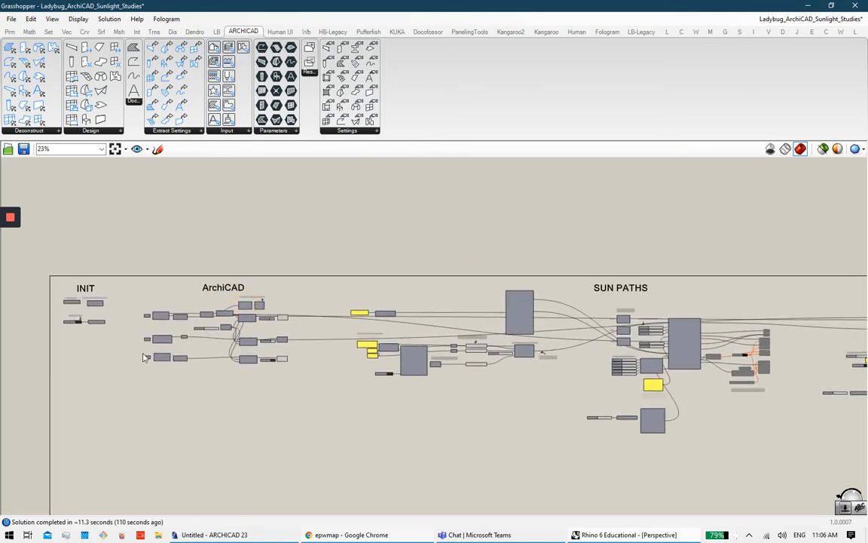
scroll(414, 342, up, 2)
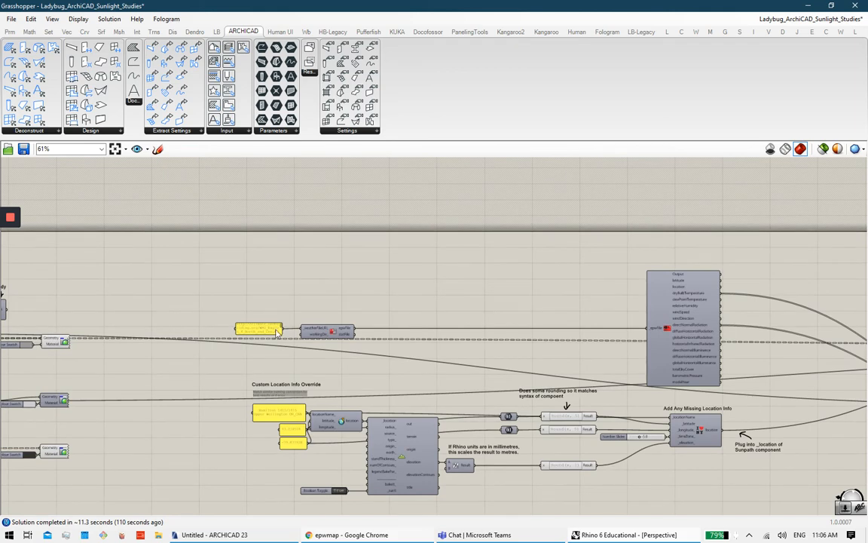
scroll(299, 403, up, 5)
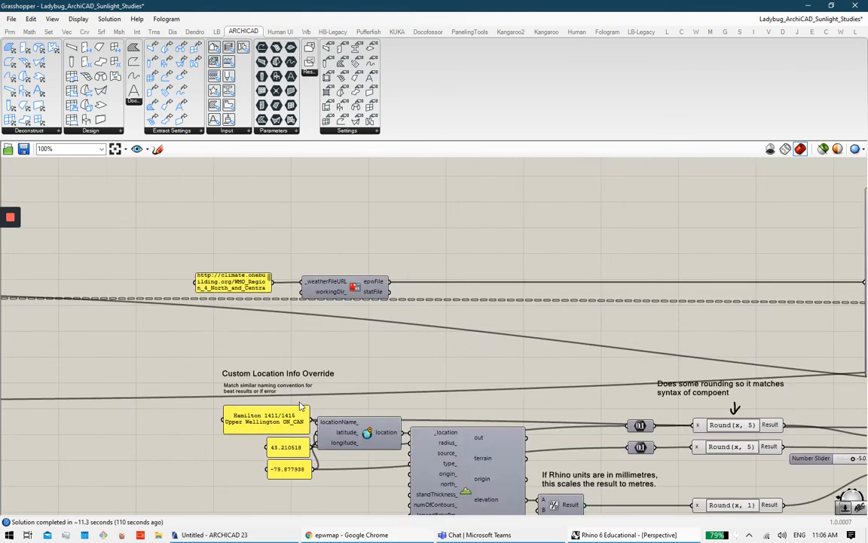
scroll(543, 386, down, 5)
right_drag(416, 365, 60, 352)
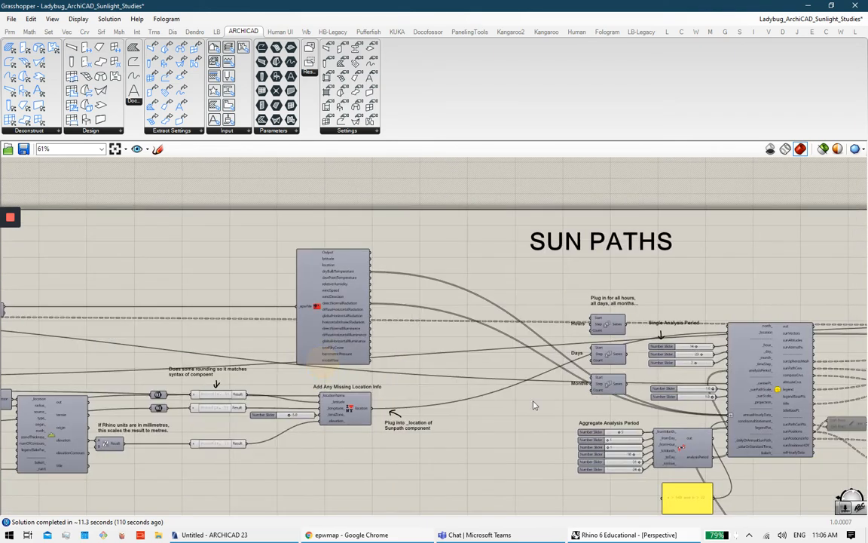
right_drag(544, 410, 223, 376)
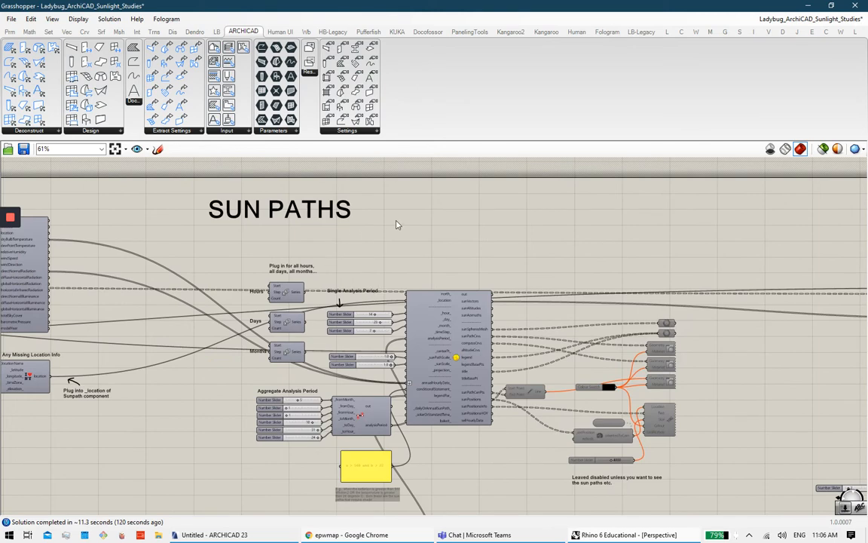
scroll(396, 268, up, 4)
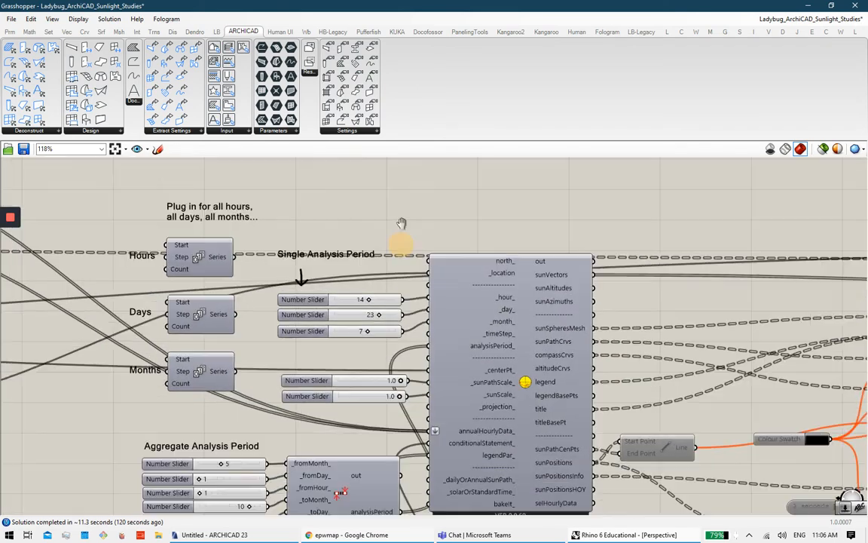
Step: Pan around the Sunpath component to check its epw radiation input, Aggregate Analysis Period sliders and condition panel
right_drag(438, 319, 444, 249)
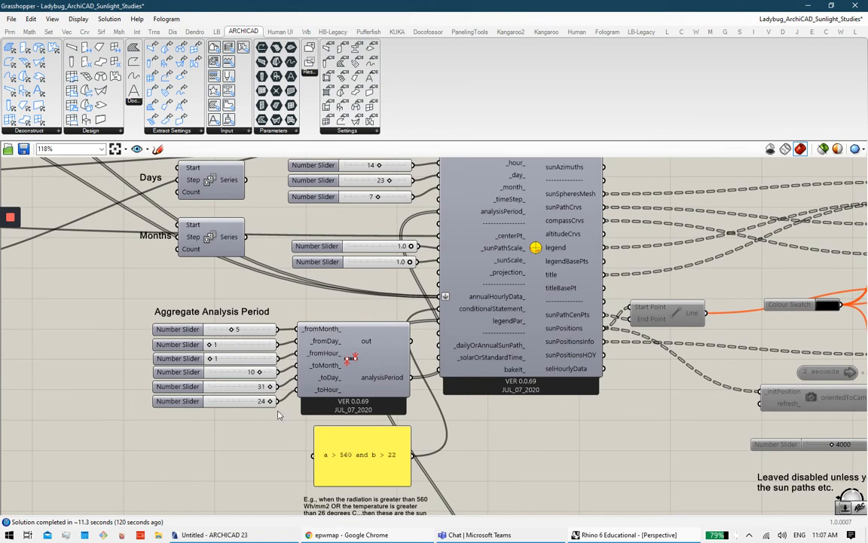
right_drag(347, 388, 275, 323)
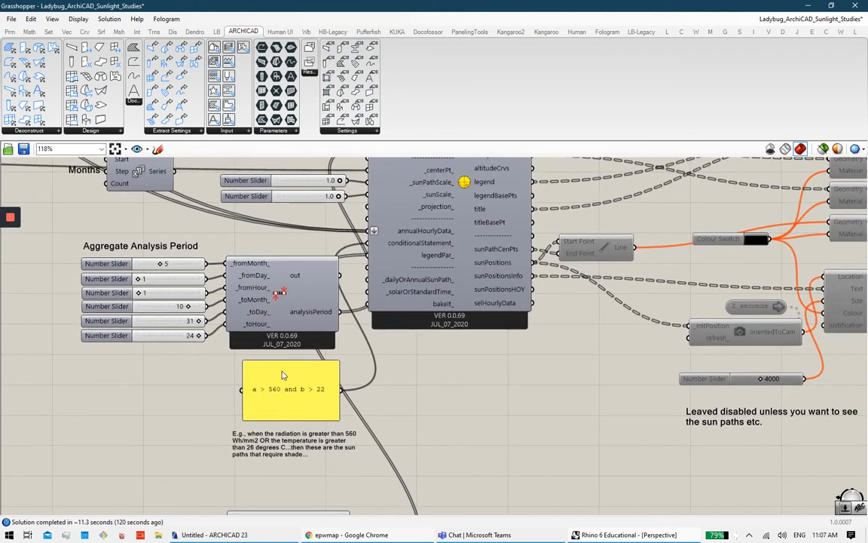
right_drag(411, 266, 688, 421)
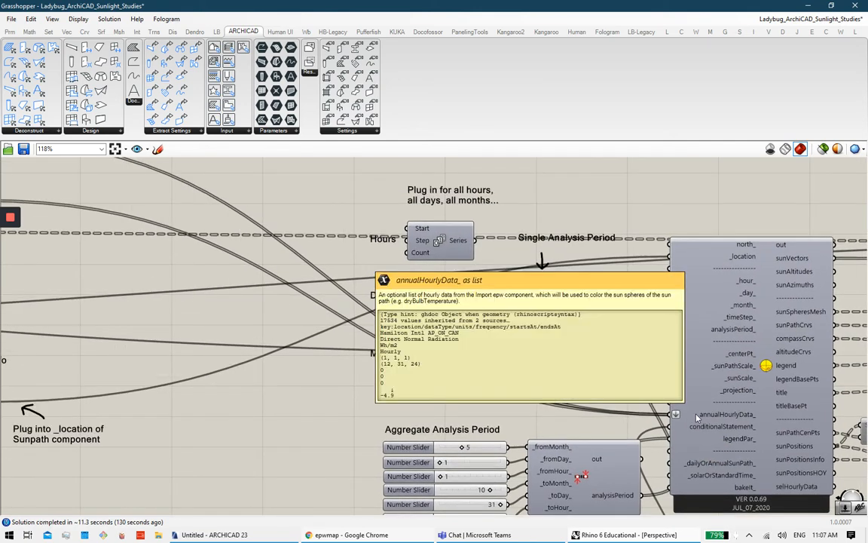
right_drag(276, 258, 610, 326)
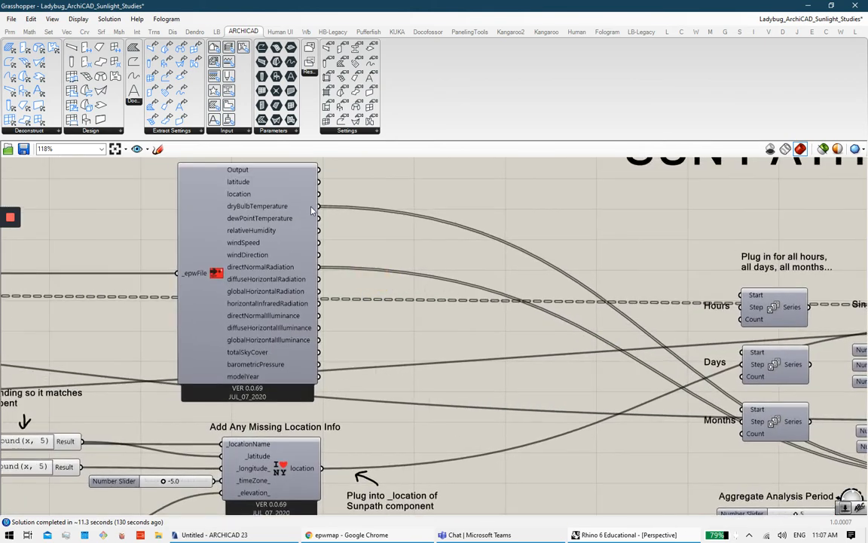
mouse_move(302, 270)
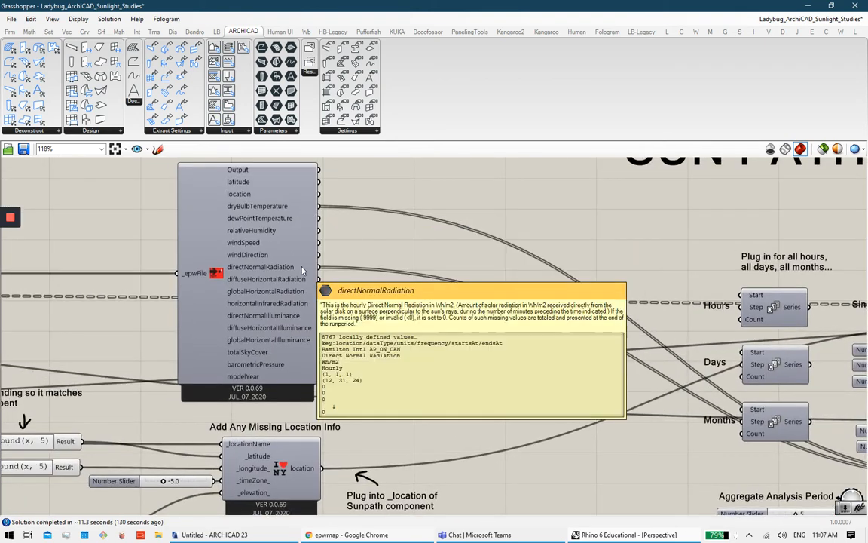
right_drag(535, 363, 279, 225)
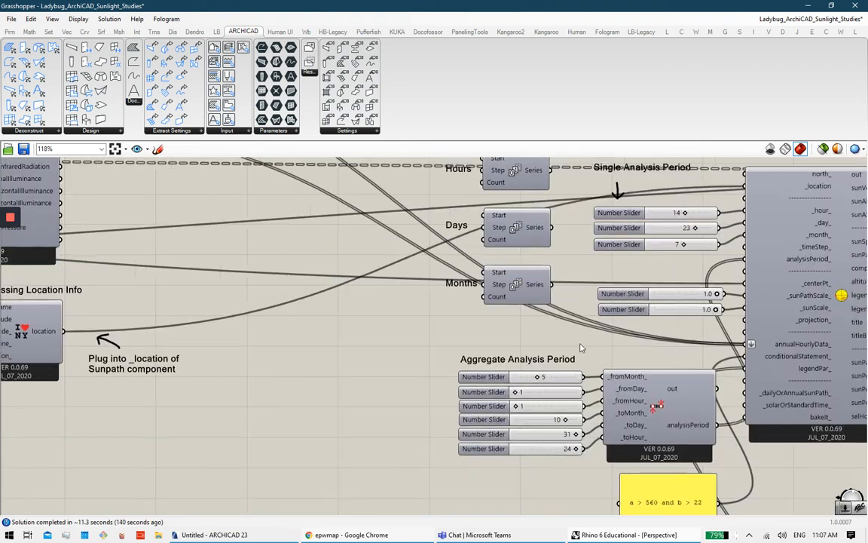
right_drag(581, 345, 295, 235)
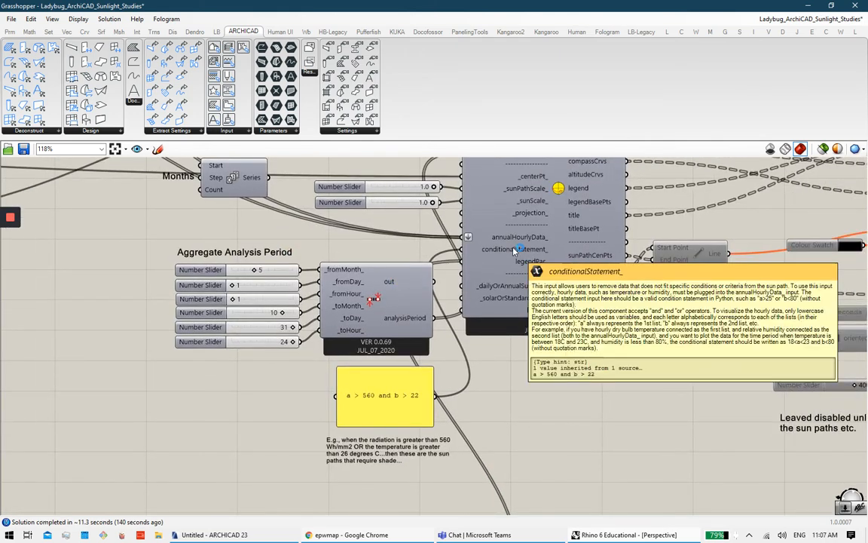
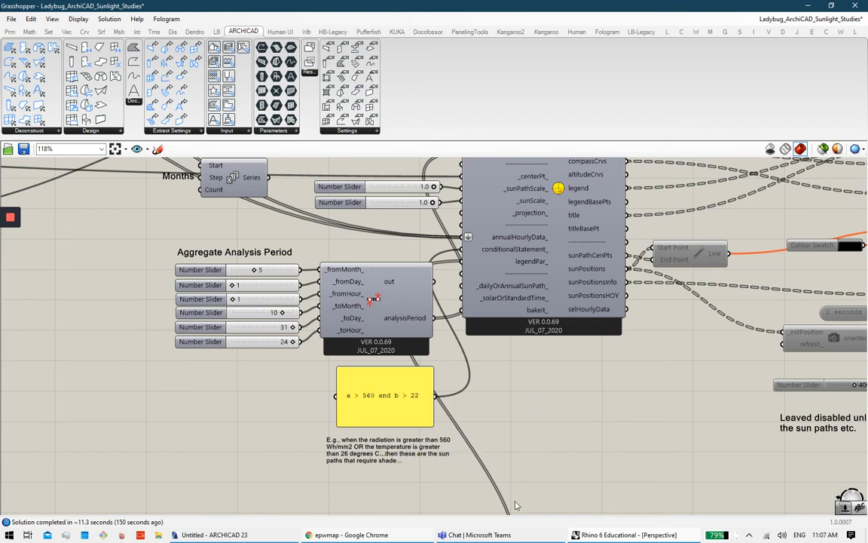
Step: Minimise and restore Rhino so Grasshopper floats smaller, then collapse it to reveal the site model
click(599, 535)
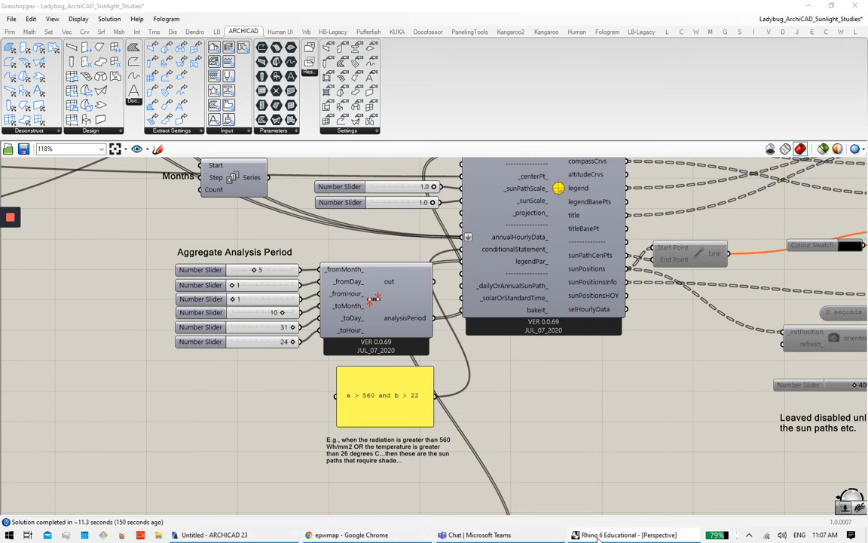
click(600, 538)
click(647, 535)
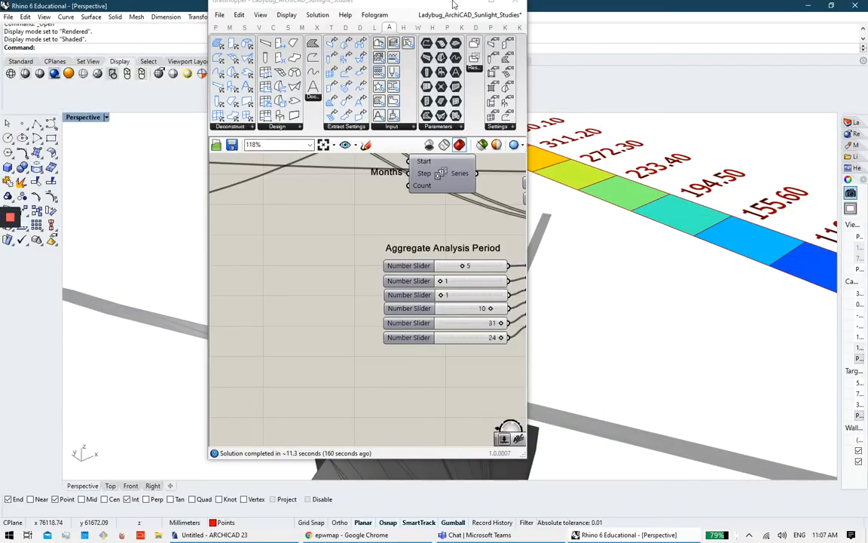
click(475, 6)
Step: Maximise the Top viewport and pan and zoom onto the site and its SunlightHours Analysis legend
double_click(69, 118)
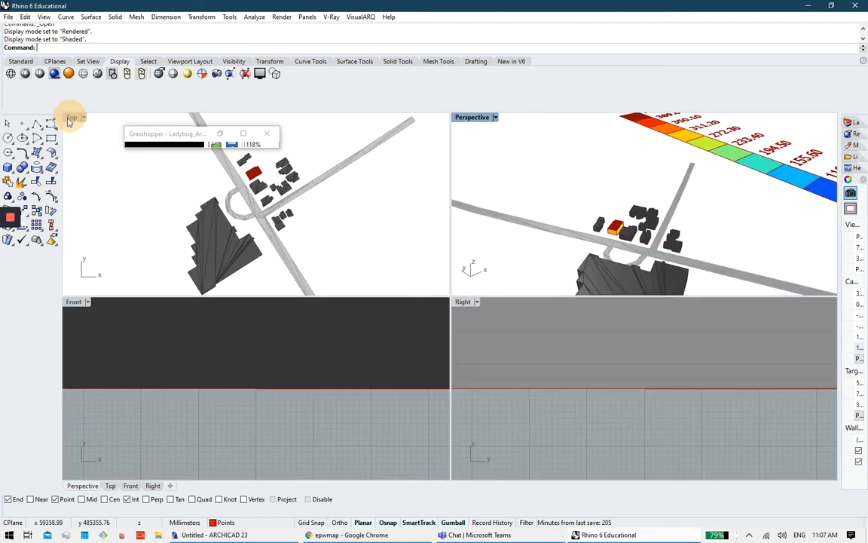
double_click(70, 118)
scroll(494, 300, down, 5)
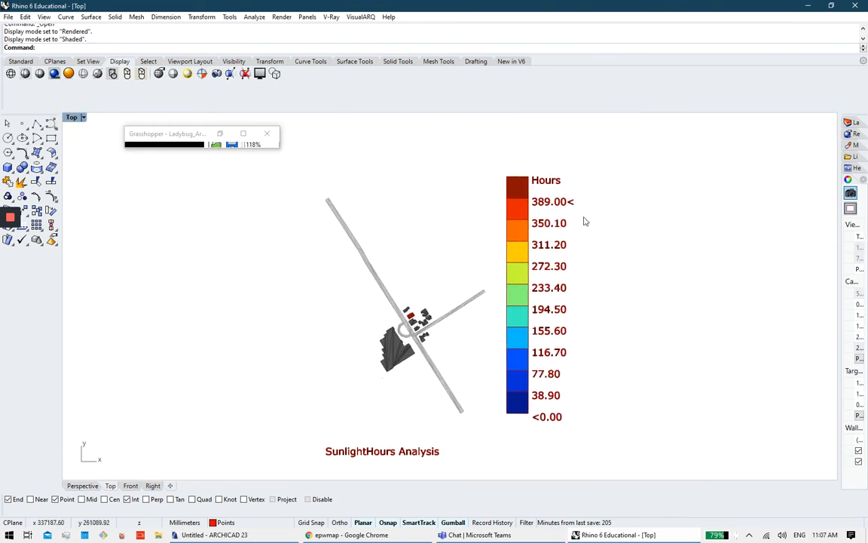
scroll(548, 327, down, 2)
right_drag(624, 299, 468, 312)
scroll(469, 330, down, 6)
scroll(473, 312, up, 15)
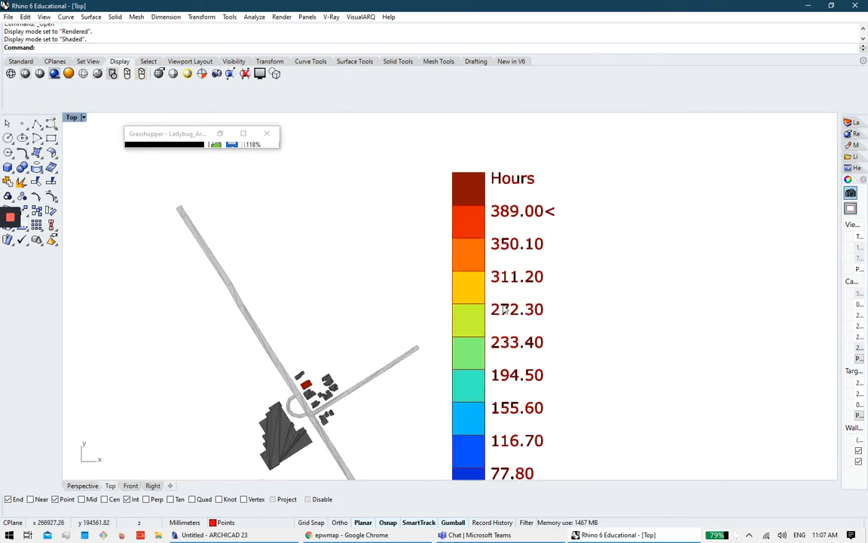
scroll(544, 255, down, 2)
right_drag(531, 307, 569, 268)
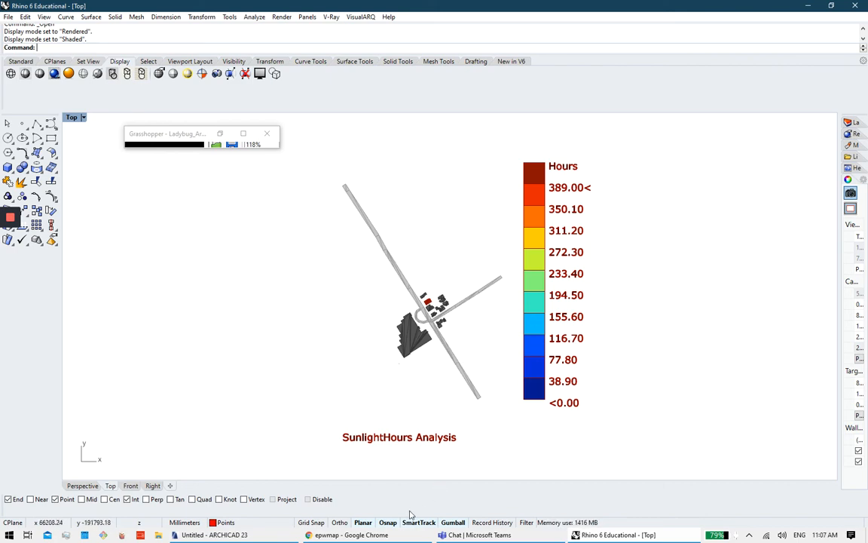
Step: Restore the Grasshopper definition full screen and zoom in around the conditional-statement panel
click(243, 134)
right_drag(501, 334, 484, 408)
scroll(361, 481, up, 4)
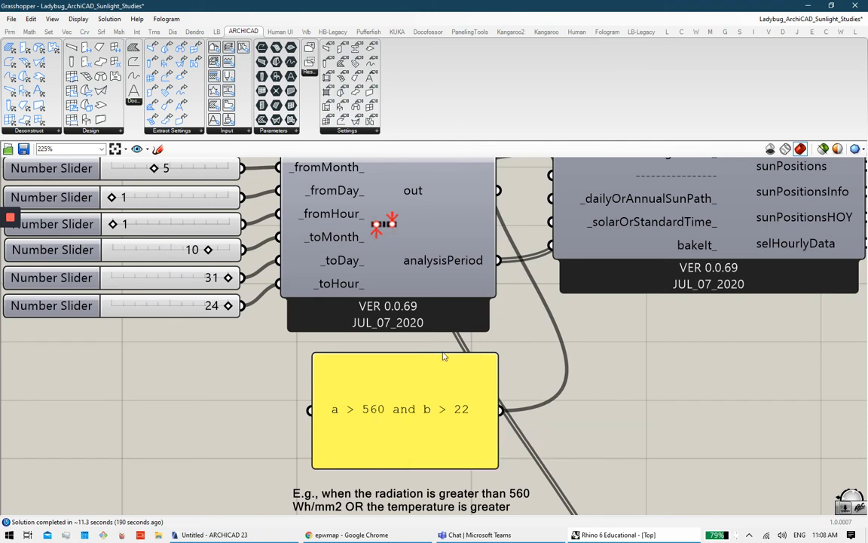
Step: Pan from the weather file component to the Aggregate Analysis Period, condition panel and its note
right_drag(444, 357, 434, 459)
scroll(433, 428, down, 7)
right_drag(43, 188, 408, 287)
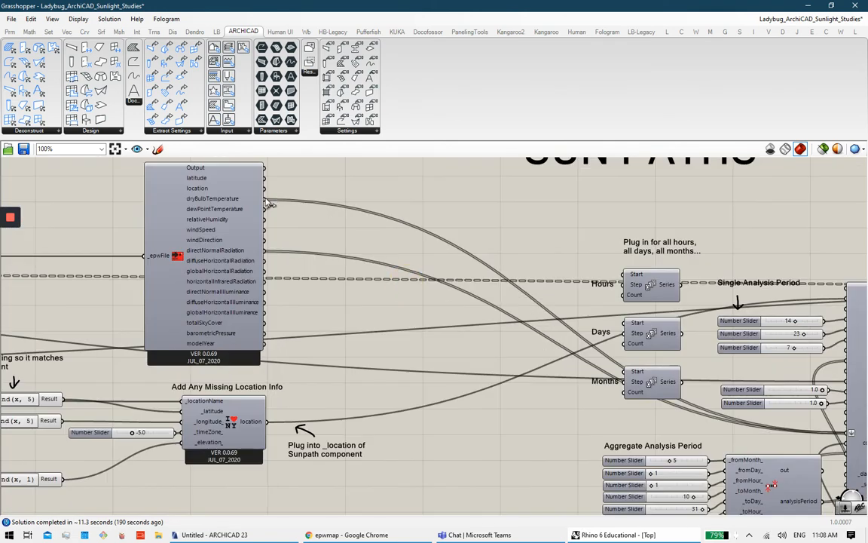
right_drag(586, 317, 299, 212)
right_drag(492, 337, 430, 276)
scroll(452, 354, up, 2)
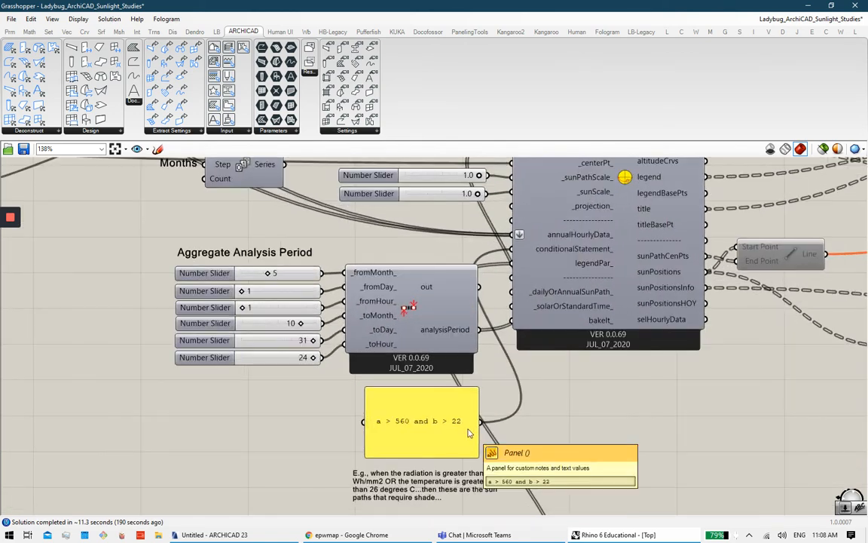
right_drag(569, 378, 545, 426)
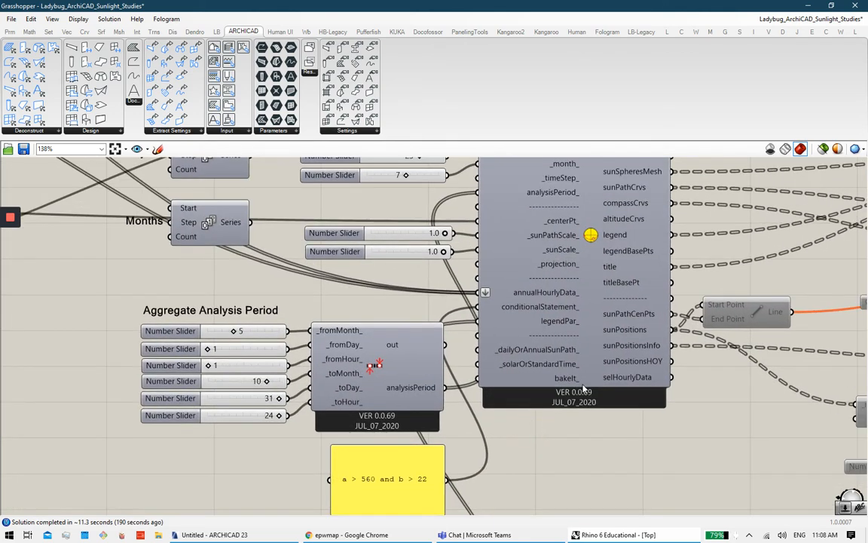
right_drag(544, 386, 380, 351)
right_drag(300, 455, 432, 383)
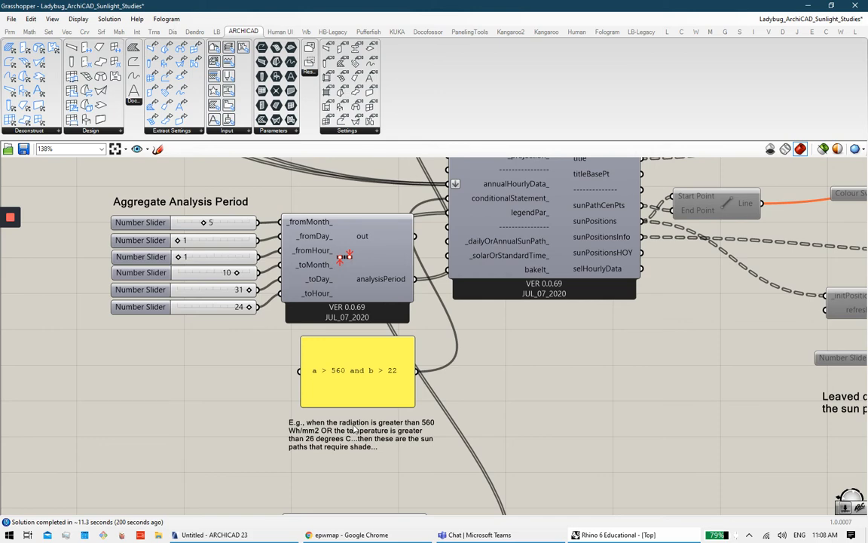
Step: Pan across the sun path outputs and Colour Swatch to the Orientation Study and sunlight hours outputs
right_drag(602, 364, 419, 511)
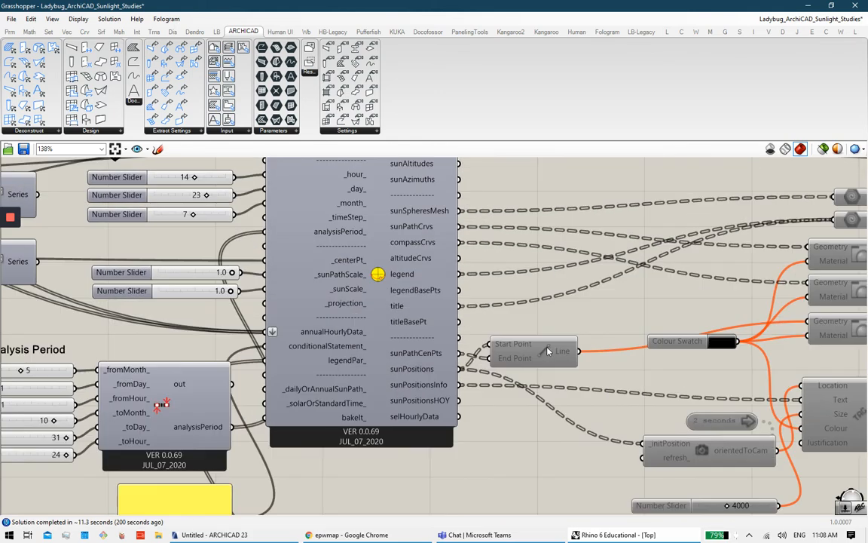
right_drag(620, 365, 463, 374)
right_drag(458, 214, 431, 283)
right_drag(485, 262, 395, 268)
scroll(421, 281, down, 3)
right_drag(545, 316, 358, 317)
right_drag(527, 345, 255, 322)
right_drag(520, 310, 315, 314)
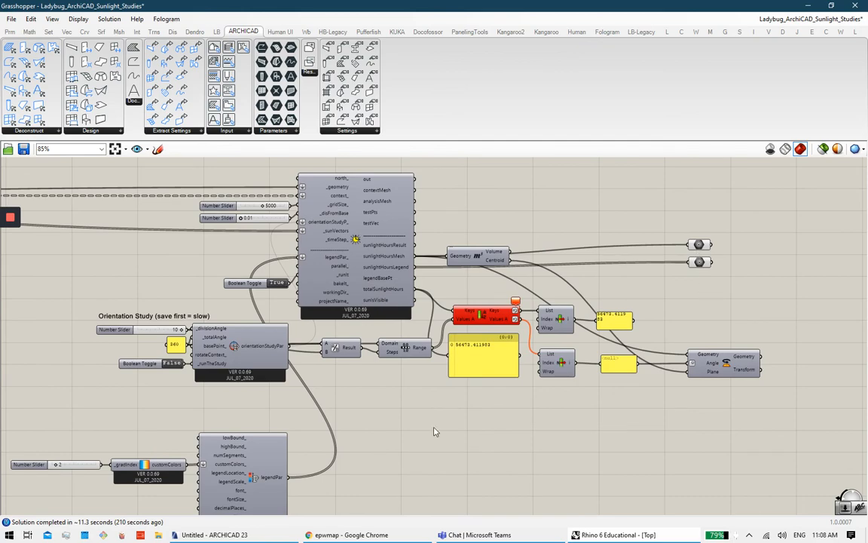
Step: Glance at the epwmap page in Chrome, then float Grasshopper smaller over Rhino's Top view
click(405, 536)
click(404, 537)
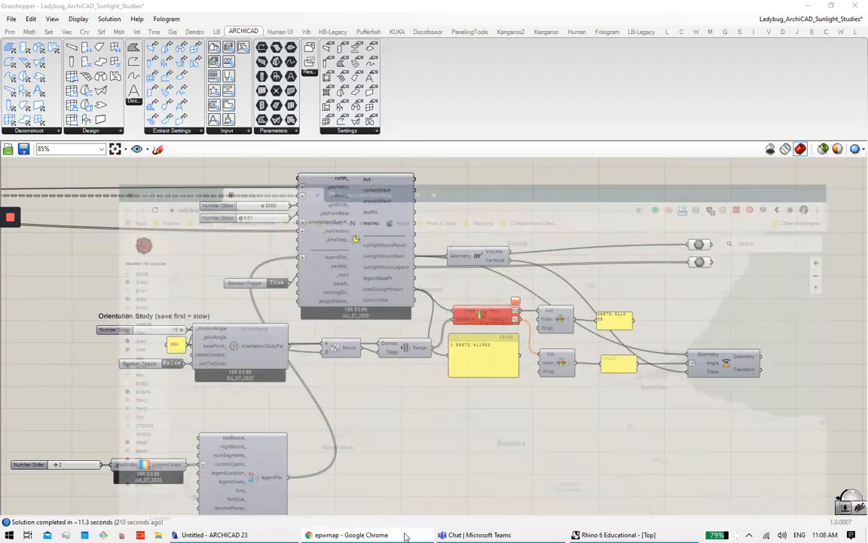
click(618, 536)
click(618, 536)
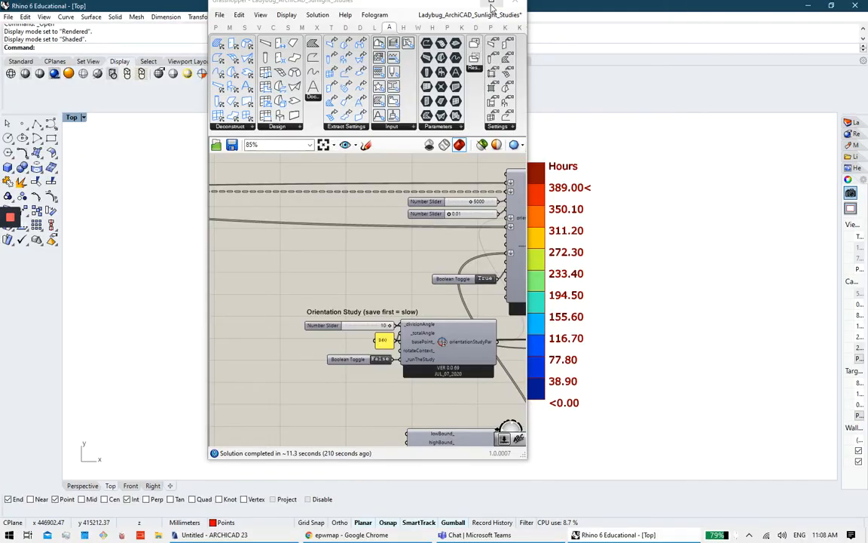
Step: Collapse Grasshopper and maximise Rhino's Perspective viewport
click(473, 5)
scroll(370, 201, up, 5)
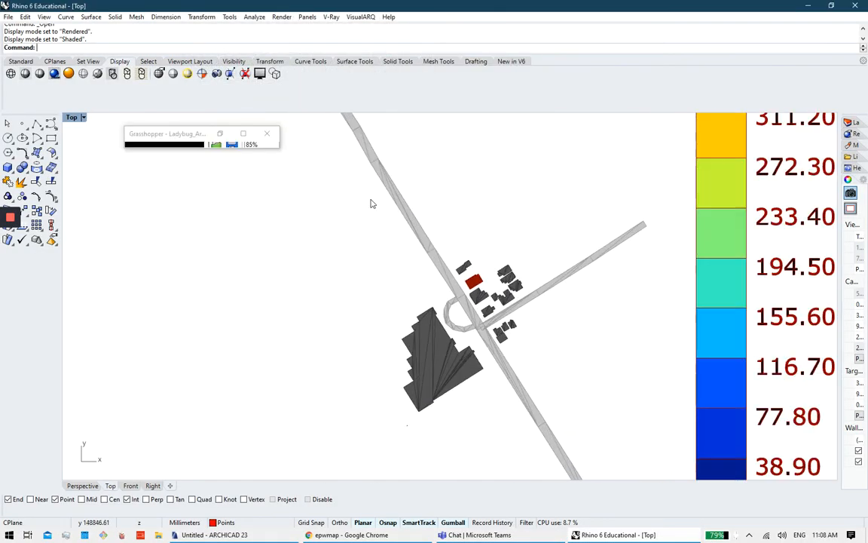
double_click(72, 118)
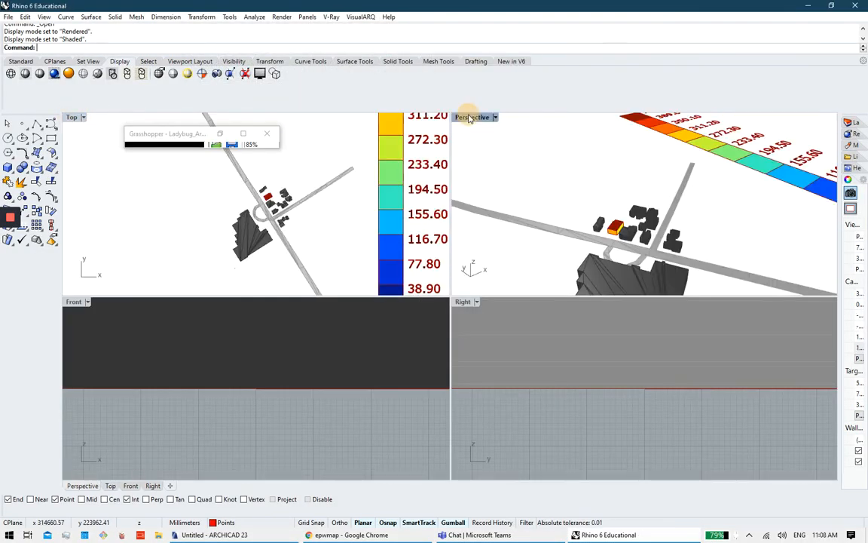
double_click(471, 116)
Step: Orbit and zoom around the analysed building's sunlight-hours colours, then restore Grasshopper full screen
right_drag(575, 262, 525, 355)
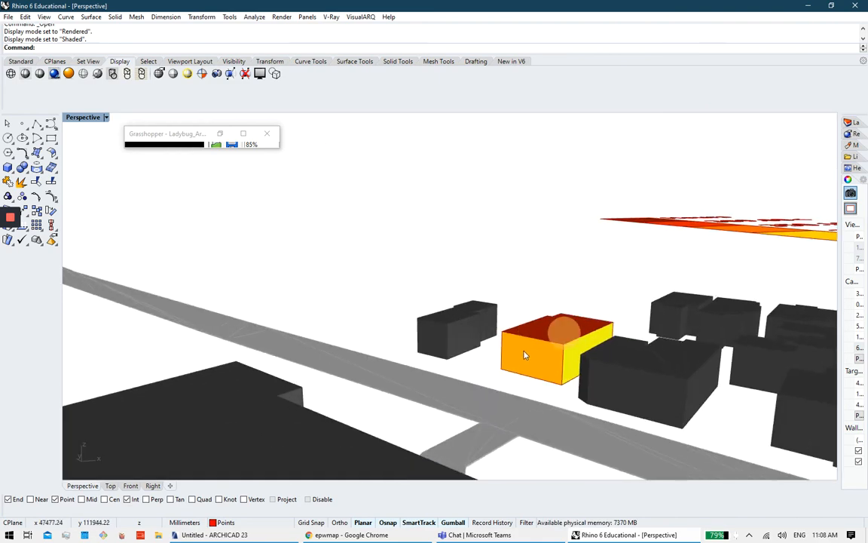
right_drag(581, 351, 262, 366)
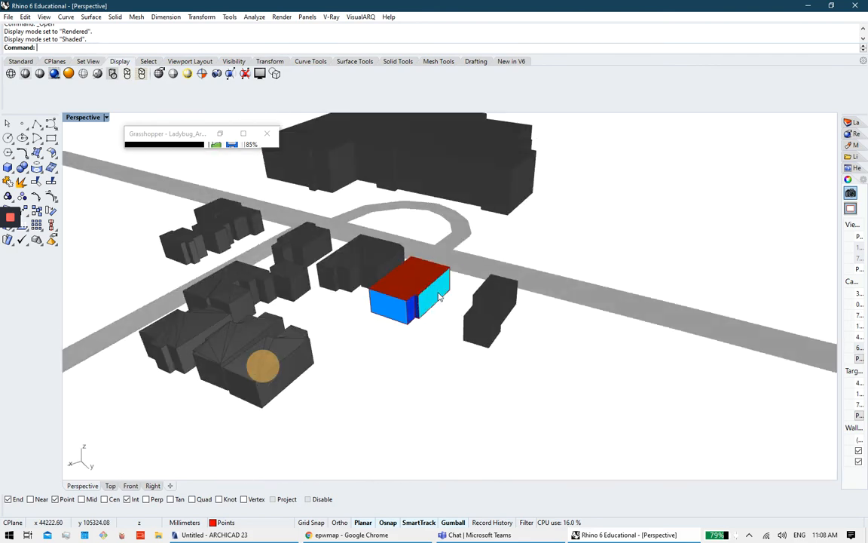
right_drag(323, 287, 517, 344)
scroll(517, 344, down, 10)
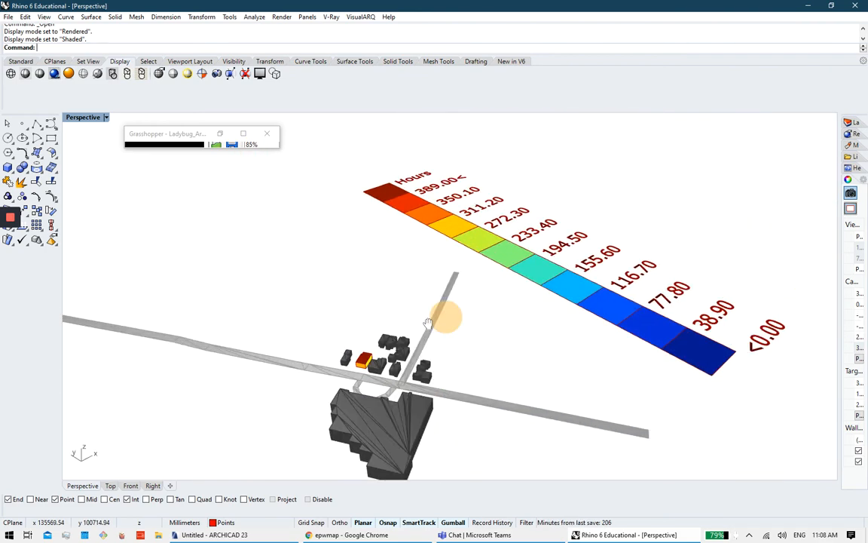
right_drag(573, 273, 510, 346)
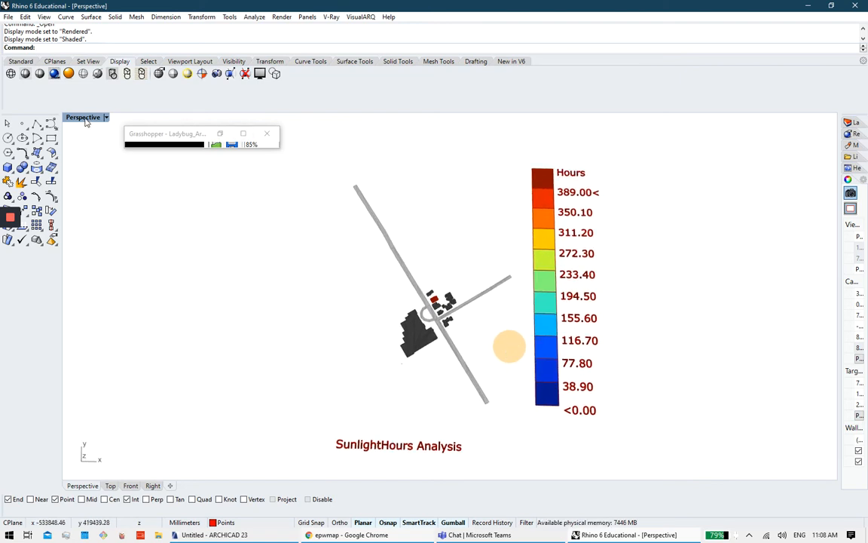
click(243, 134)
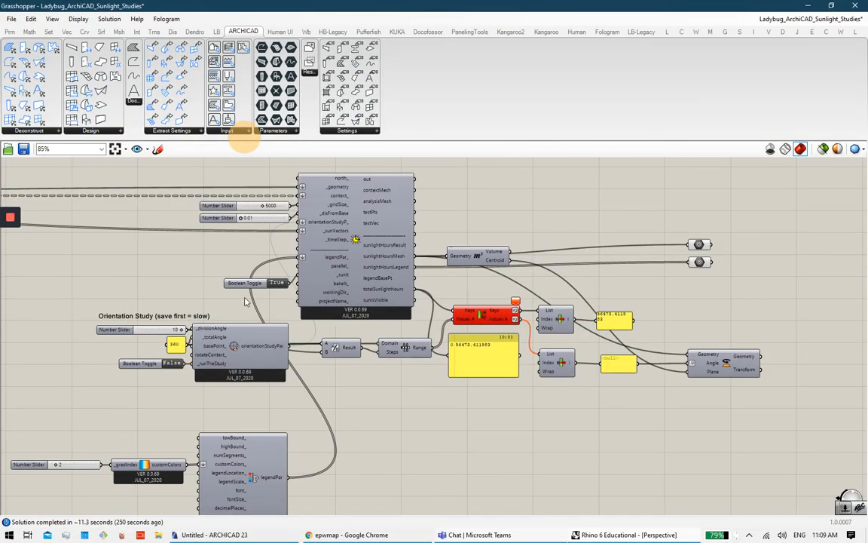
Step: Zoom onto the Orientation Study group and select its _runTheStudy toggle, still False
mouse_move(474, 325)
scroll(326, 262, up, 4)
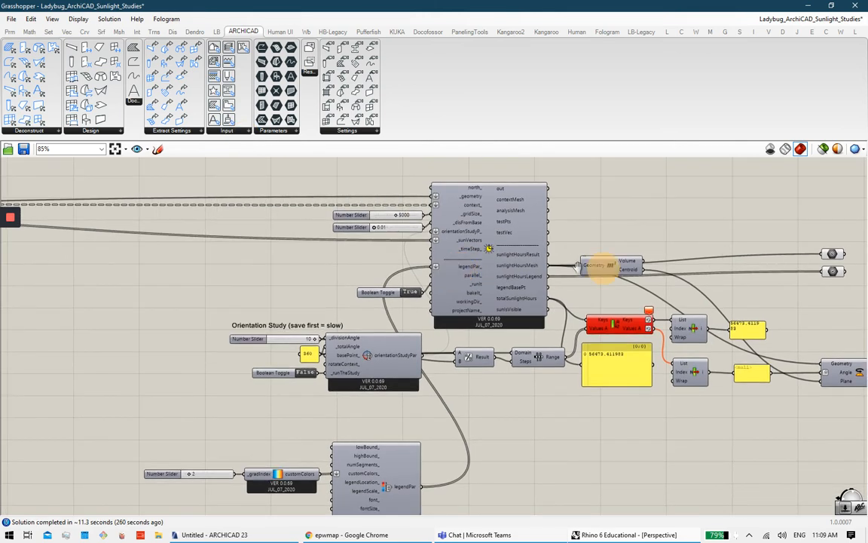
scroll(214, 370, up, 3)
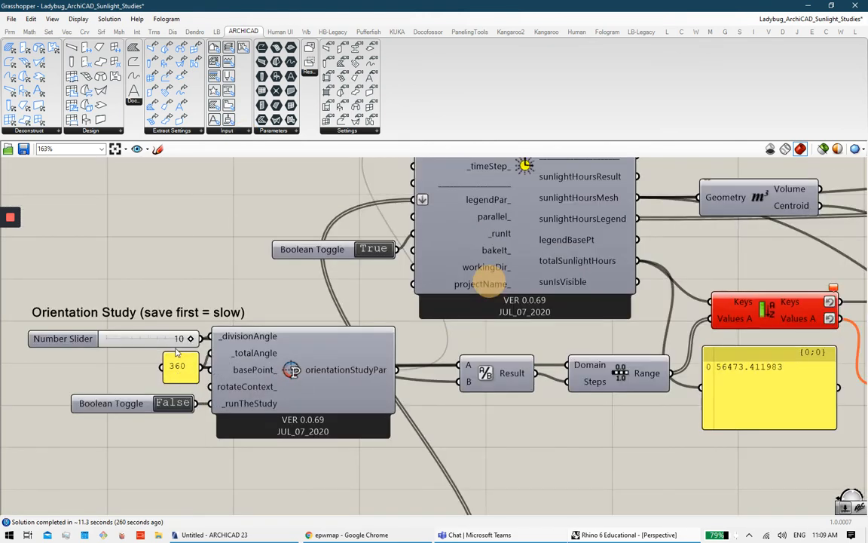
scroll(287, 354, down, 5)
scroll(270, 382, up, 4)
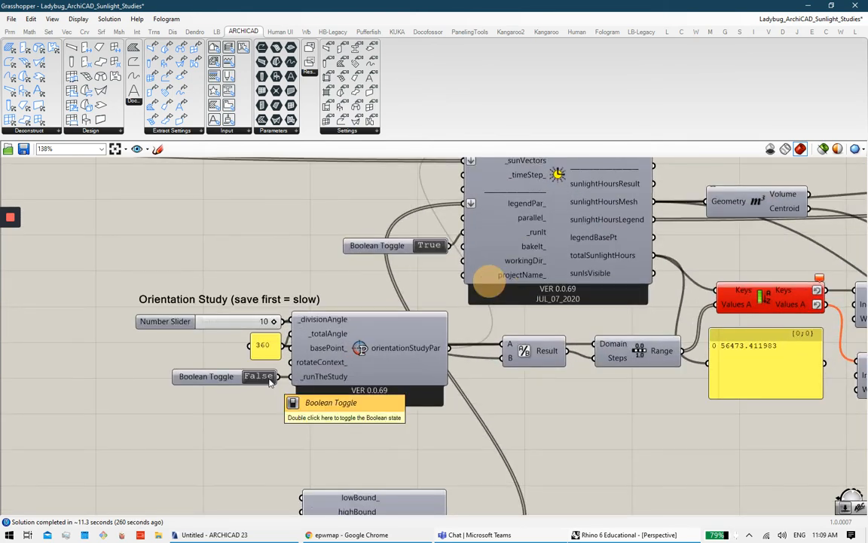
click(270, 383)
Step: Switch to Rhino's Perspective view and orbit to a near top-down look at the analysed building
mouse_move(10, 232)
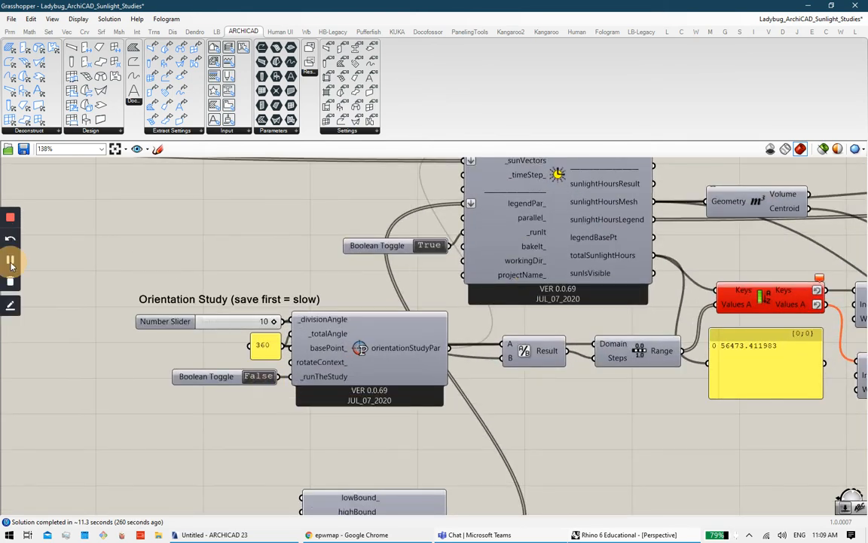
click(11, 260)
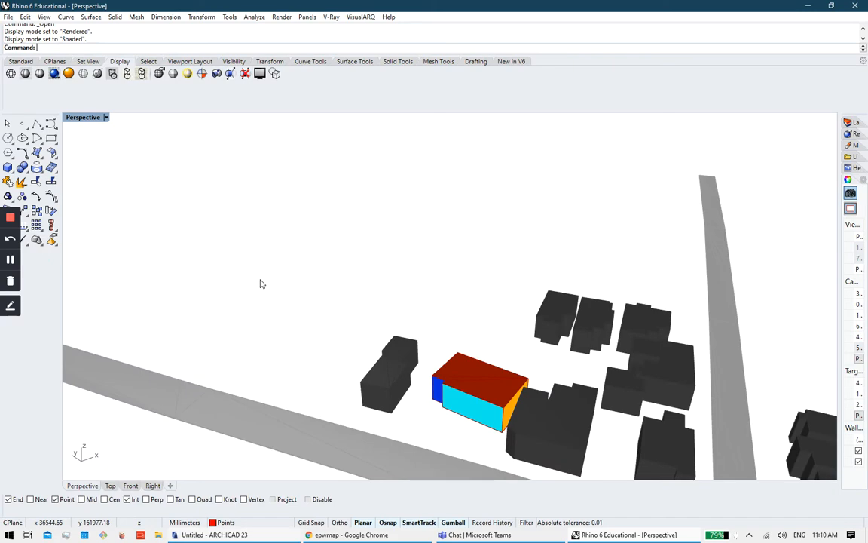
right_drag(261, 284, 363, 337)
shift+right_drag(388, 234, 467, 264)
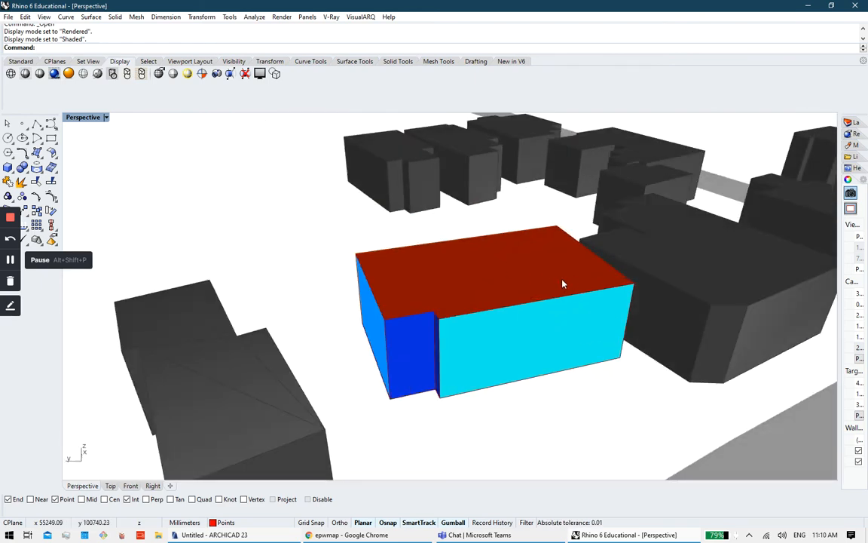
Step: Orbit the Perspective view around the analysed building's red roof and the neighbouring blocks
right_drag(519, 279, 644, 296)
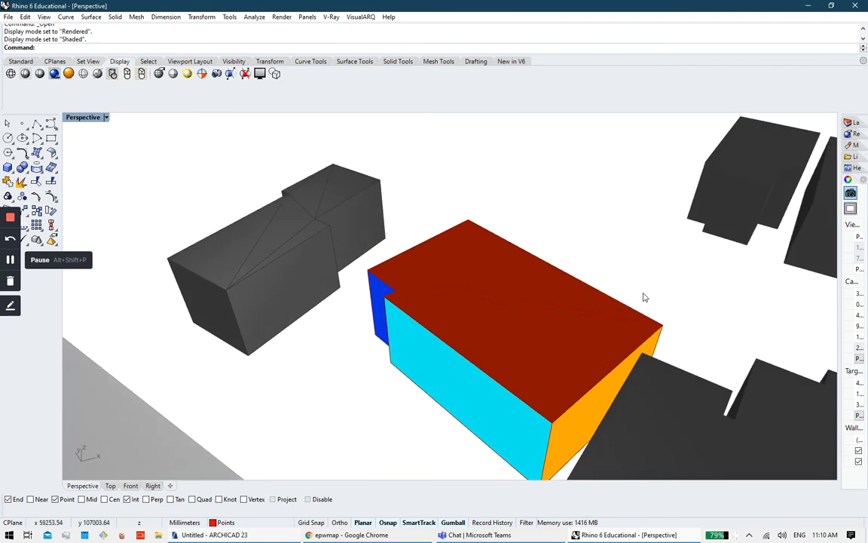
right_drag(481, 242, 422, 249)
click(10, 259)
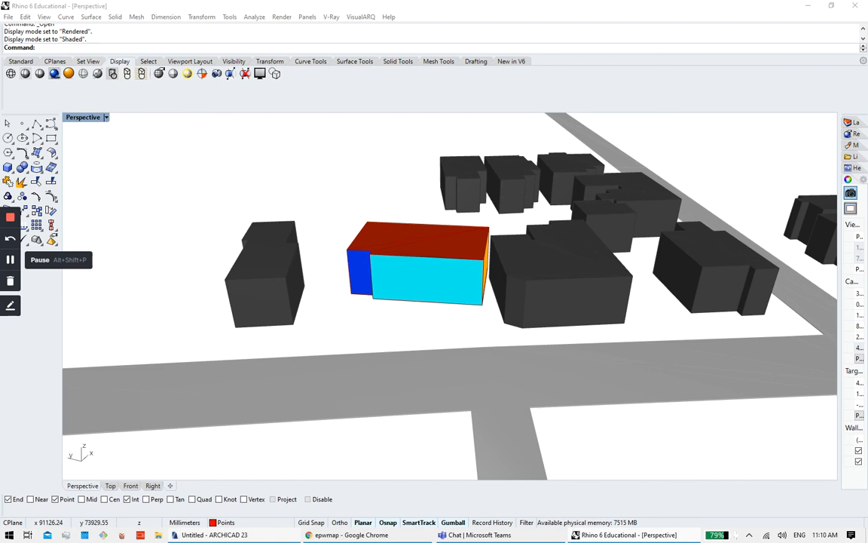
click(691, 381)
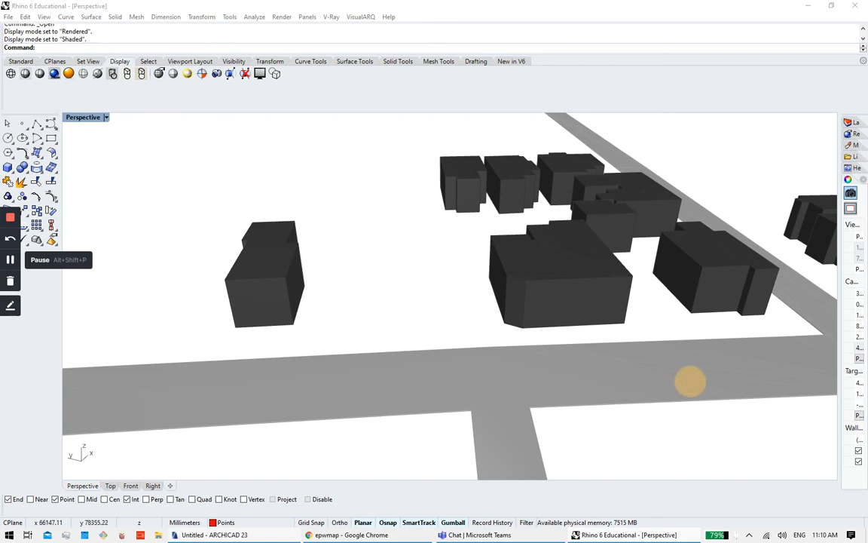
right_drag(525, 246, 344, 247)
right_drag(461, 216, 494, 275)
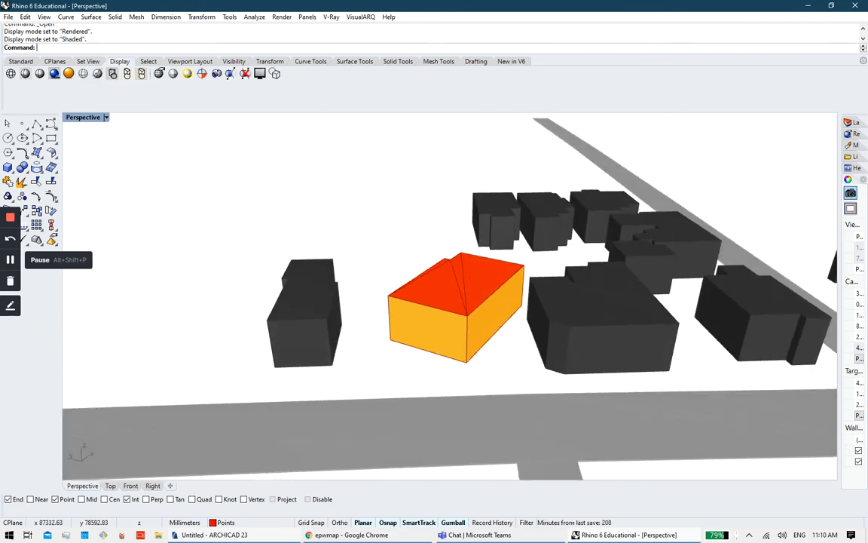
click(10, 260)
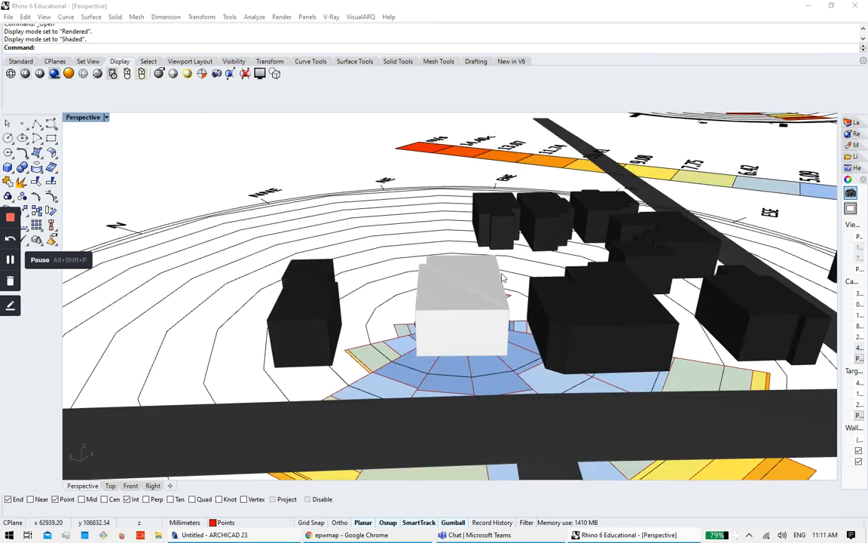
Step: Orbit the Perspective view around the white block so the site's north side faces forward
right_drag(446, 313, 411, 234)
right_drag(502, 327, 469, 326)
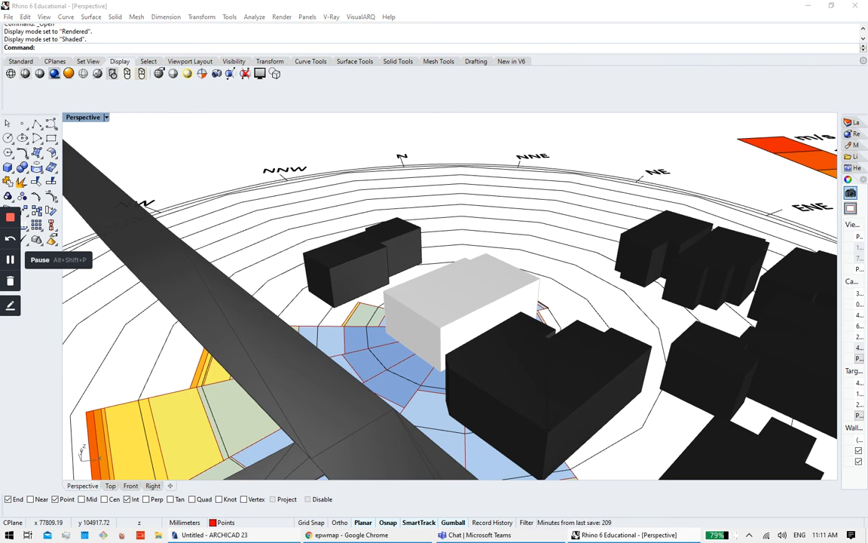
click(692, 210)
Step: Maximise the Top view, zoom onto the wind rose and m/s legend, then bring Grasshopper back
double_click(81, 117)
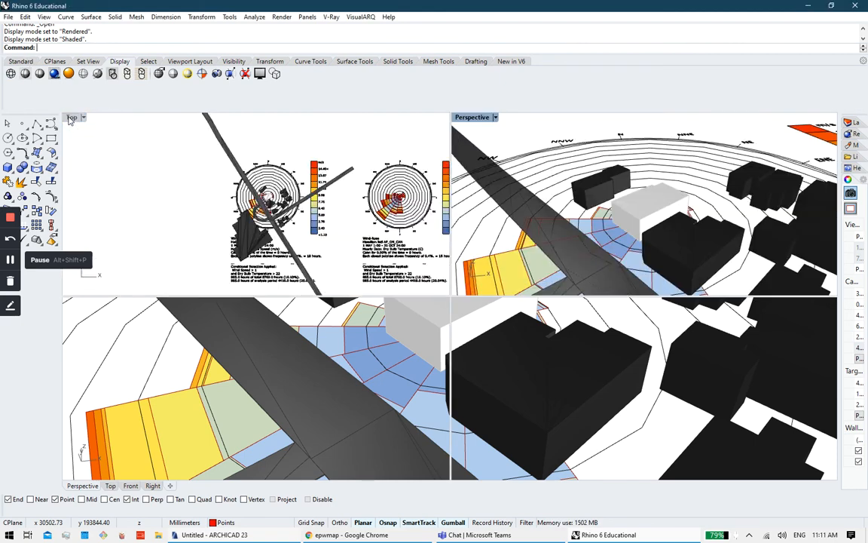
double_click(72, 117)
scroll(567, 251, up, 8)
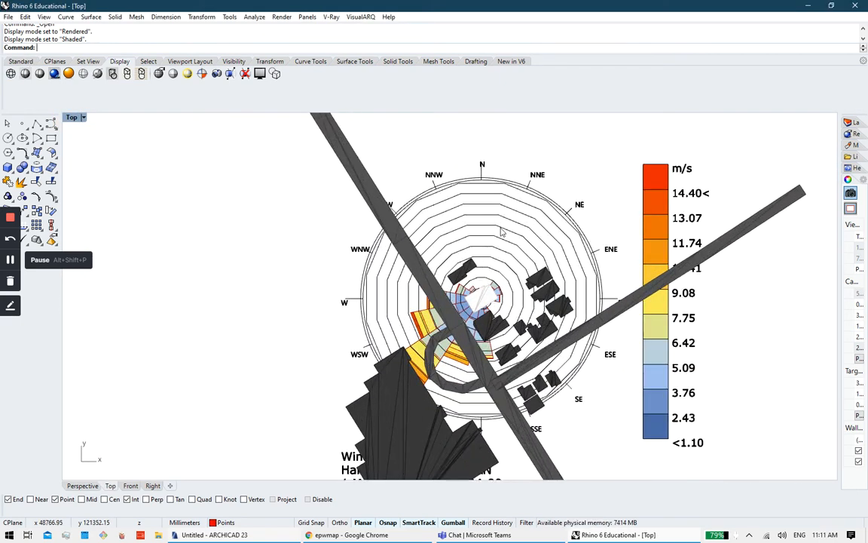
scroll(542, 284, up, 3)
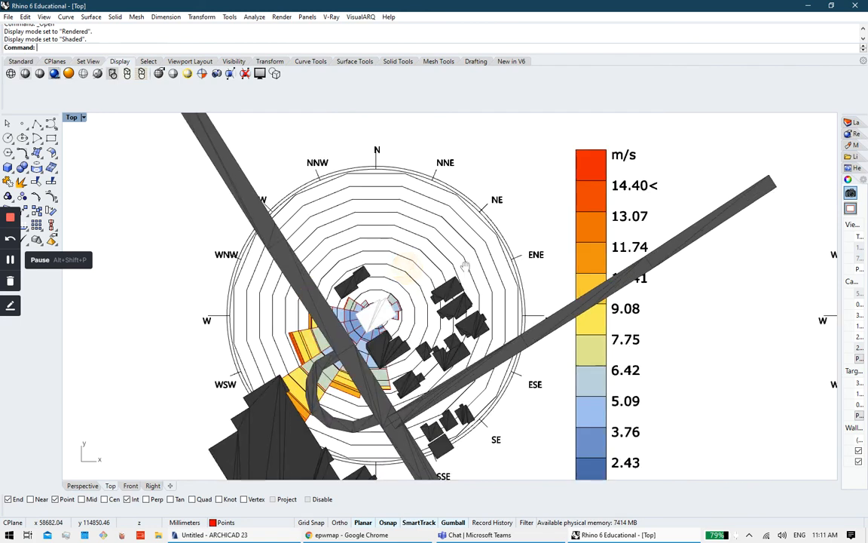
click(10, 259)
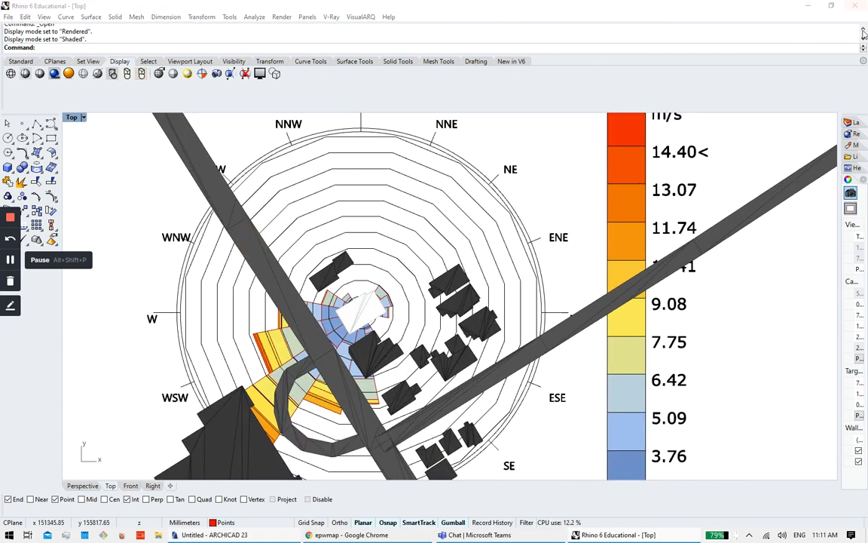
drag(867, 6, 316, 1)
Step: Open the Ladybug_ArchiCAD_Psych_Charts definition via File > Open Document
click(11, 18)
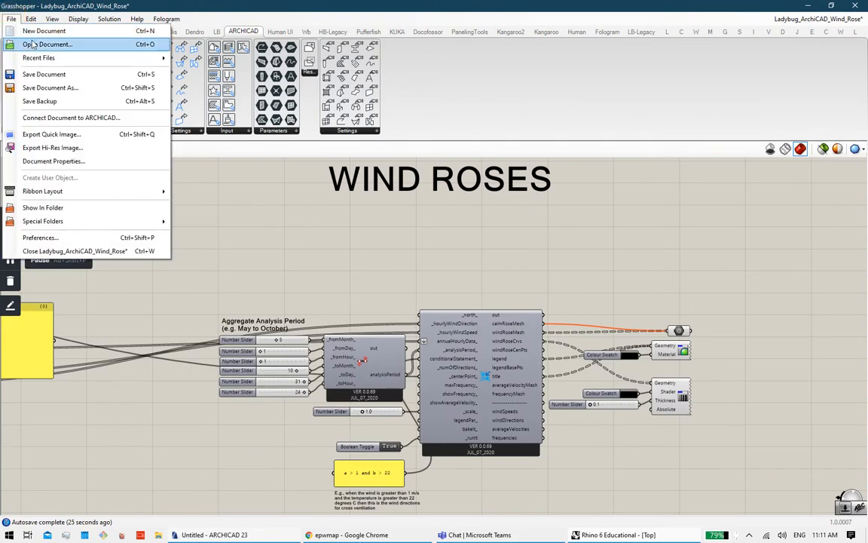
click(52, 43)
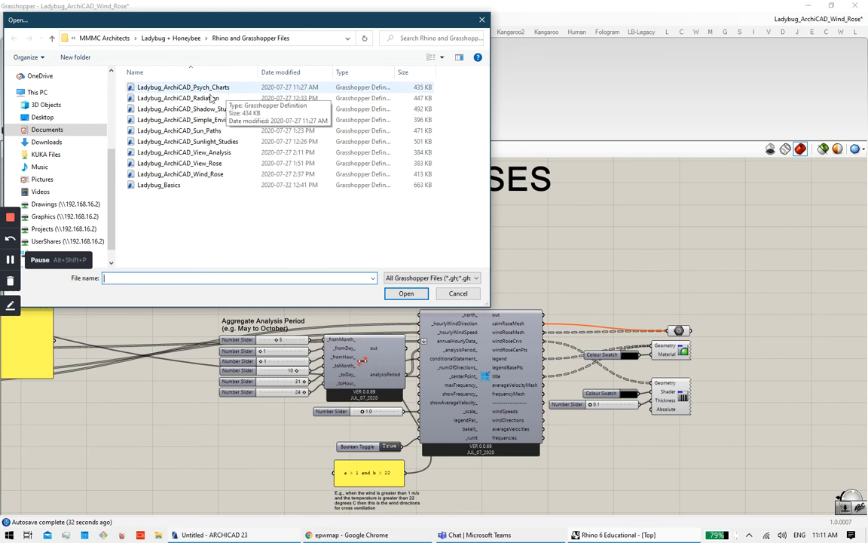
click(183, 88)
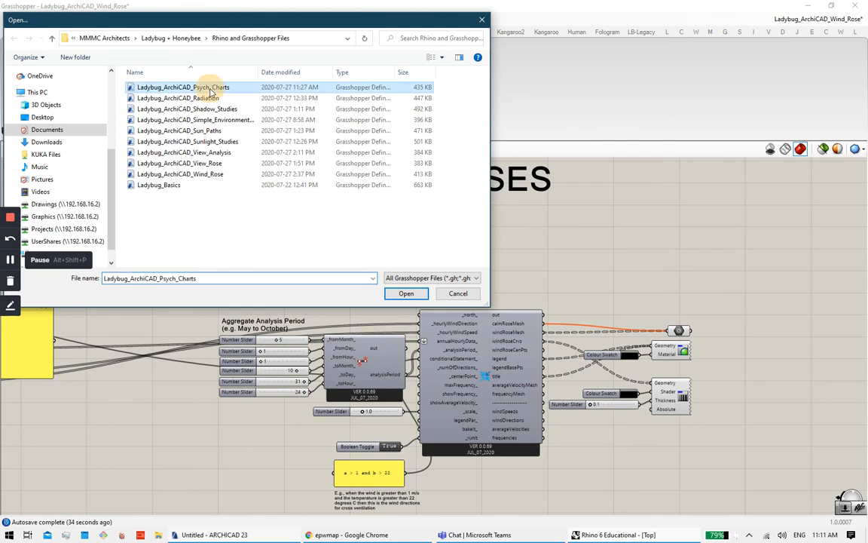
click(406, 293)
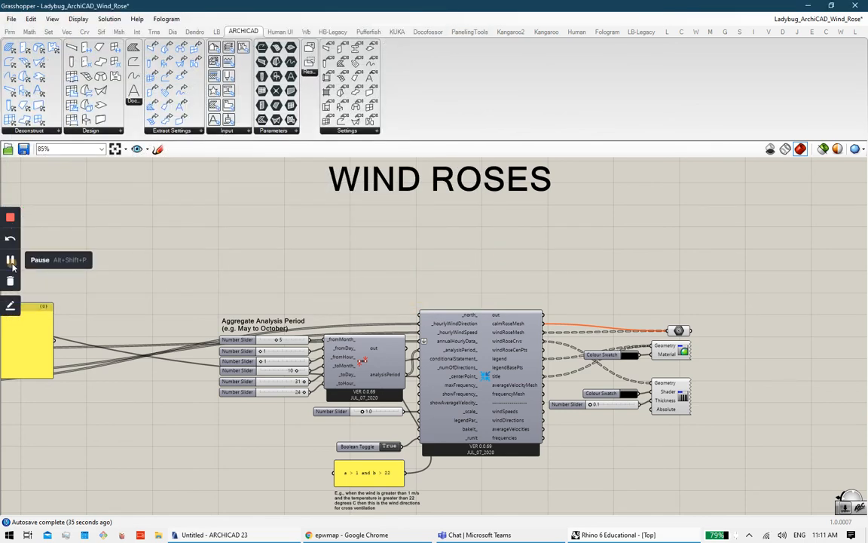
click(10, 261)
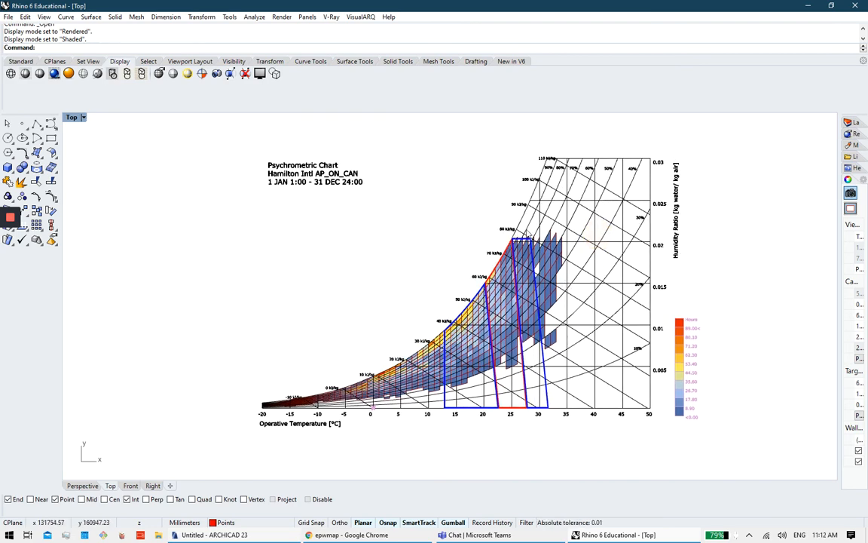
scroll(528, 235, up, 3)
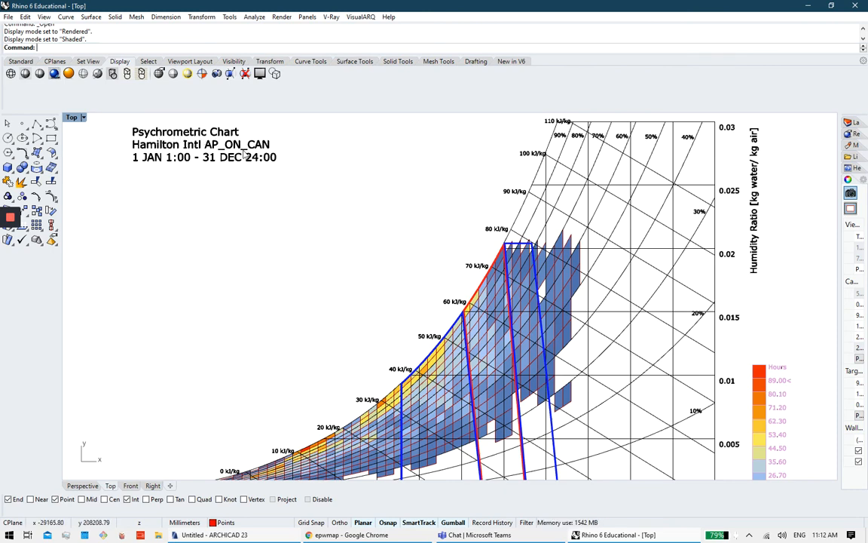
right_drag(490, 227, 442, 225)
right_drag(431, 260, 461, 227)
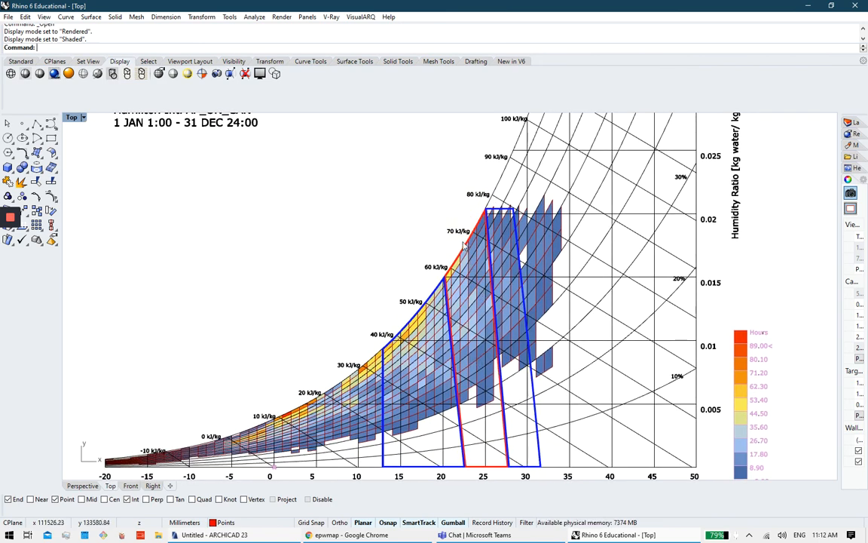
right_drag(456, 412, 457, 365)
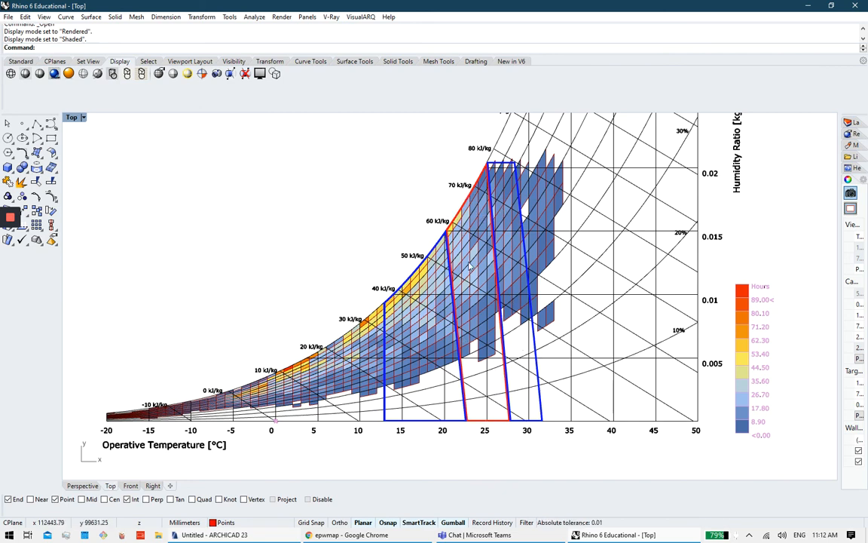
right_drag(475, 305, 475, 328)
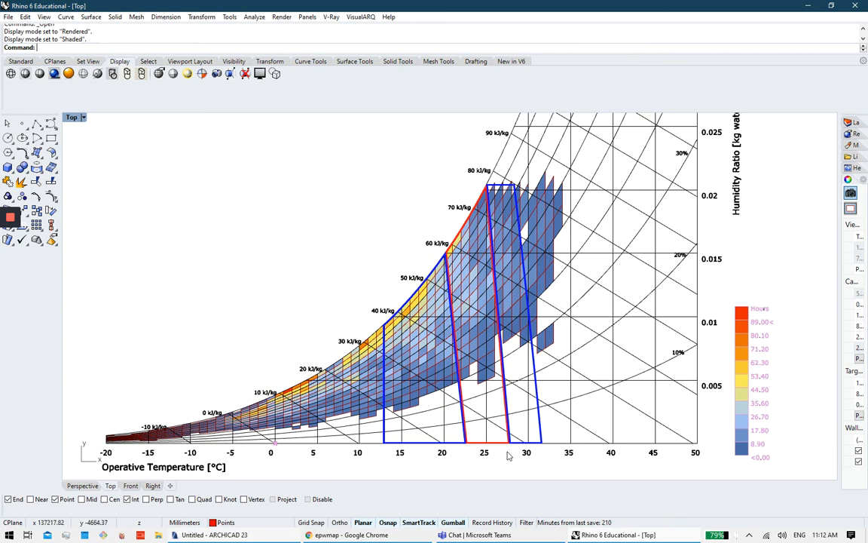
right_drag(470, 251, 465, 277)
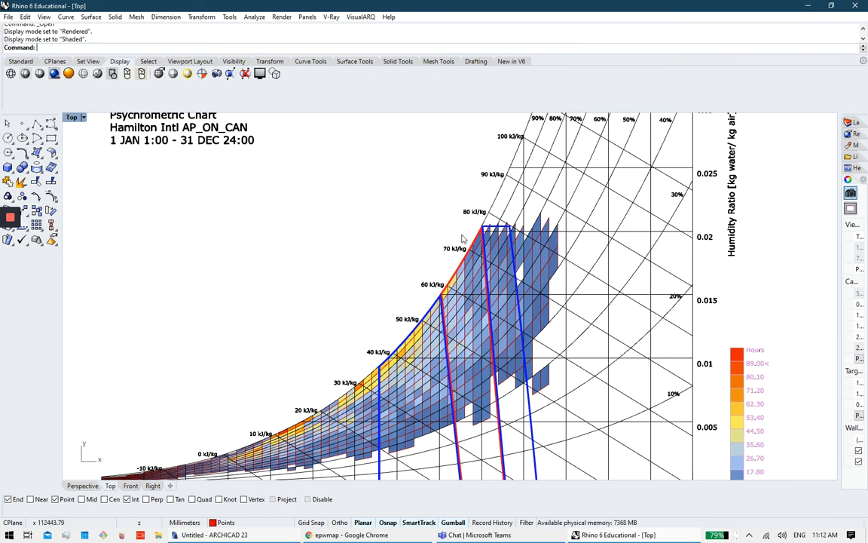
right_drag(475, 213, 460, 245)
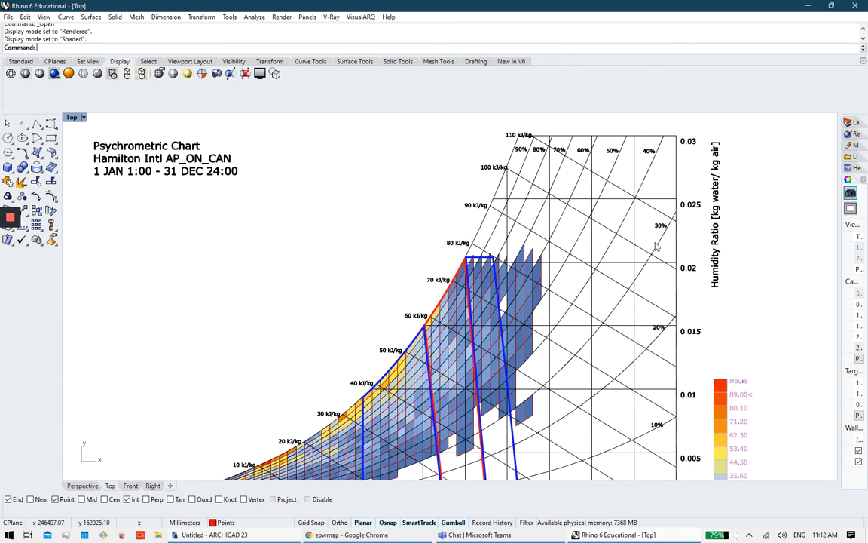
right_drag(549, 240, 696, 189)
right_drag(560, 303, 521, 331)
mouse_move(542, 283)
right_down()
mouse_move(500, 305)
mouse_move(525, 316)
mouse_move(530, 283)
right_up()
scroll(630, 248, down, 2)
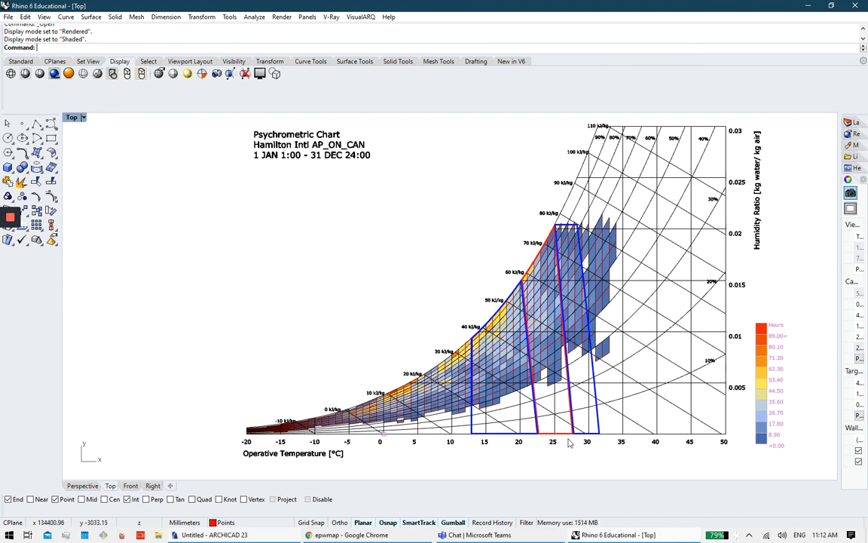
double_click(445, 11)
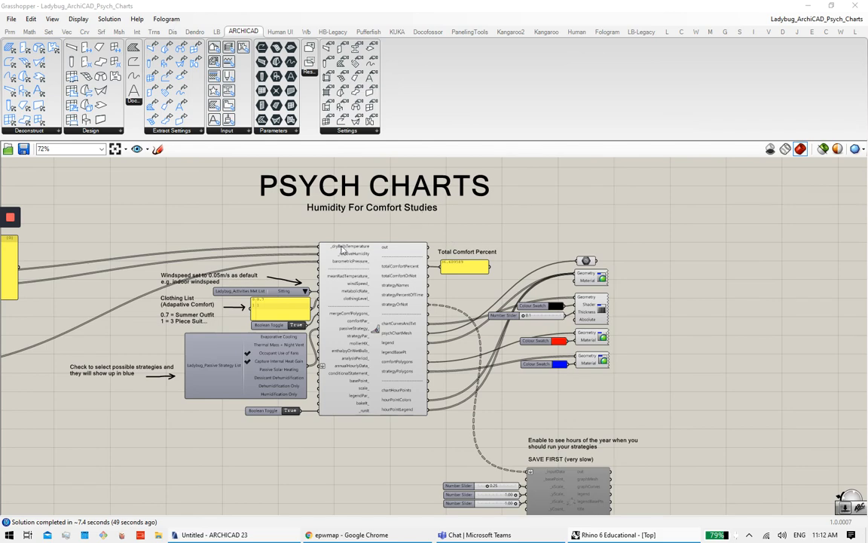
Step: Navigate to the Ladybug_Passive Strategy List and tick Evaporative Cooling alongside the existing strategies
scroll(296, 258, up, 5)
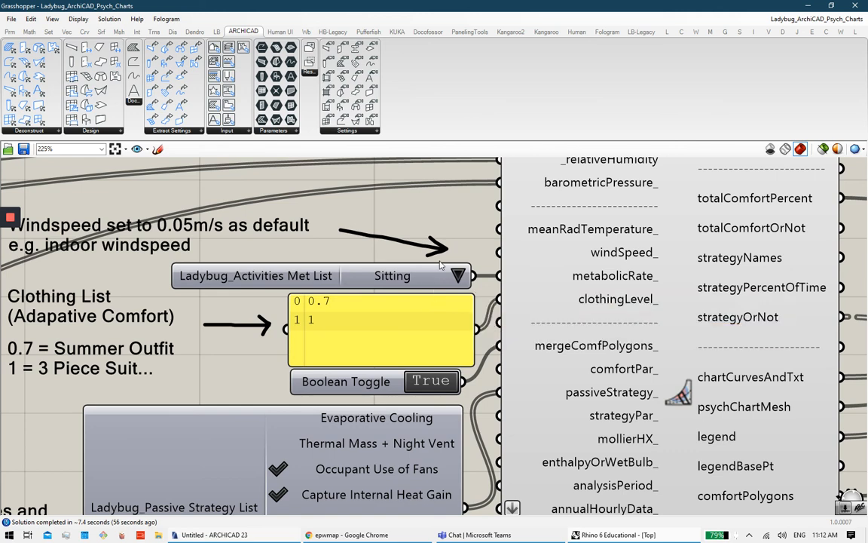
scroll(452, 273, down, 2)
scroll(368, 294, up, 1)
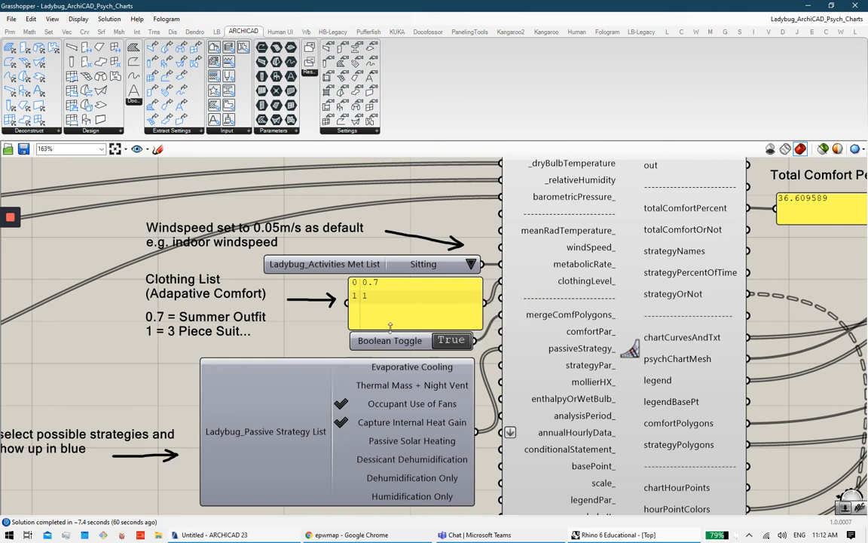
right_drag(349, 429, 402, 356)
right_drag(329, 359, 410, 345)
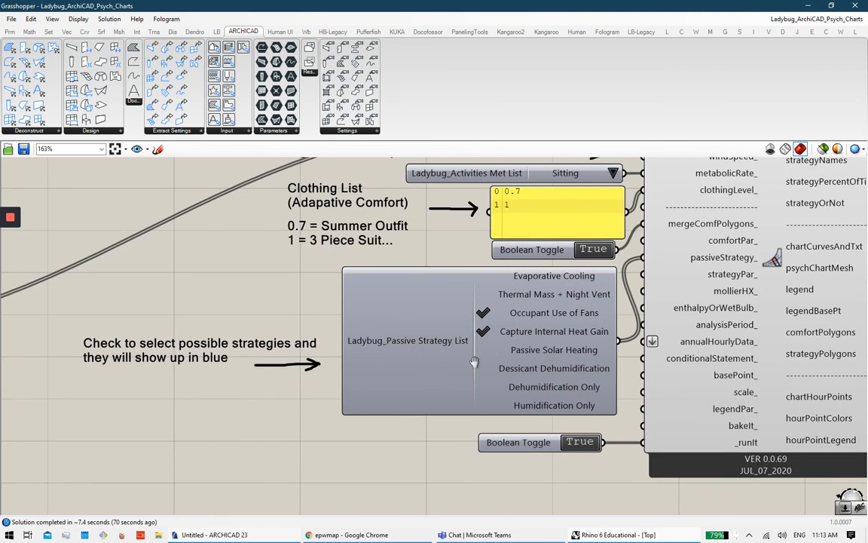
right_drag(475, 363, 393, 406)
scroll(507, 344, down, 3)
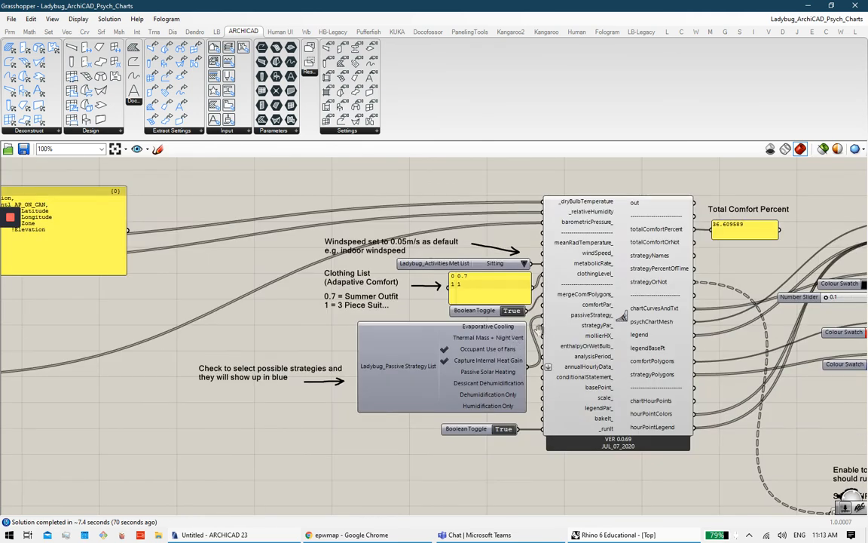
right_drag(537, 328, 442, 331)
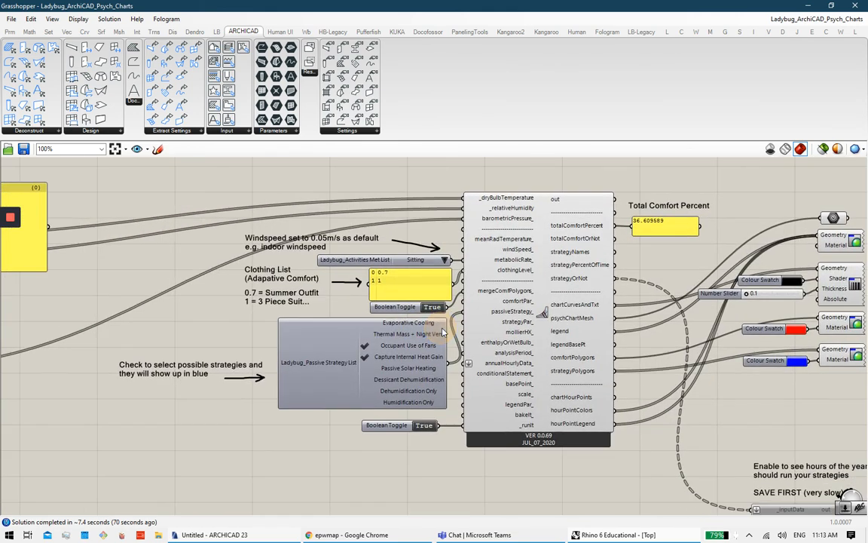
scroll(442, 332, up, 1)
scroll(389, 346, up, 2)
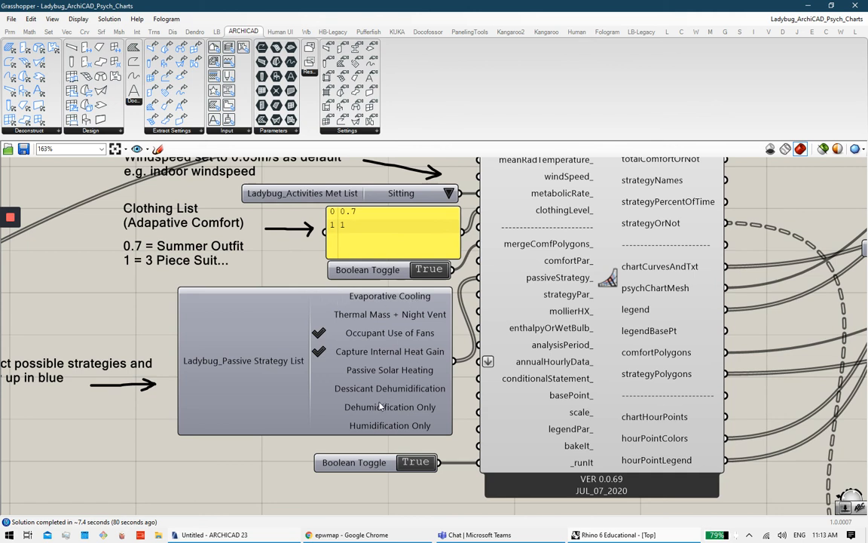
click(318, 301)
Step: Select the psychrometric chart component, then minimise and restore the Rhino window
right_drag(673, 169, 634, 161)
click(634, 161)
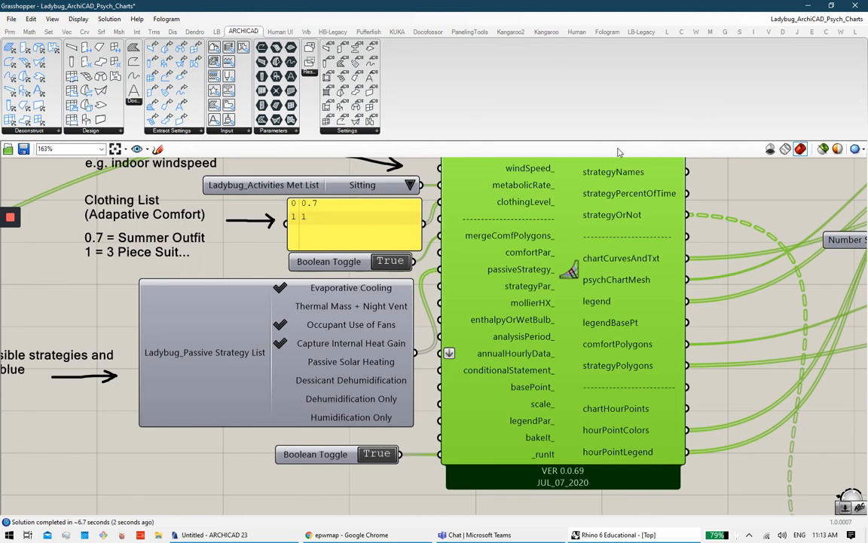
click(614, 534)
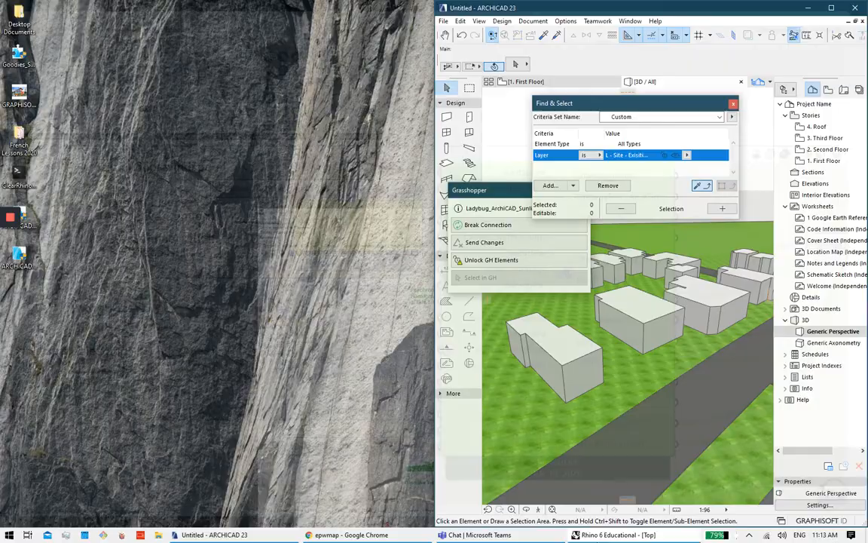
click(614, 534)
Step: Collapse Grasshopper to view the updated chart, deselect the component and bring Rhino forward
click(442, 6)
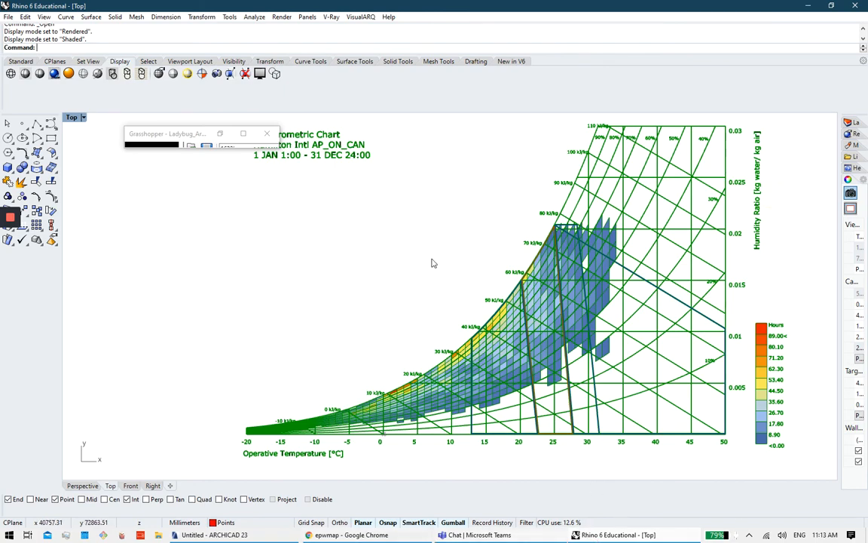
click(243, 133)
click(418, 370)
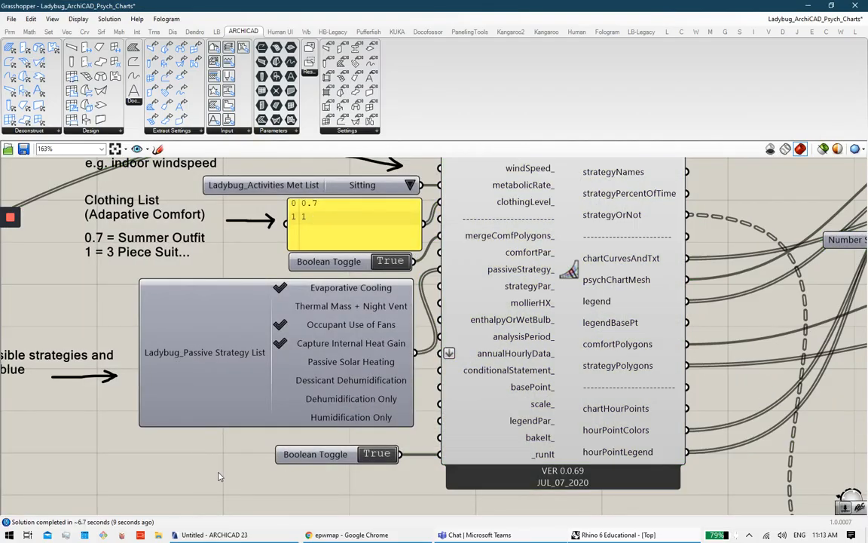
click(581, 535)
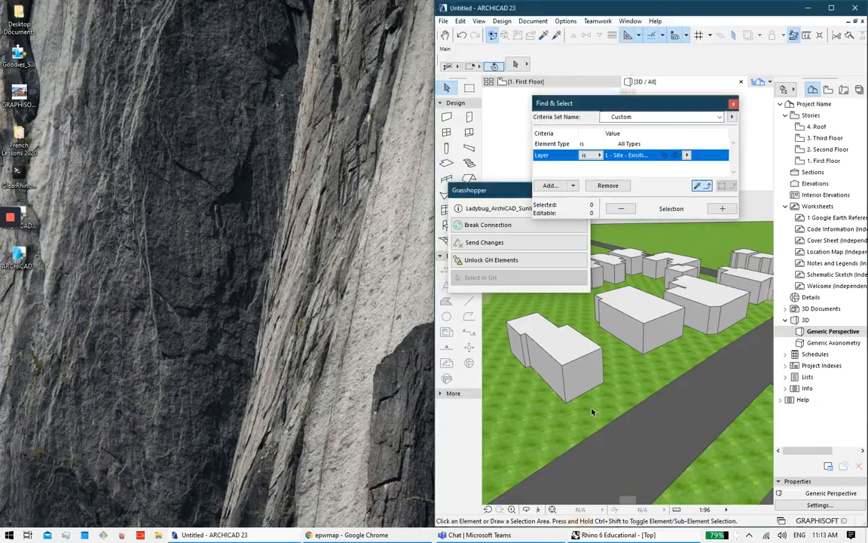
click(581, 534)
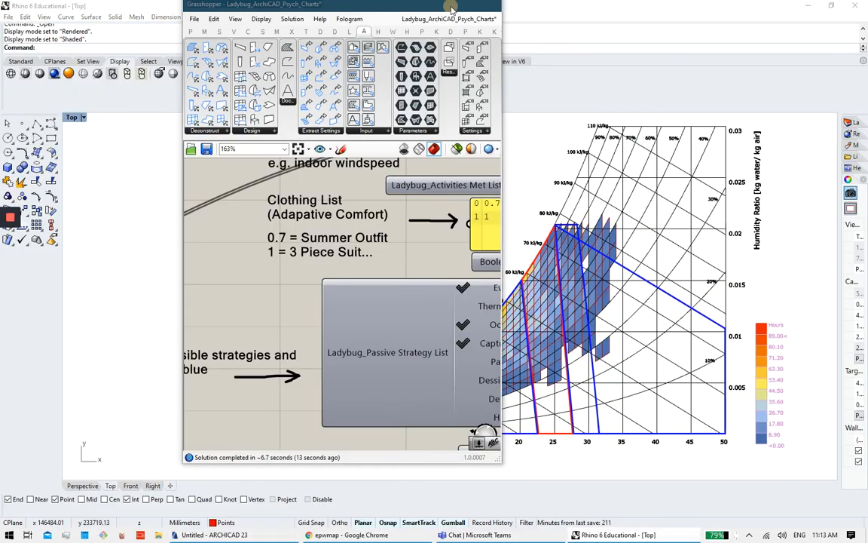
Step: Minimise Grasshopper and inspect the chart's saturation curve, temperature axis and 80/90 kJ/kg enthalpy lines
click(447, 5)
scroll(501, 366, up, 2)
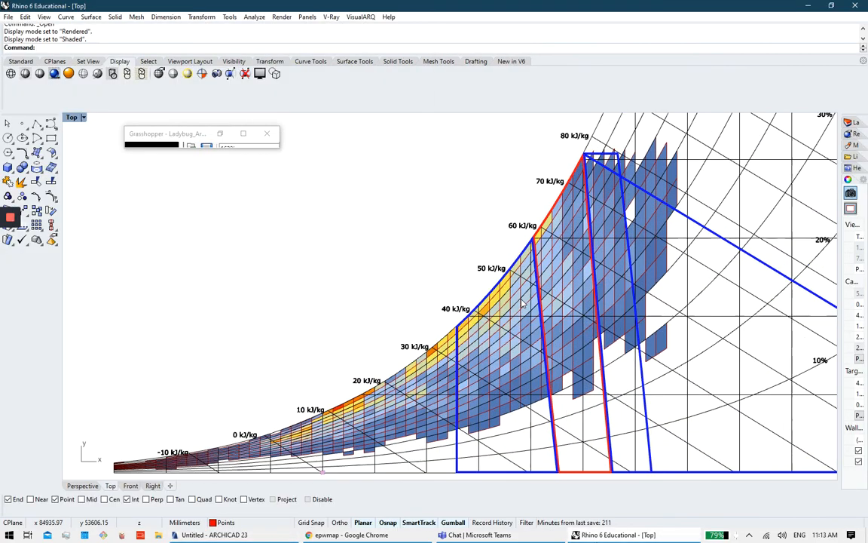
scroll(475, 302, up, 3)
right_drag(474, 298, 471, 314)
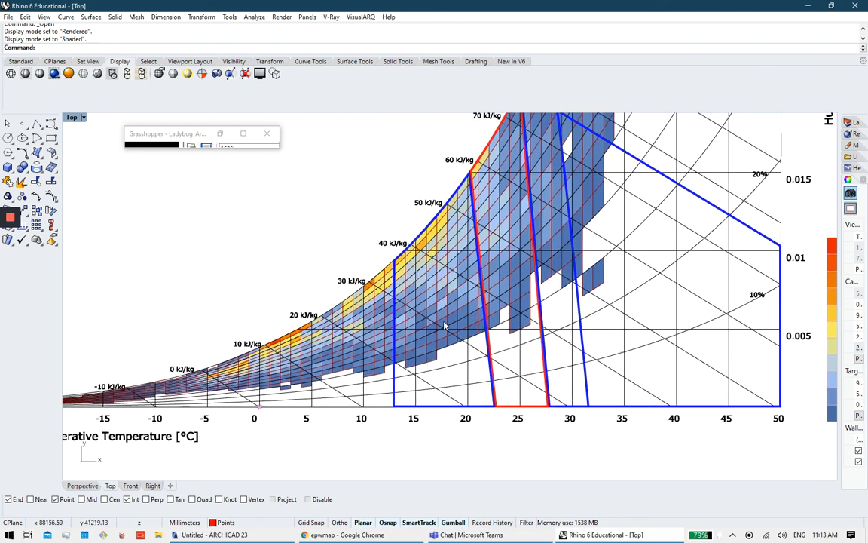
right_drag(406, 398, 389, 461)
right_drag(358, 430, 324, 437)
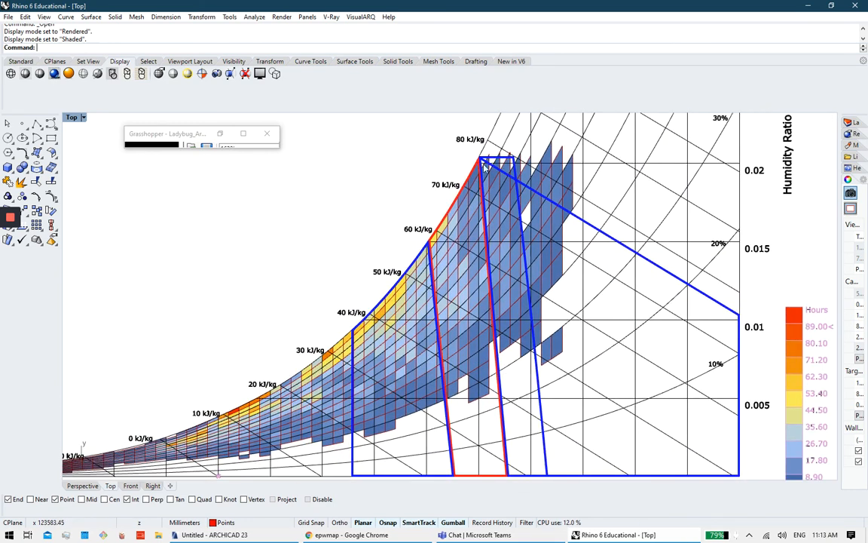
right_drag(477, 140, 445, 170)
right_drag(692, 300, 682, 191)
right_drag(497, 367, 519, 441)
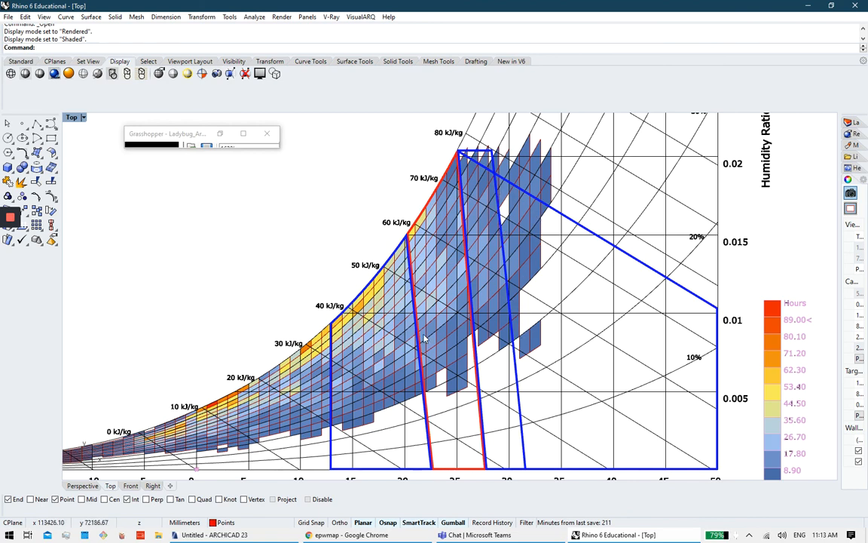
right_drag(366, 296, 486, 273)
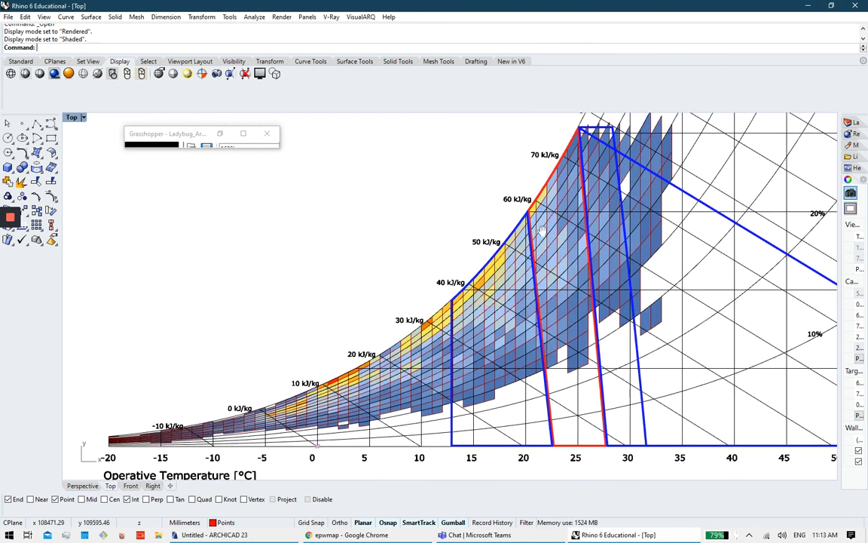
right_drag(504, 209, 464, 260)
Step: Zoom and pan the Top viewport up to the top of the comfort and strategy polygons
scroll(559, 212, down, 3)
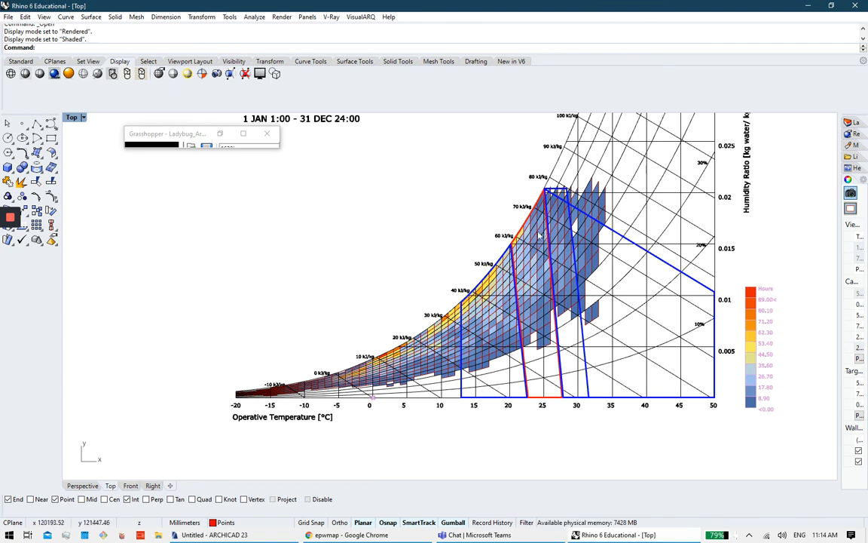
scroll(490, 215, up, 3)
scroll(423, 329, down, 3)
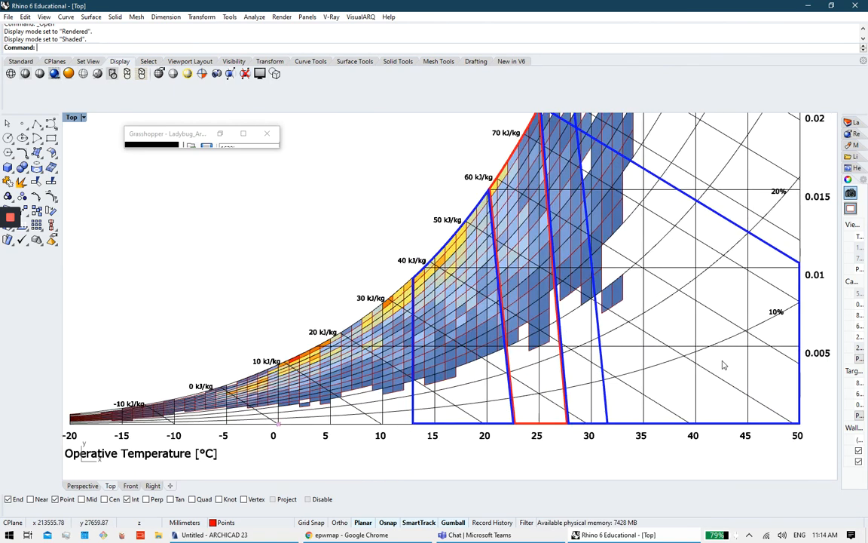
scroll(630, 305, up, 3)
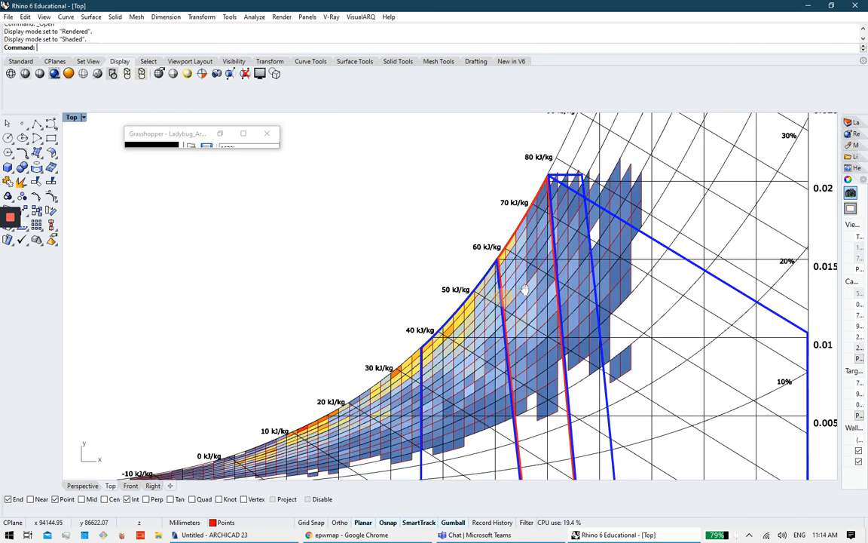
right_drag(359, 378, 394, 348)
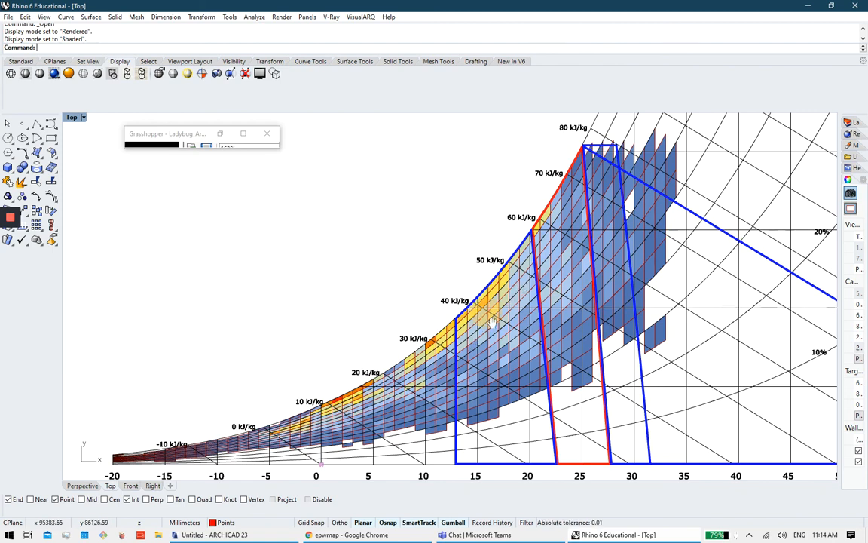
right_drag(487, 312, 432, 363)
right_drag(441, 327, 471, 319)
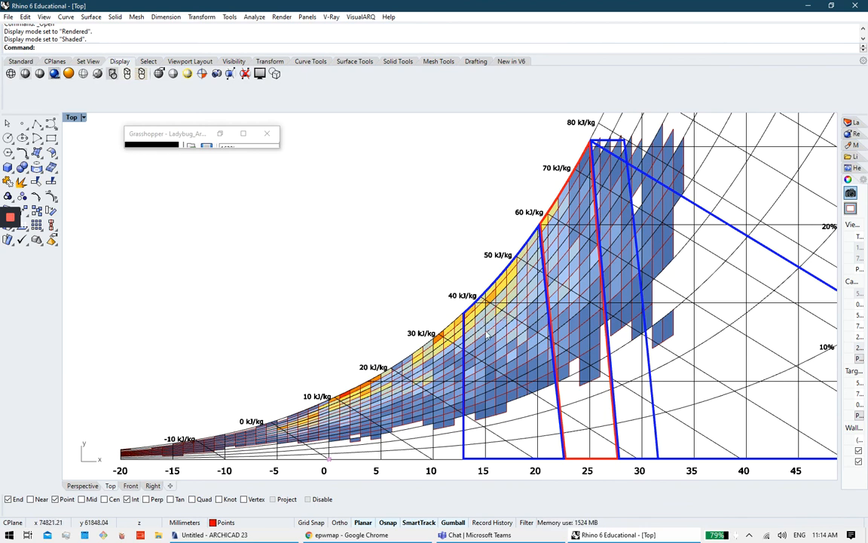
right_drag(465, 350, 481, 318)
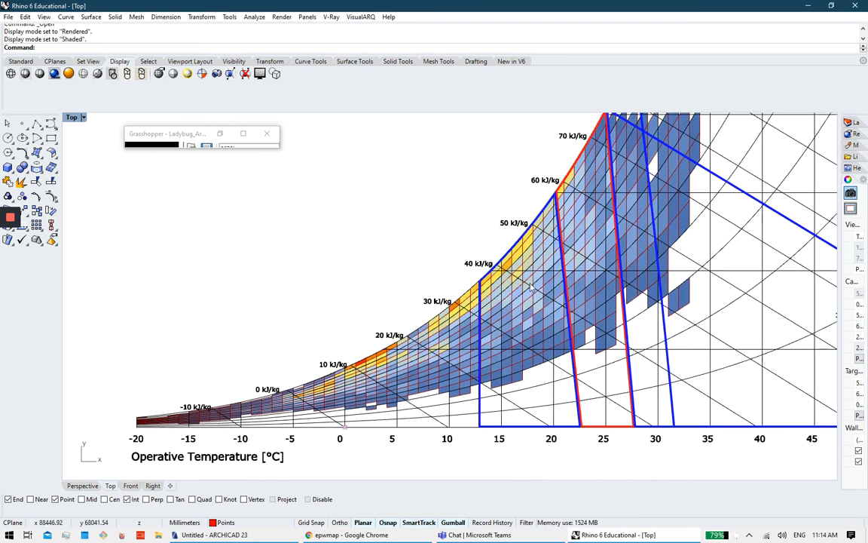
right_drag(530, 285, 508, 364)
right_drag(596, 270, 657, 268)
Step: Bring the chart's title block into view, then restore the Grasshopper editor full screen
scroll(576, 241, down, 5)
scroll(578, 253, up, 5)
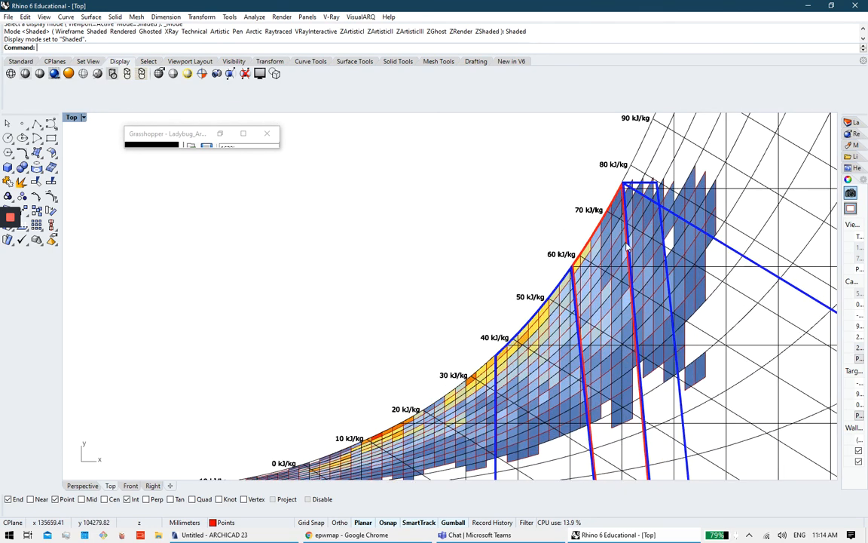
scroll(507, 270, down, 5)
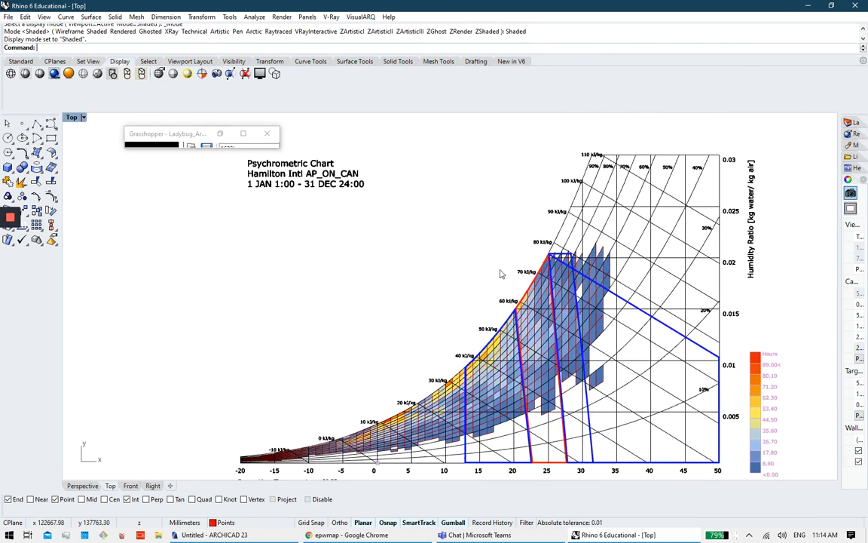
right_drag(515, 297, 469, 318)
scroll(407, 223, down, 2)
right_drag(495, 250, 438, 220)
scroll(373, 230, up, 3)
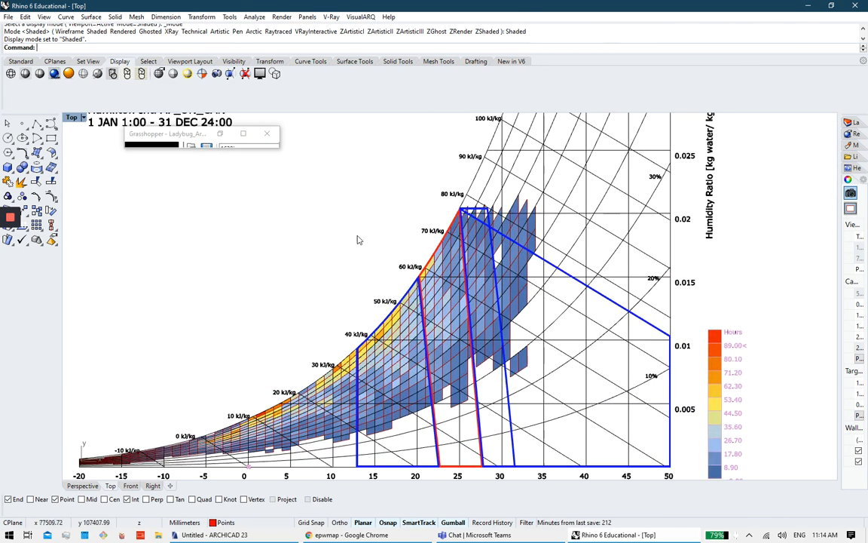
click(243, 133)
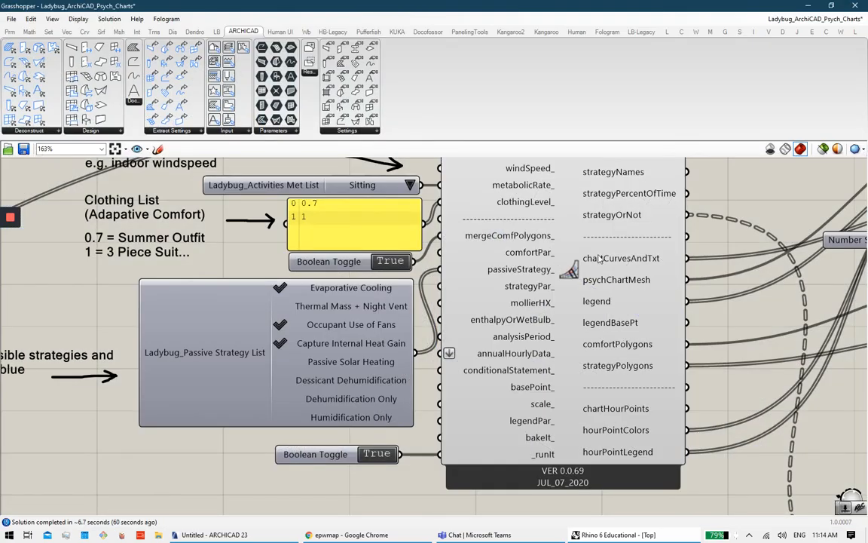
scroll(497, 253, down, 1)
right_drag(471, 233, 479, 342)
click(585, 353)
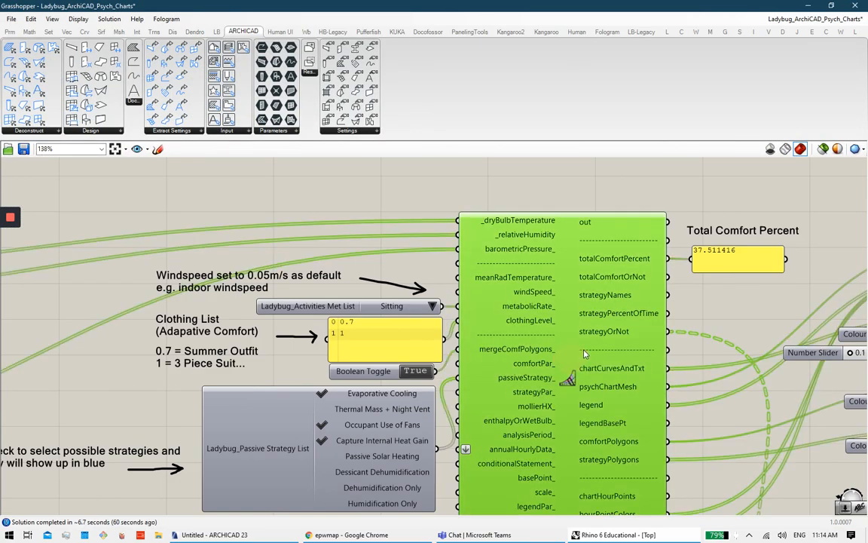
scroll(579, 368, down, 2)
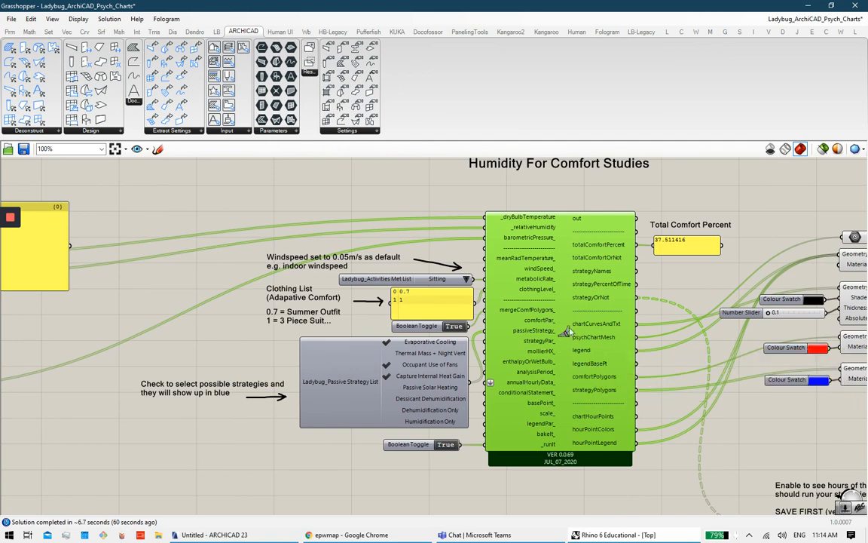
scroll(527, 268, down, 2)
scroll(527, 269, down, 3)
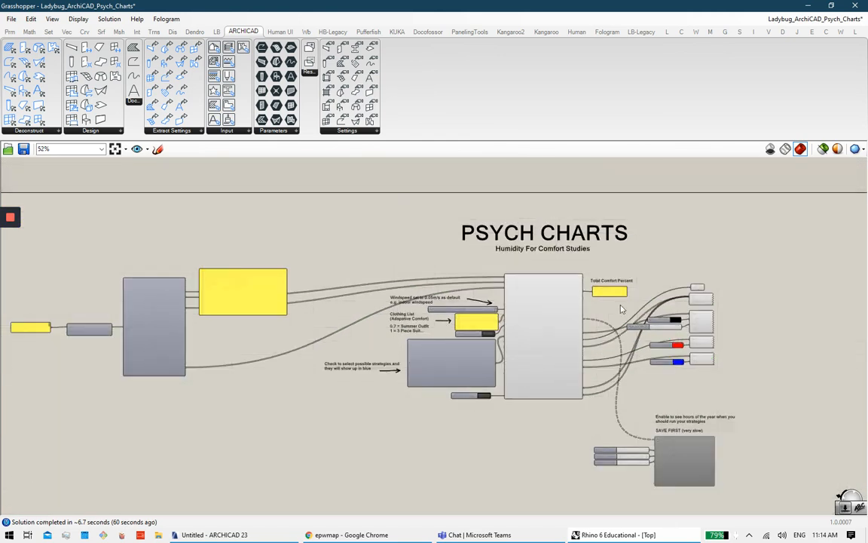
right_drag(450, 277, 558, 281)
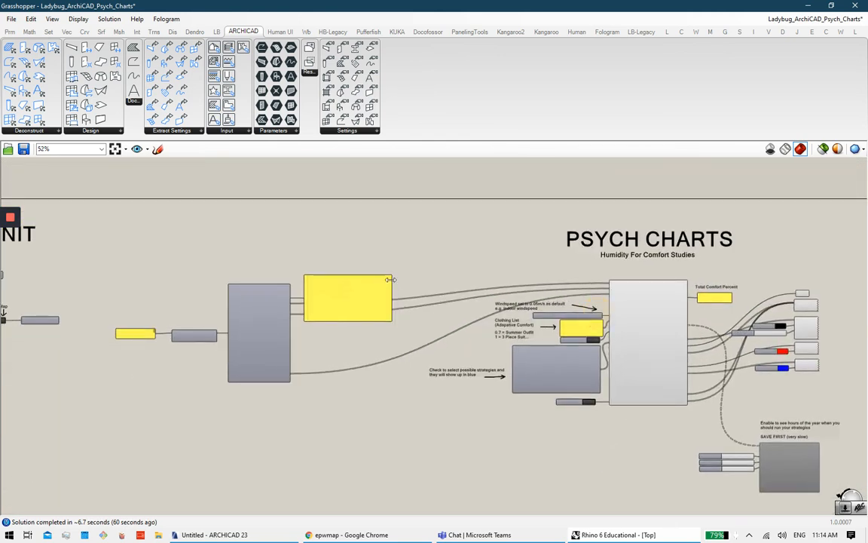
right_drag(235, 271, 358, 274)
right_drag(422, 274, 330, 330)
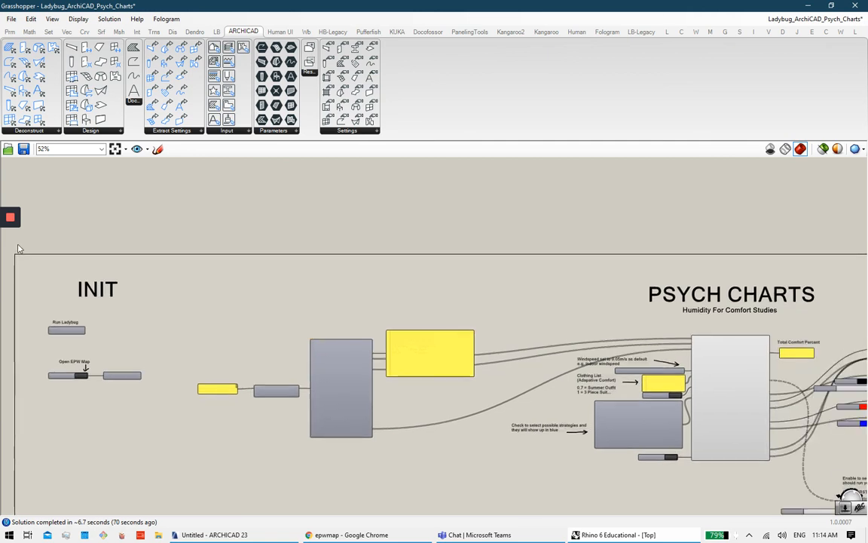
mouse_move(10, 286)
right_drag(374, 319, 271, 304)
scroll(566, 344, up, 3)
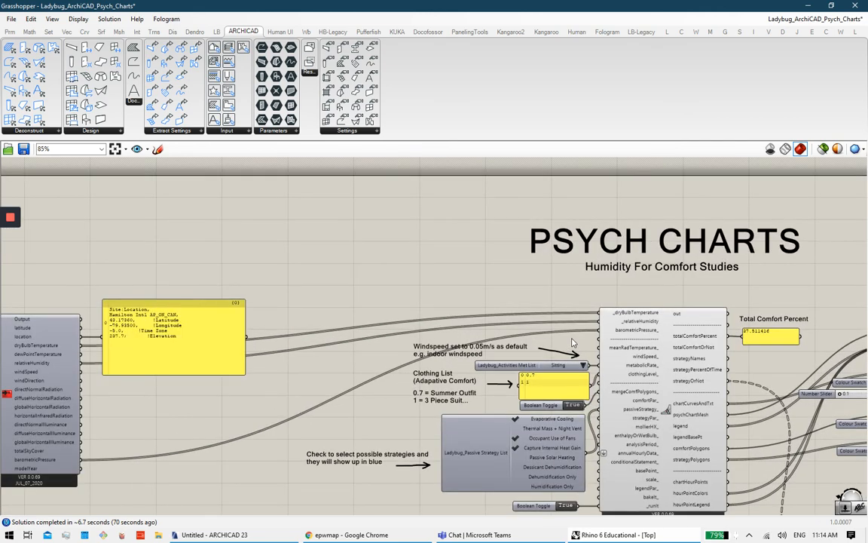
right_drag(624, 351, 516, 318)
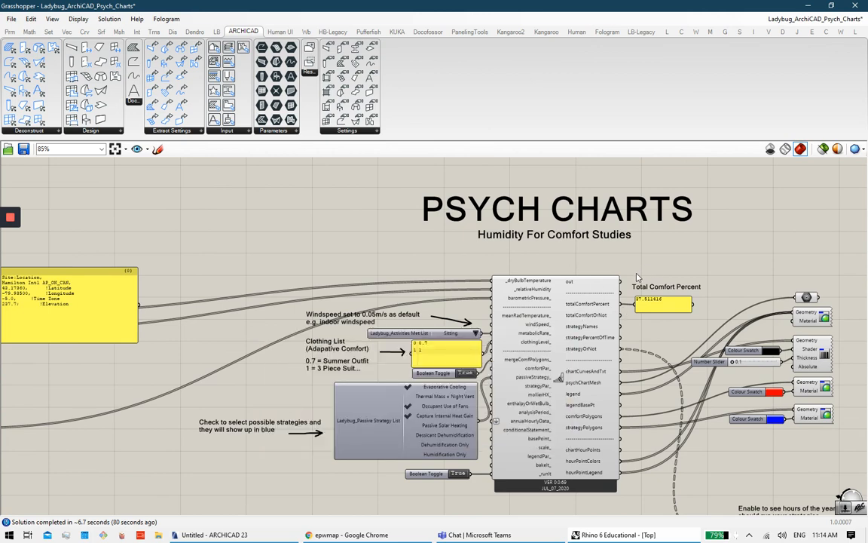
scroll(636, 275, down, 3)
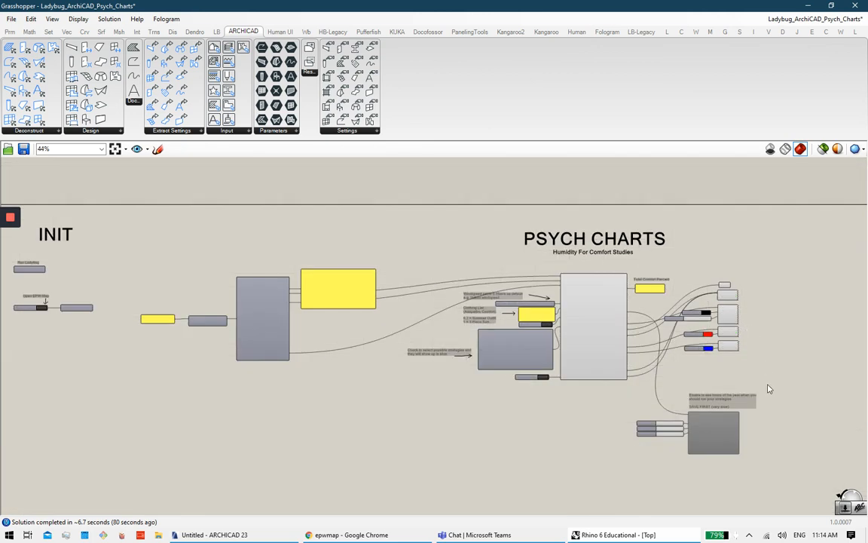
drag(766, 467, 109, 228)
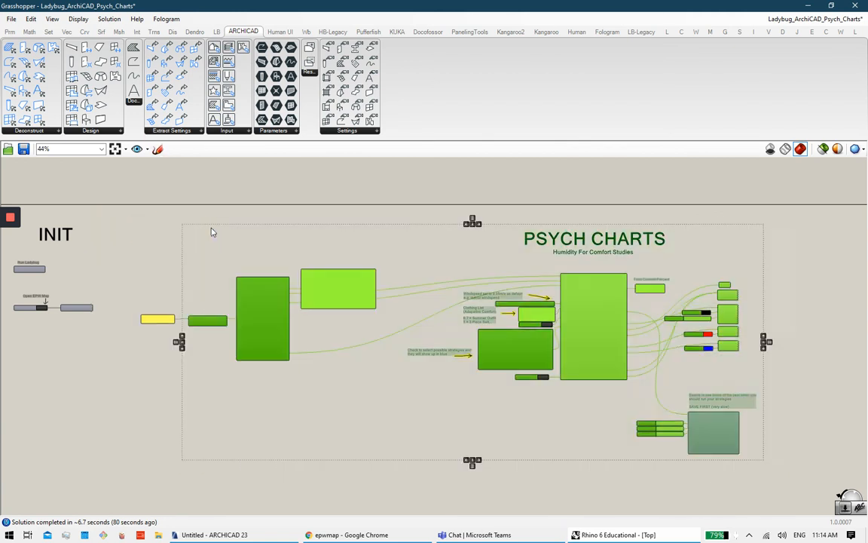
click(210, 231)
right_drag(207, 232, 339, 269)
mouse_move(9, 312)
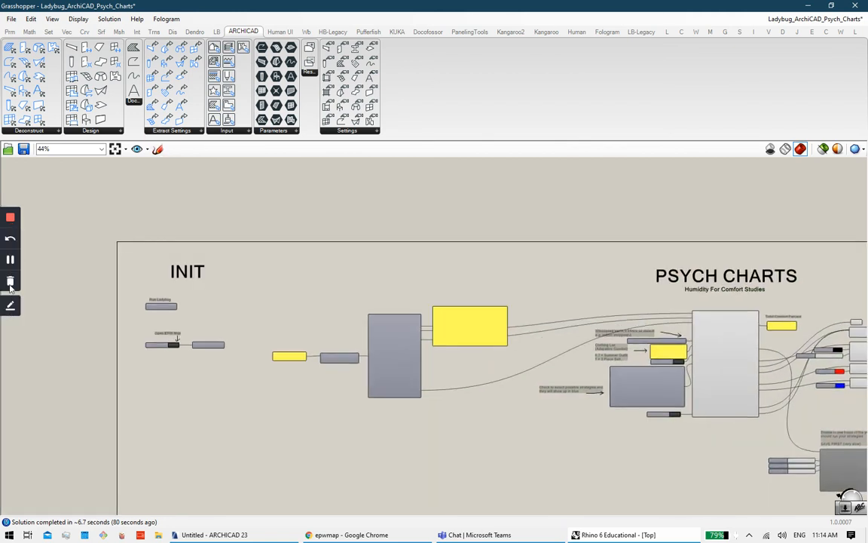
click(10, 283)
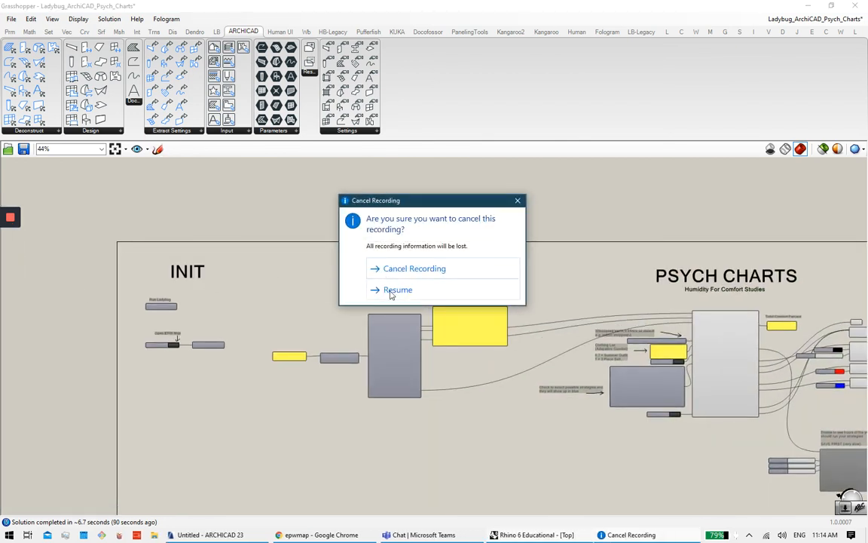
click(394, 290)
mouse_move(11, 223)
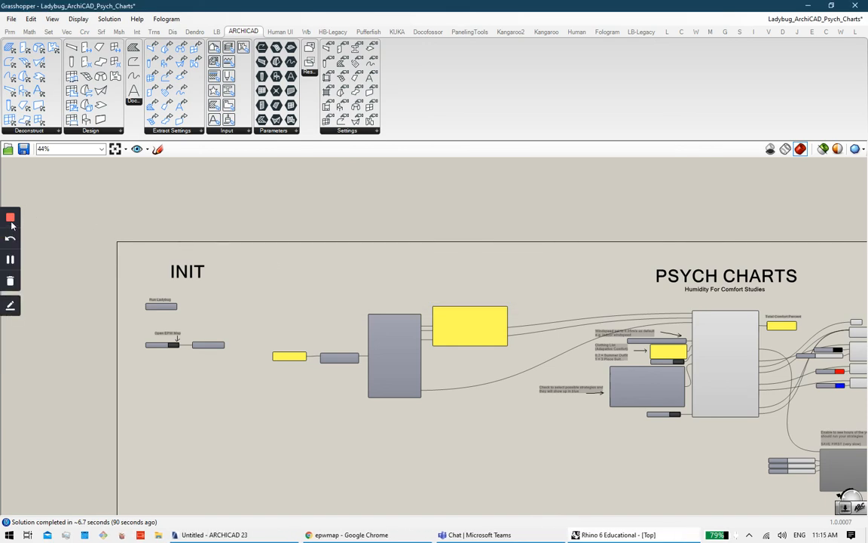